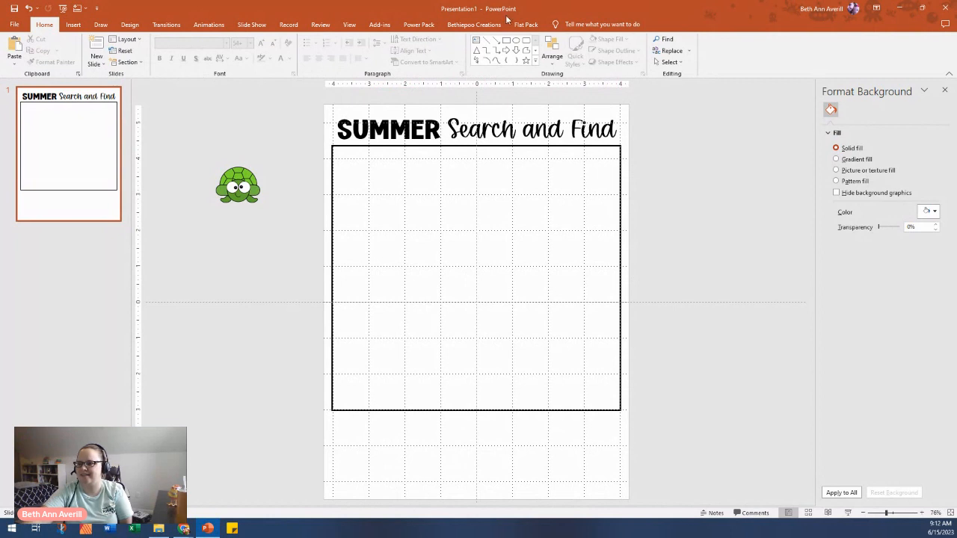
Step: Draw a horizontal line about 1.15" long below the large box and format it black and 3 pt wide
{"action": "mouse_move", "coordinate": [377, 435]}
{"action": "left_mouse_down"}
{"action": "mouse_move", "coordinate": [412, 472]}
{"action": "mouse_move", "coordinate": [418, 436]}
{"action": "left_mouse_up"}
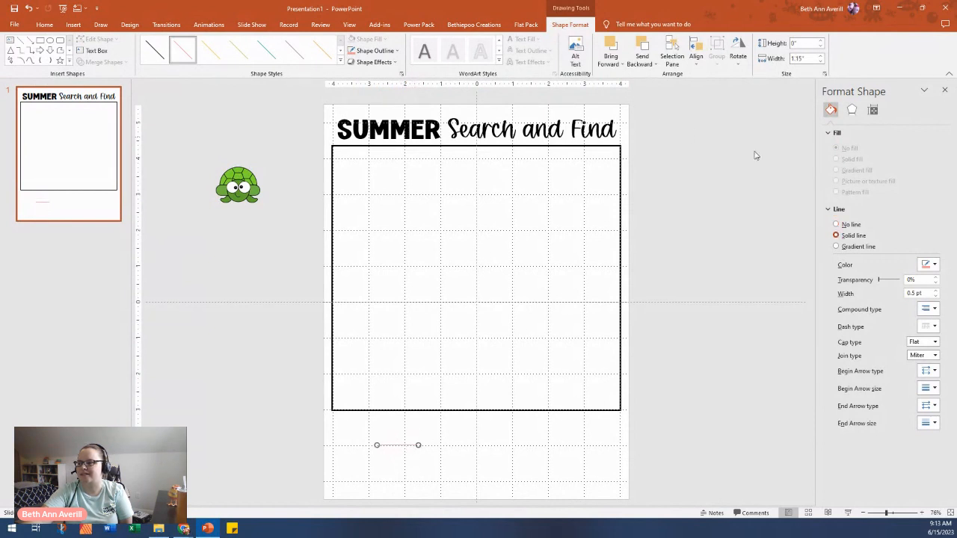
{"action": "double_click", "coordinate": [917, 293]}
{"action": "type", "text": "3pt"}
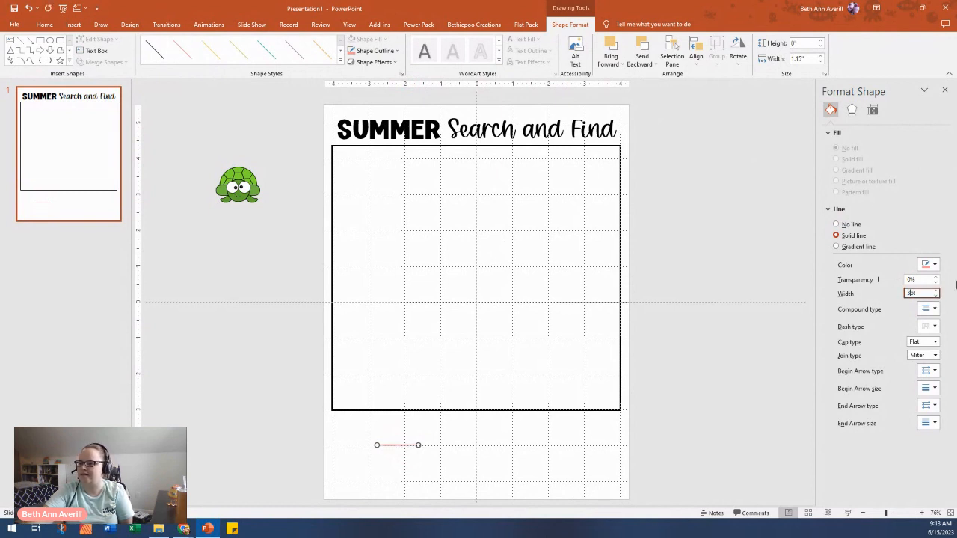
{"action": "left_click", "coordinate": [934, 265]}
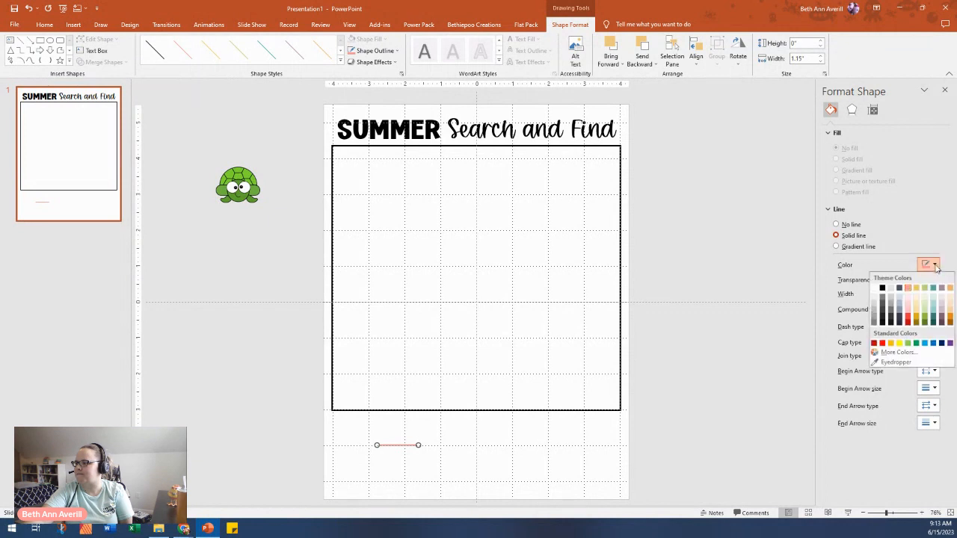
{"action": "left_click", "coordinate": [884, 290]}
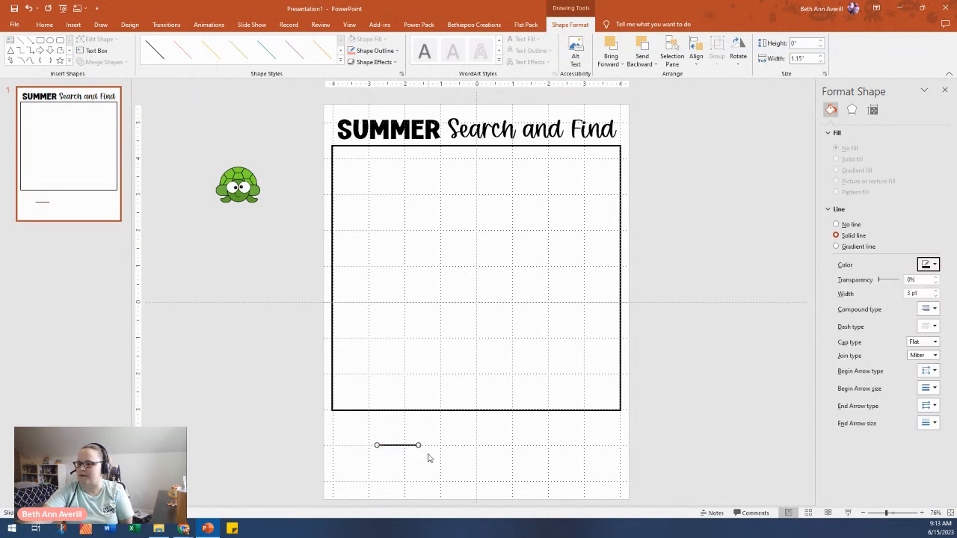
Step: Place the turtle picture, reduced in size, below the box's lower-left corner with the short line directly to its right
{"action": "left_click_drag", "start_coordinate": [399, 447], "coordinate": [401, 445]}
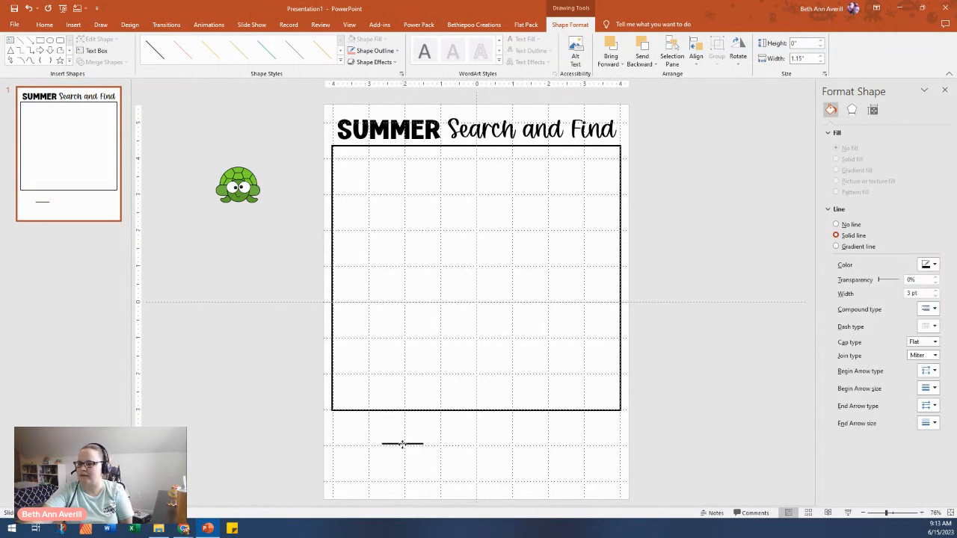
{"action": "left_click", "coordinate": [403, 445]}
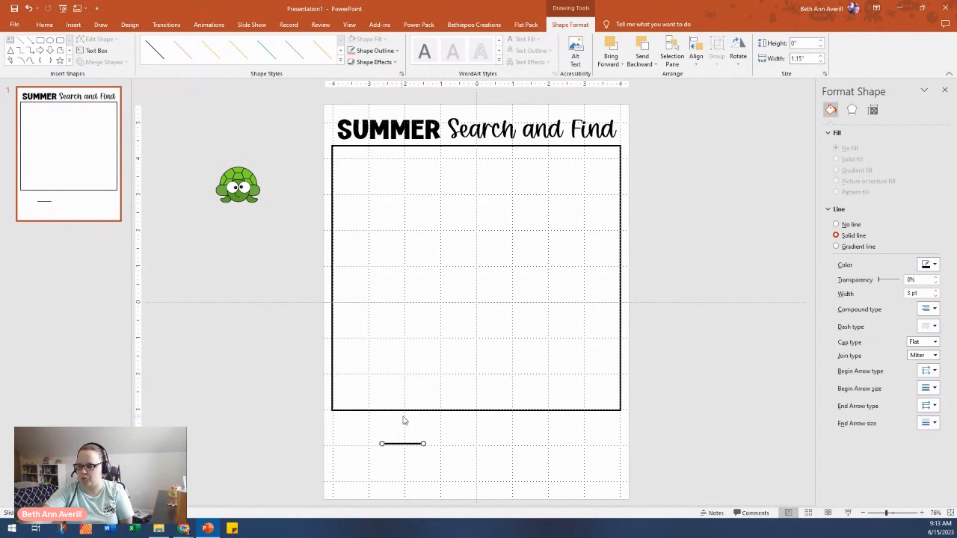
{"action": "left_click_drag", "start_coordinate": [238, 187], "coordinate": [399, 445]}
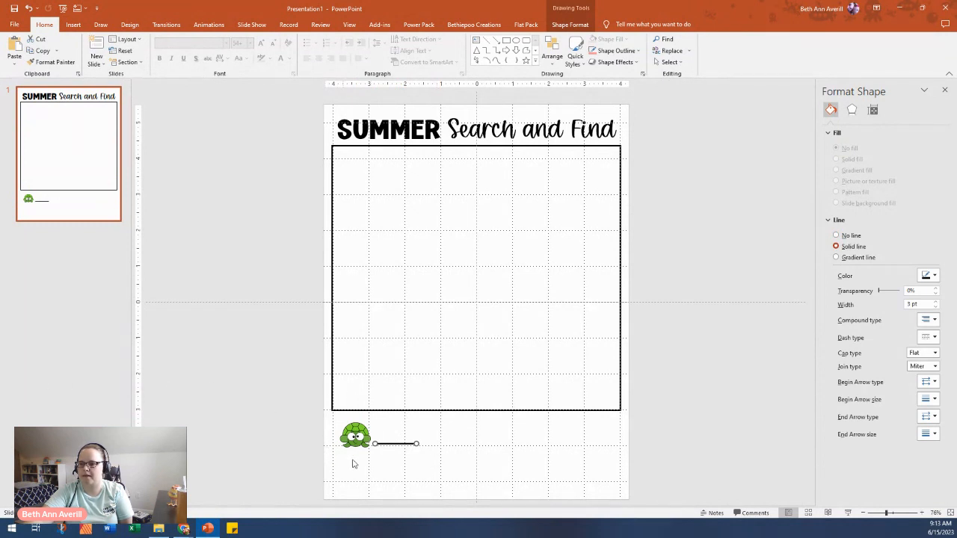
Step: Duplicate the turtle and its line together and place the copy directly below the original pair
{"action": "left_click", "coordinate": [351, 438]}
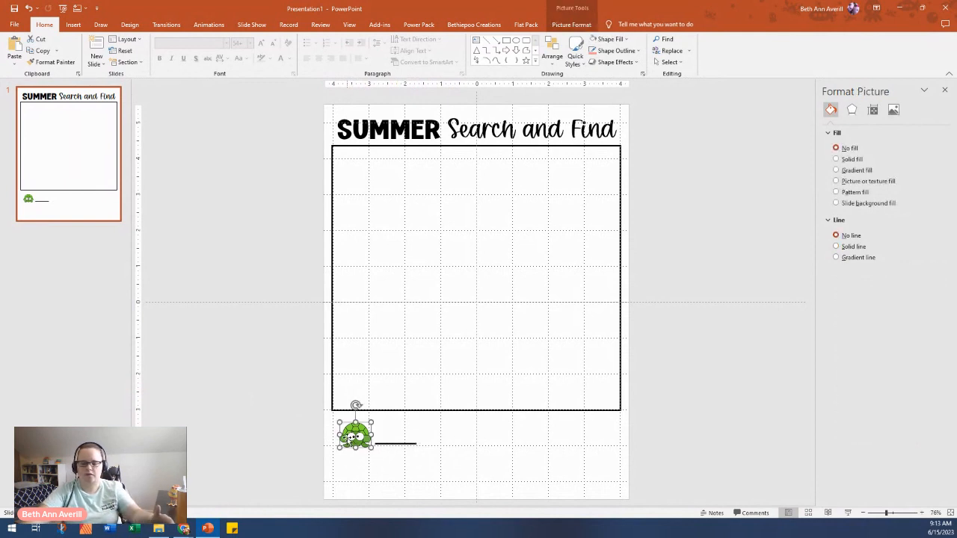
{"action": "left_click", "coordinate": [396, 446], "text": "shift"}
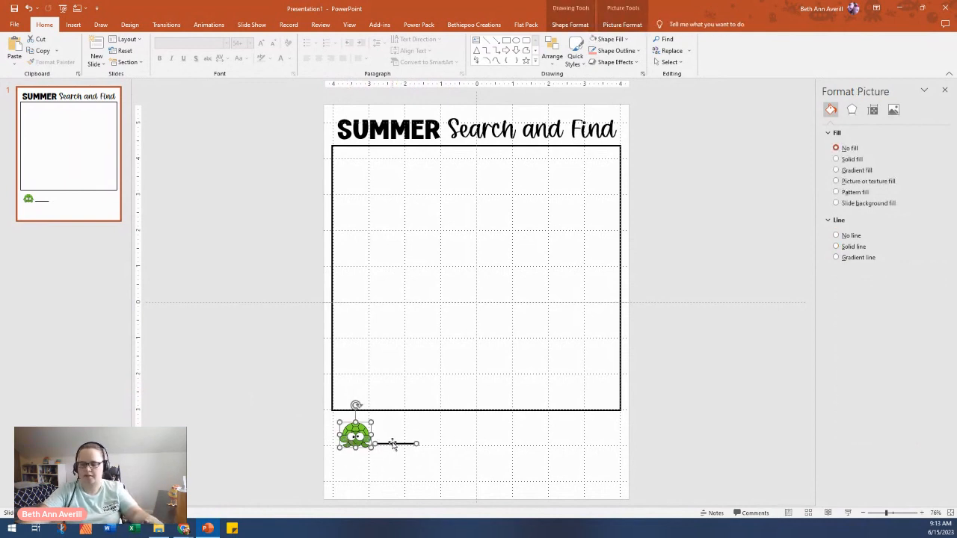
{"action": "left_click_drag", "start_coordinate": [396, 452], "coordinate": [391, 481], "text": "ctrl"}
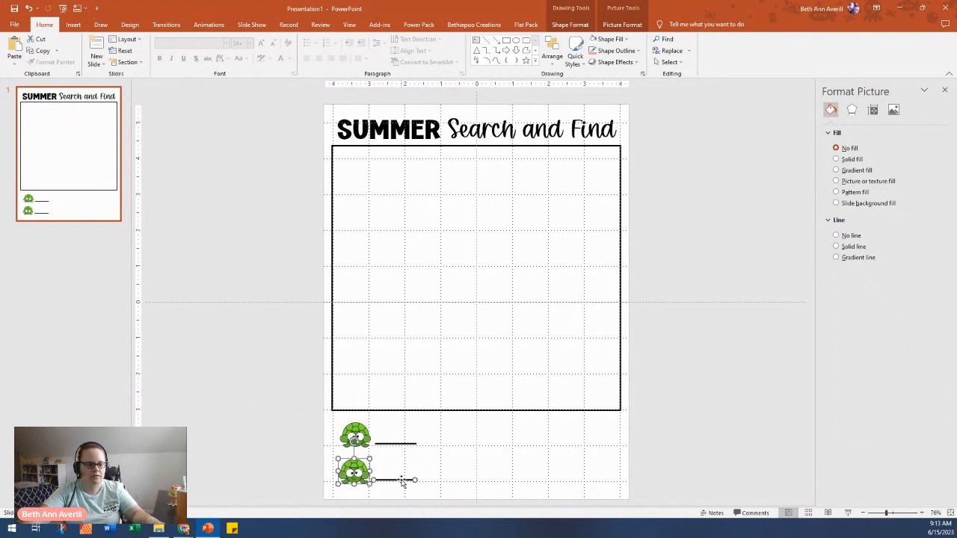
Step: Align the two stacked answer lines with each other using Align Center
{"action": "left_click", "coordinate": [355, 440], "text": "shift"}
{"action": "left_click", "coordinate": [354, 442], "text": "shift"}
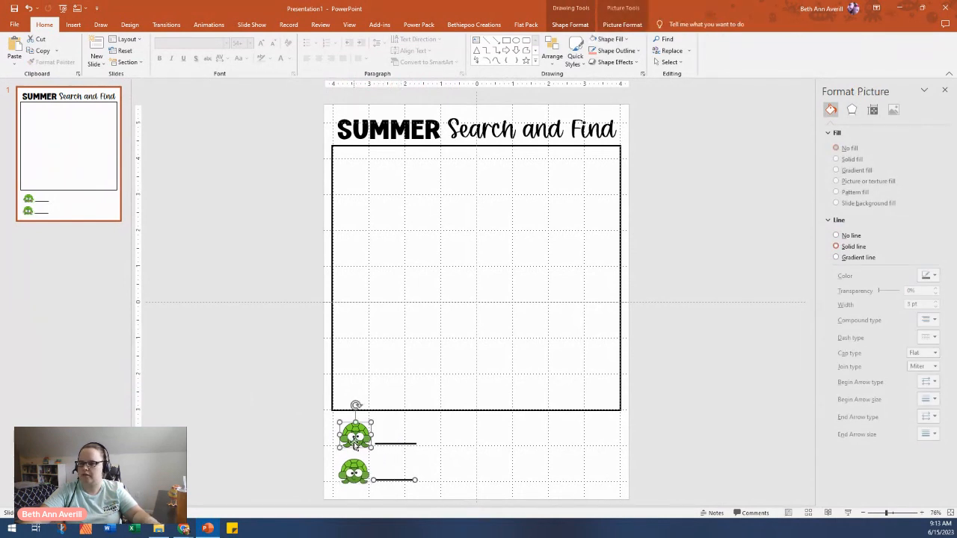
{"action": "left_click", "coordinate": [355, 441], "text": "shift"}
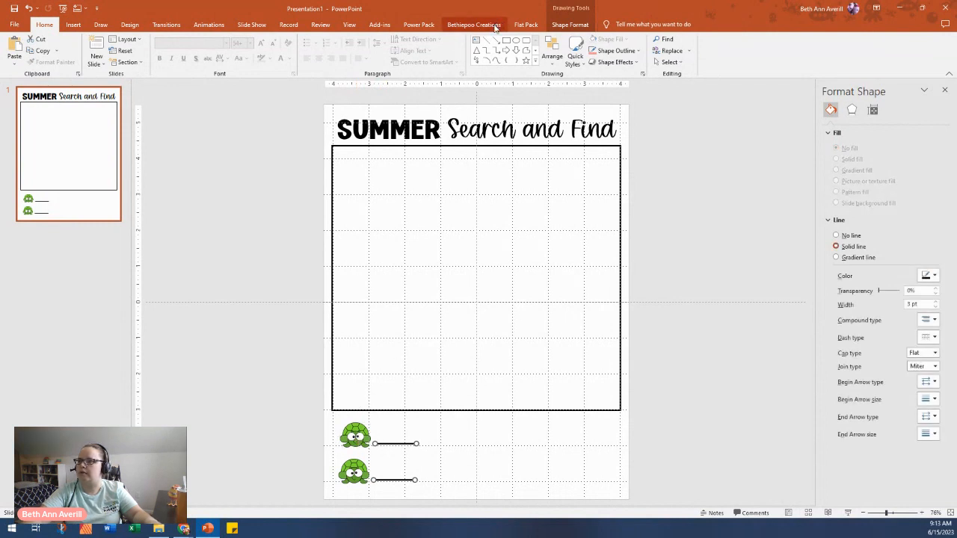
{"action": "left_click", "coordinate": [552, 49]}
{"action": "mouse_move", "coordinate": [609, 195]}
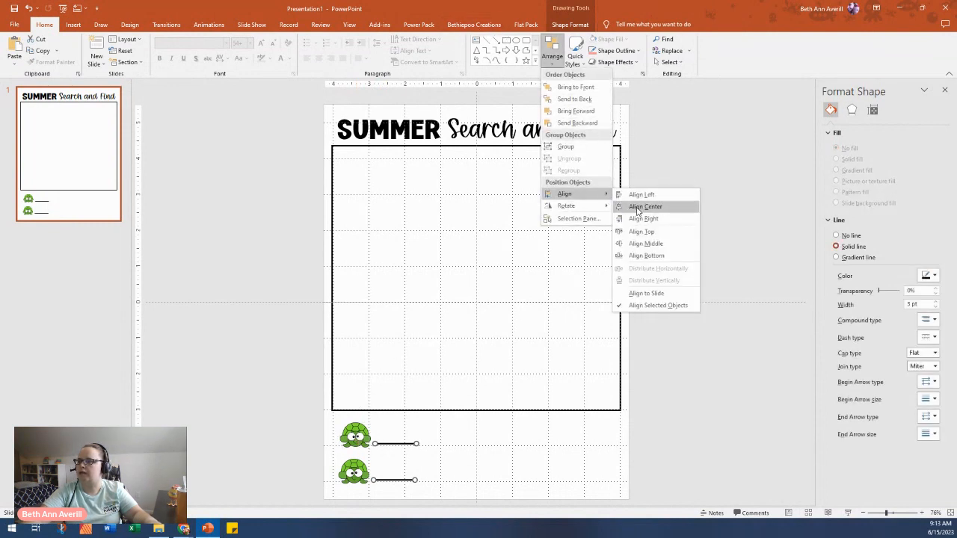
{"action": "left_click", "coordinate": [638, 207]}
Step: Duplicate both turtle-and-line pairs and place the copies beside the originals as a second column
{"action": "left_click", "coordinate": [364, 429]}
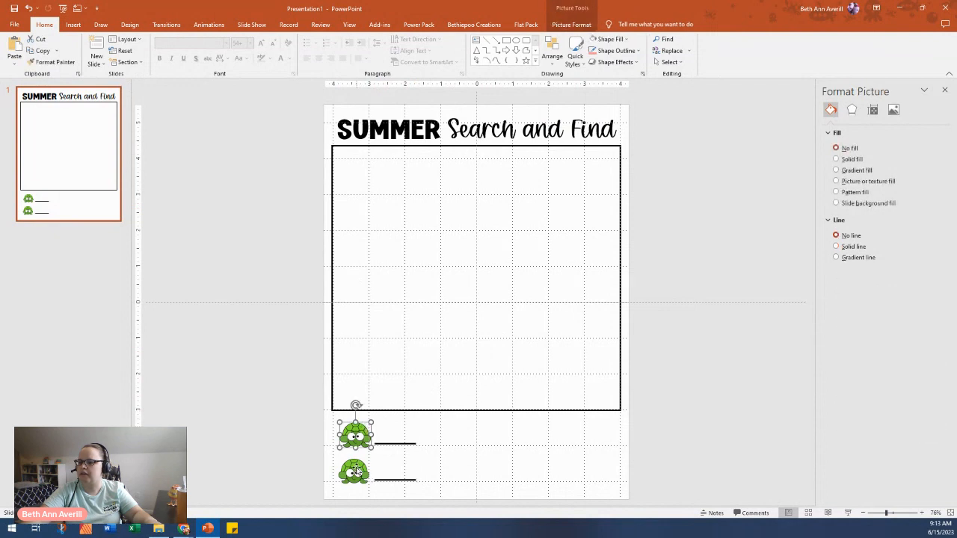
{"action": "left_click", "coordinate": [356, 469]}
{"action": "left_click", "coordinate": [366, 436]}
{"action": "left_click", "coordinate": [360, 474], "text": "shift"}
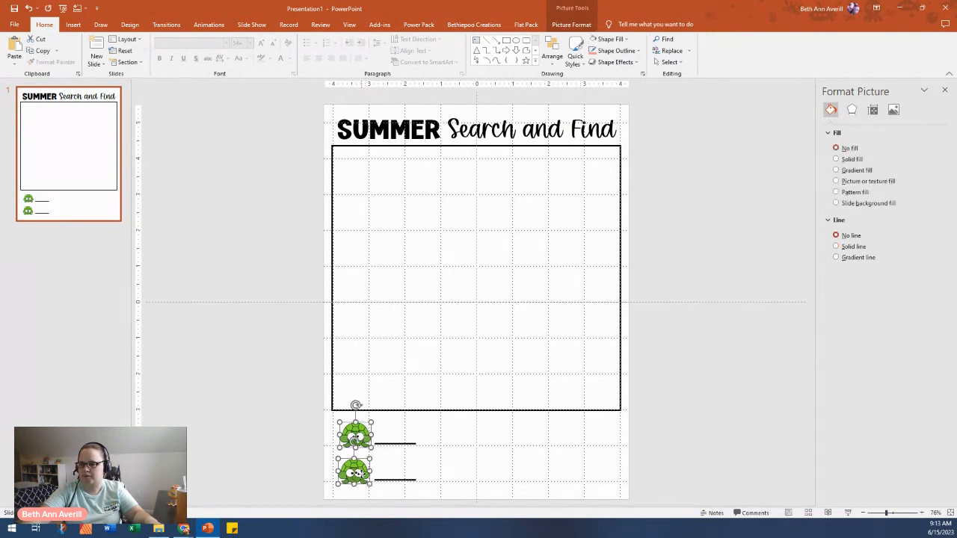
{"action": "left_click", "coordinate": [389, 444], "text": "shift"}
{"action": "key", "text": "ctrl+d"}
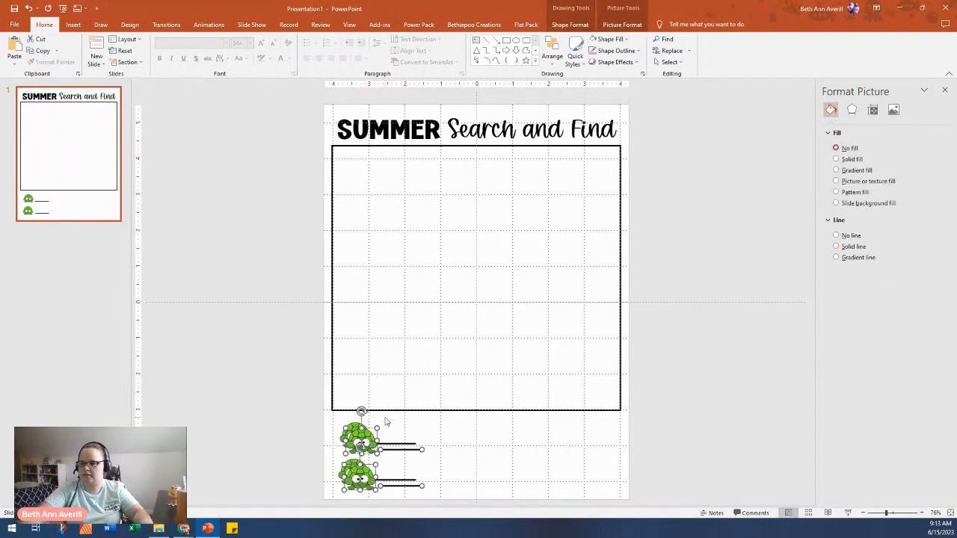
{"action": "left_click_drag", "start_coordinate": [396, 451], "coordinate": [478, 445]}
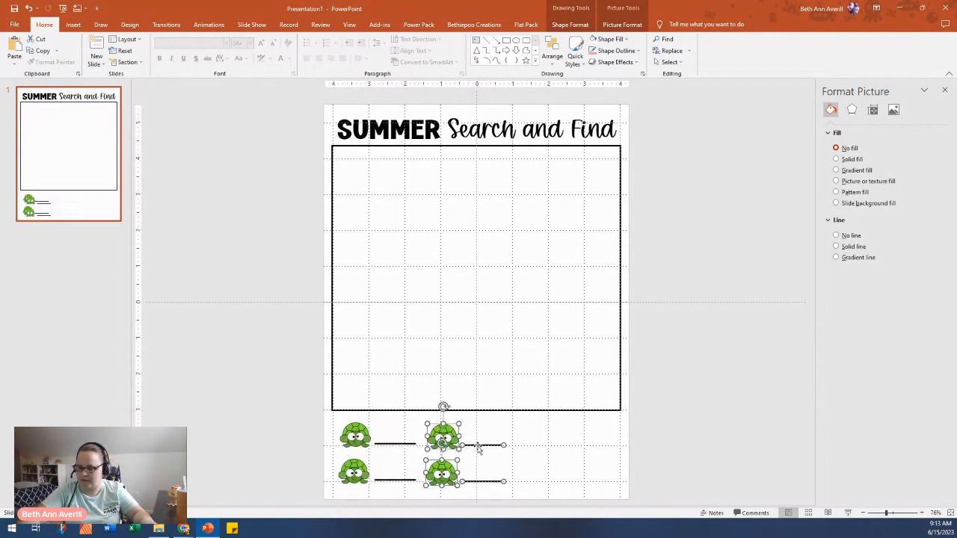
Step: Duplicate the second column as a third near the box's right edge, and shift the first column to the box's left edge
{"action": "key", "text": "ctrl+d"}
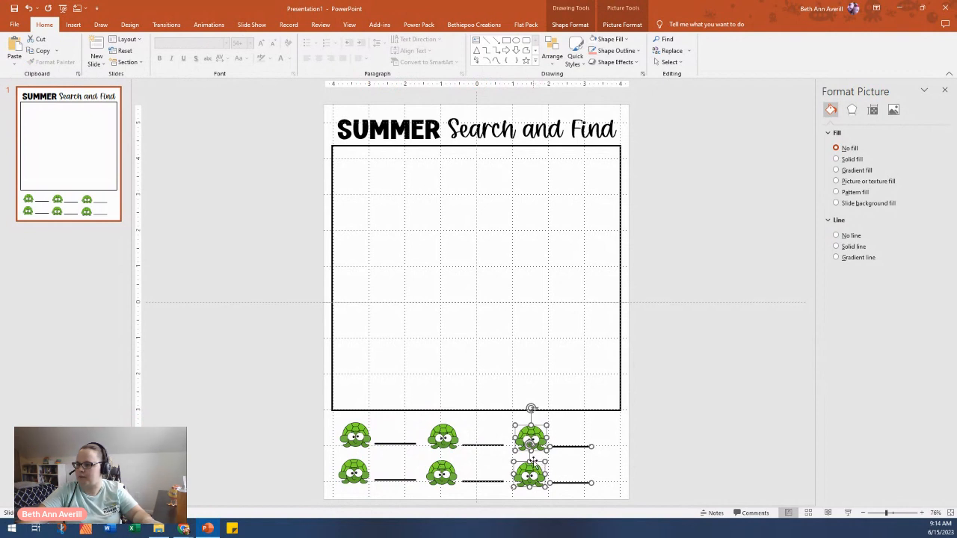
{"action": "left_click_drag", "start_coordinate": [533, 453], "coordinate": [560, 458]}
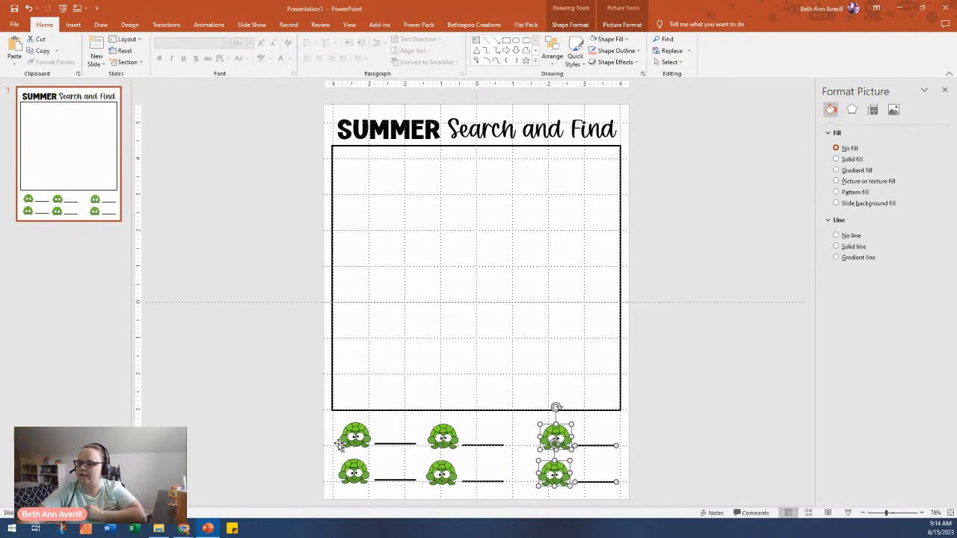
{"action": "left_click_drag", "start_coordinate": [323, 422], "coordinate": [401, 480]}
{"action": "left_click", "coordinate": [626, 455]}
Step: Align the three answer lines in the upper turtle row with Align Middle and distribute them horizontally
{"action": "left_click", "coordinate": [605, 446]}
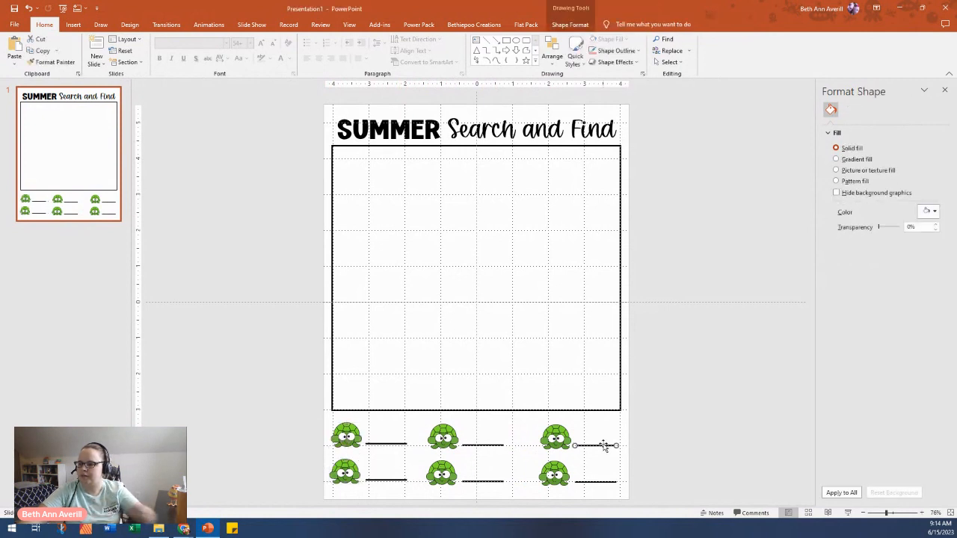
{"action": "left_click", "coordinate": [488, 446], "text": "shift"}
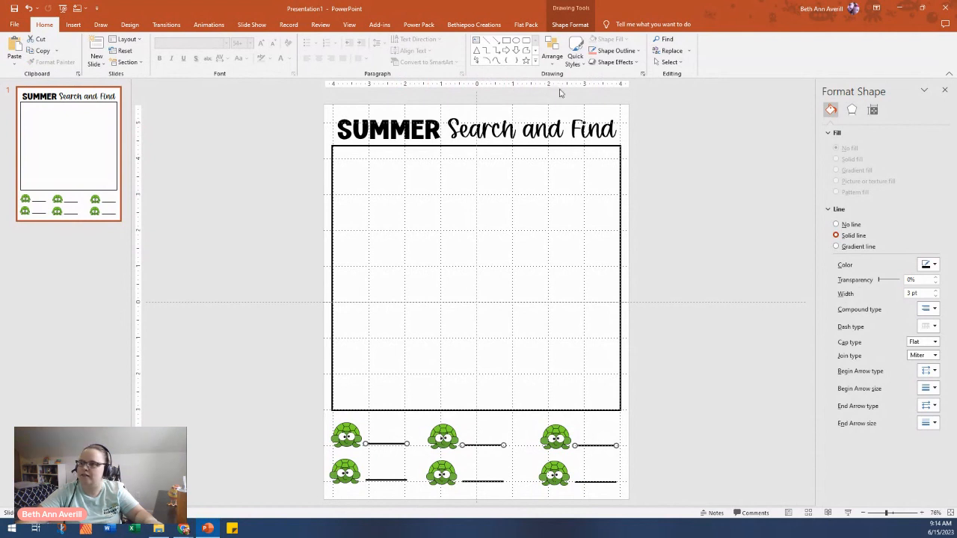
{"action": "left_click", "coordinate": [557, 54]}
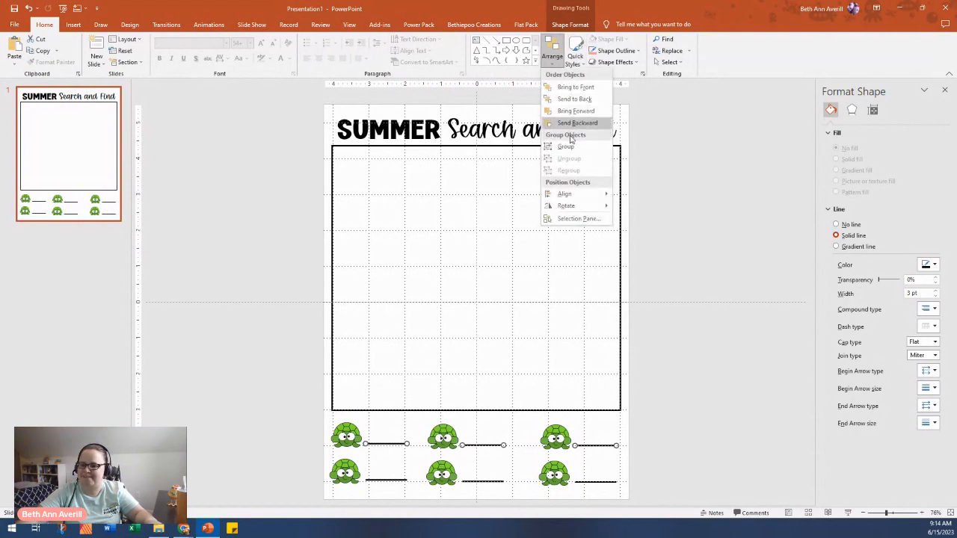
{"action": "mouse_move", "coordinate": [600, 194]}
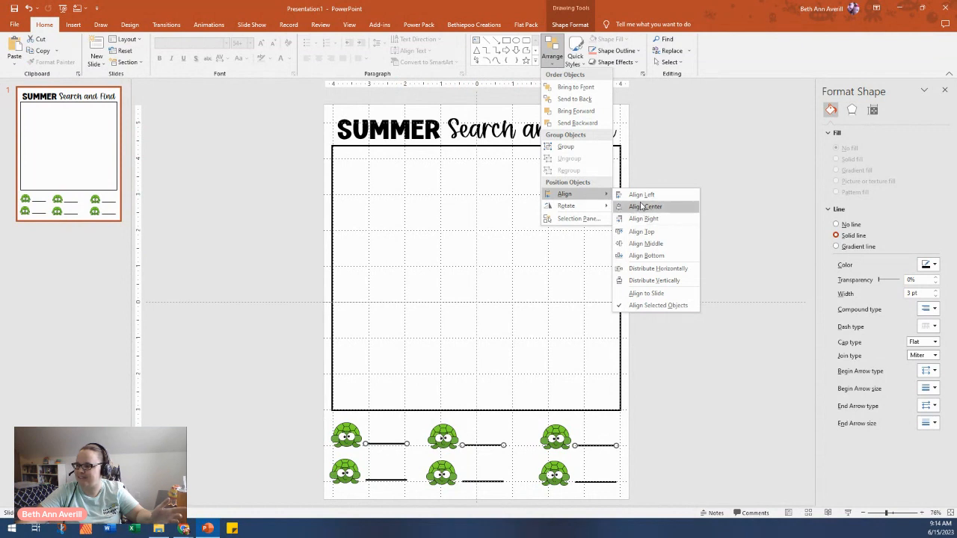
{"action": "left_click", "coordinate": [654, 248]}
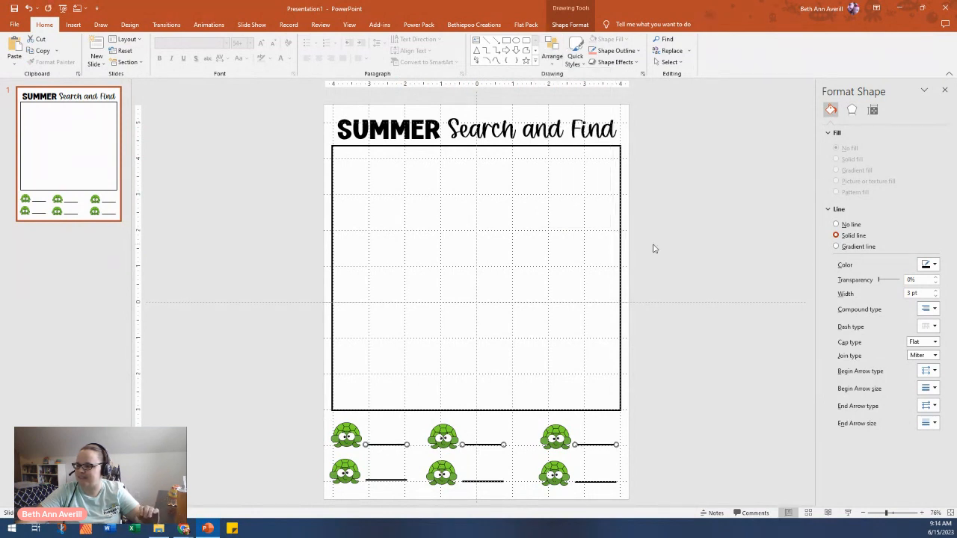
{"action": "left_click", "coordinate": [552, 54]}
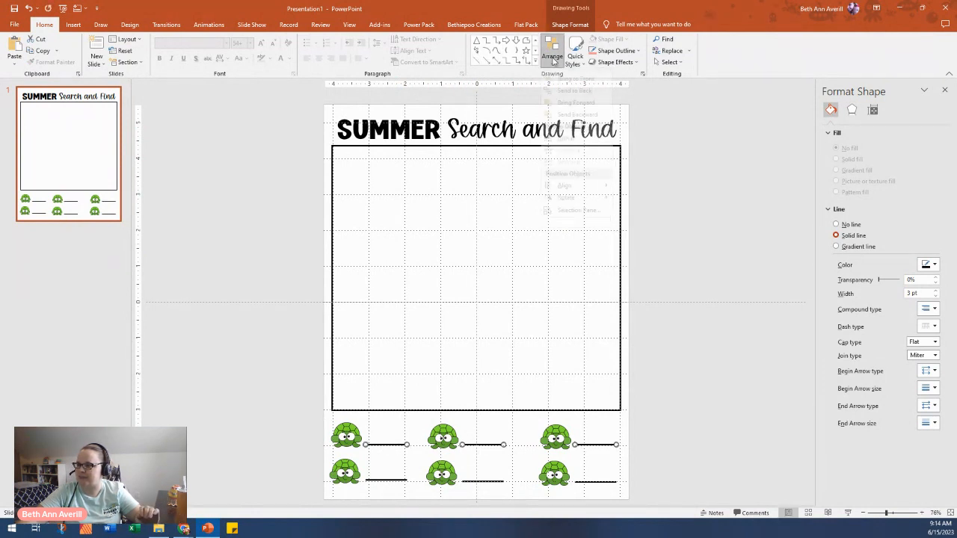
{"action": "mouse_move", "coordinate": [607, 194]}
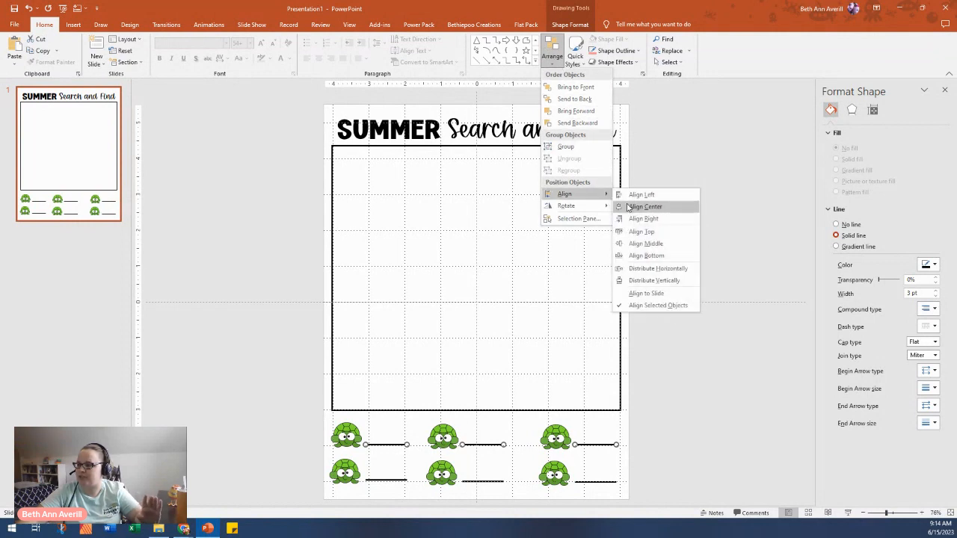
{"action": "left_click", "coordinate": [650, 271]}
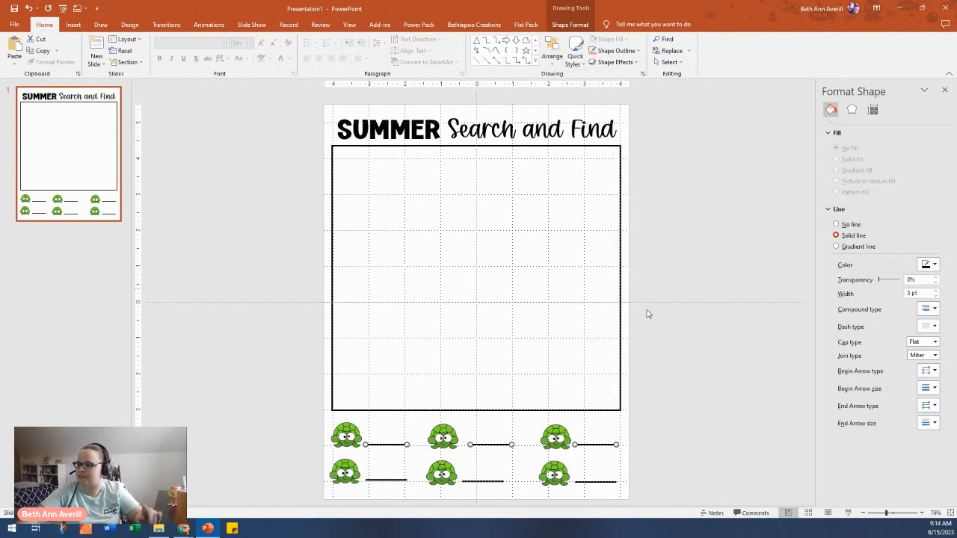
Step: Align the three answer lines in the lower turtle row with Align Middle and distribute them horizontally
{"action": "left_click", "coordinate": [588, 483]}
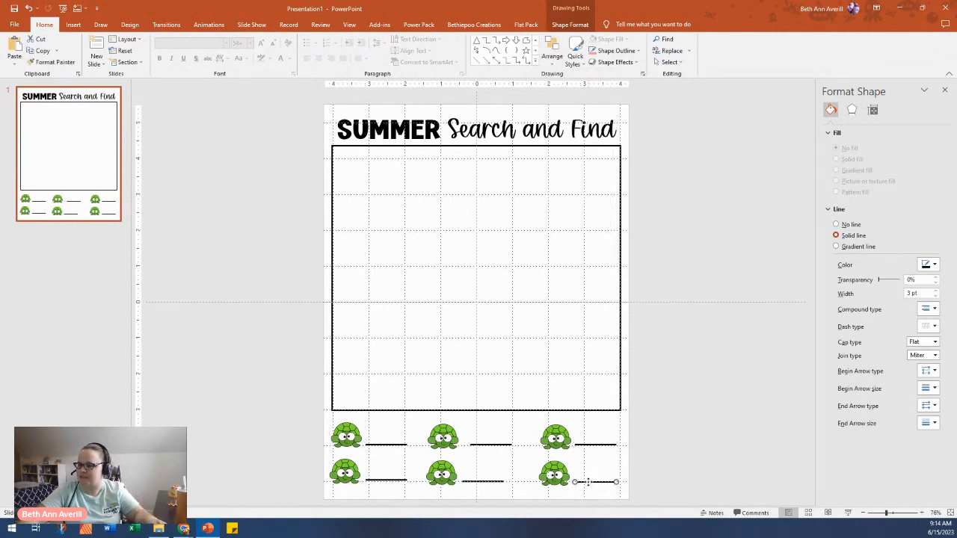
{"action": "left_click", "coordinate": [492, 483], "text": "shift"}
{"action": "left_click", "coordinate": [404, 480], "text": "shift"}
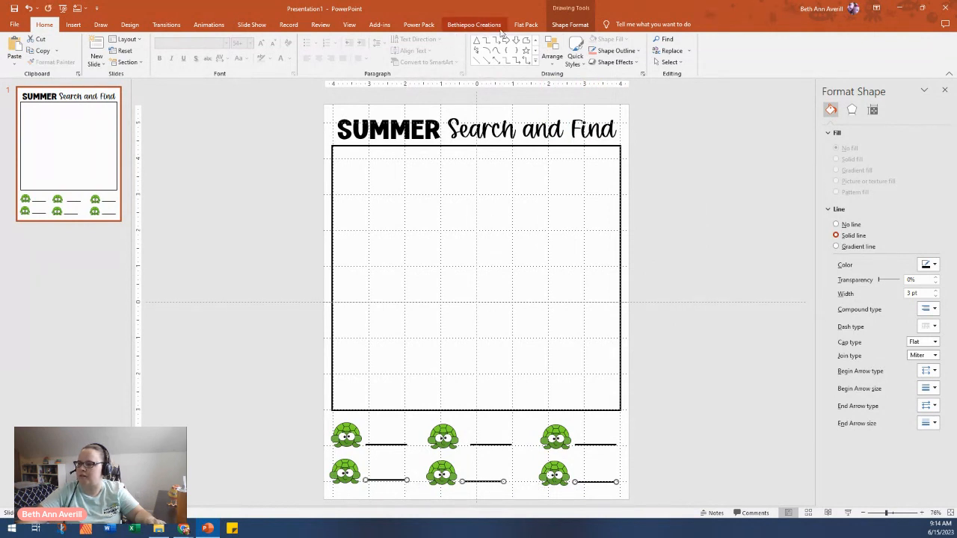
{"action": "left_click", "coordinate": [552, 53]}
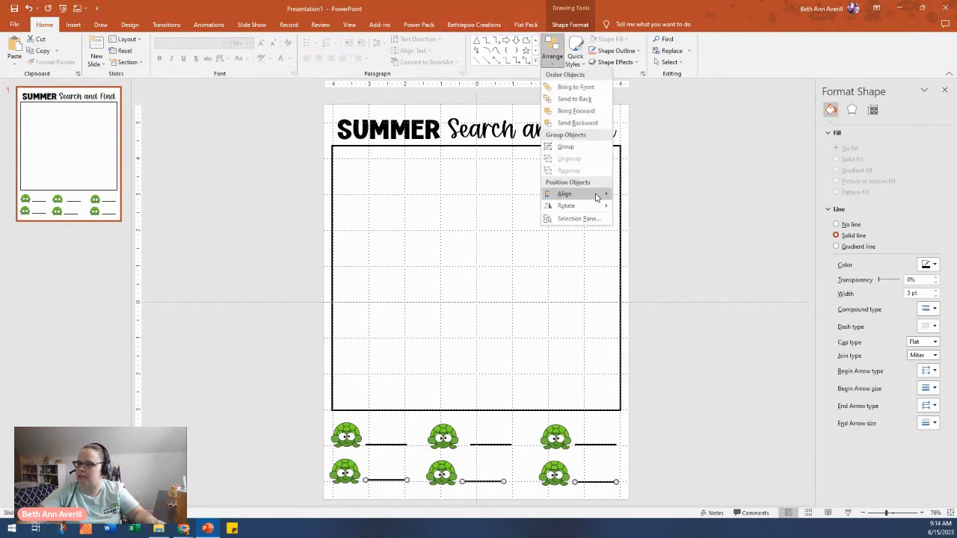
{"action": "mouse_move", "coordinate": [598, 196]}
{"action": "left_click", "coordinate": [656, 245]}
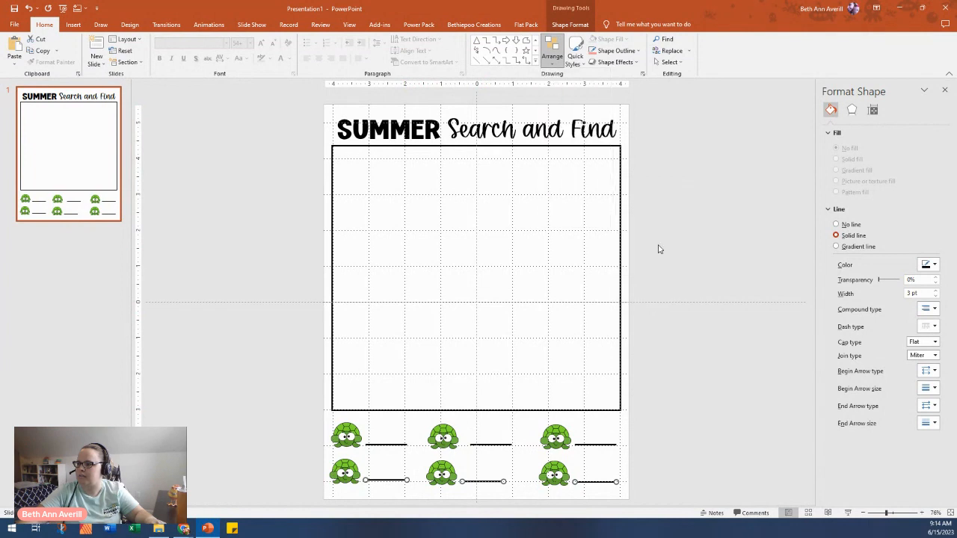
{"action": "left_click", "coordinate": [554, 58]}
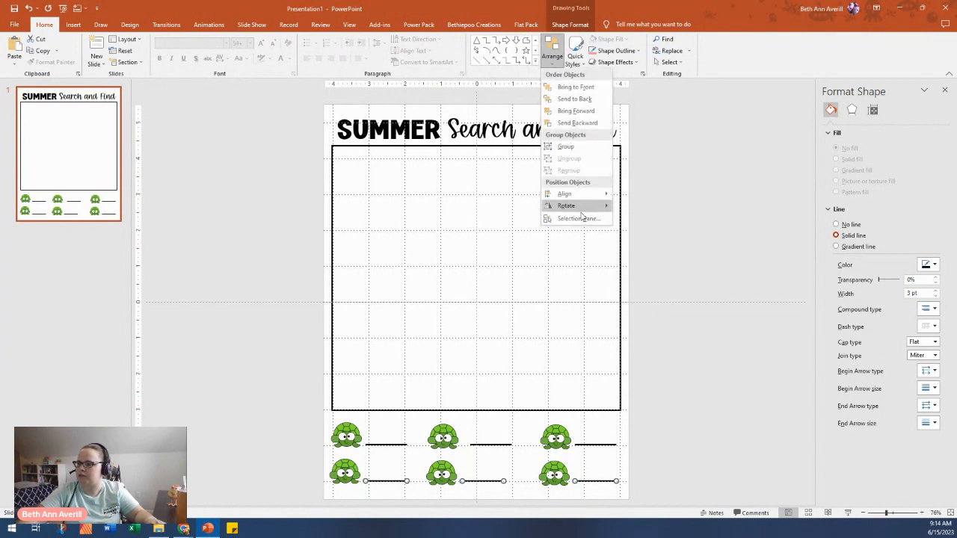
{"action": "mouse_move", "coordinate": [602, 196]}
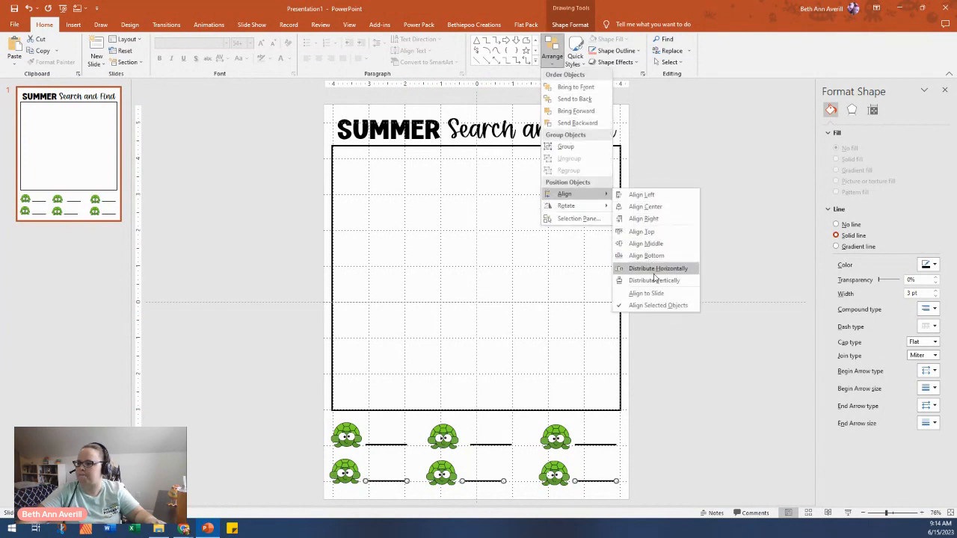
{"action": "left_click", "coordinate": [659, 269]}
{"action": "left_click", "coordinate": [682, 349]}
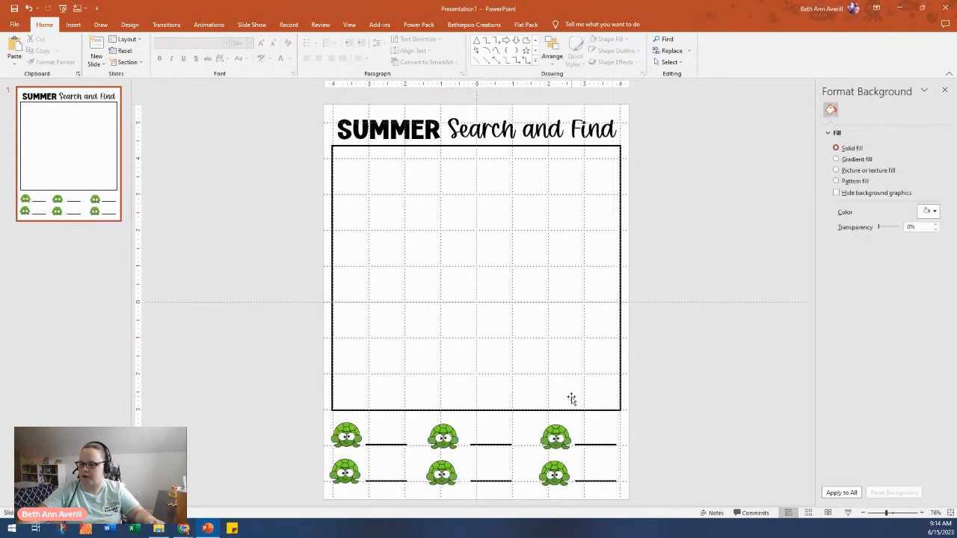
Step: Delete every turtle below the search box except the one beside the first answer line of the upper row
{"action": "left_click", "coordinate": [443, 473]}
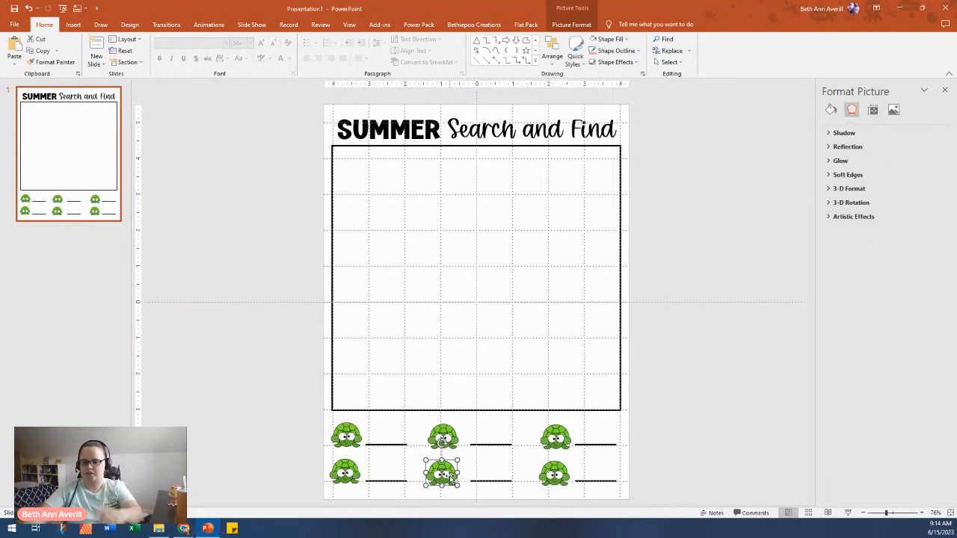
{"action": "key", "text": "Delete"}
{"action": "left_click", "coordinate": [443, 436]}
{"action": "key", "text": "Delete"}
{"action": "left_click", "coordinate": [546, 443]}
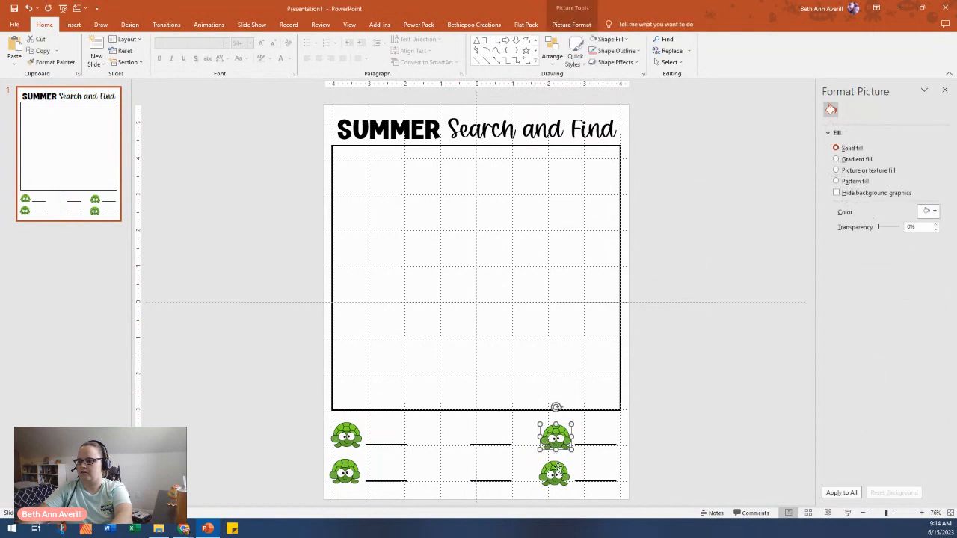
{"action": "key", "text": "Delete"}
{"action": "left_click", "coordinate": [554, 473]}
{"action": "key", "text": "Delete"}
{"action": "left_click", "coordinate": [342, 473]}
{"action": "key", "text": "Delete"}
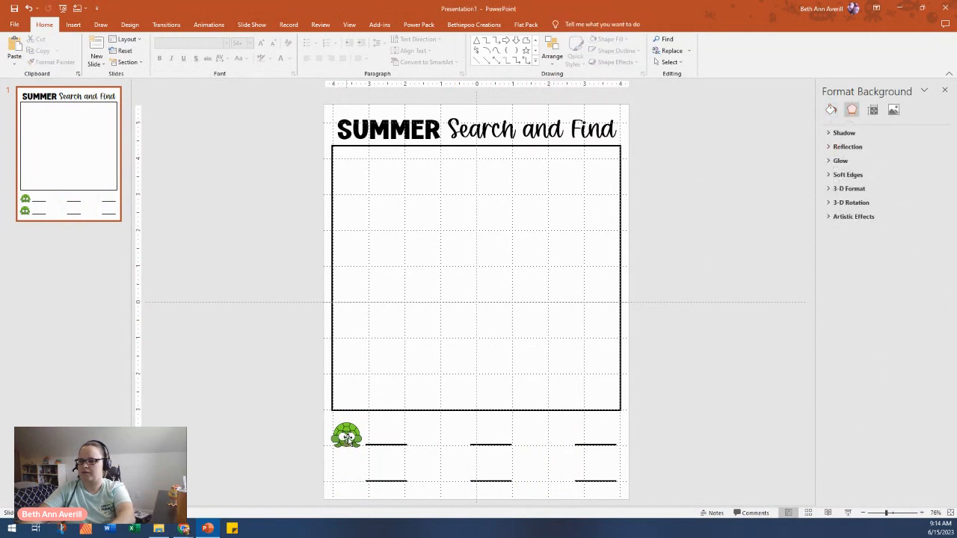
Step: Duplicate the remaining turtle and place a larger copy, about 1.17" by 1.44", off the slide to its left
{"action": "left_click", "coordinate": [346, 436]}
{"action": "double_click", "coordinate": [348, 438]}
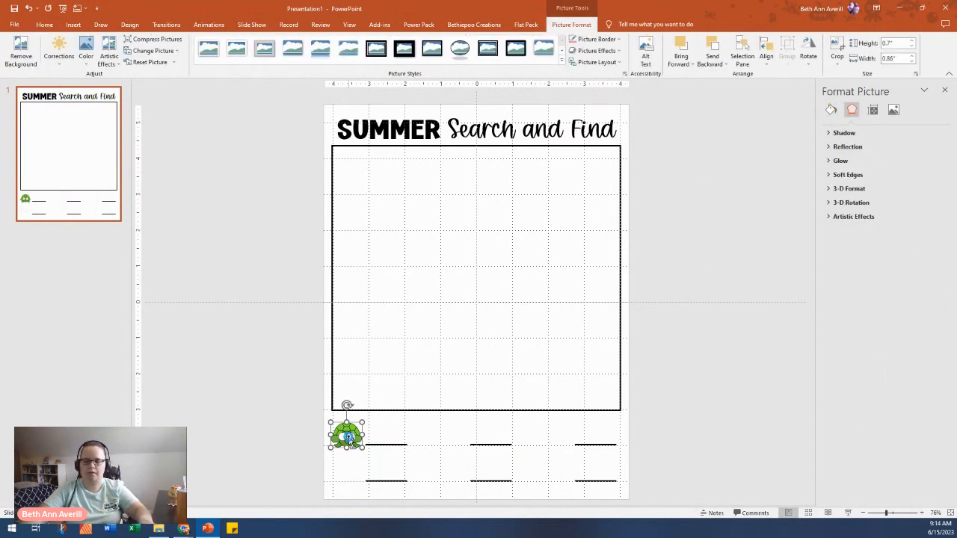
{"action": "left_click_drag", "start_coordinate": [349, 440], "coordinate": [239, 209]}
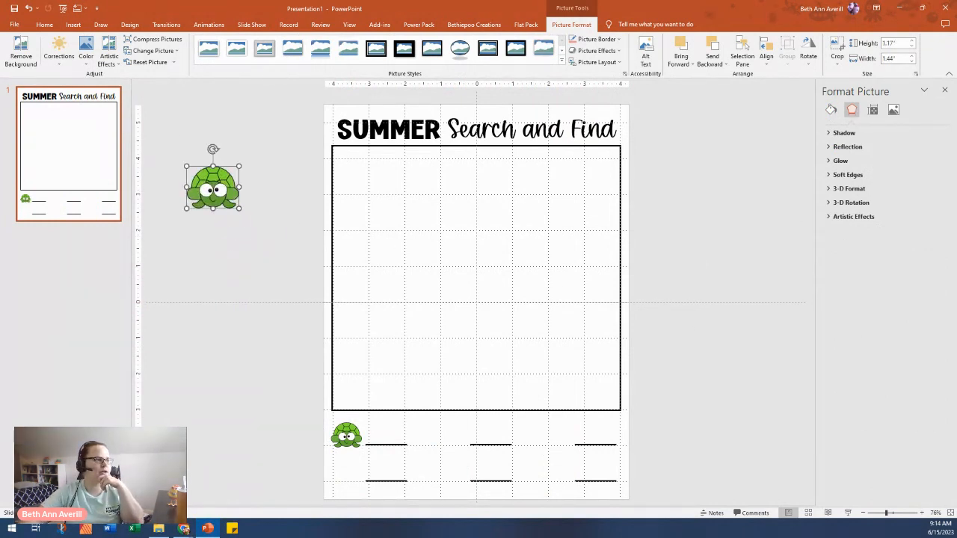
Step: Insert the Manatee picture from the Color folder, tilt and shrink it beside the upper middle line, and place a 1.92" by 1.22" copy left of the slide
{"action": "left_click", "coordinate": [158, 529]}
{"action": "left_click_drag", "start_coordinate": [535, 113], "coordinate": [557, 75]}
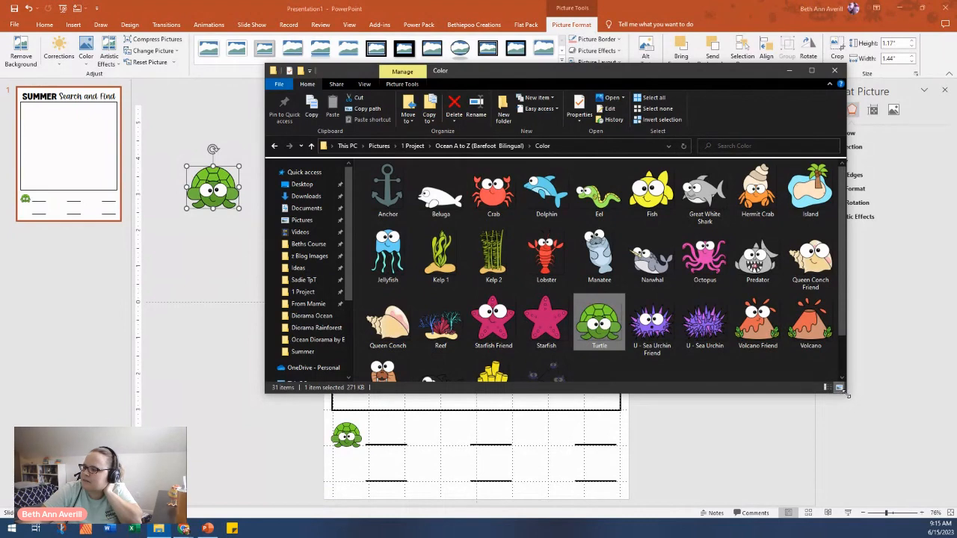
{"action": "left_click_drag", "start_coordinate": [847, 394], "coordinate": [805, 457]}
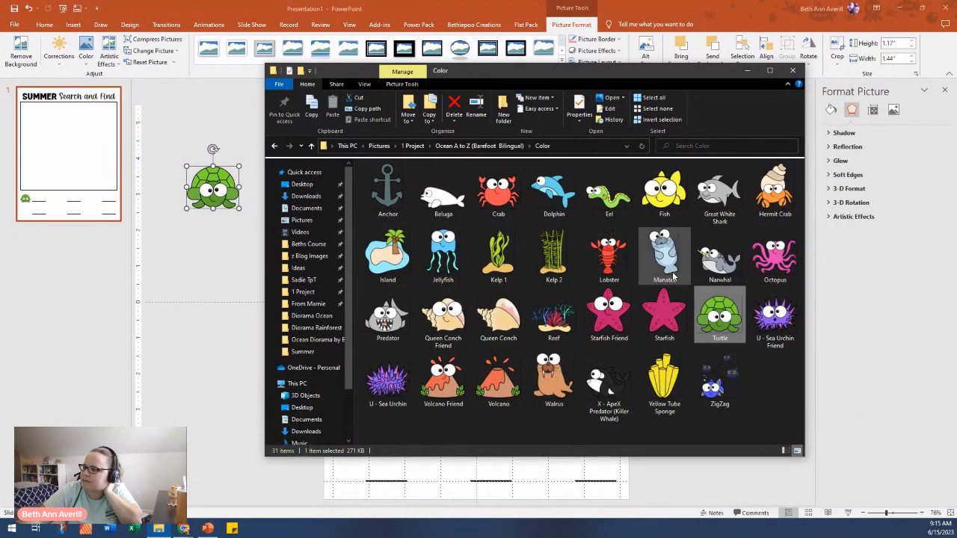
{"action": "left_click_drag", "start_coordinate": [662, 267], "coordinate": [206, 332]}
{"action": "left_click_drag", "start_coordinate": [602, 107], "coordinate": [252, 245]}
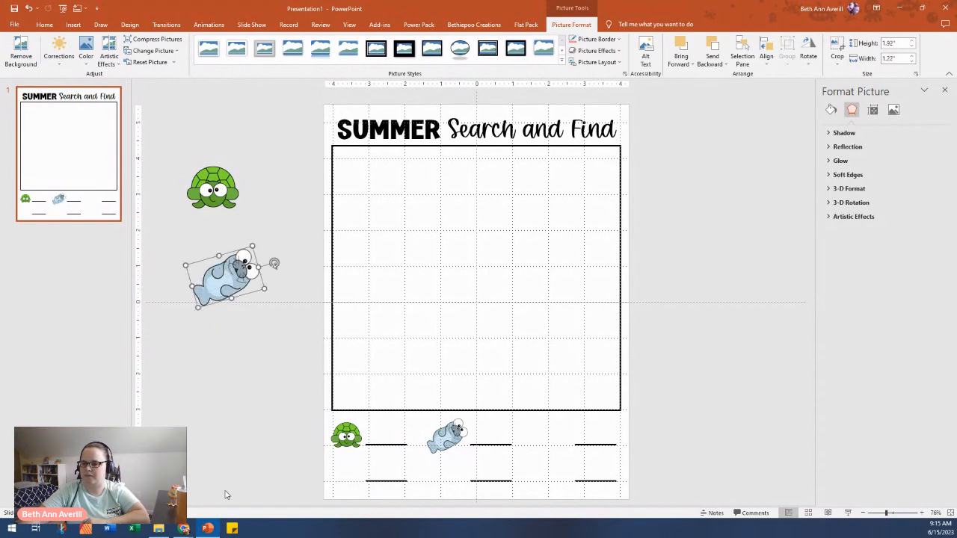
Step: Insert the Jellyfish picture, shrink it beside the first lower answer line, and place a larger copy off the slide below the manatee
{"action": "left_click", "coordinate": [169, 529]}
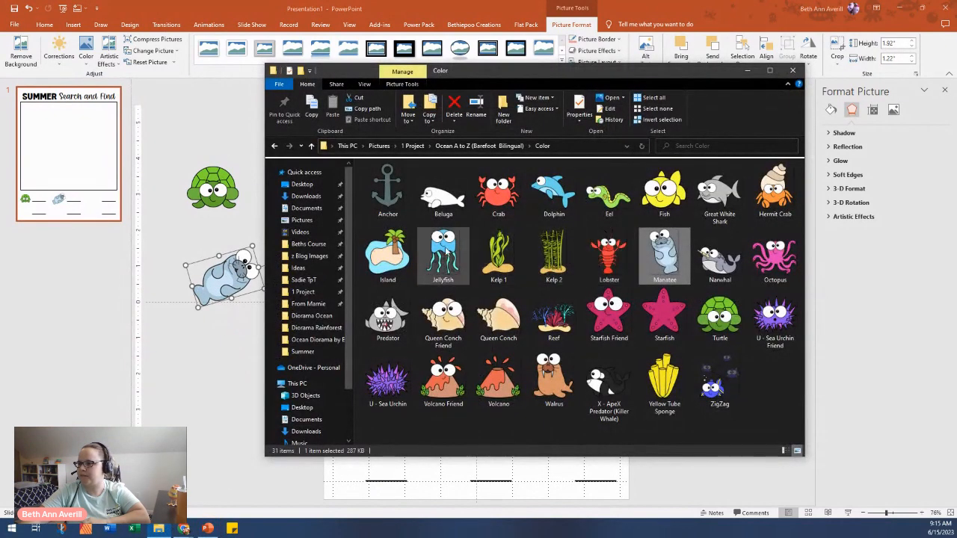
{"action": "left_click_drag", "start_coordinate": [447, 254], "coordinate": [223, 419]}
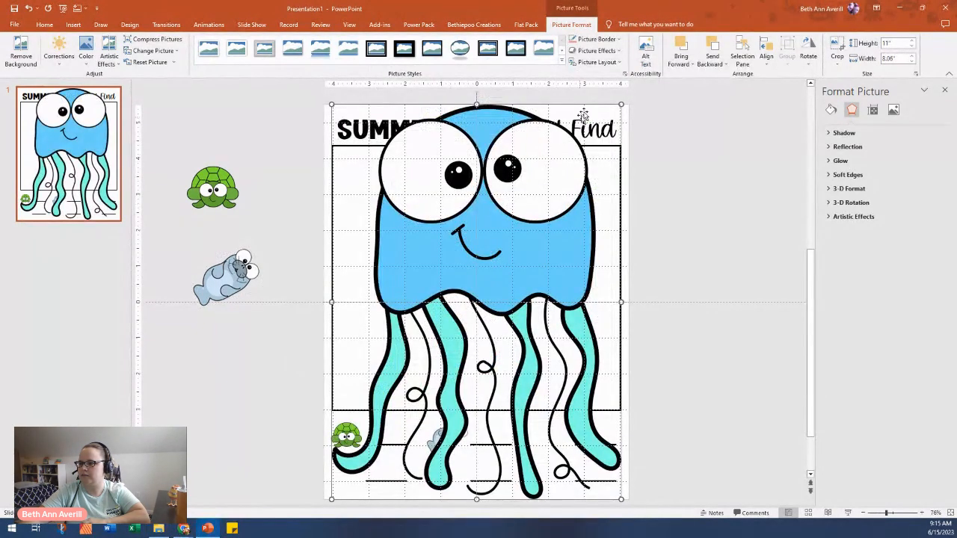
{"action": "left_click_drag", "start_coordinate": [619, 106], "coordinate": [357, 462]}
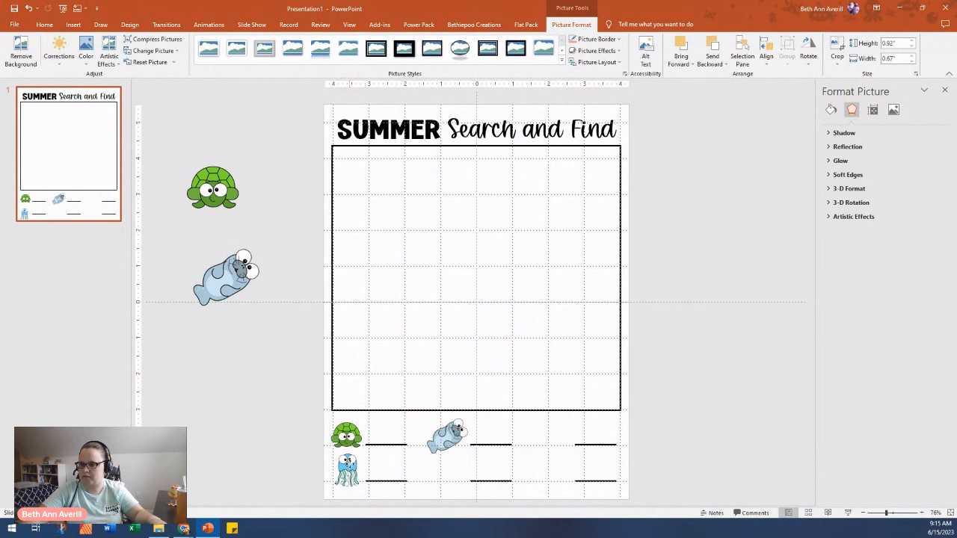
{"action": "left_click_drag", "start_coordinate": [348, 461], "coordinate": [249, 359]}
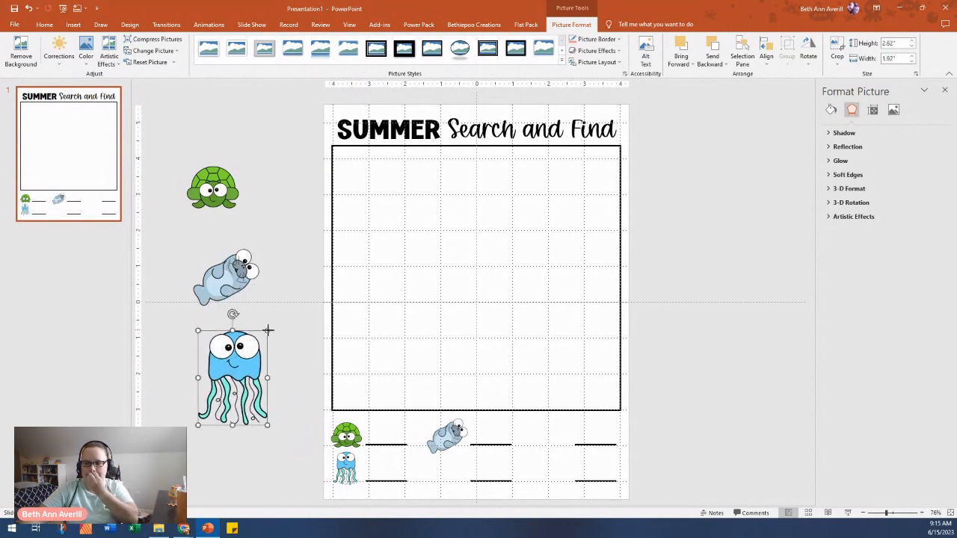
Step: Insert the Starfish picture, shrink it to about 0.84" by 0.83" beside the lower middle line, and keep a larger copy right of the slide
{"action": "left_click", "coordinate": [216, 492]}
{"action": "left_click", "coordinate": [159, 528]}
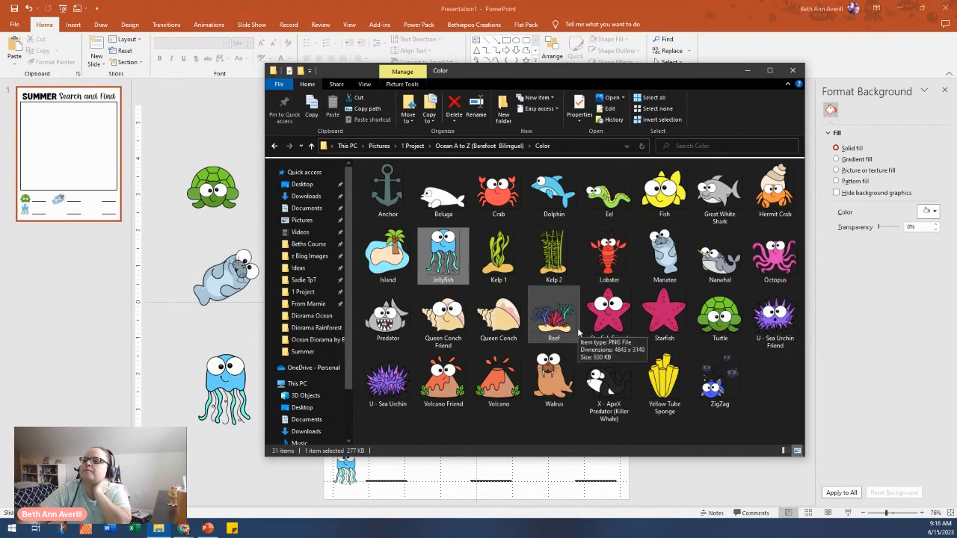
{"action": "left_click", "coordinate": [663, 312]}
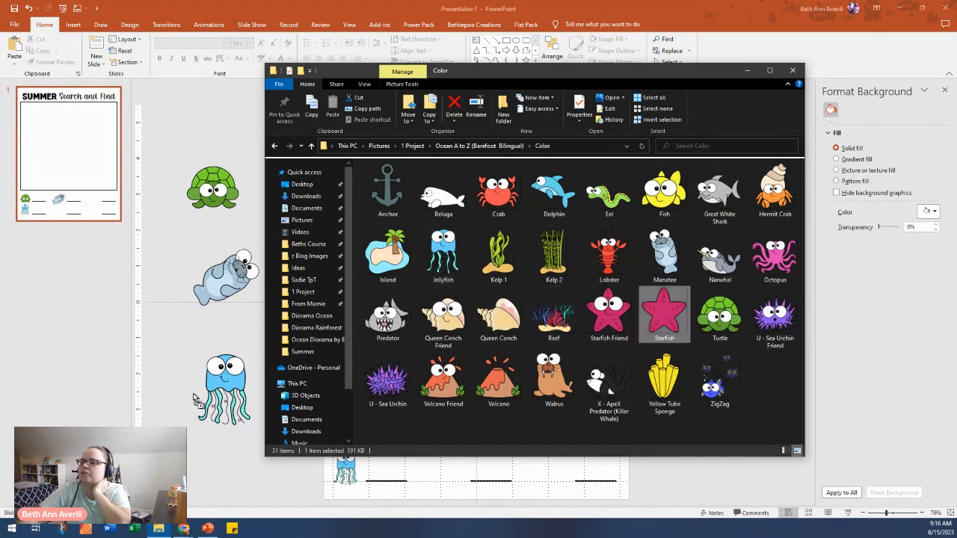
{"action": "left_click_drag", "start_coordinate": [195, 398], "coordinate": [200, 389]}
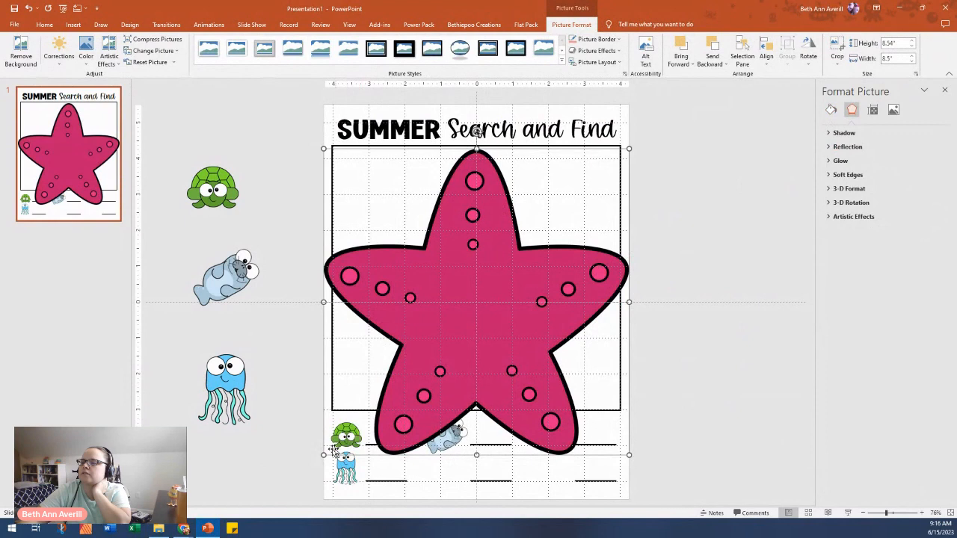
{"action": "left_click_drag", "start_coordinate": [323, 455], "coordinate": [452, 472]}
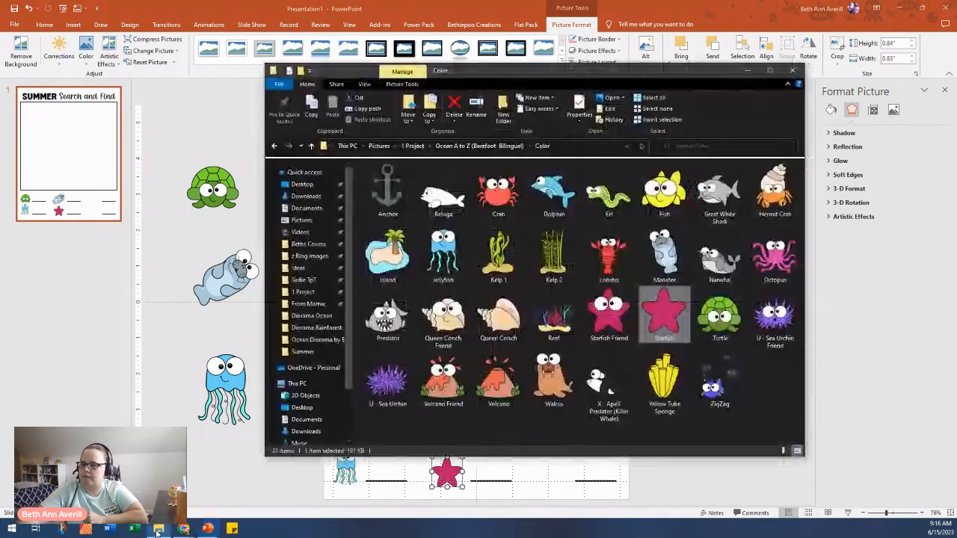
Step: Insert the Fish picture, size it about 0.86" by 1.01" beside the upper third line, and keep a larger copy right of the slide
{"action": "left_click", "coordinate": [159, 528]}
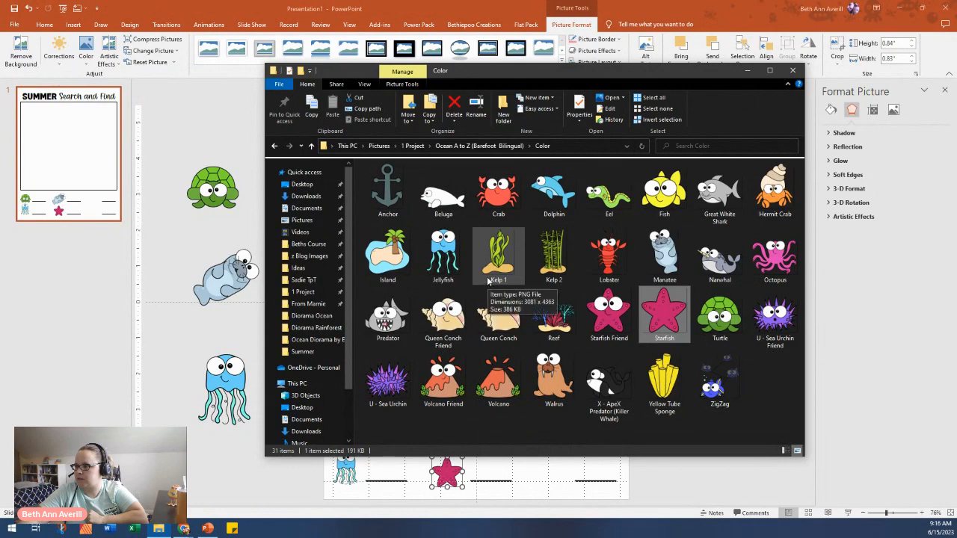
{"action": "left_click_drag", "start_coordinate": [663, 191], "coordinate": [705, 490]}
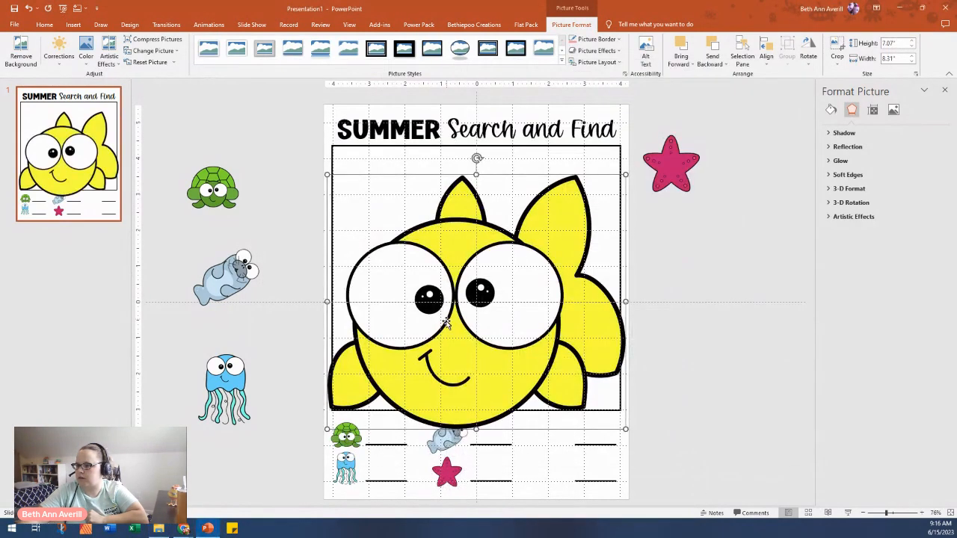
{"action": "left_click_drag", "start_coordinate": [449, 321], "coordinate": [601, 317]}
{"action": "left_click_drag", "start_coordinate": [475, 424], "coordinate": [555, 434]}
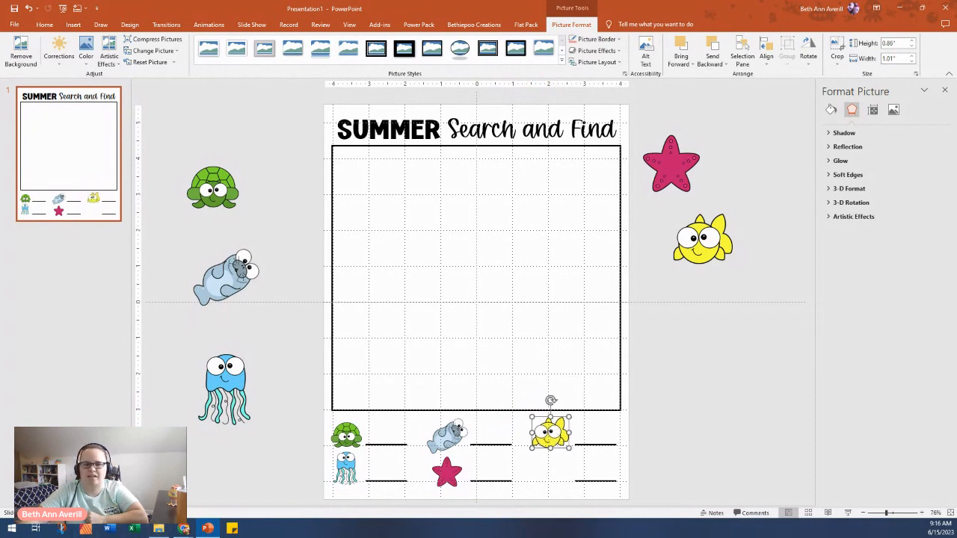
Step: Switch to Chrome, search the TPT My Purchases page for "bundle" and look through the listed clip art bundles
{"action": "left_click_drag", "start_coordinate": [2, 176], "coordinate": [1, 196]}
{"action": "left_click", "coordinate": [427, 254]}
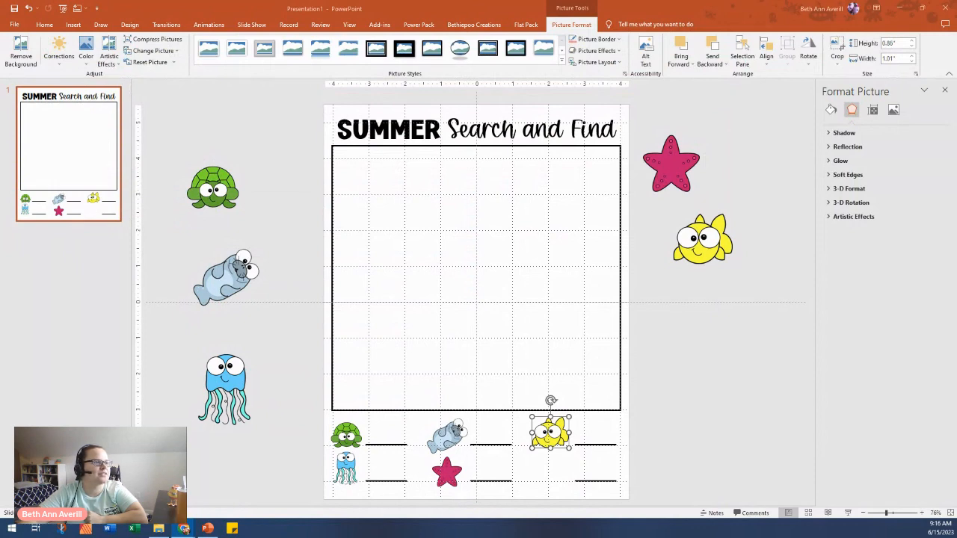
{"action": "left_click_drag", "start_coordinate": [2, 232], "coordinate": [495, 1]}
{"action": "left_click", "coordinate": [284, 236]}
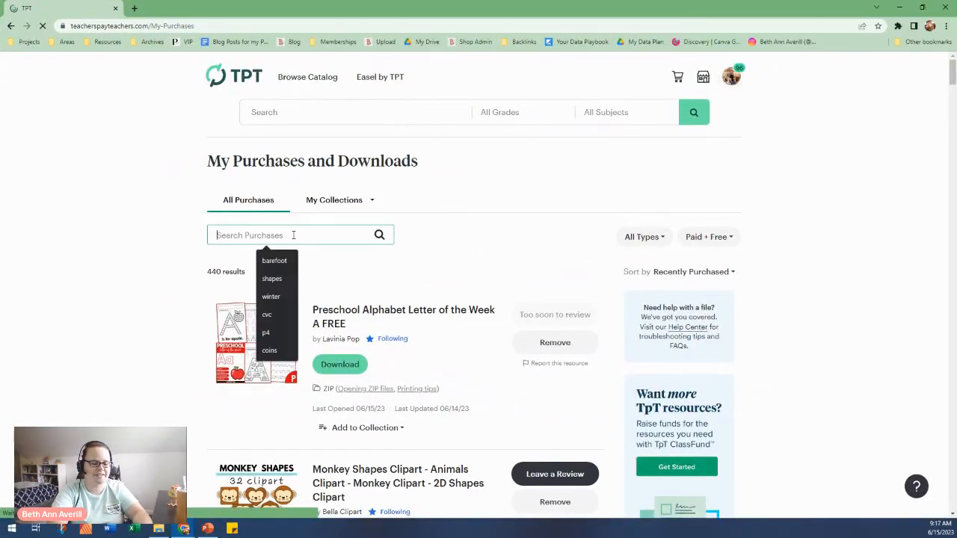
{"action": "type", "text": "bundle"}
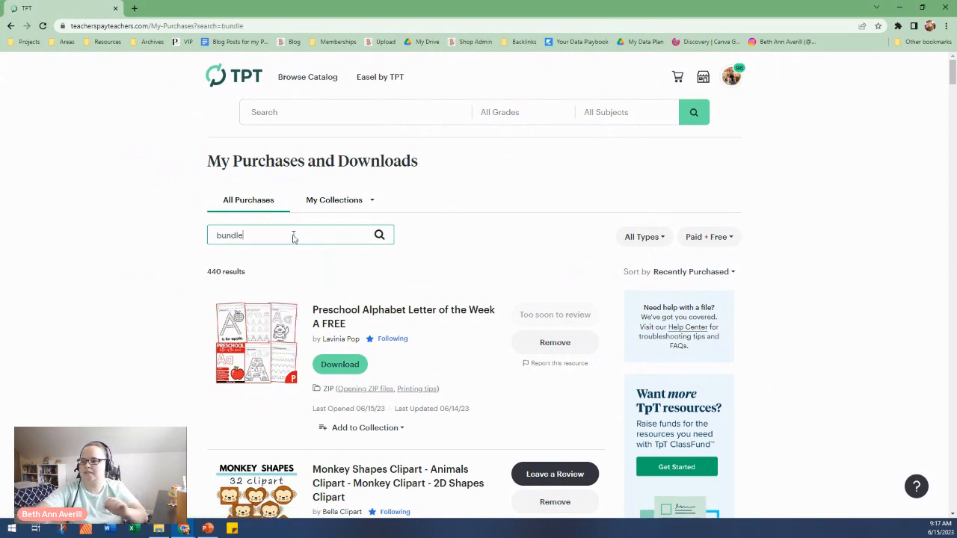
{"action": "key", "text": "Return"}
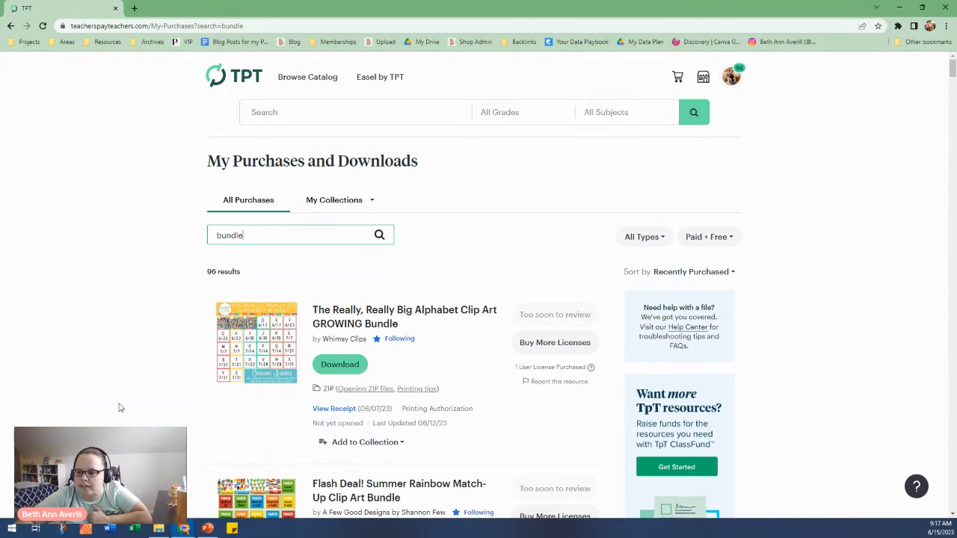
{"action": "scroll", "coordinate": [142, 381], "scroll_direction": "down", "scroll_amount": 4}
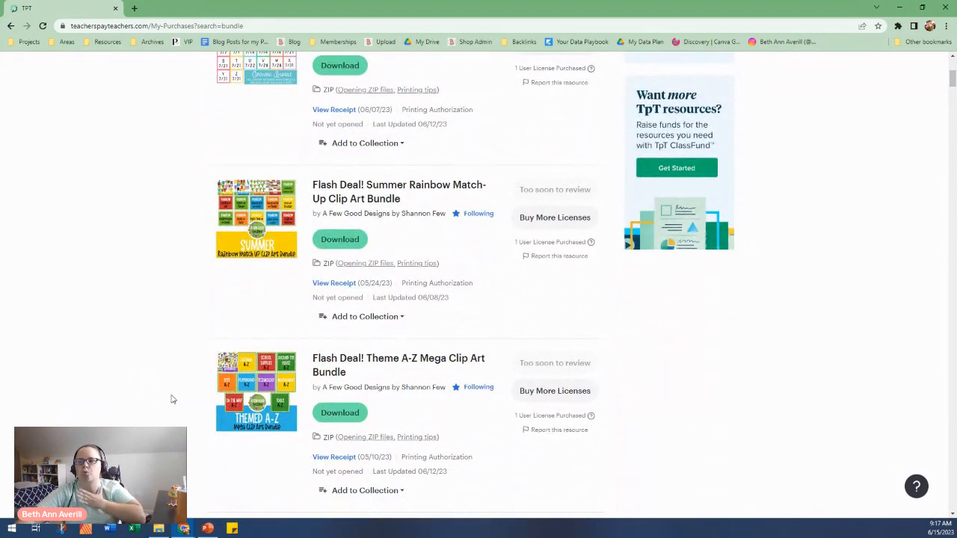
Step: Search Google for "fairy tale" in a new browser tab and look through the results
{"action": "left_click", "coordinate": [136, 8]}
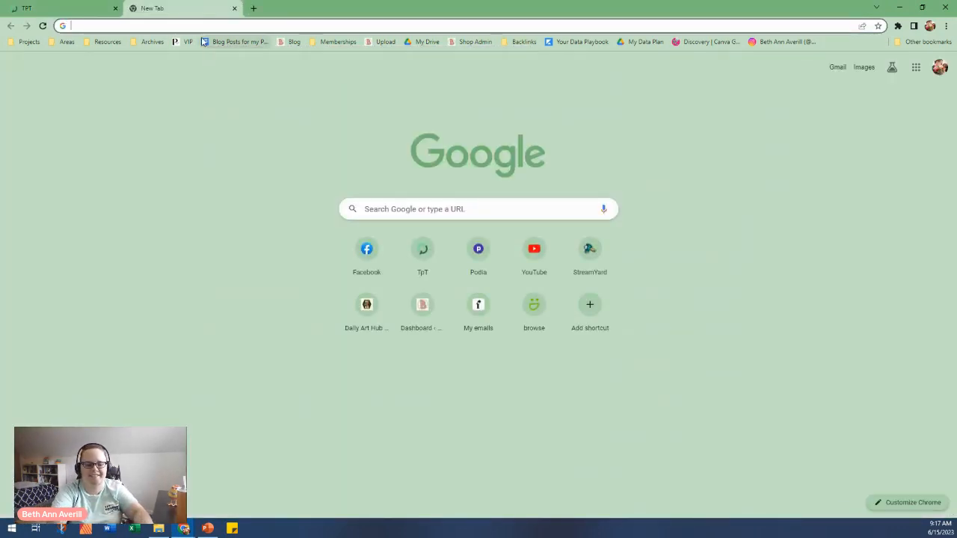
{"action": "type", "text": "fairy"}
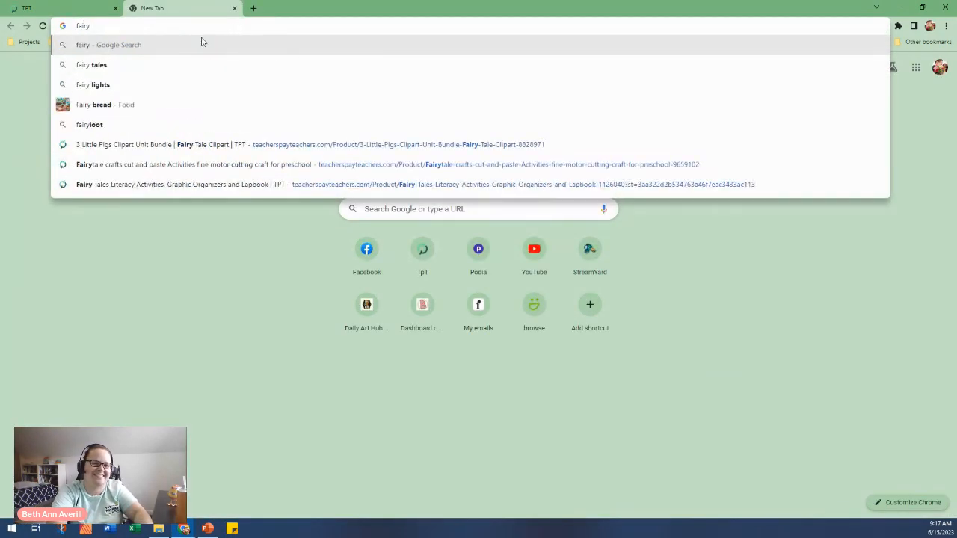
{"action": "type", "text": " tale"}
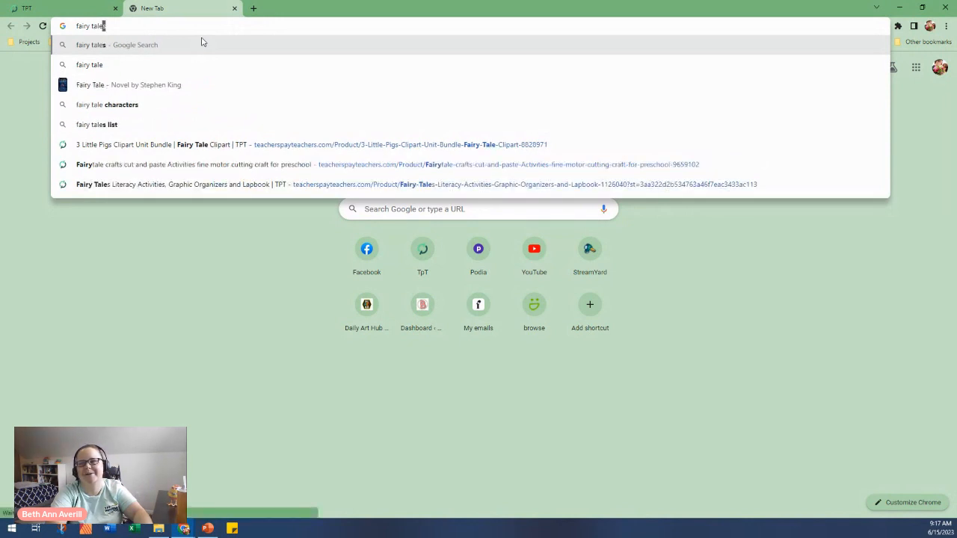
{"action": "type", "text": "s"}
{"action": "key", "text": "BackSpace"}
{"action": "key", "text": "Return"}
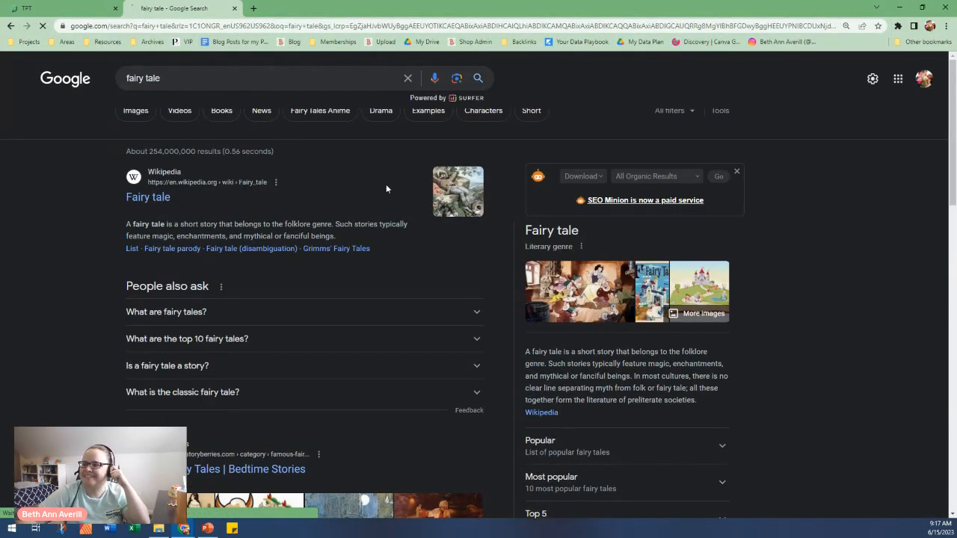
{"action": "scroll", "coordinate": [816, 230], "scroll_direction": "down", "scroll_amount": 4}
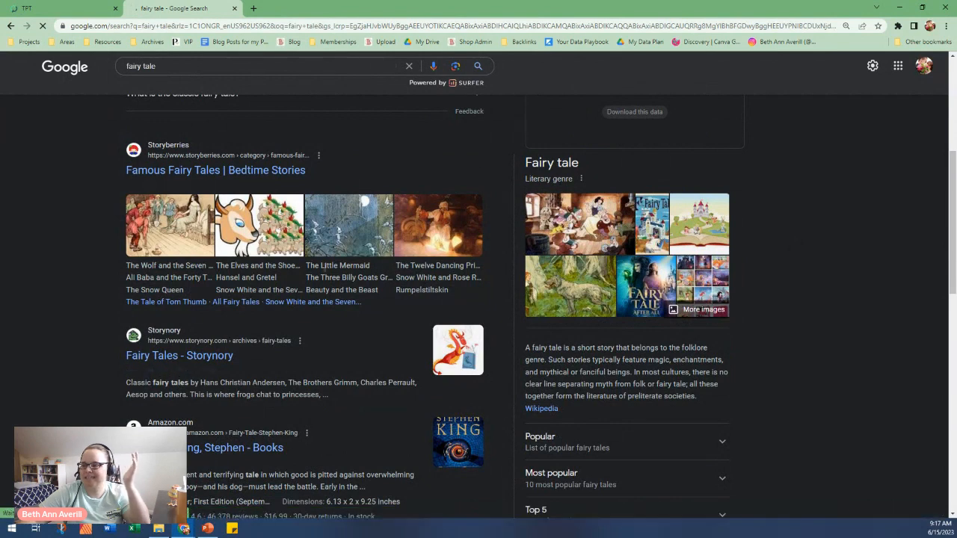
{"action": "scroll", "coordinate": [294, 279], "scroll_direction": "down", "scroll_amount": 1}
{"action": "scroll", "coordinate": [294, 281], "scroll_direction": "down", "scroll_amount": 1}
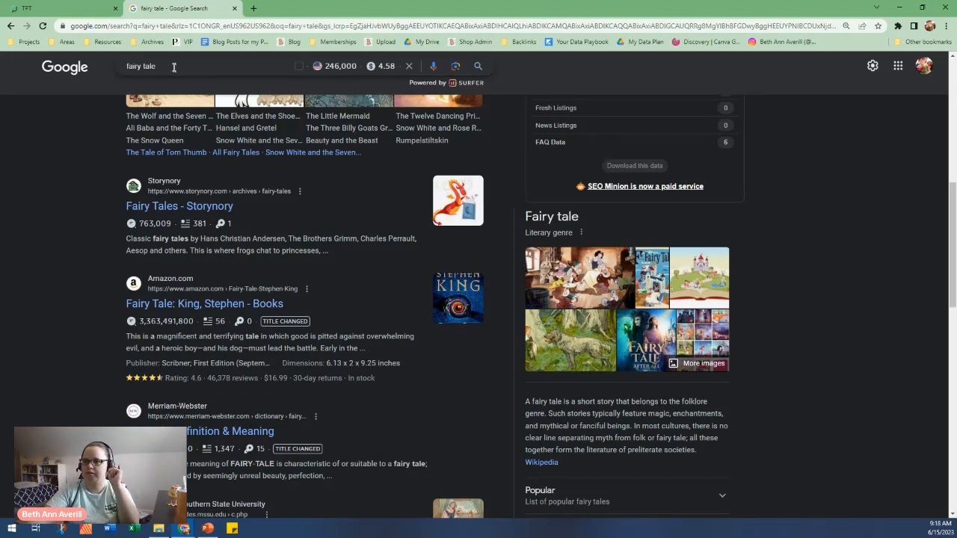
Step: Search Google for "goldilocks" and look through the results
{"action": "triple_click", "coordinate": [211, 68]}
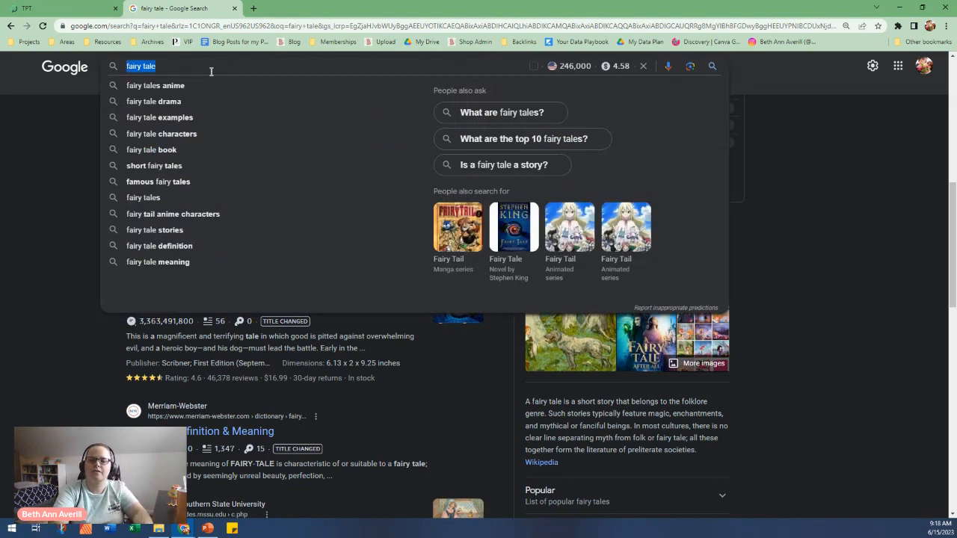
{"action": "type", "text": "goldi"}
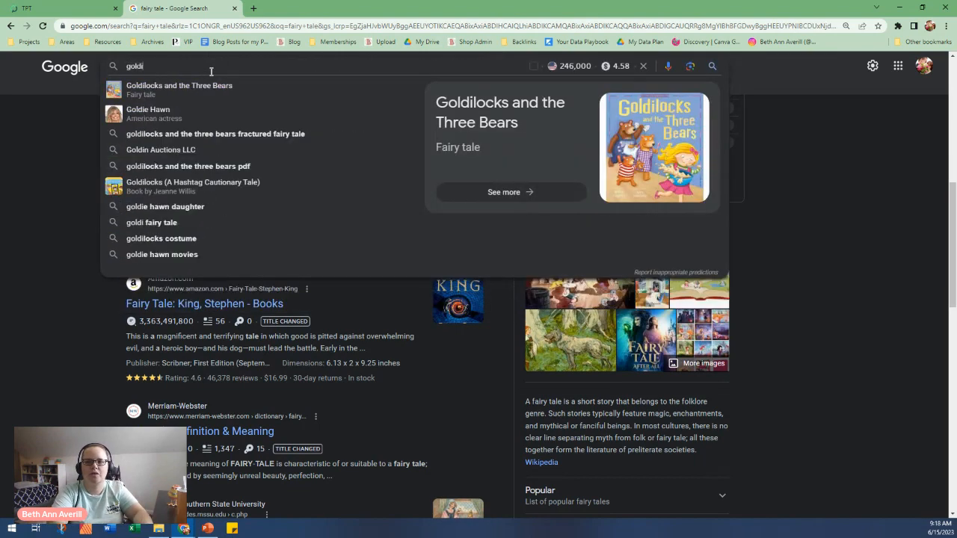
{"action": "type", "text": "lock"}
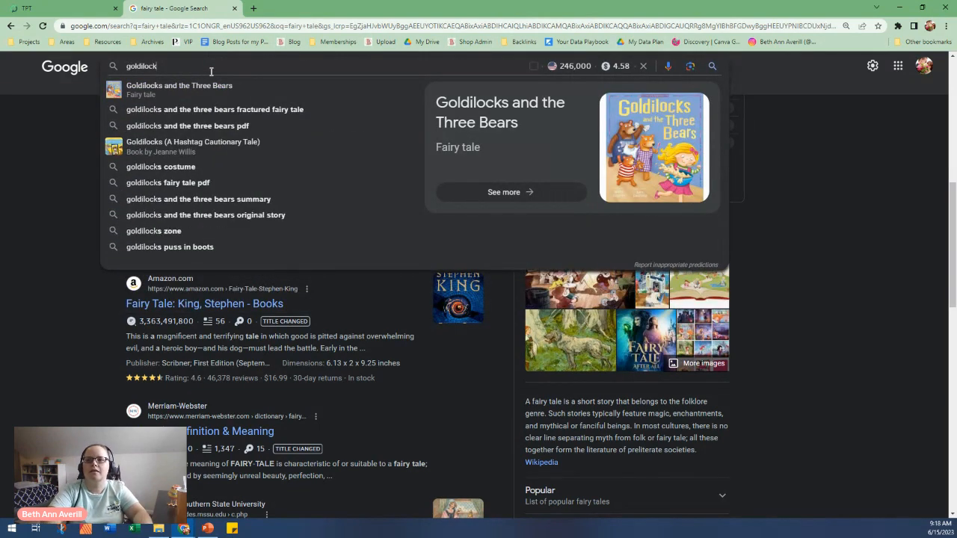
{"action": "type", "text": "s"}
{"action": "key", "text": "Return"}
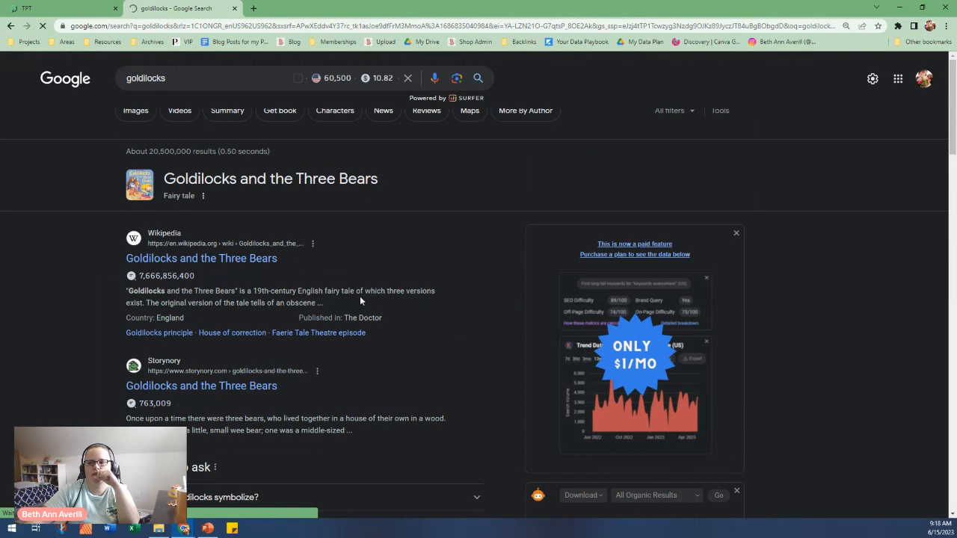
{"action": "scroll", "coordinate": [157, 322], "scroll_direction": "down", "scroll_amount": 1}
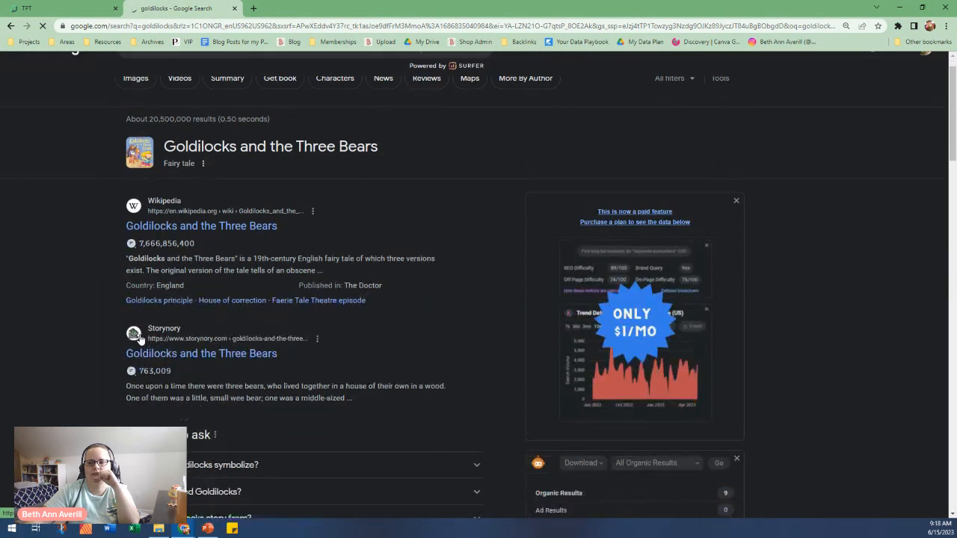
Step: Examine the Goldilocks search results, including the story links, related questions, videos and book details
{"action": "scroll", "coordinate": [96, 349], "scroll_direction": "down", "scroll_amount": 1}
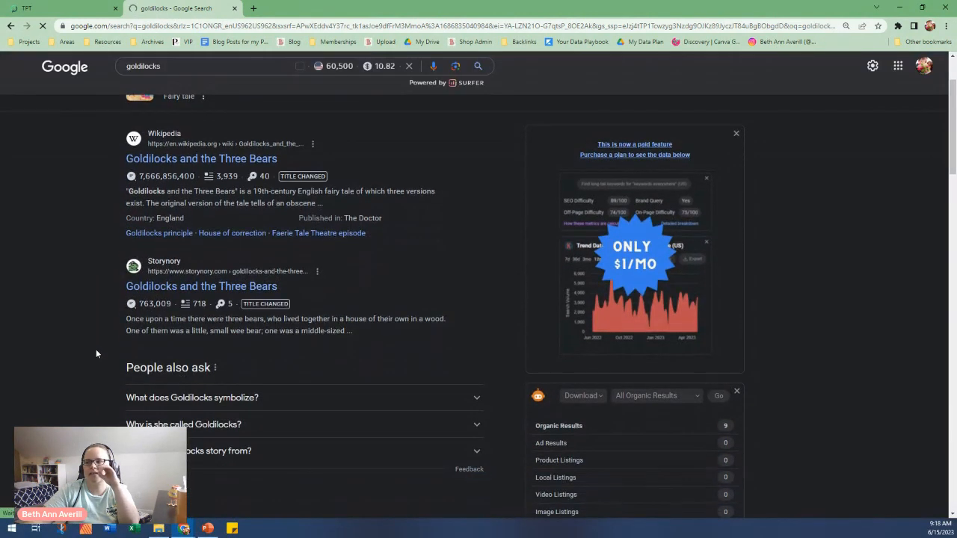
{"action": "scroll", "coordinate": [96, 349], "scroll_direction": "down", "scroll_amount": 1}
{"action": "scroll", "coordinate": [95, 349], "scroll_direction": "down", "scroll_amount": 4}
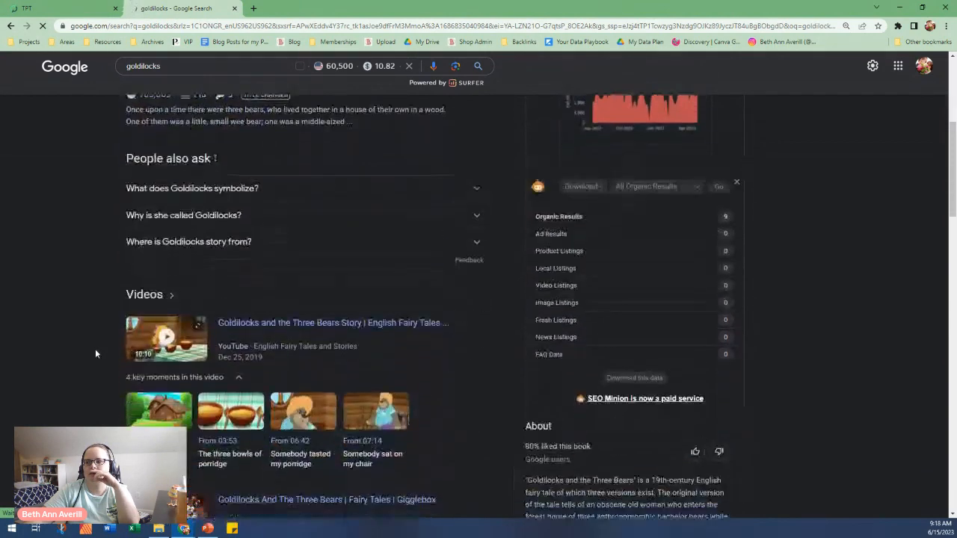
{"action": "scroll", "coordinate": [96, 350], "scroll_direction": "down", "scroll_amount": 1}
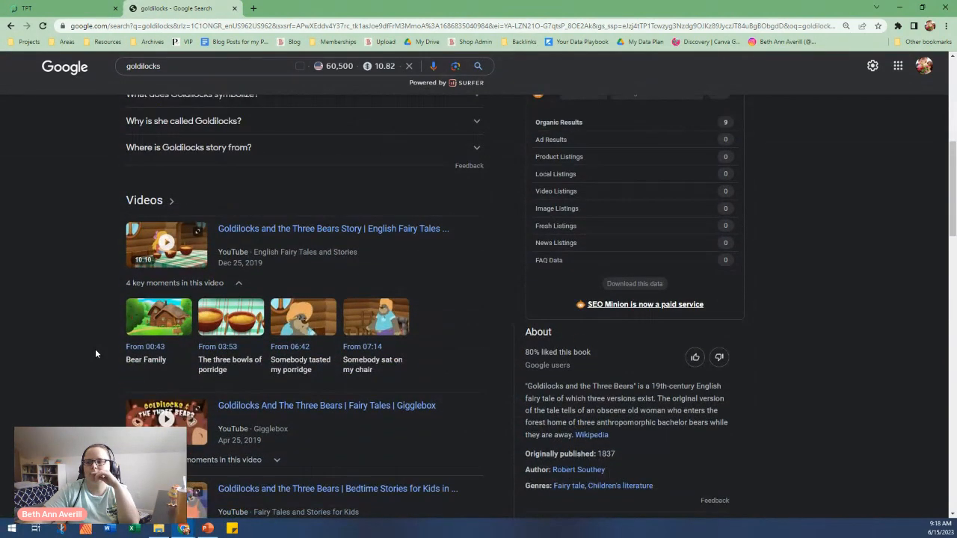
{"action": "scroll", "coordinate": [95, 354], "scroll_direction": "down", "scroll_amount": 2}
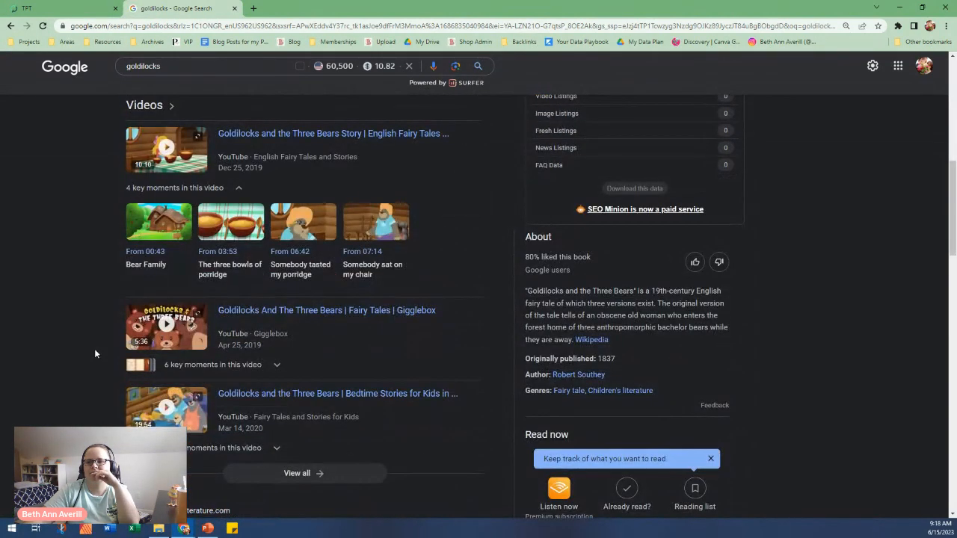
{"action": "scroll", "coordinate": [93, 349], "scroll_direction": "up", "scroll_amount": 4}
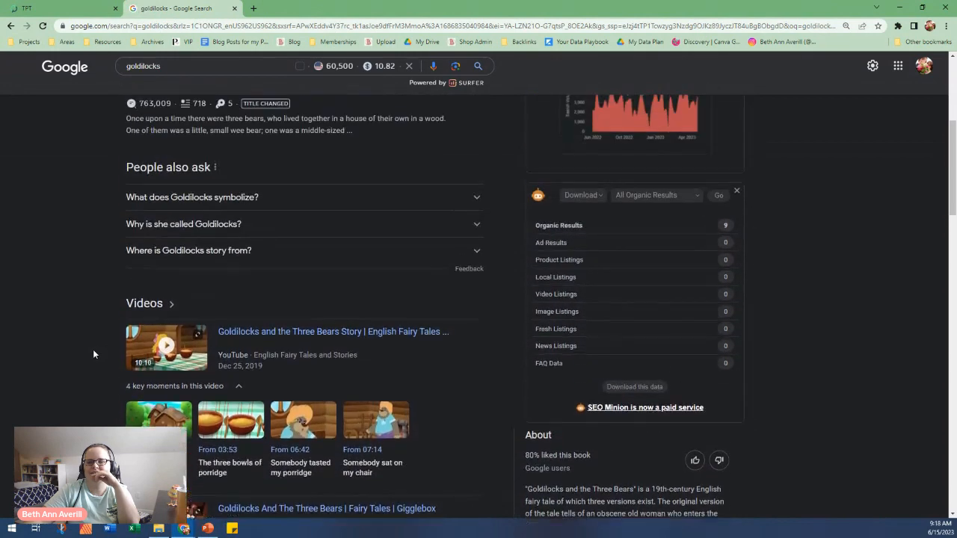
{"action": "scroll", "coordinate": [93, 350], "scroll_direction": "up", "scroll_amount": 3}
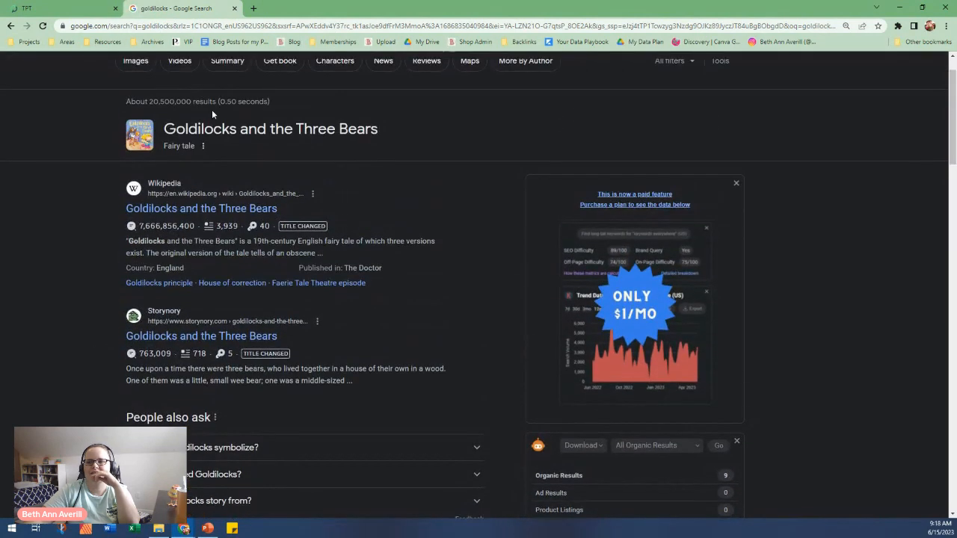
{"action": "scroll", "coordinate": [211, 113], "scroll_direction": "up", "scroll_amount": 1}
Step: Search Google for "goldilocks copyrighted" and read the answer to "Is Goldilocks in the public domain?"
{"action": "left_click", "coordinate": [180, 76]}
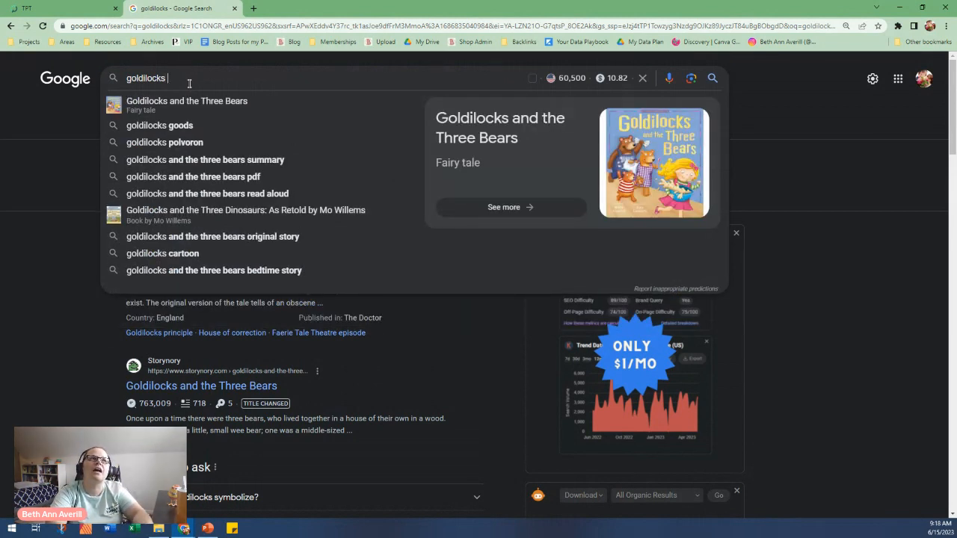
{"action": "type", "text": "copy"}
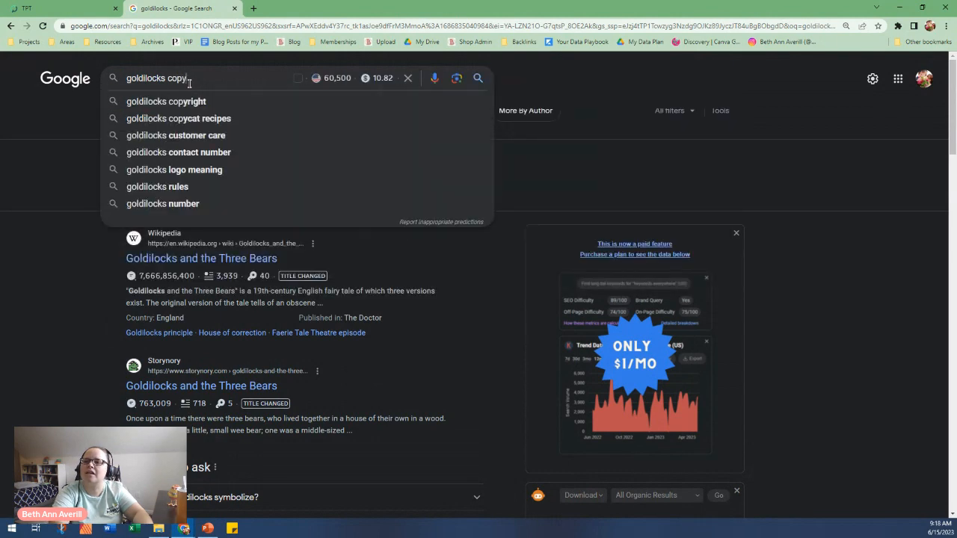
{"action": "type", "text": "right"}
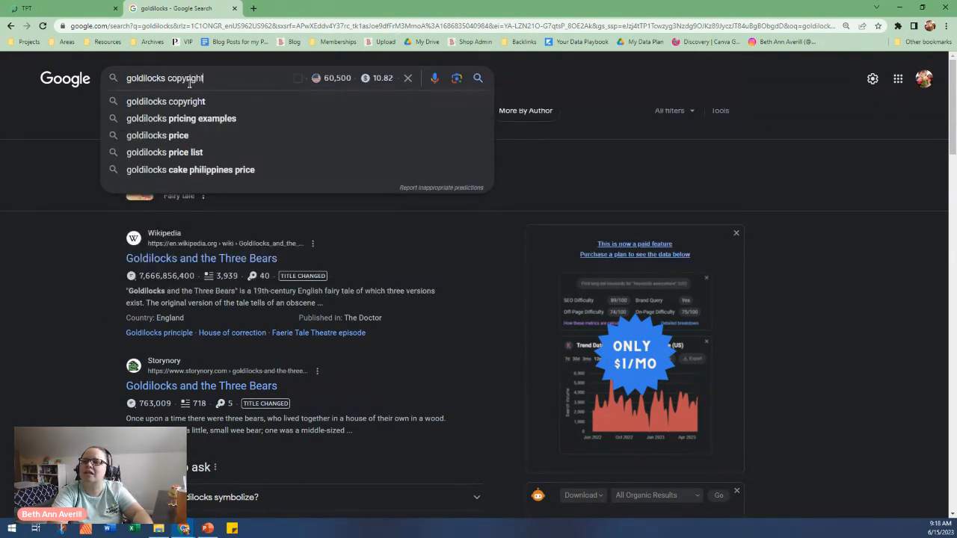
{"action": "type", "text": "ed"}
{"action": "key", "text": "Return"}
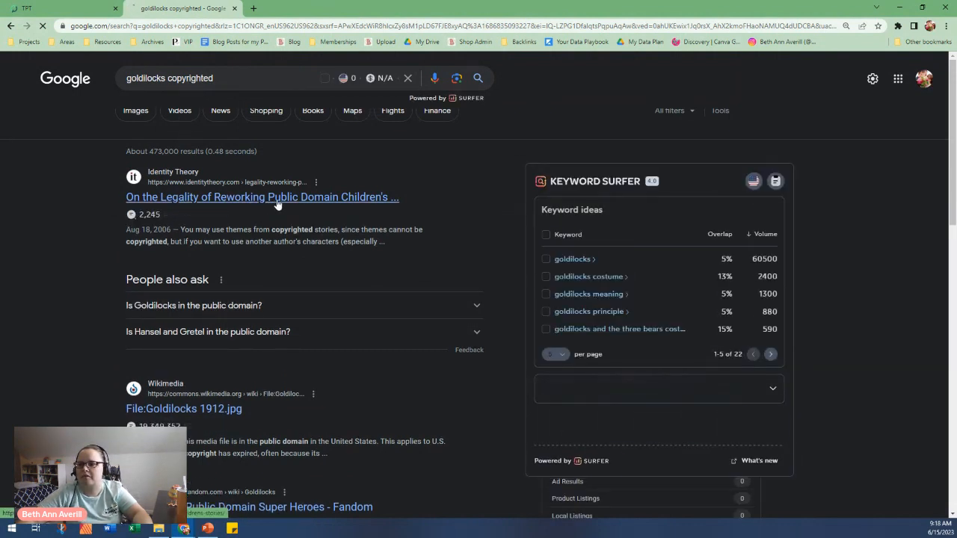
{"action": "left_click", "coordinate": [259, 306]}
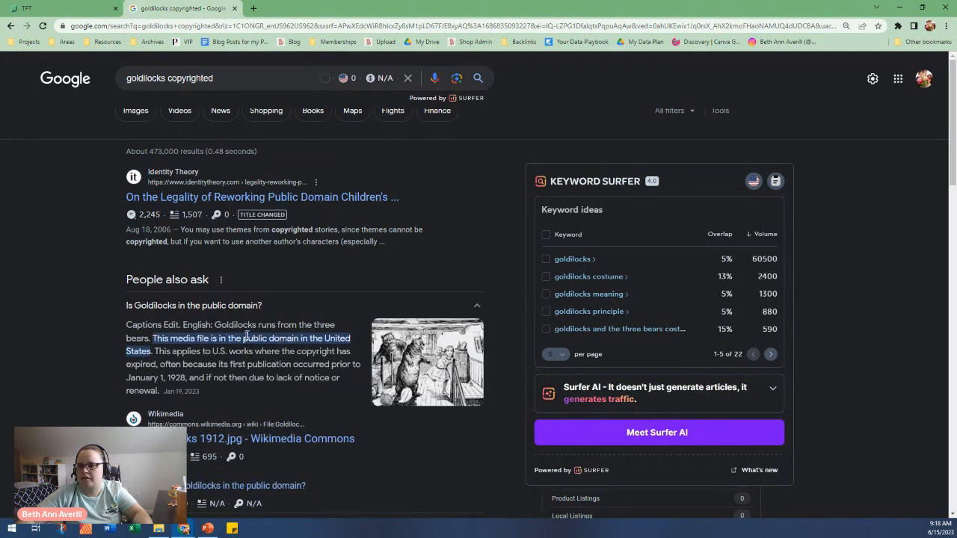
{"action": "left_click_drag", "start_coordinate": [214, 345], "coordinate": [244, 379]}
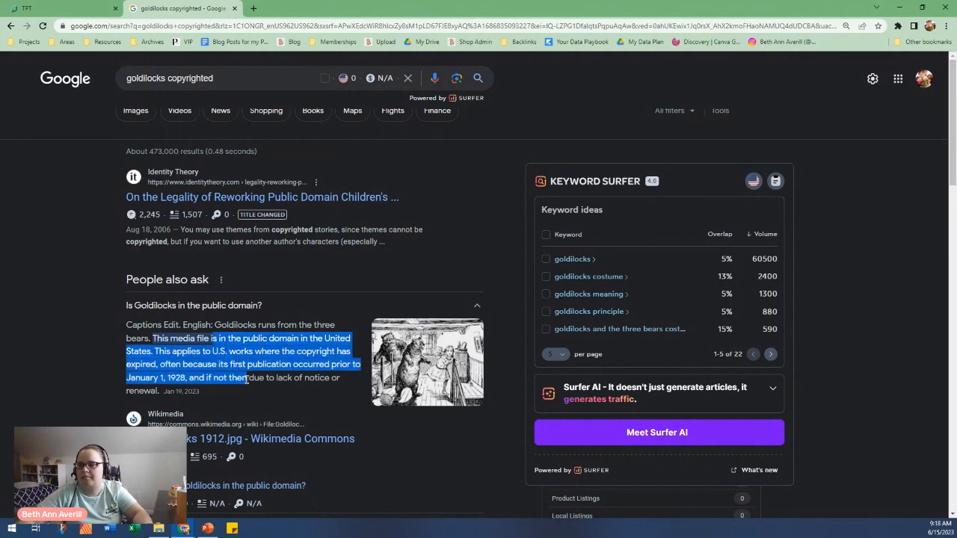
{"action": "left_click", "coordinate": [90, 14]}
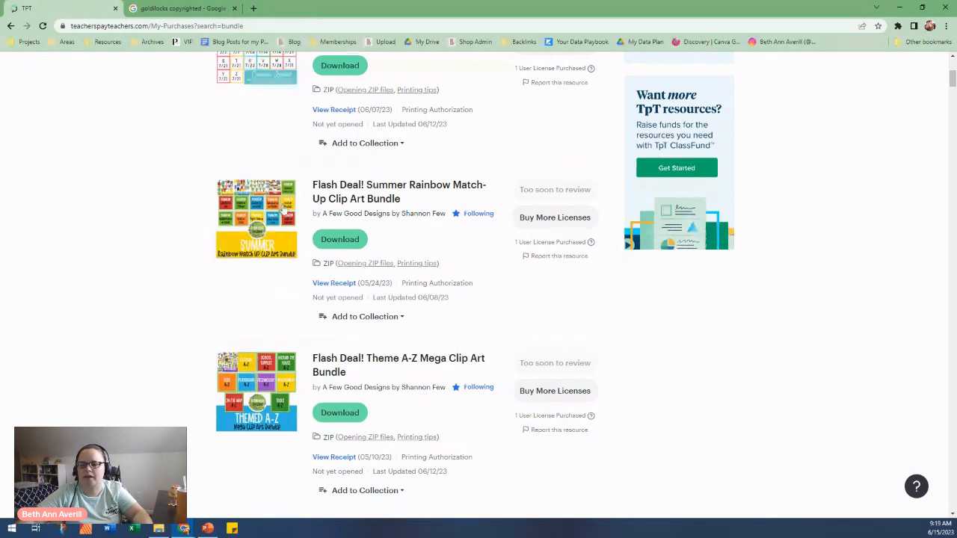
{"action": "left_click", "coordinate": [183, 8]}
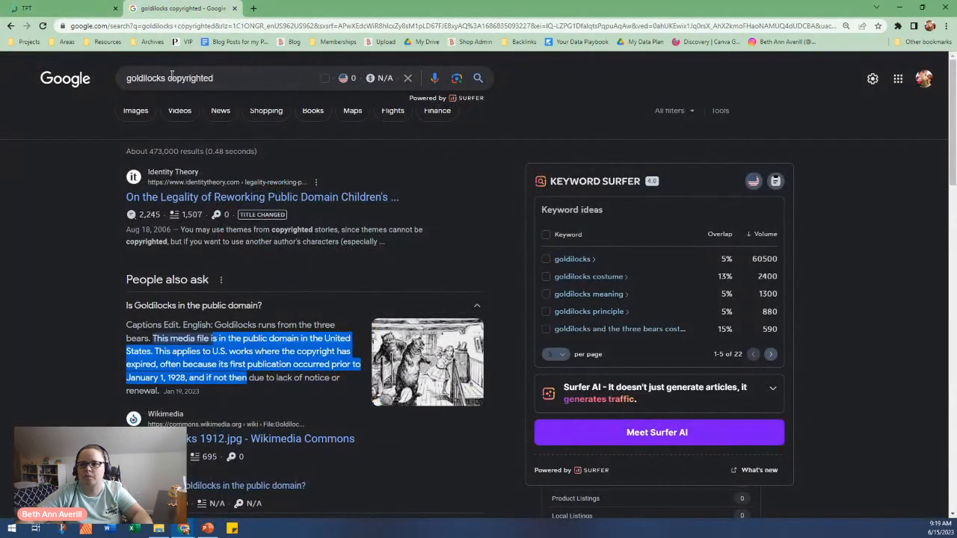
Step: Search Google for "3 billy goats copyrighted" and expand the question on whether The Three Billy Goats Gruff is public domain
{"action": "left_click_drag", "start_coordinate": [166, 78], "coordinate": [42, 108]}
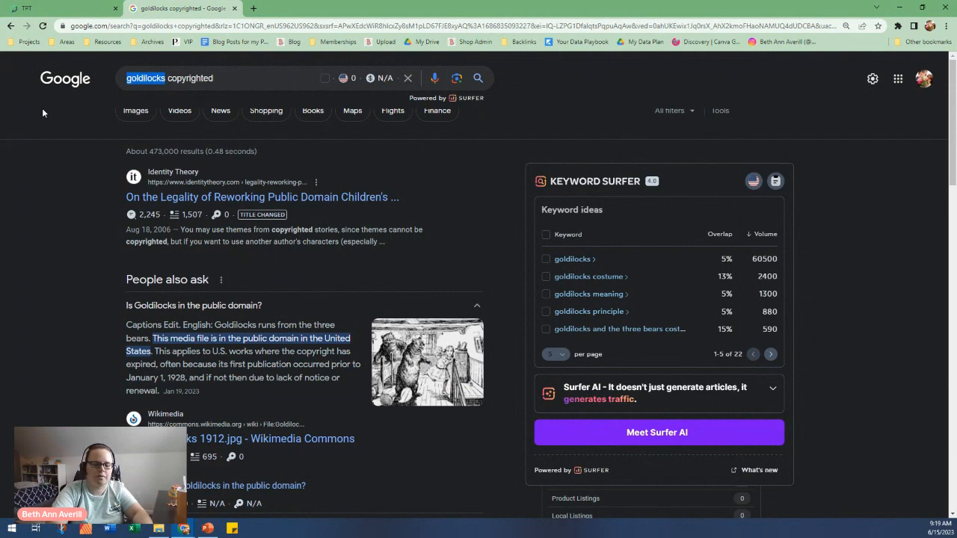
{"action": "type", "text": "3 billy goa"}
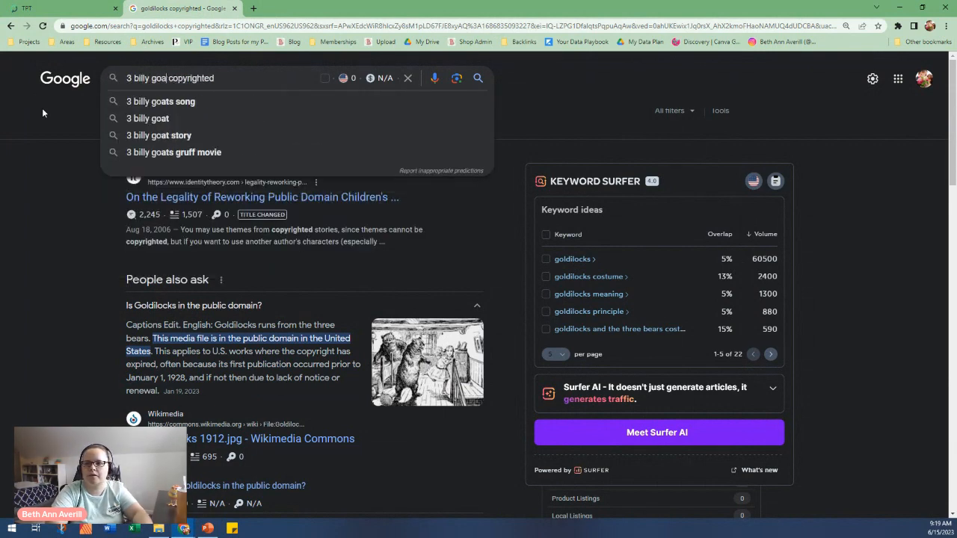
{"action": "type", "text": "ts"}
{"action": "key", "text": "Return"}
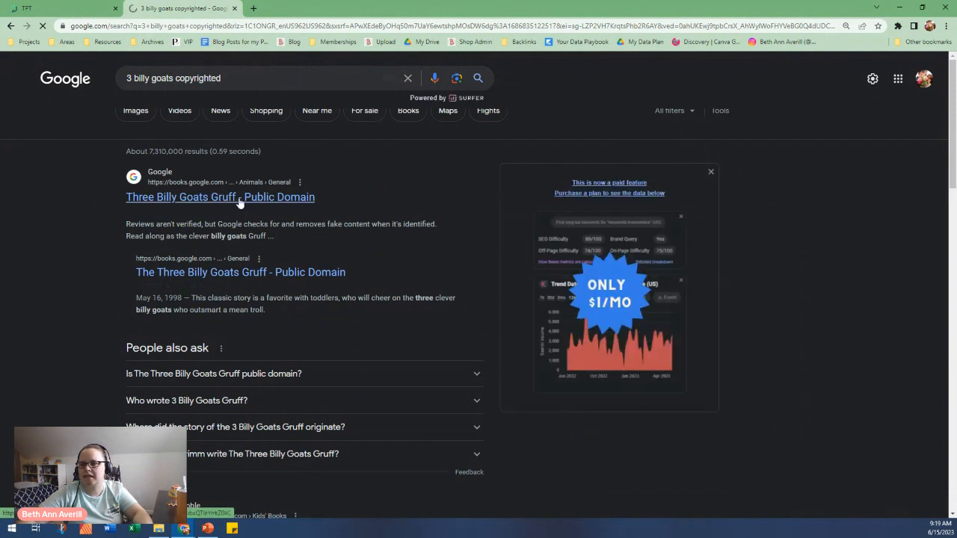
{"action": "scroll", "coordinate": [239, 202], "scroll_direction": "down", "scroll_amount": 1}
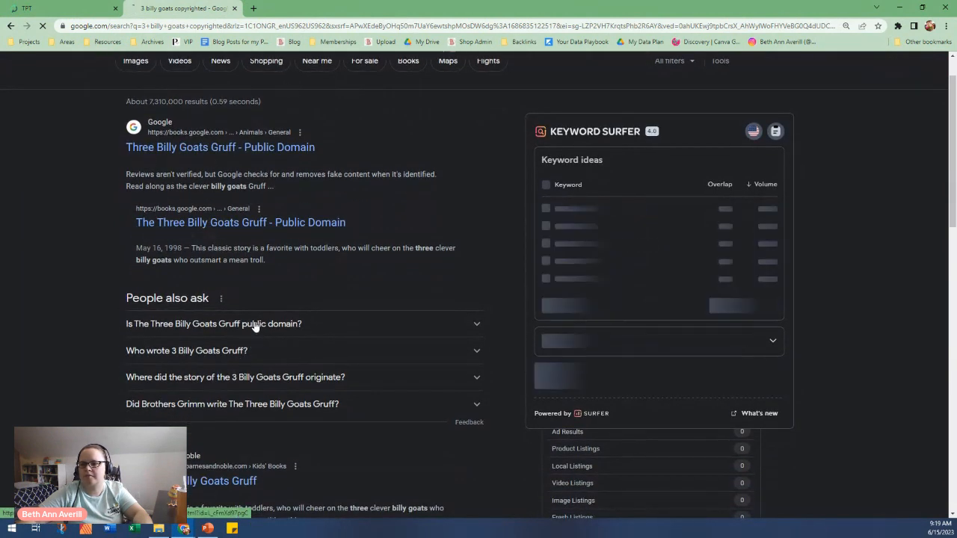
{"action": "left_click", "coordinate": [255, 324]}
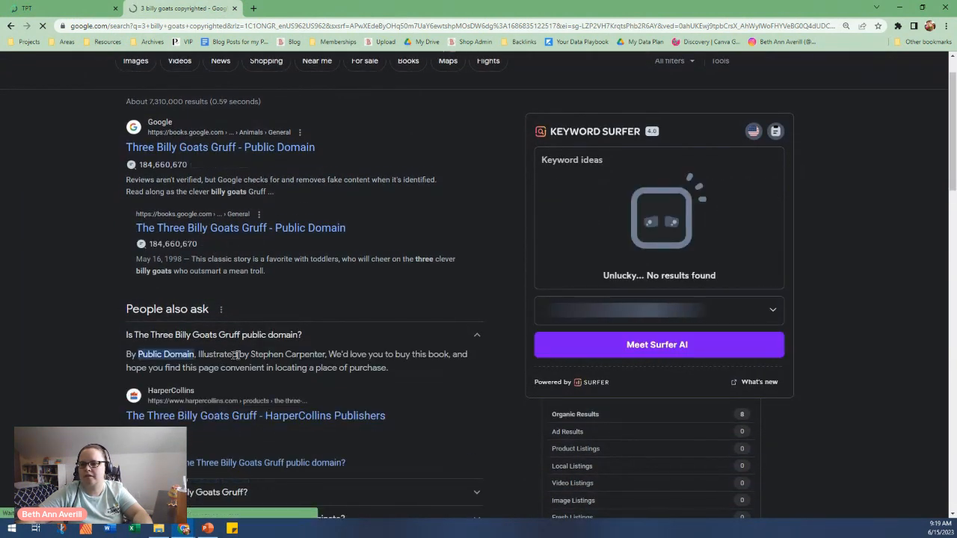
Step: Read the related answers on Stephen King's public domain status and whether the Brothers Grimm wrote The Three Billy Goats Gruff
{"action": "scroll", "coordinate": [273, 366], "scroll_direction": "down", "scroll_amount": 2}
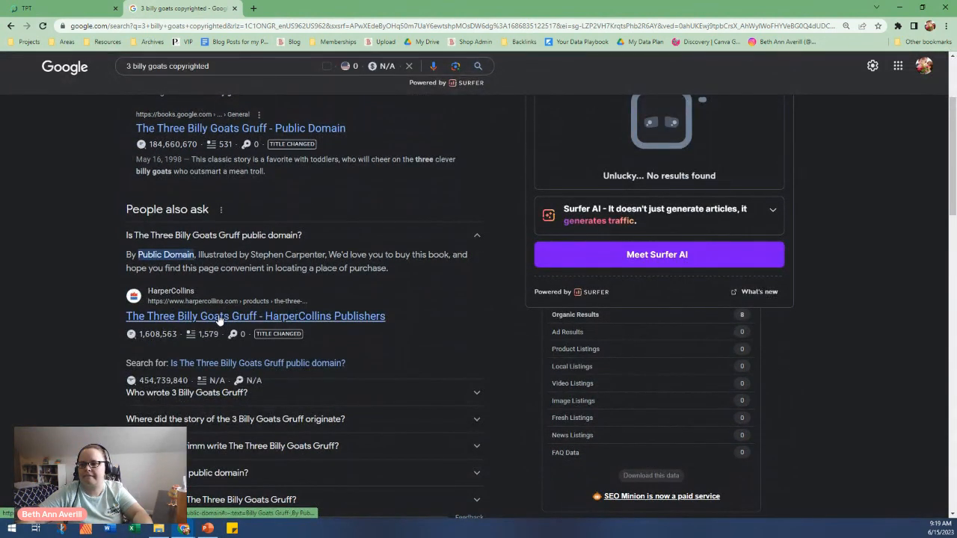
{"action": "scroll", "coordinate": [221, 321], "scroll_direction": "down", "scroll_amount": 1}
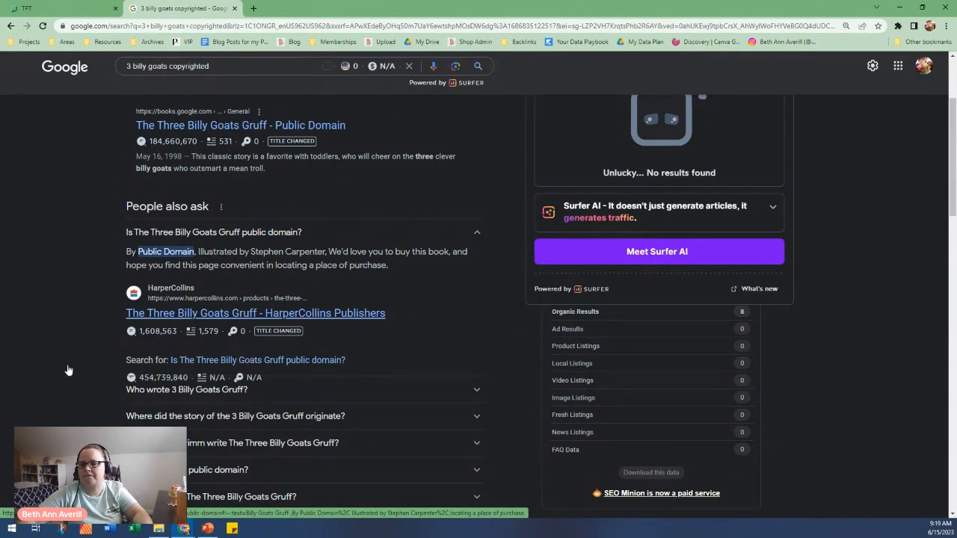
{"action": "scroll", "coordinate": [66, 388], "scroll_direction": "down", "scroll_amount": 2}
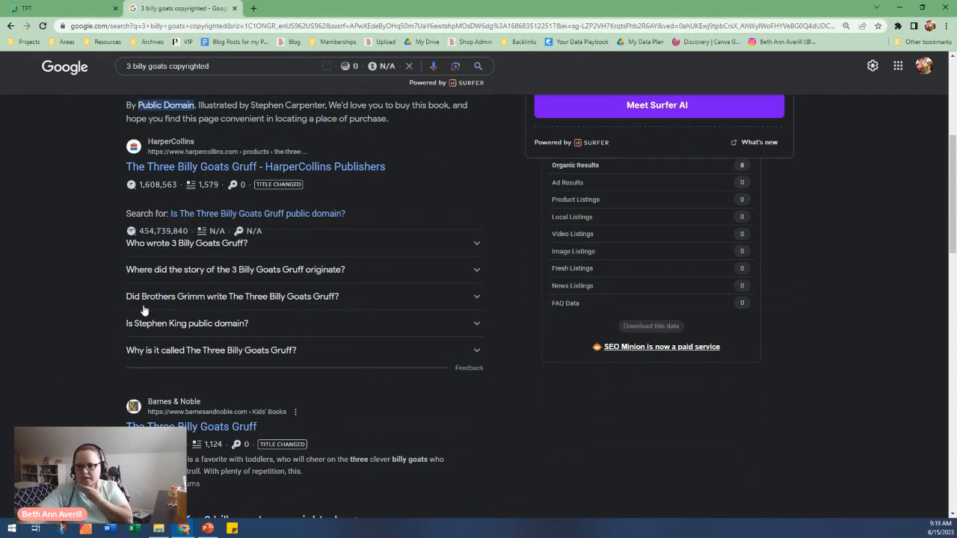
{"action": "left_click", "coordinate": [229, 324]}
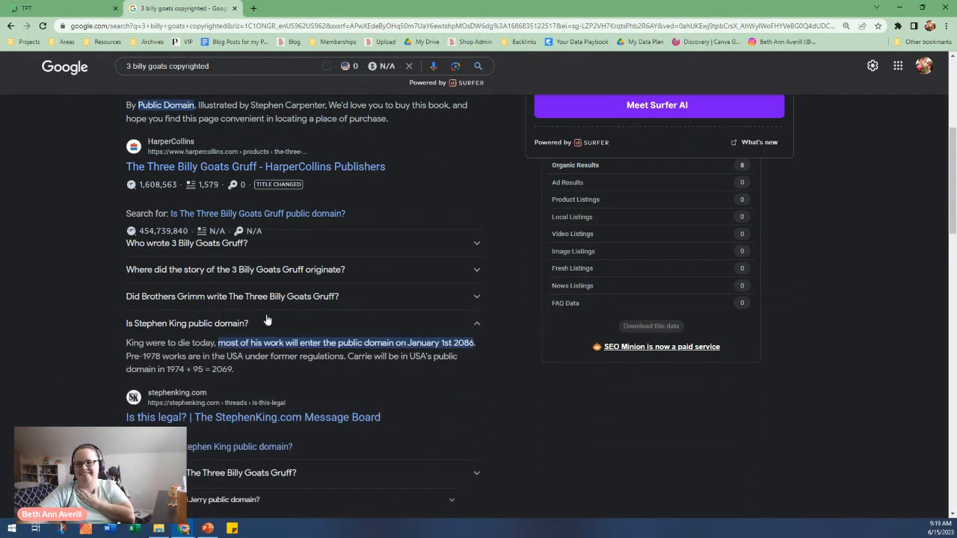
{"action": "left_click", "coordinate": [246, 297]}
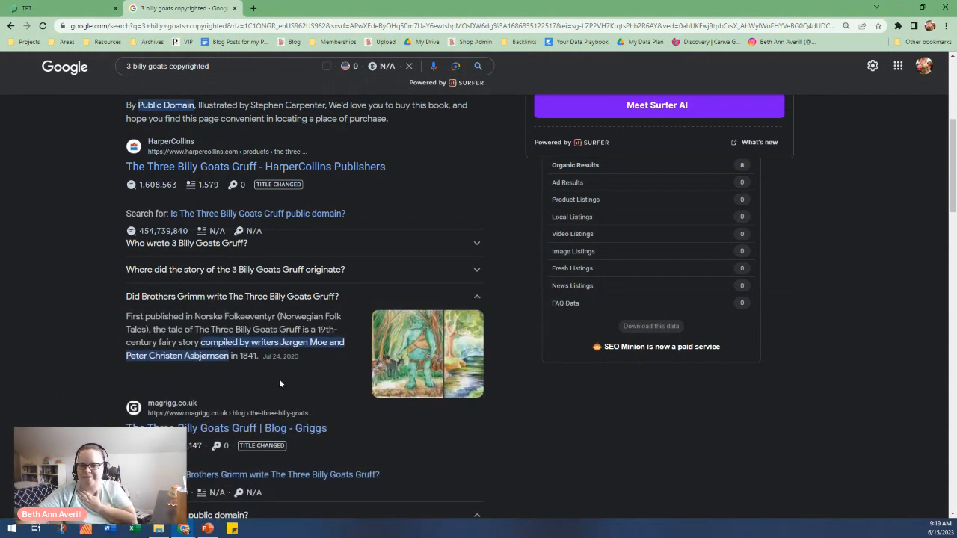
{"action": "scroll", "coordinate": [279, 384], "scroll_direction": "up", "scroll_amount": 4}
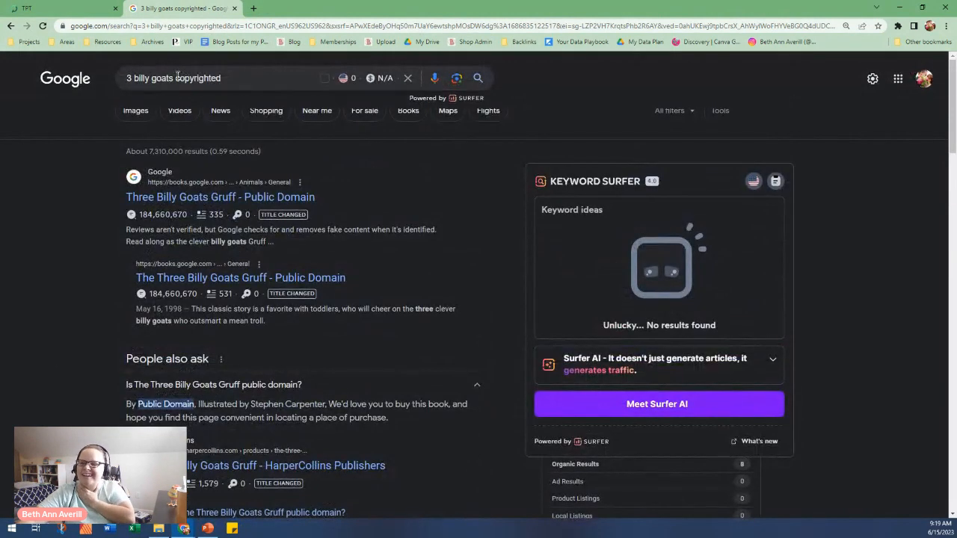
Step: Search Google for "is little red riding hood copyrighted" and read the featured answer about the character and story
{"action": "left_click_drag", "start_coordinate": [174, 81], "coordinate": [74, 97]}
{"action": "type", "text": "little"}
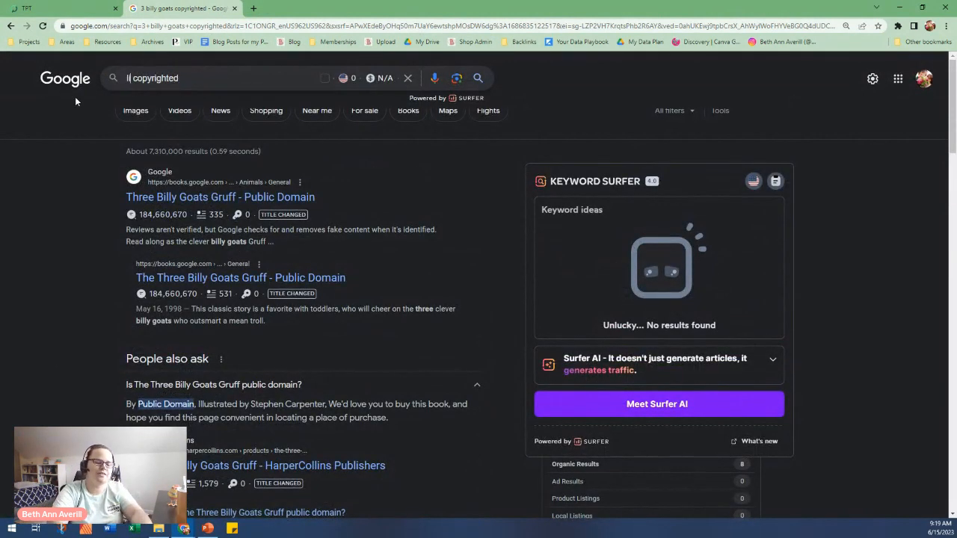
{"action": "type", "text": " red"}
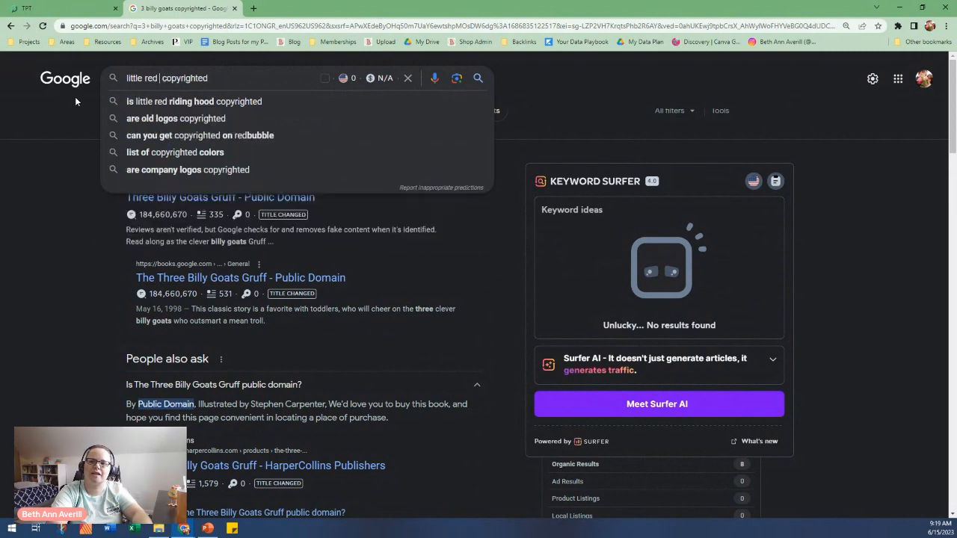
{"action": "left_click", "coordinate": [197, 103]}
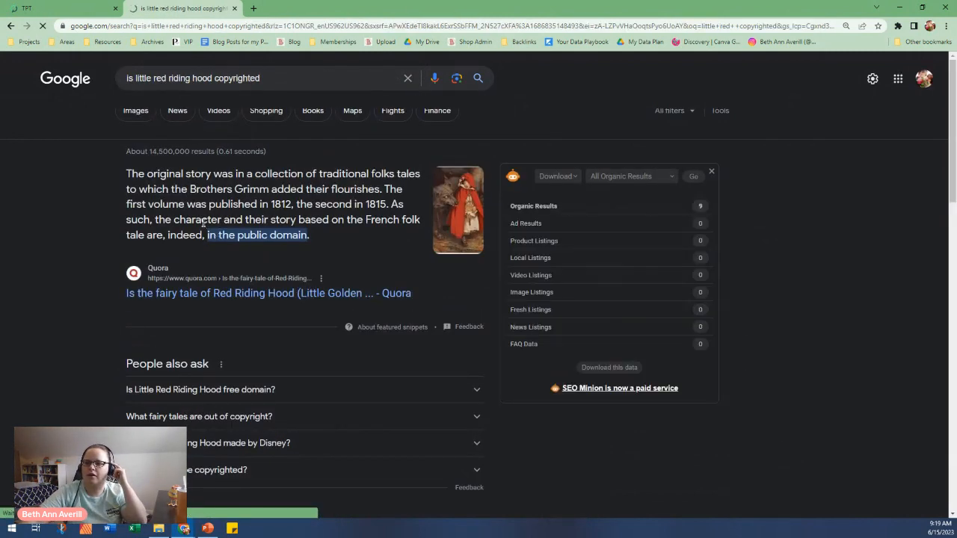
{"action": "left_click_drag", "start_coordinate": [199, 219], "coordinate": [287, 259]}
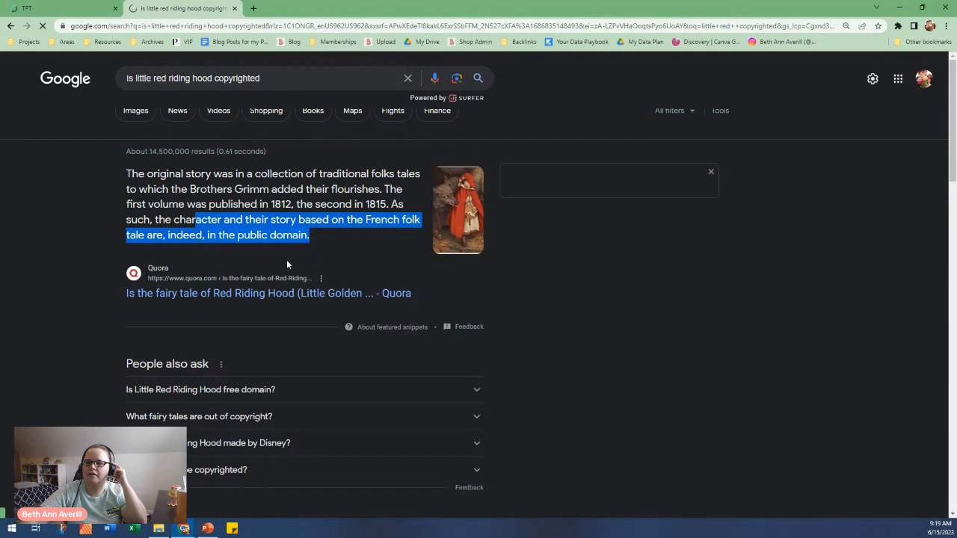
{"action": "left_click", "coordinate": [344, 239]}
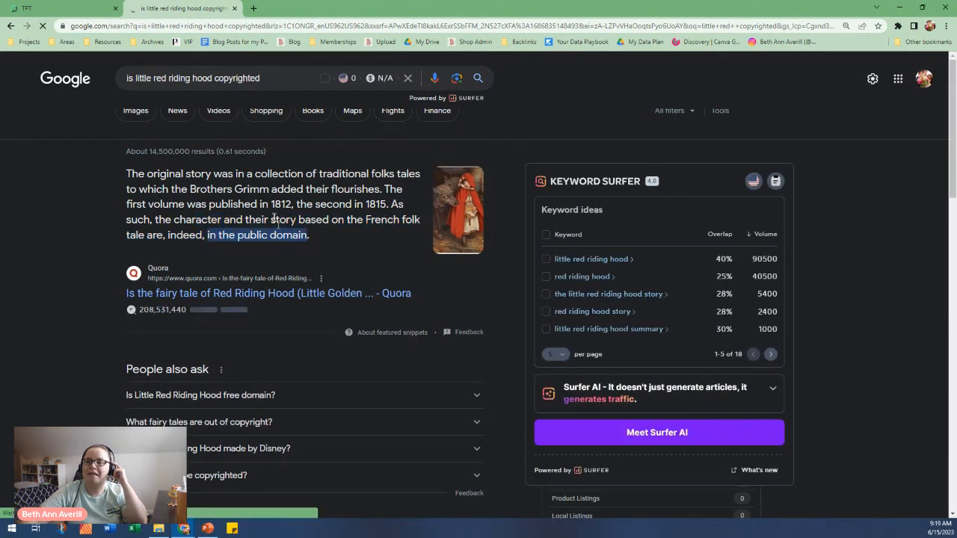
Step: Close the copyright search and browse the purchased clip art bundles for further search-and-find themes
{"action": "key", "text": "ctrl+w"}
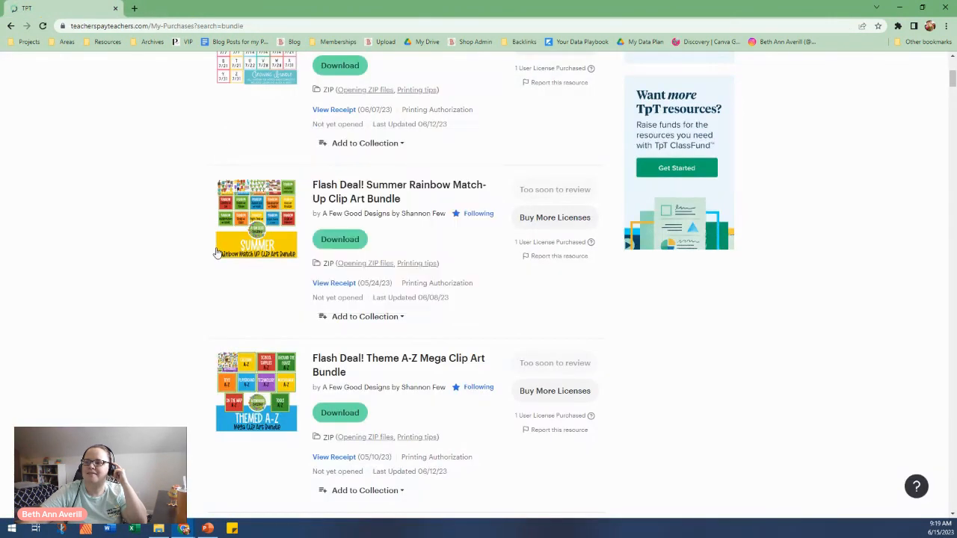
{"action": "scroll", "coordinate": [149, 278], "scroll_direction": "down", "scroll_amount": 3}
{"action": "mouse_move", "coordinate": [252, 207]}
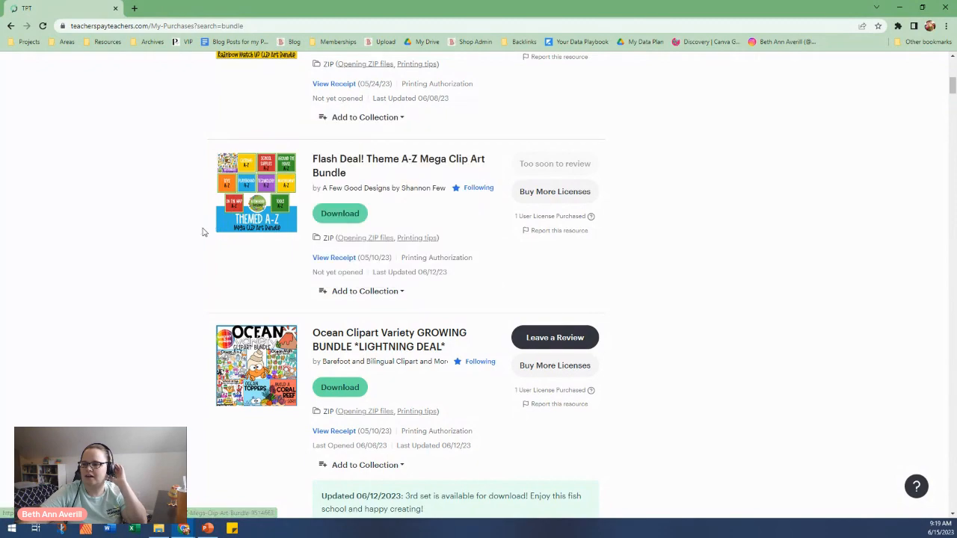
{"action": "scroll", "coordinate": [200, 236], "scroll_direction": "down", "scroll_amount": 7}
{"action": "scroll", "coordinate": [190, 250], "scroll_direction": "down", "scroll_amount": 10}
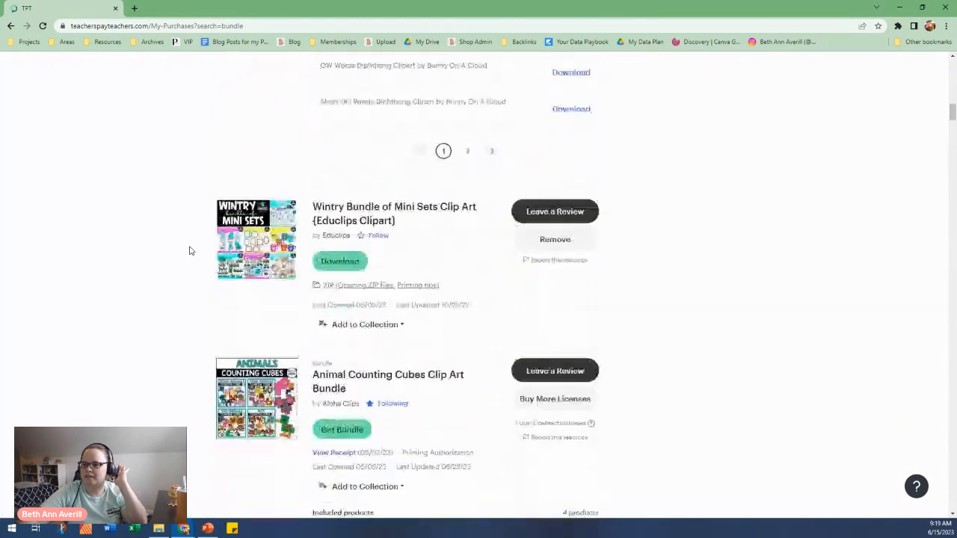
{"action": "scroll", "coordinate": [190, 269], "scroll_direction": "down", "scroll_amount": 5}
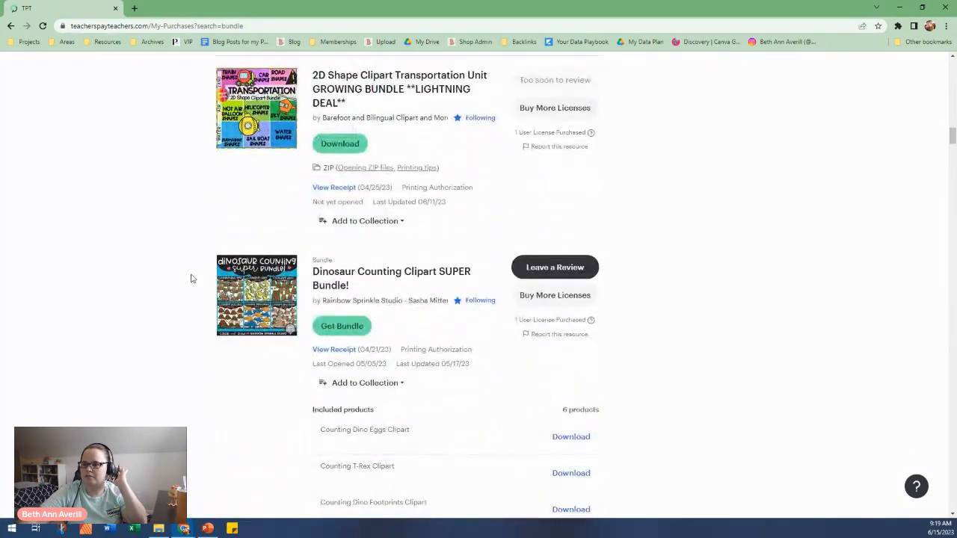
{"action": "mouse_move", "coordinate": [262, 92]}
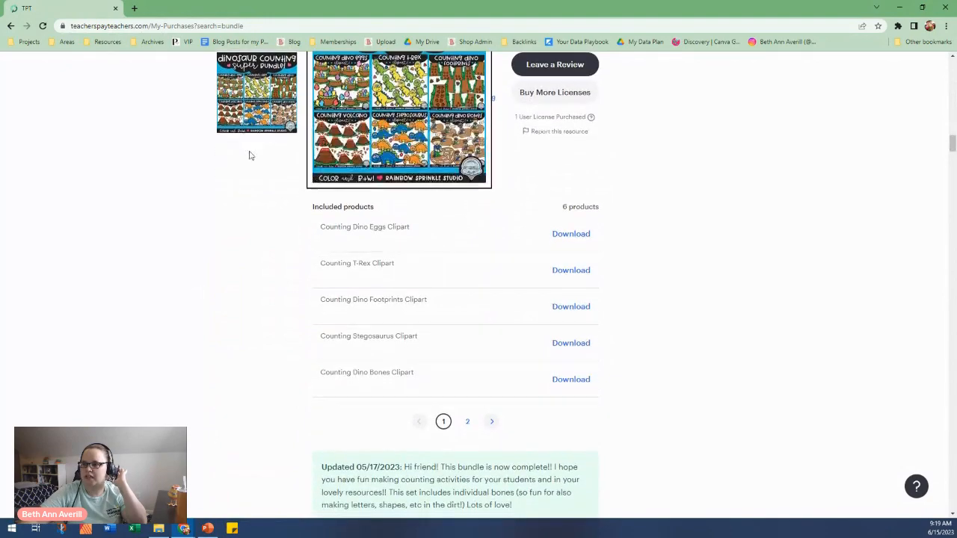
{"action": "scroll", "coordinate": [247, 179], "scroll_direction": "down", "scroll_amount": 5}
{"action": "scroll", "coordinate": [203, 234], "scroll_direction": "down", "scroll_amount": 13}
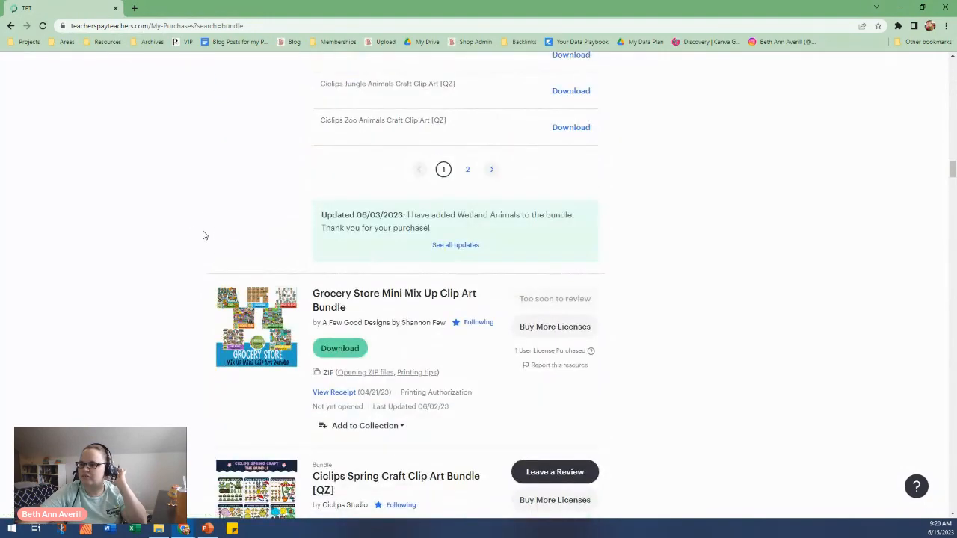
Step: Examine the Summer Clipart Variety Bundle and the Pirate Mix Up Clip Art Bundle, including their enlarged cover previews
{"action": "mouse_move", "coordinate": [233, 239]}
{"action": "scroll", "coordinate": [331, 305], "scroll_direction": "down", "scroll_amount": 1}
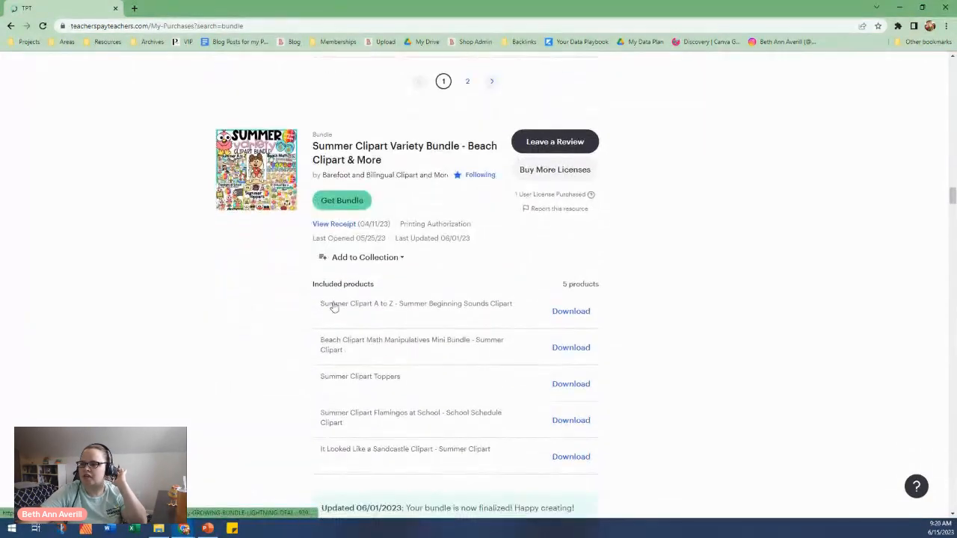
{"action": "scroll", "coordinate": [331, 317], "scroll_direction": "up", "scroll_amount": 5}
{"action": "scroll", "coordinate": [331, 316], "scroll_direction": "down", "scroll_amount": 5}
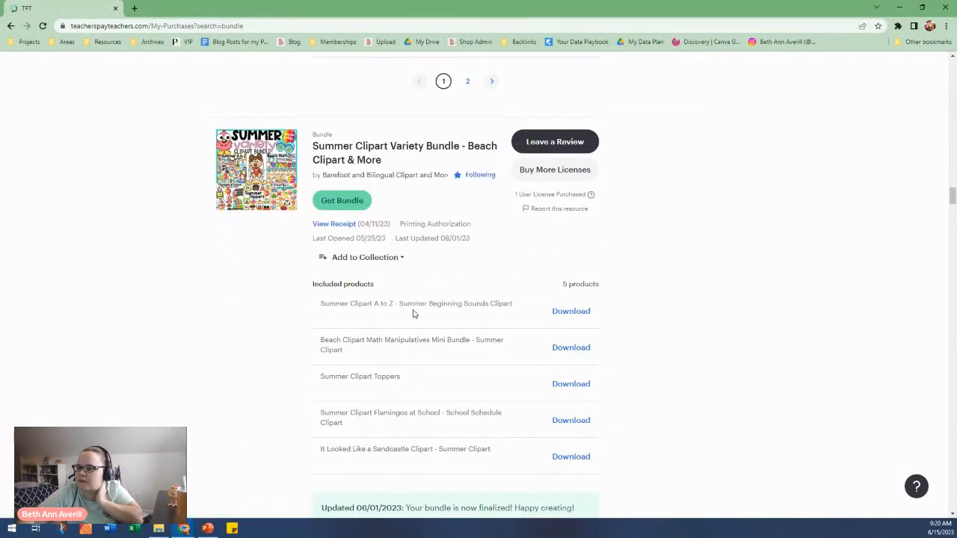
{"action": "mouse_move", "coordinate": [271, 194]}
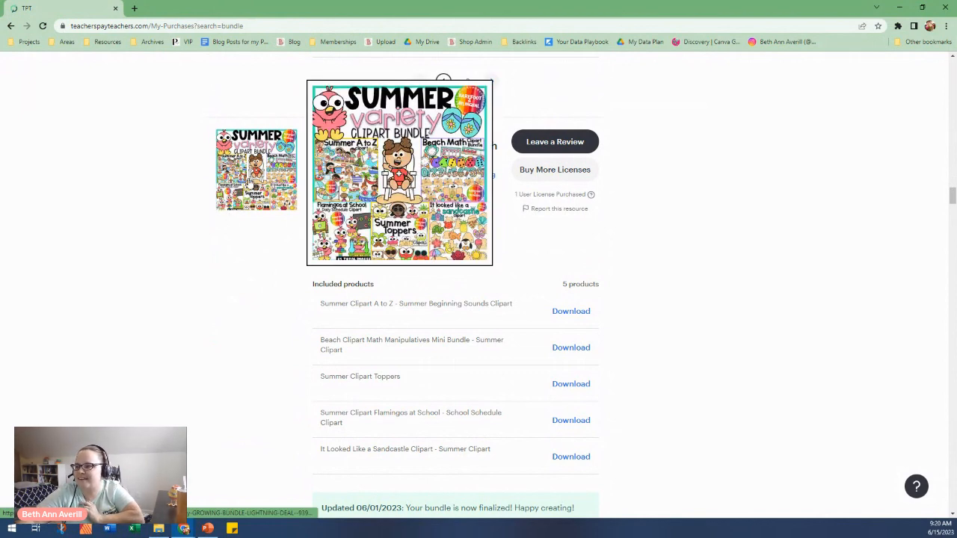
{"action": "scroll", "coordinate": [237, 217], "scroll_direction": "down", "scroll_amount": 4}
{"action": "scroll", "coordinate": [194, 243], "scroll_direction": "down", "scroll_amount": 1}
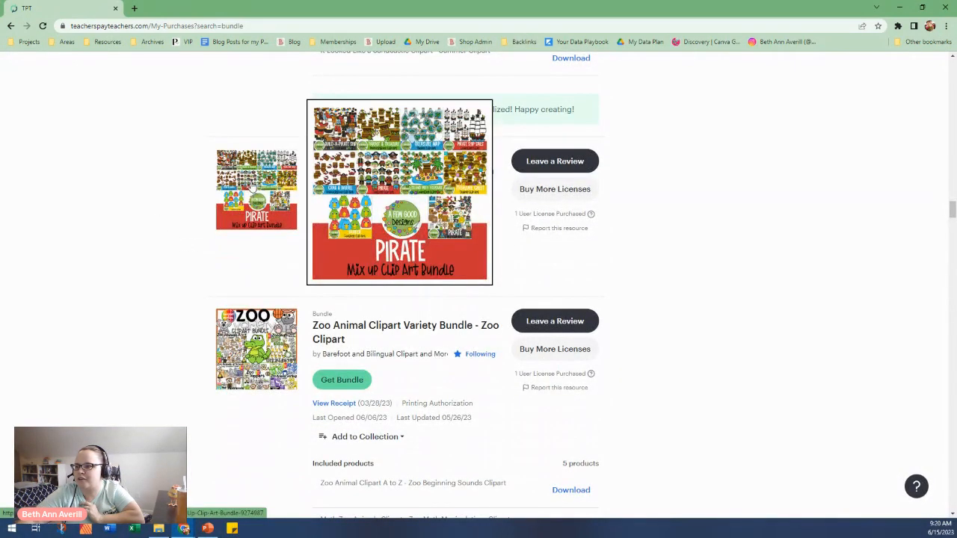
Step: Return to the PowerPoint worksheet and insert the Crab picture from the Ocean A to Z Color folder
{"action": "left_click", "coordinate": [899, 8]}
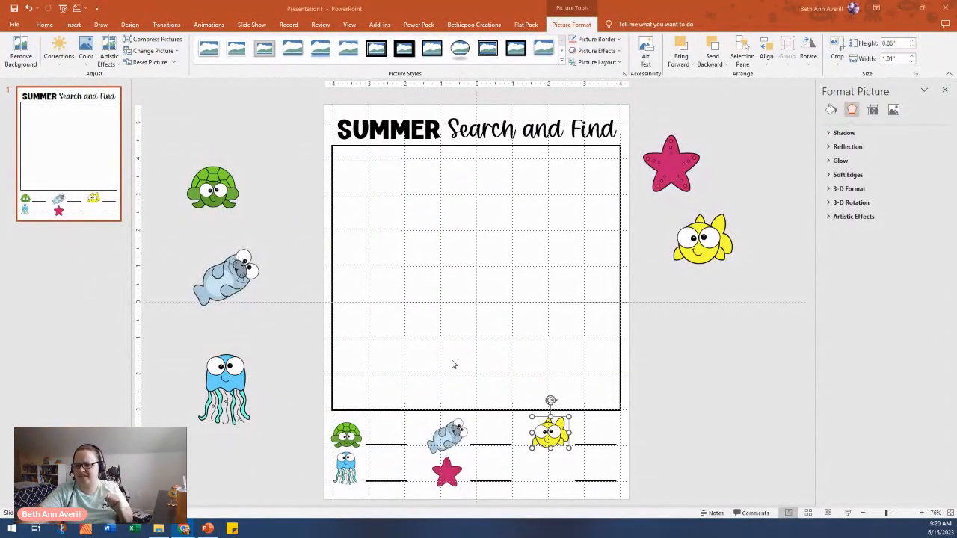
{"action": "left_click", "coordinate": [159, 529]}
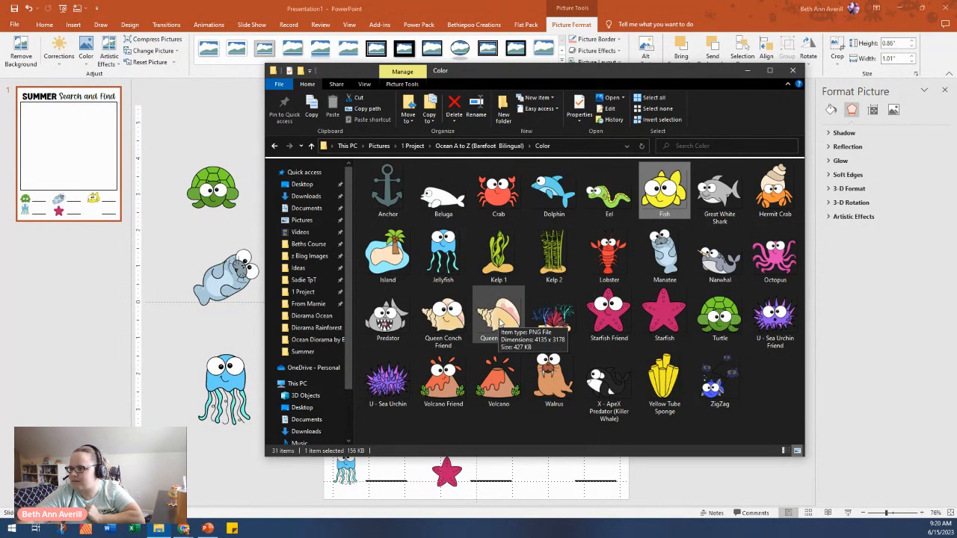
{"action": "left_click_drag", "start_coordinate": [507, 204], "coordinate": [692, 496]}
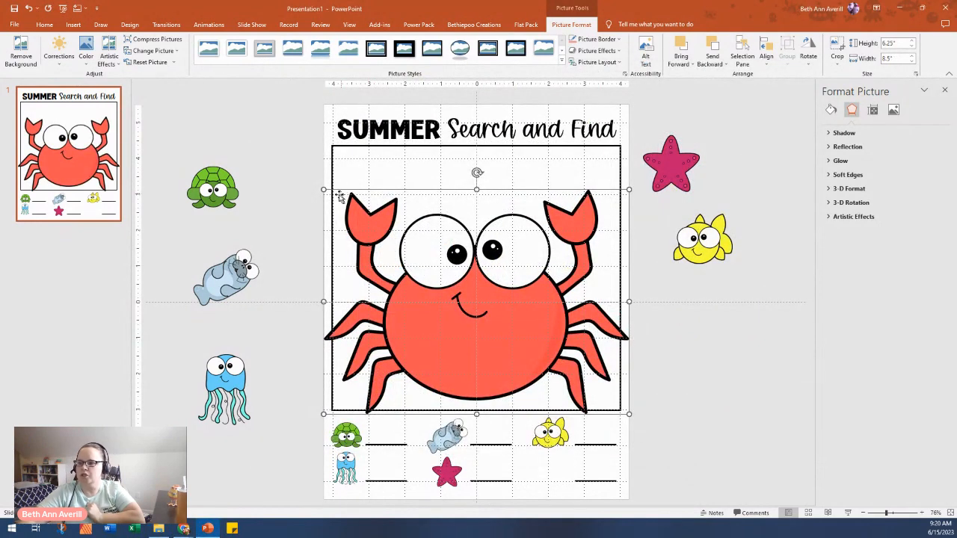
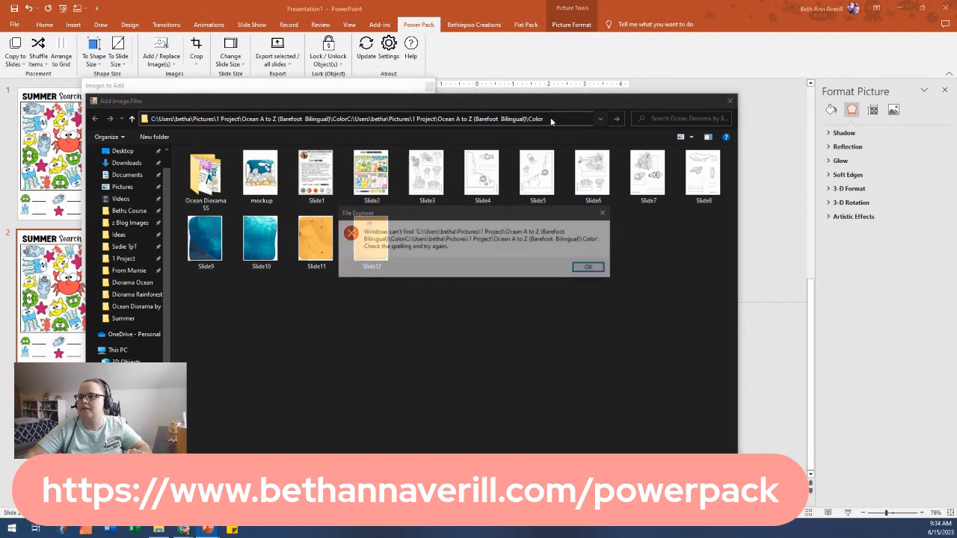
Step: Dismiss the path error and open the Color folder of Ocean A to Z (Barefoot Bilingual) for adding images
{"action": "left_click", "coordinate": [588, 267]}
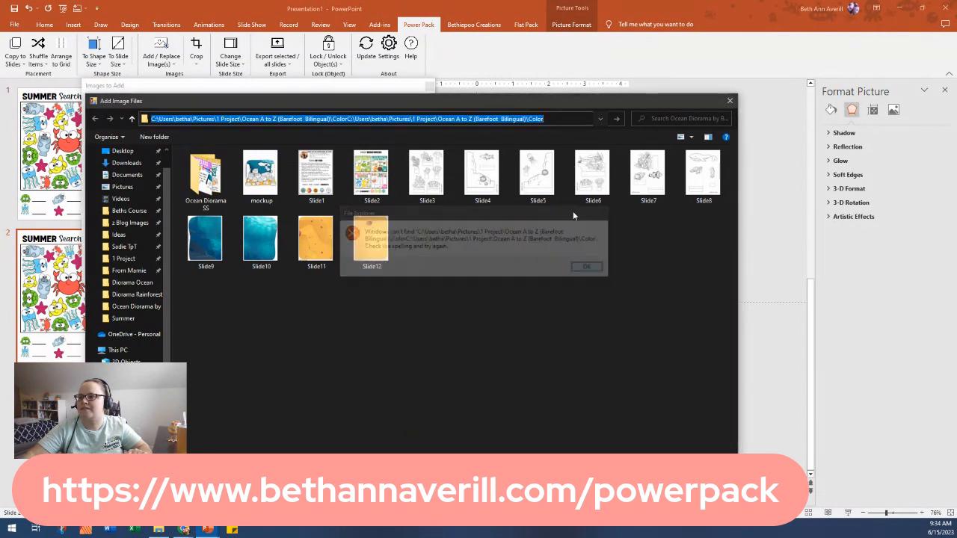
{"action": "double_click", "coordinate": [558, 117]}
{"action": "triple_click", "coordinate": [557, 118]}
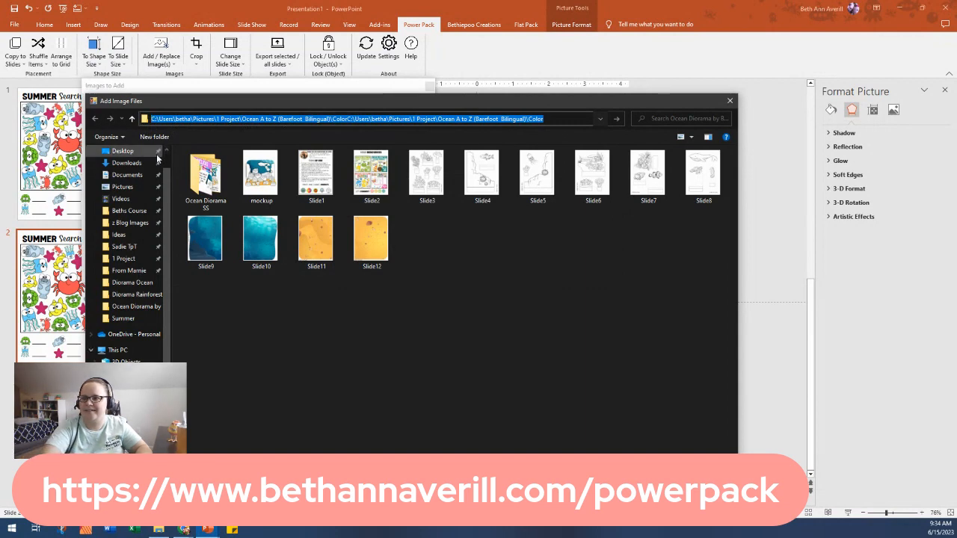
{"action": "type", "text": "C:\\Users\\betha\\Pictures\\1 Project\\Ocean A to Z (Barefoot Bilingual)\\Color"}
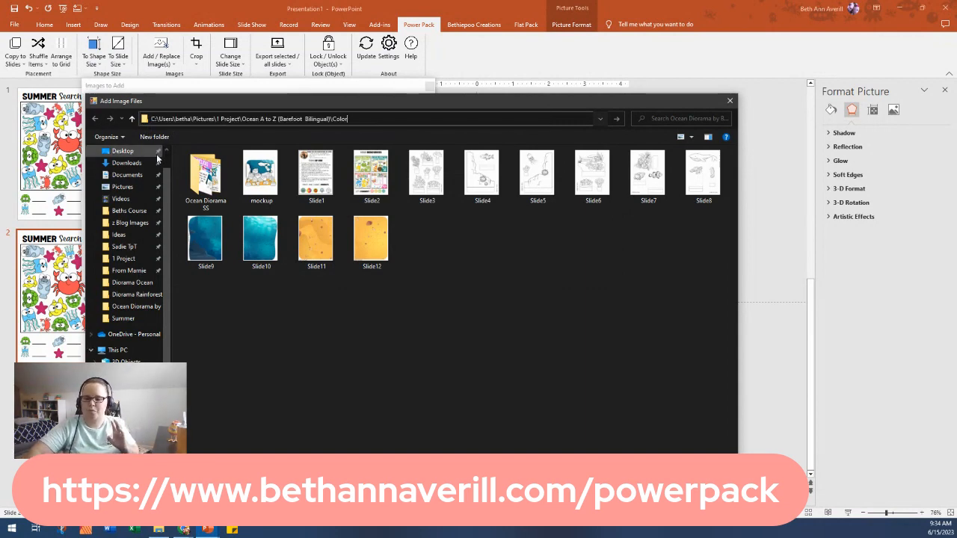
{"action": "key", "text": "Return"}
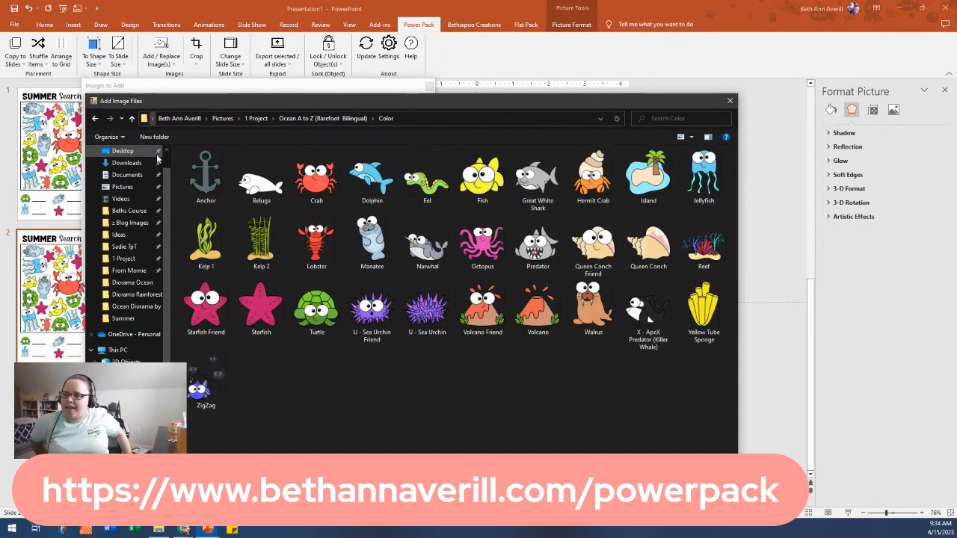
Step: Replace the four selected manatees on slide 2 with the Manatee BW image from the set's BW folder
{"action": "left_click", "coordinate": [332, 118]}
{"action": "double_click", "coordinate": [207, 178]}
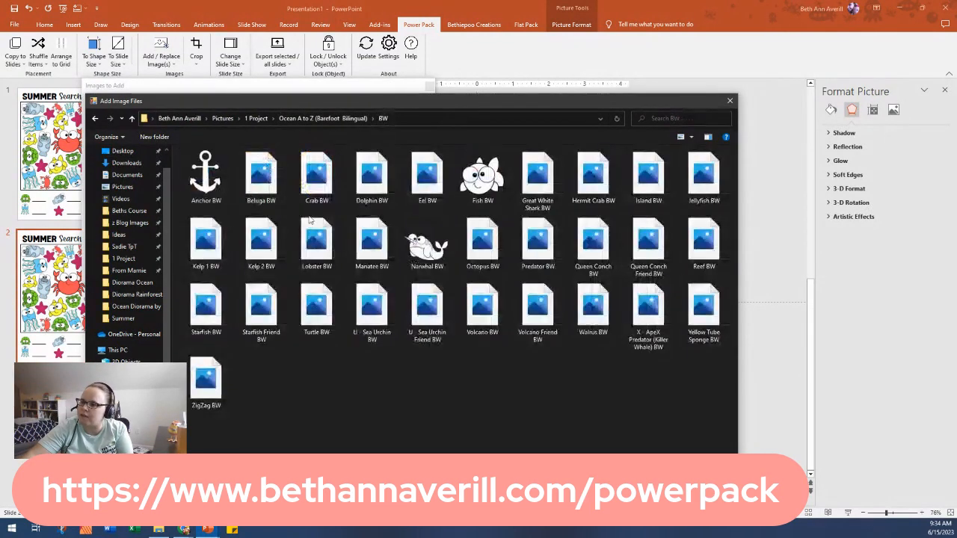
{"action": "double_click", "coordinate": [372, 255]}
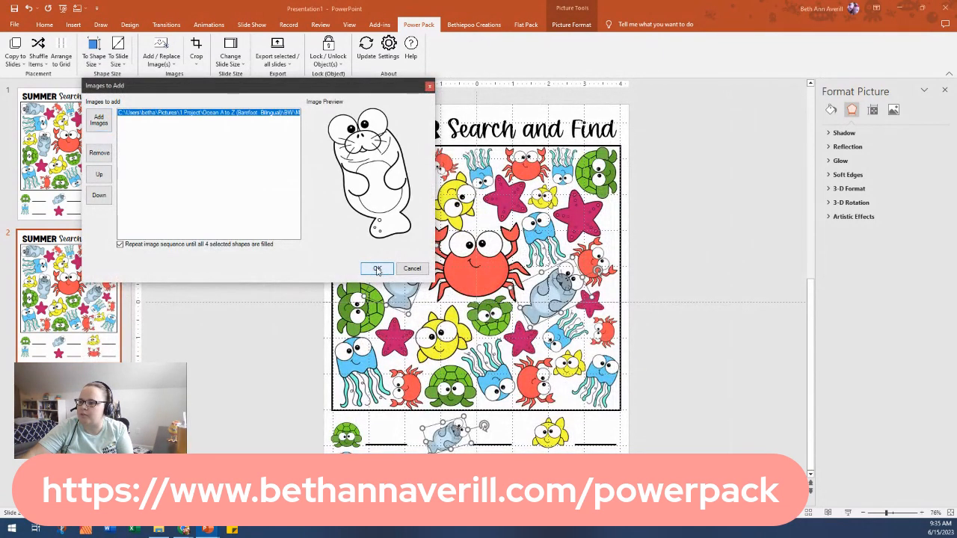
{"action": "left_click", "coordinate": [378, 270]}
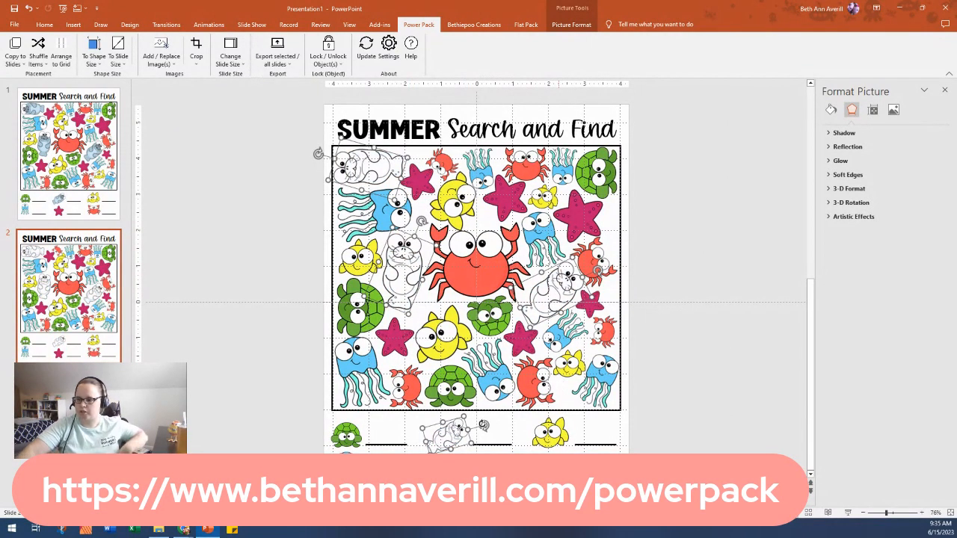
Step: Replace all jellyfish on slide 2, including the one in the answer key, with the Jellyfish BW image
{"action": "left_click", "coordinate": [365, 390]}
{"action": "left_click", "coordinate": [367, 357]}
{"action": "left_click", "coordinate": [346, 435]}
{"action": "left_click", "coordinate": [350, 380], "text": "shift"}
{"action": "left_click", "coordinate": [497, 380], "text": "shift"}
{"action": "left_click", "coordinate": [566, 349], "text": "shift"}
{"action": "left_click", "coordinate": [594, 378], "text": "shift"}
{"action": "left_click", "coordinate": [548, 246], "text": "shift"}
{"action": "left_click", "coordinate": [560, 172], "text": "shift"}
{"action": "left_click", "coordinate": [488, 178], "text": "shift"}
{"action": "left_click", "coordinate": [365, 214], "text": "shift"}
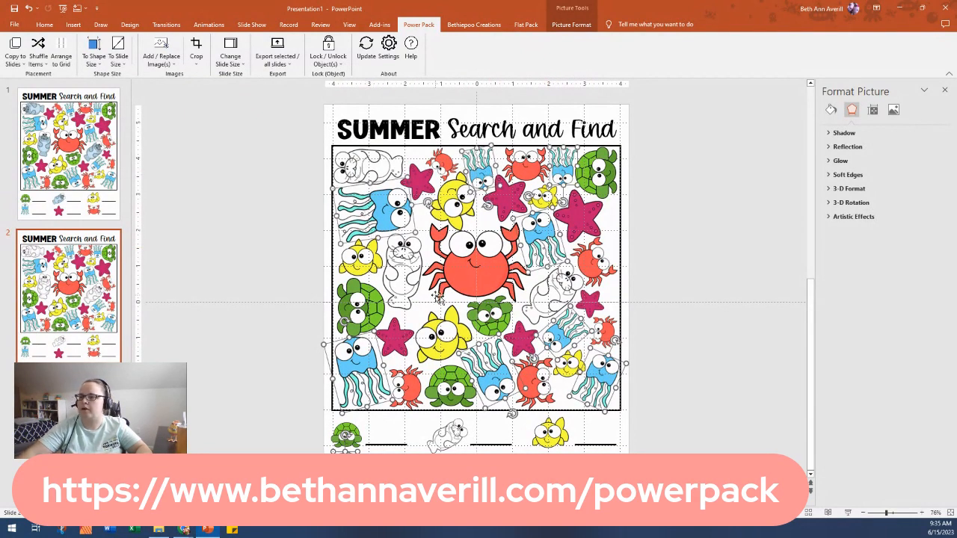
{"action": "left_click", "coordinate": [160, 60]}
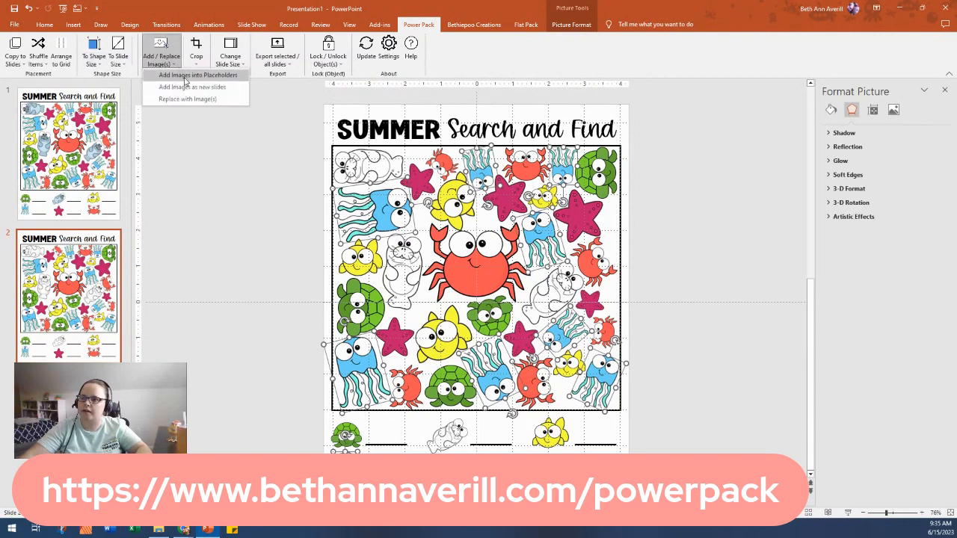
{"action": "left_click", "coordinate": [198, 102]}
{"action": "left_click", "coordinate": [112, 133]}
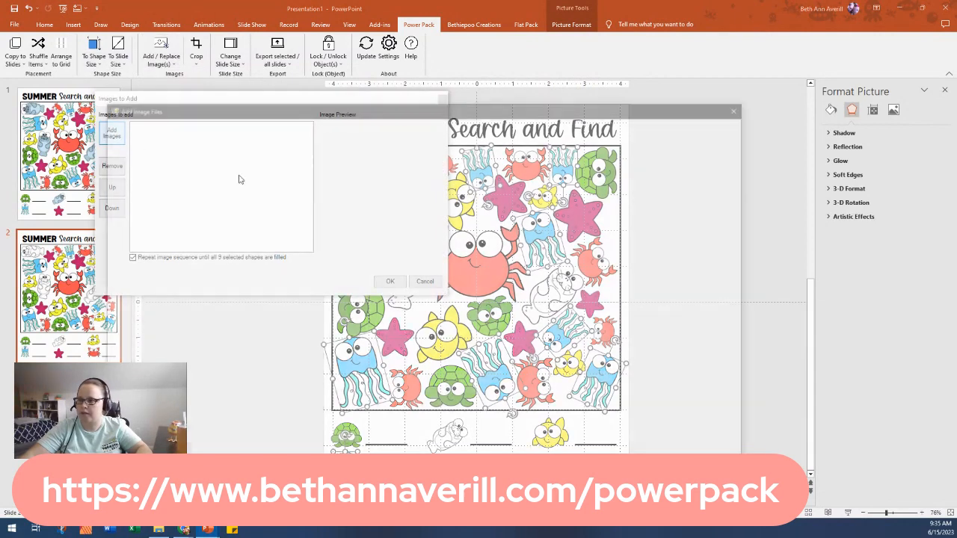
{"action": "double_click", "coordinate": [716, 179]}
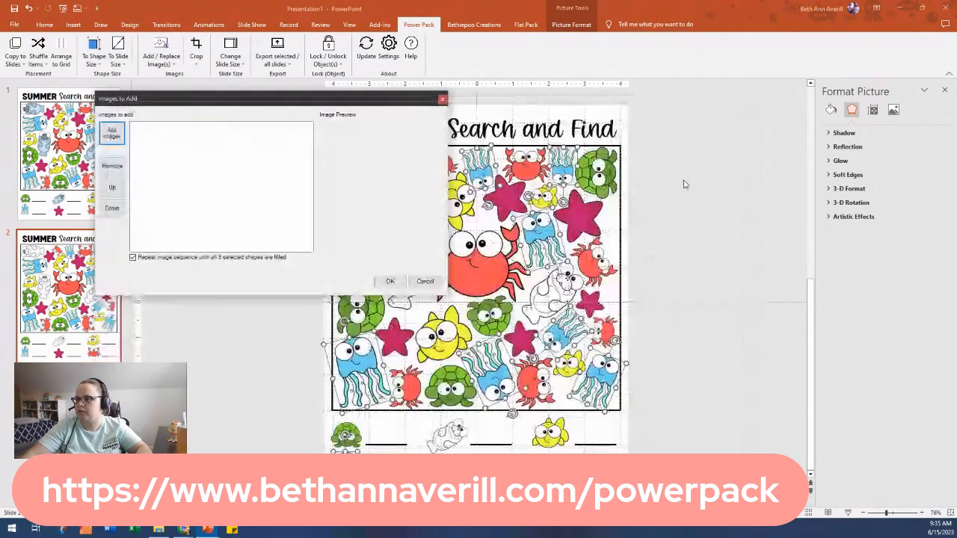
{"action": "left_click", "coordinate": [390, 282]}
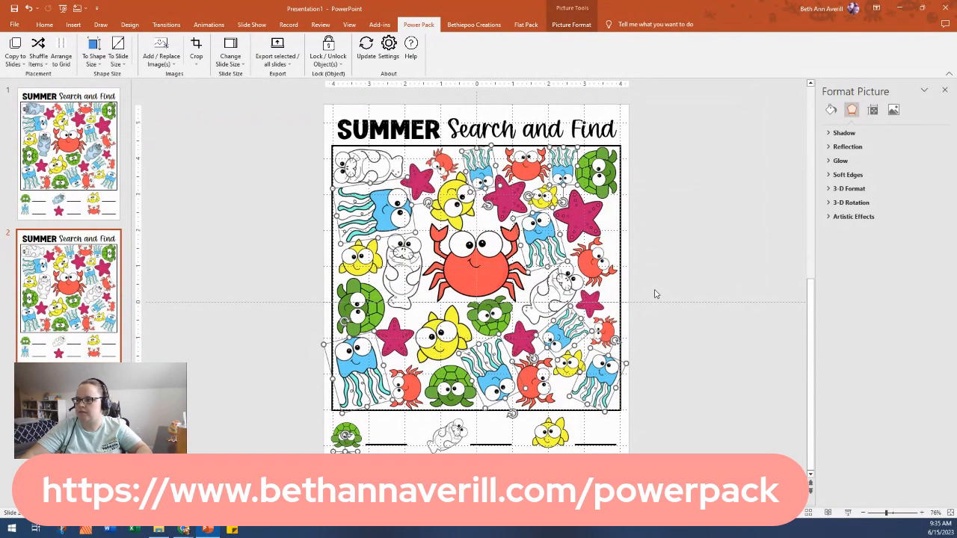
{"action": "left_click", "coordinate": [658, 396]}
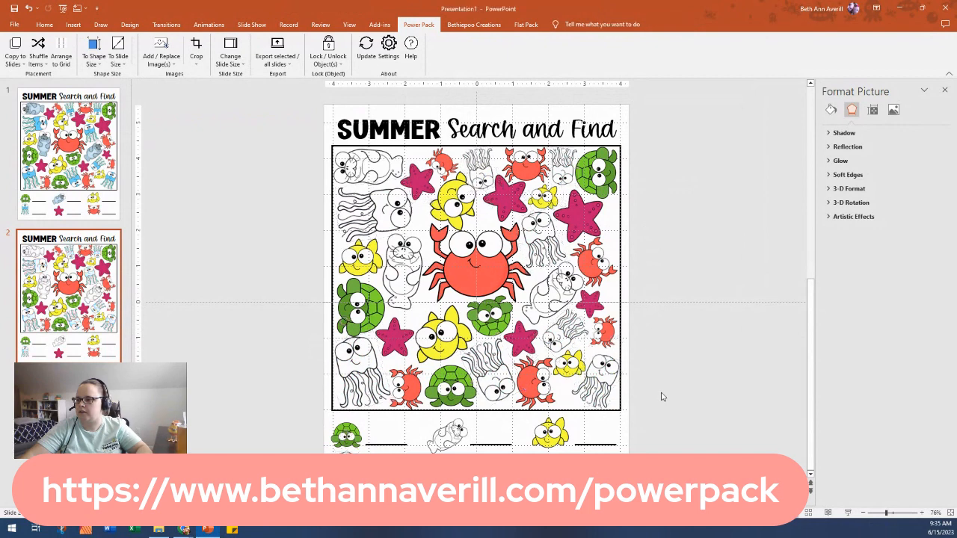
Step: Replace all crabs on slide 2, including the one in the answer key, with the Crab BW image
{"action": "left_click", "coordinate": [554, 466]}
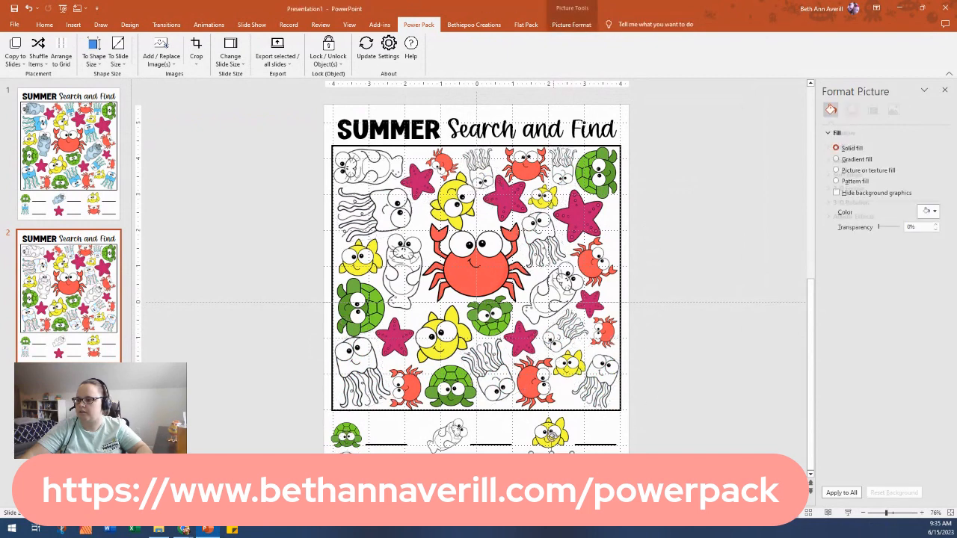
{"action": "left_click", "coordinate": [607, 330], "text": "shift"}
{"action": "left_click", "coordinate": [543, 373], "text": "shift"}
{"action": "left_click", "coordinate": [408, 383], "text": "shift"}
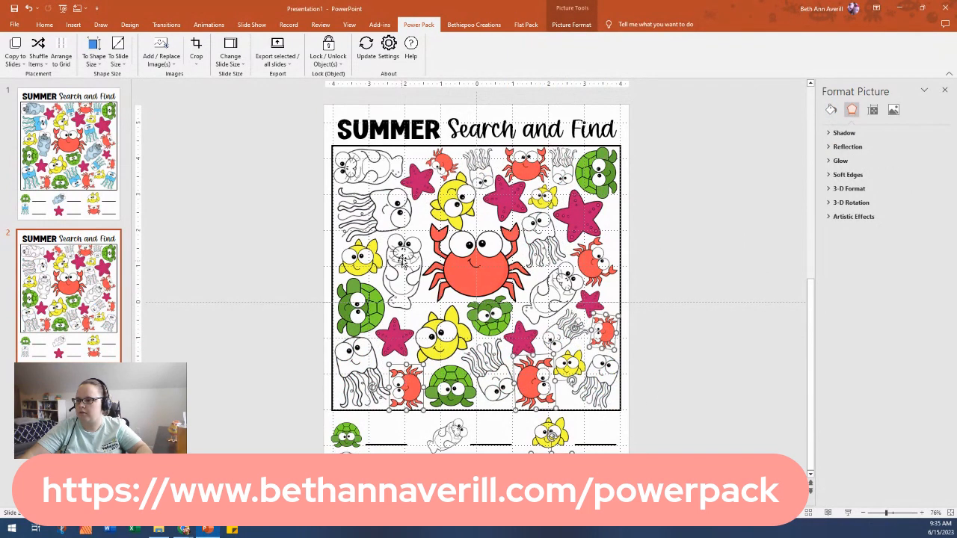
{"action": "left_click", "coordinate": [465, 270], "text": "shift"}
{"action": "left_click", "coordinate": [526, 173], "text": "shift"}
{"action": "left_click", "coordinate": [443, 162], "text": "shift"}
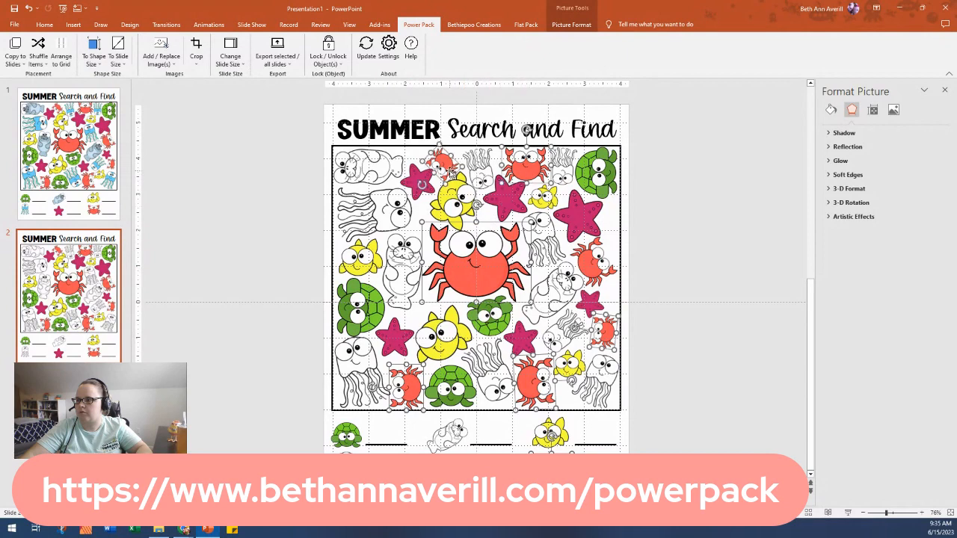
{"action": "left_click", "coordinate": [588, 263], "text": "shift"}
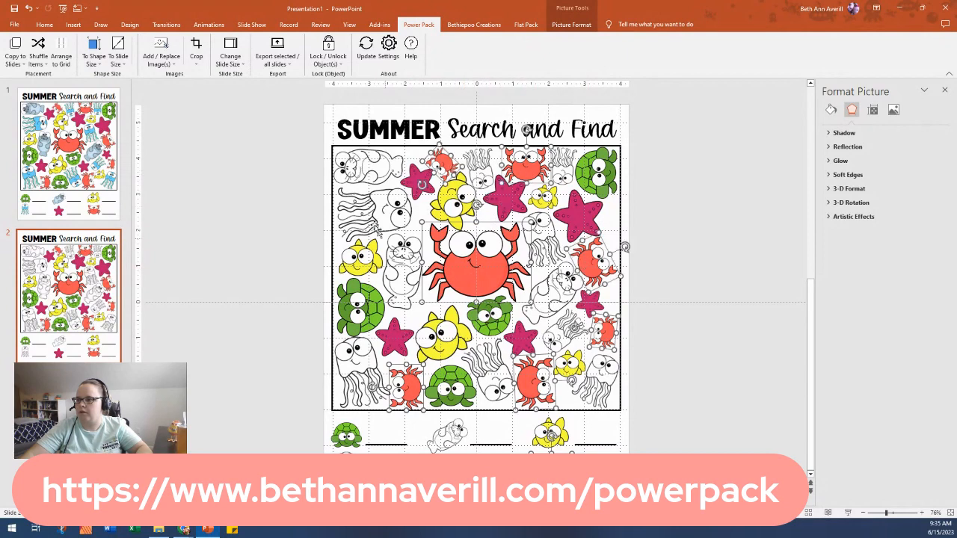
{"action": "left_click", "coordinate": [167, 66]}
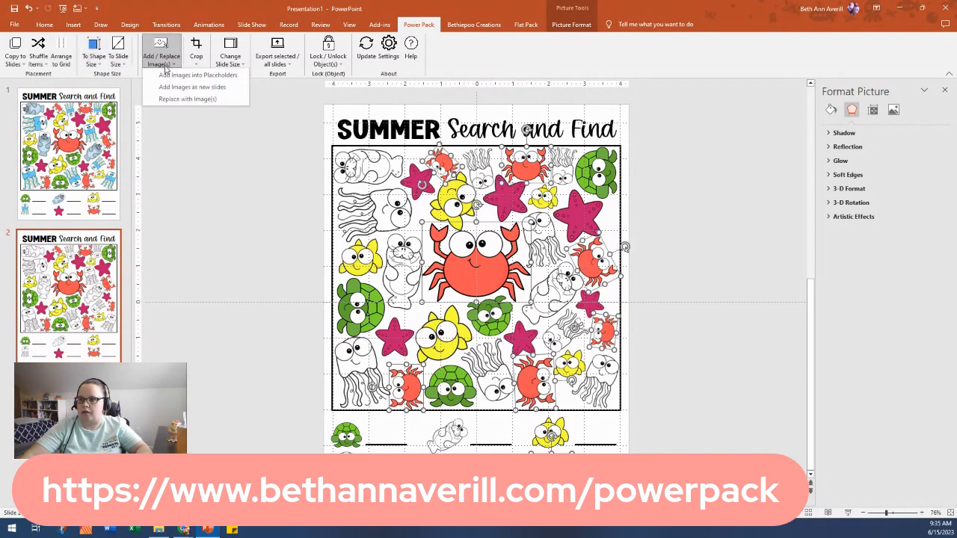
{"action": "left_click", "coordinate": [188, 99]}
{"action": "left_click", "coordinate": [127, 146]}
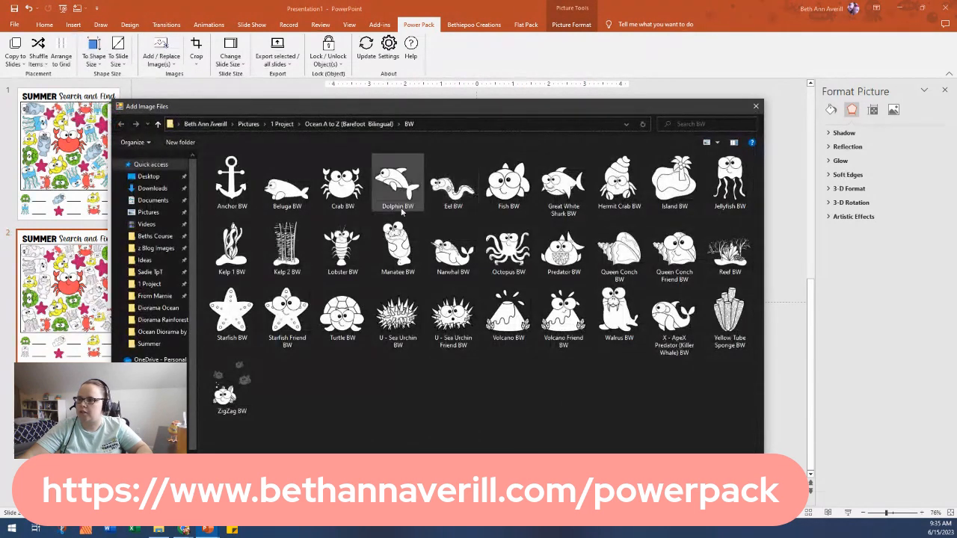
{"action": "double_click", "coordinate": [336, 182]}
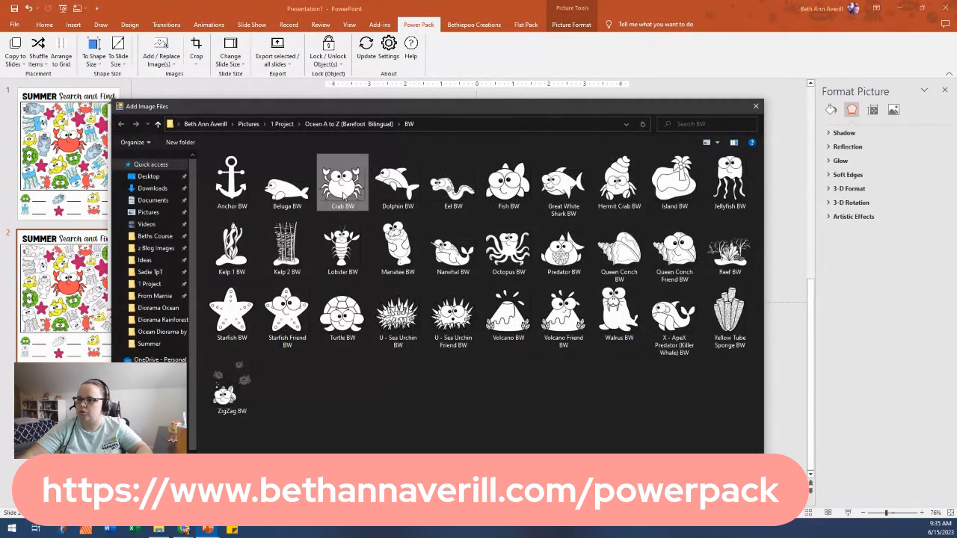
{"action": "left_click", "coordinate": [404, 294]}
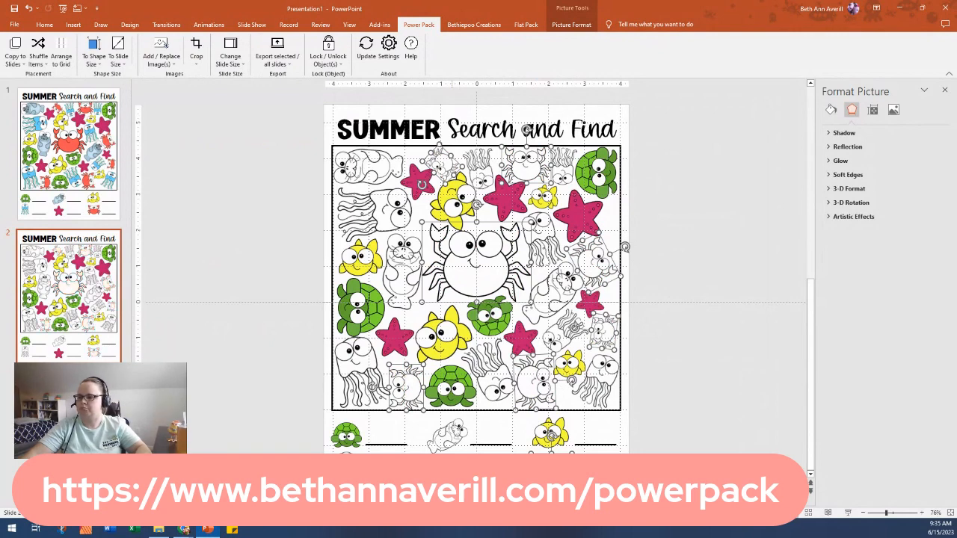
Step: Replace all starfish on slide 2, including the one in the answer key, with the Starfish BW image
{"action": "key", "text": "Escape"}
{"action": "left_click", "coordinate": [392, 336]}
{"action": "left_click", "coordinate": [416, 182], "text": "shift"}
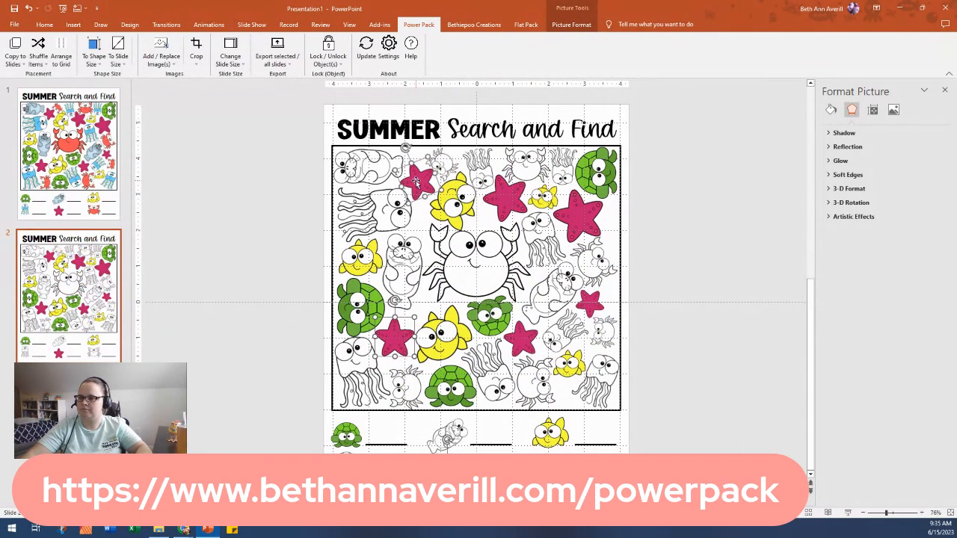
{"action": "left_click", "coordinate": [563, 212], "text": "shift"}
{"action": "left_click", "coordinate": [586, 302], "text": "shift"}
{"action": "left_click", "coordinate": [529, 338], "text": "shift"}
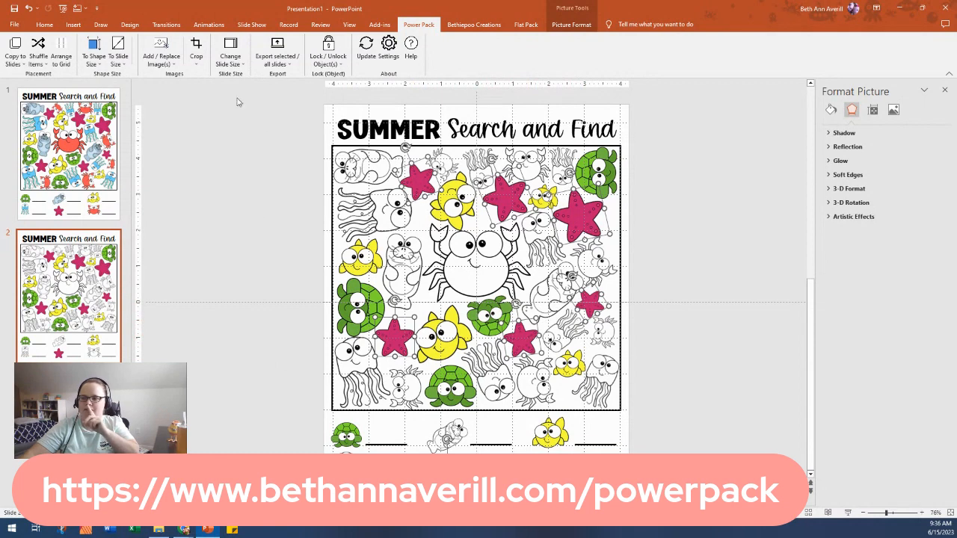
{"action": "left_click", "coordinate": [176, 64]}
{"action": "left_click", "coordinate": [192, 100]}
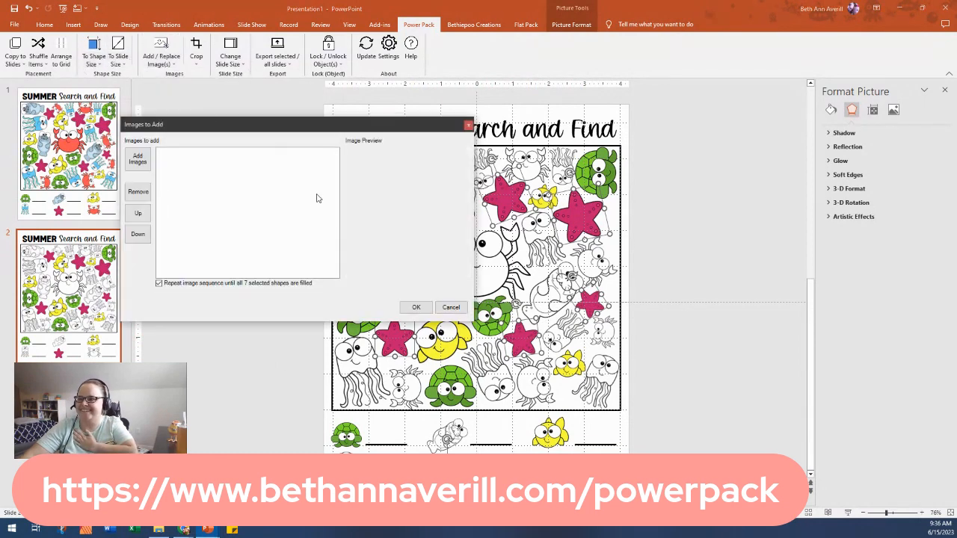
{"action": "left_click", "coordinate": [156, 168]}
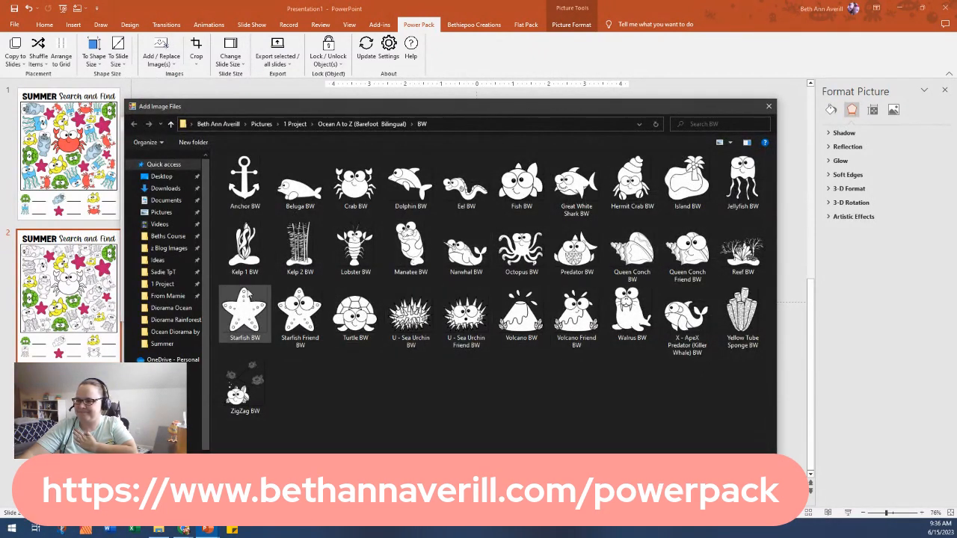
{"action": "double_click", "coordinate": [244, 316]}
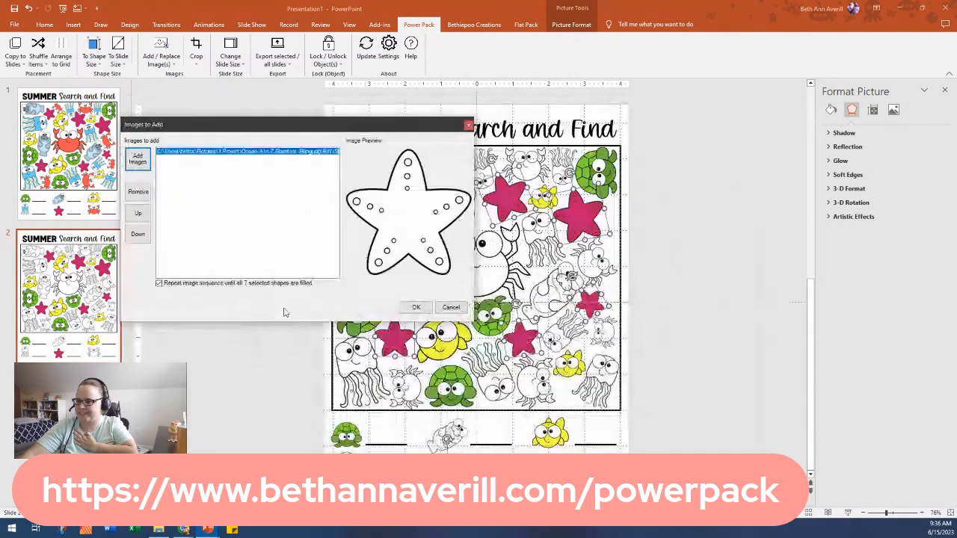
{"action": "left_click", "coordinate": [415, 307]}
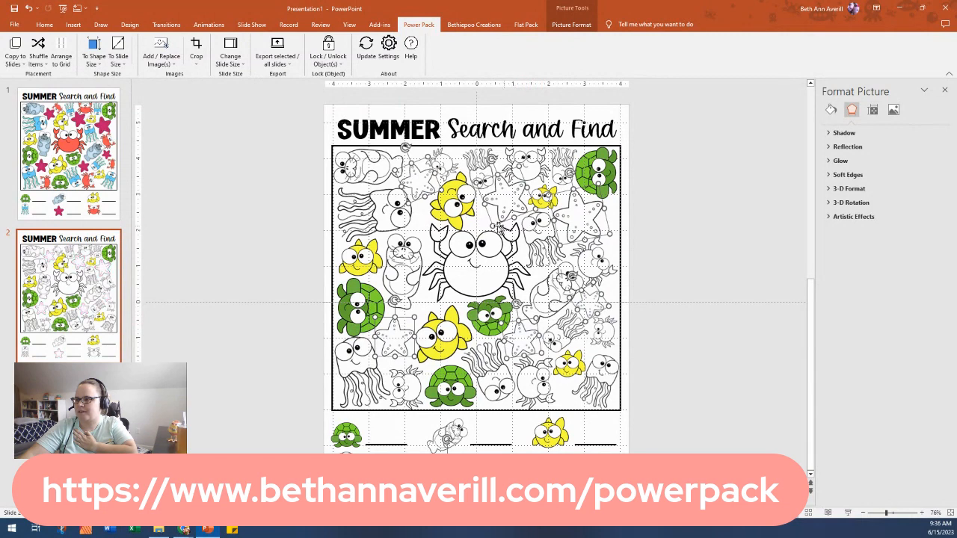
Step: Replace all yellow fish on slide 2, including the one in the answer key, with the Fish BW image
{"action": "left_click", "coordinate": [368, 255]}
{"action": "left_click", "coordinate": [544, 198], "text": "shift"}
{"action": "left_click", "coordinate": [454, 333], "text": "shift"}
{"action": "left_click", "coordinate": [570, 366], "text": "shift"}
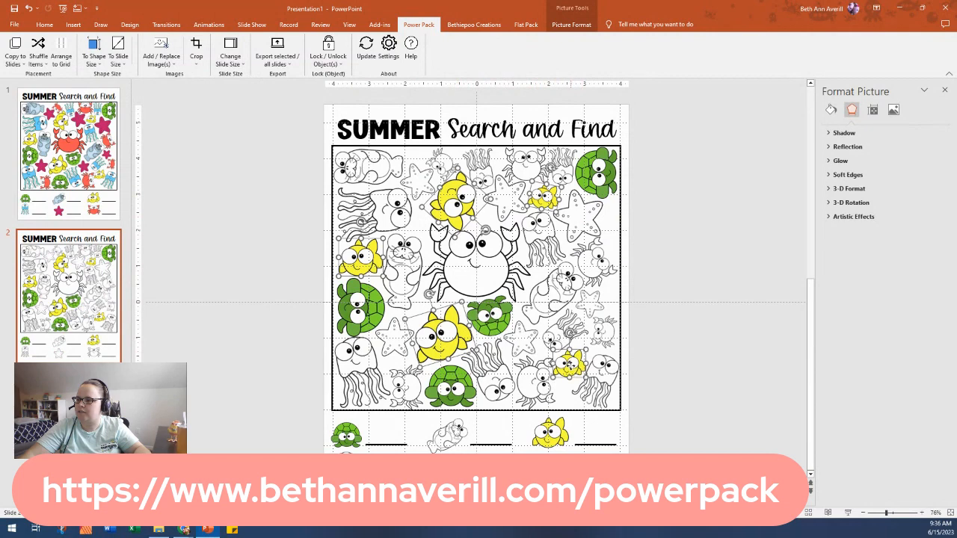
{"action": "left_click", "coordinate": [560, 440], "text": "shift"}
{"action": "left_click", "coordinate": [172, 65]}
{"action": "left_click", "coordinate": [187, 99]}
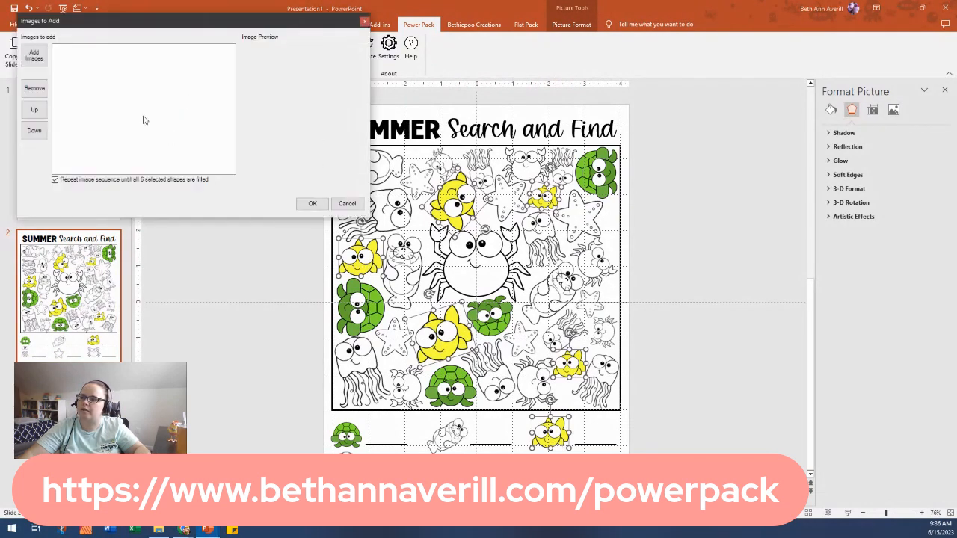
{"action": "left_click", "coordinate": [34, 55]}
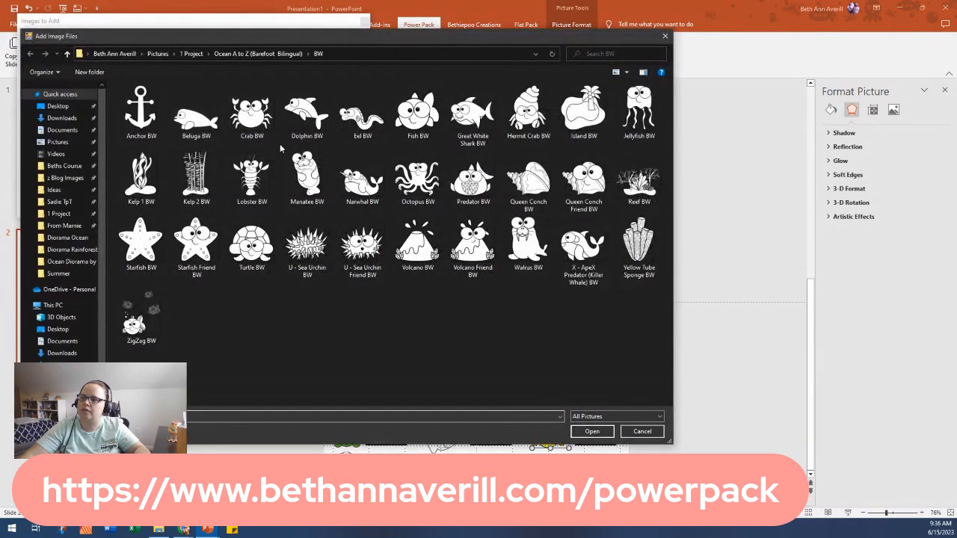
{"action": "left_click_drag", "start_coordinate": [314, 36], "coordinate": [354, 56]}
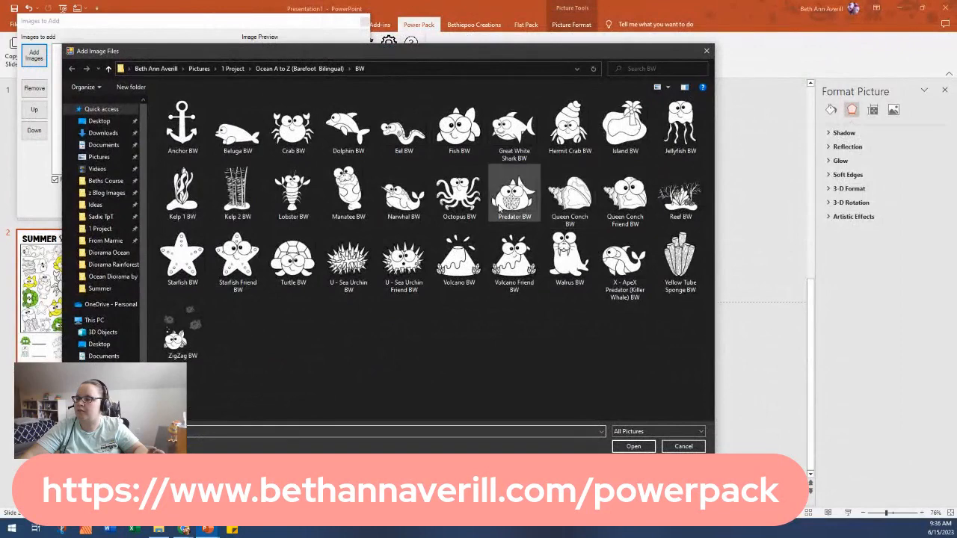
{"action": "double_click", "coordinate": [459, 128]}
{"action": "left_click", "coordinate": [313, 205]}
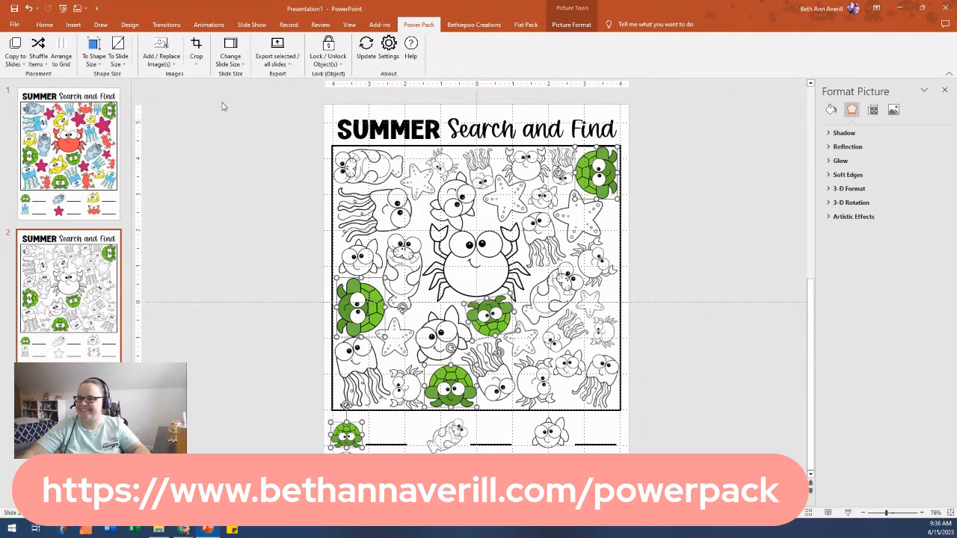
Step: Replace all turtles on slide 2, including the one in the answer key, with the Turtle BW image
{"action": "left_click", "coordinate": [171, 67]}
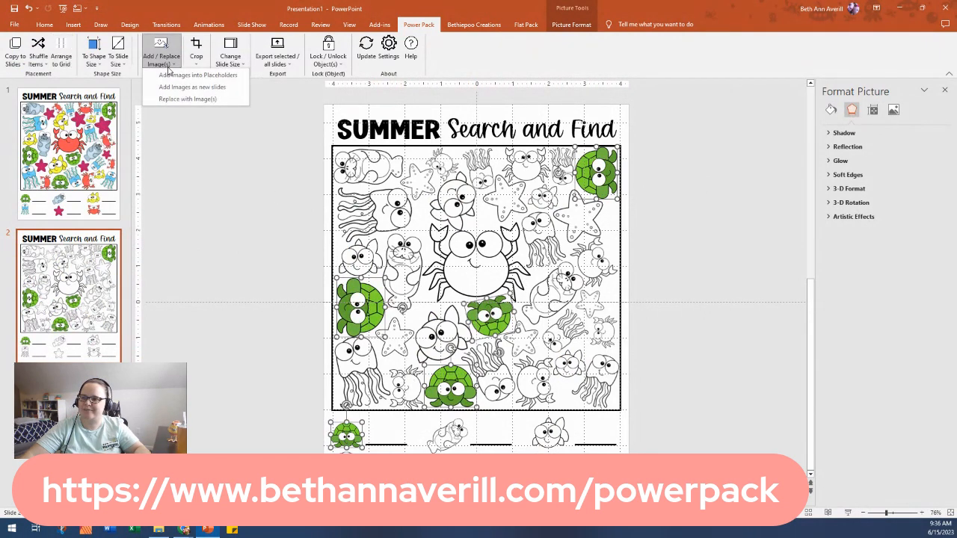
{"action": "left_click", "coordinate": [184, 103]}
{"action": "left_click", "coordinate": [39, 61]}
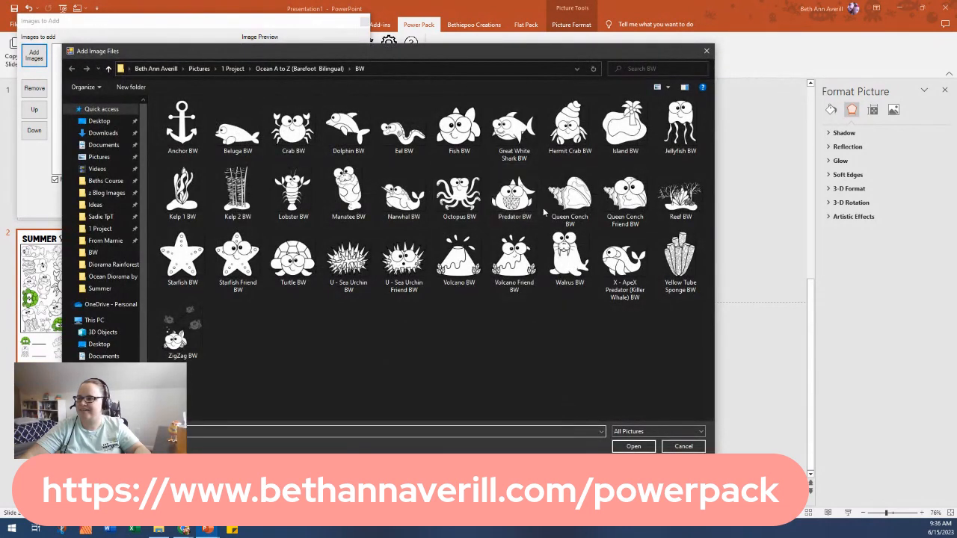
{"action": "double_click", "coordinate": [294, 260]}
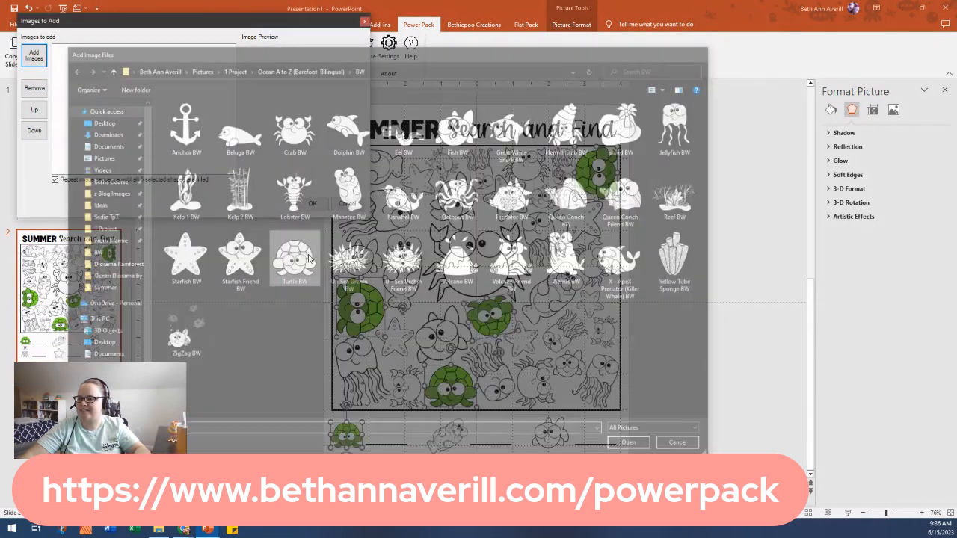
{"action": "left_click", "coordinate": [313, 204]}
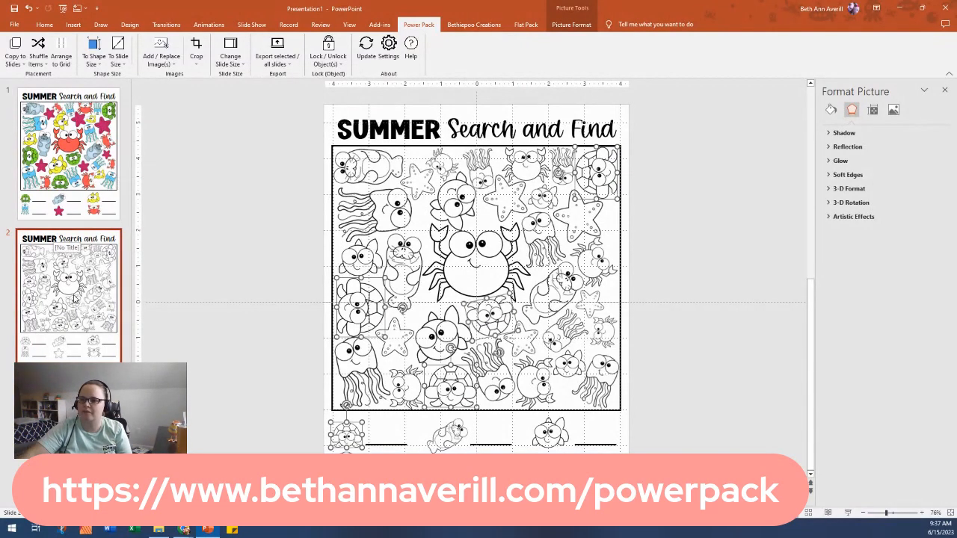
Step: Duplicate the colour worksheet slide and move the copy below the black-and-white slide as slide 3
{"action": "right_click", "coordinate": [82, 187]}
{"action": "left_click", "coordinate": [130, 270]}
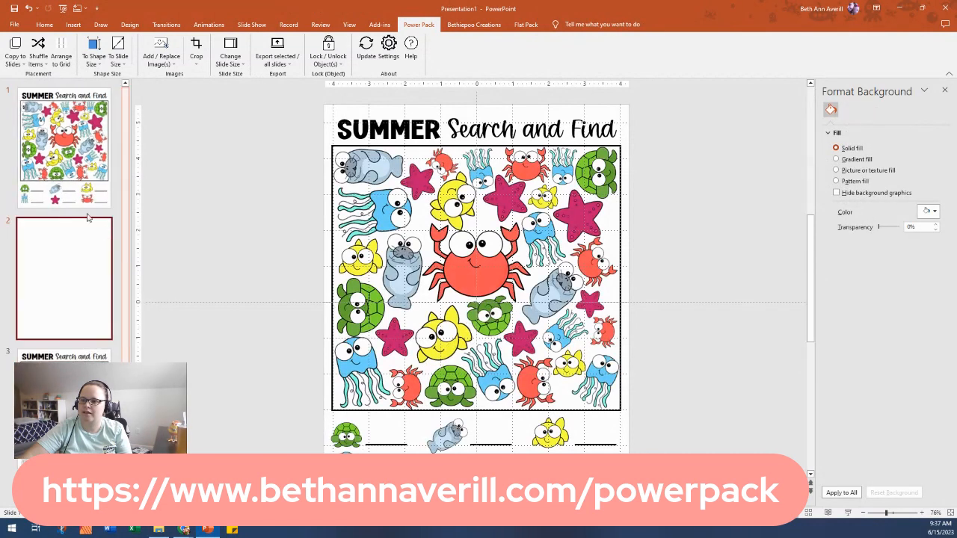
{"action": "left_click_drag", "start_coordinate": [78, 261], "coordinate": [73, 400]}
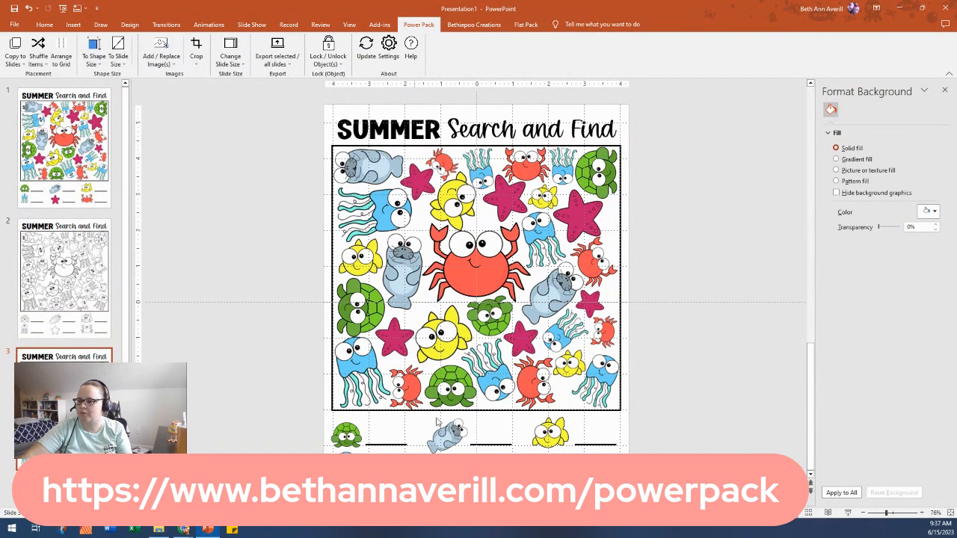
Step: Delete the bordered search box and all the animals inside it from slide 3, keeping the title
{"action": "left_click_drag", "start_coordinate": [656, 437], "coordinate": [292, 127]}
{"action": "left_click", "coordinate": [373, 158], "text": "ctrl"}
{"action": "key", "text": "Delete"}
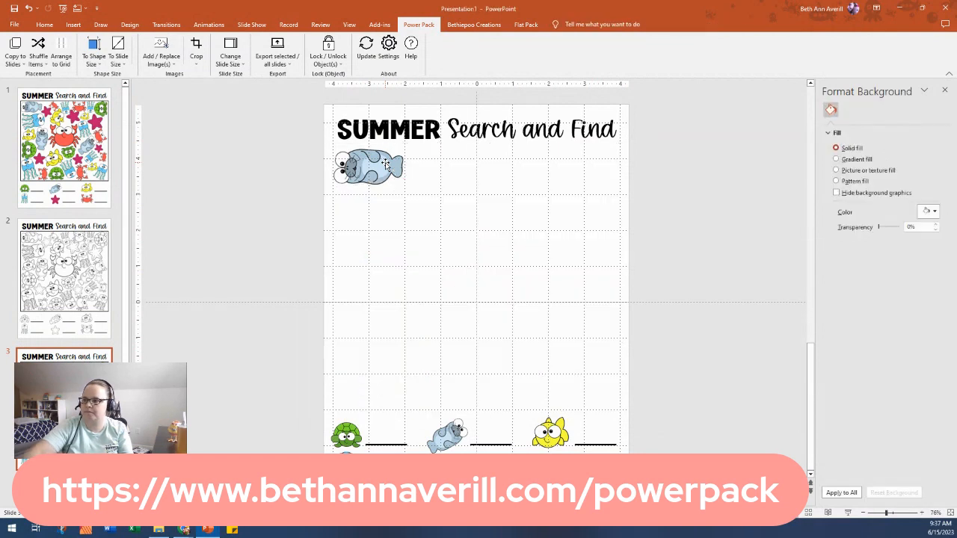
{"action": "left_click", "coordinate": [382, 170]}
{"action": "key", "text": "Delete"}
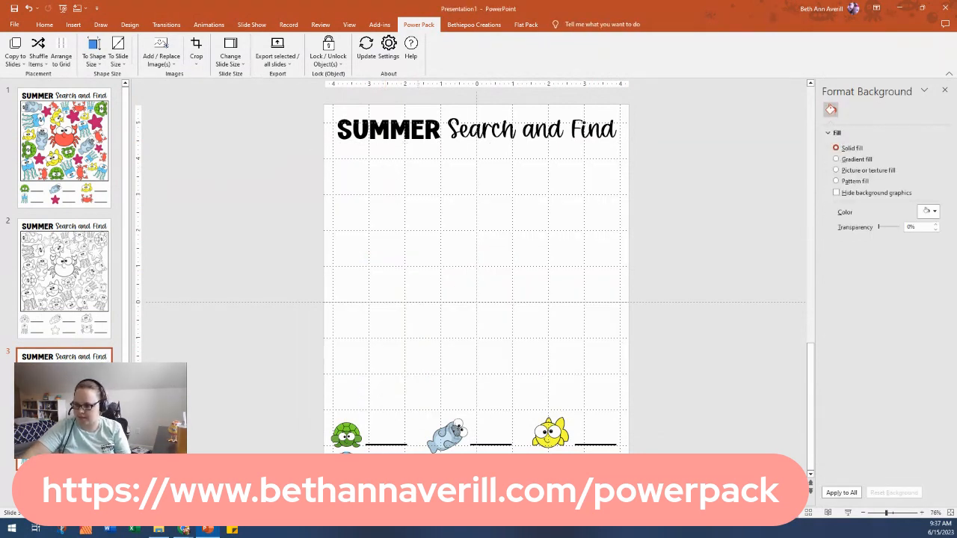
Step: Delete the answer lines beside the turtle, manatee and fish in slide 3's answer key
{"action": "left_click", "coordinate": [388, 445]}
{"action": "key", "text": "Delete"}
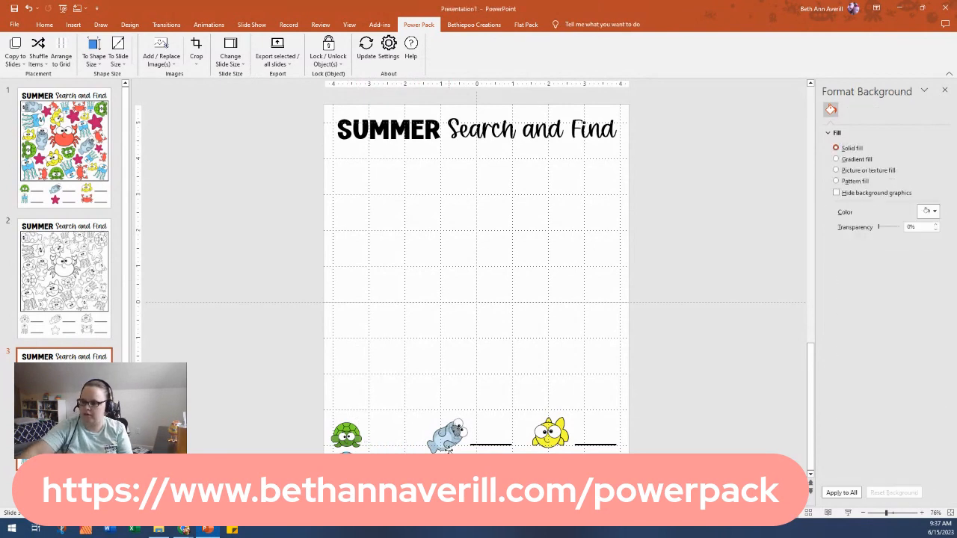
{"action": "left_click", "coordinate": [492, 445]}
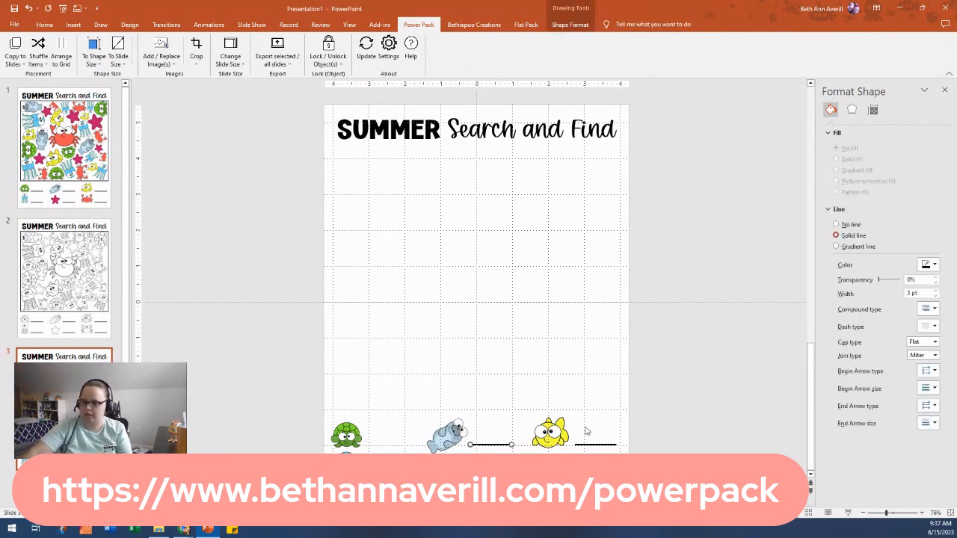
{"action": "key", "text": "Delete"}
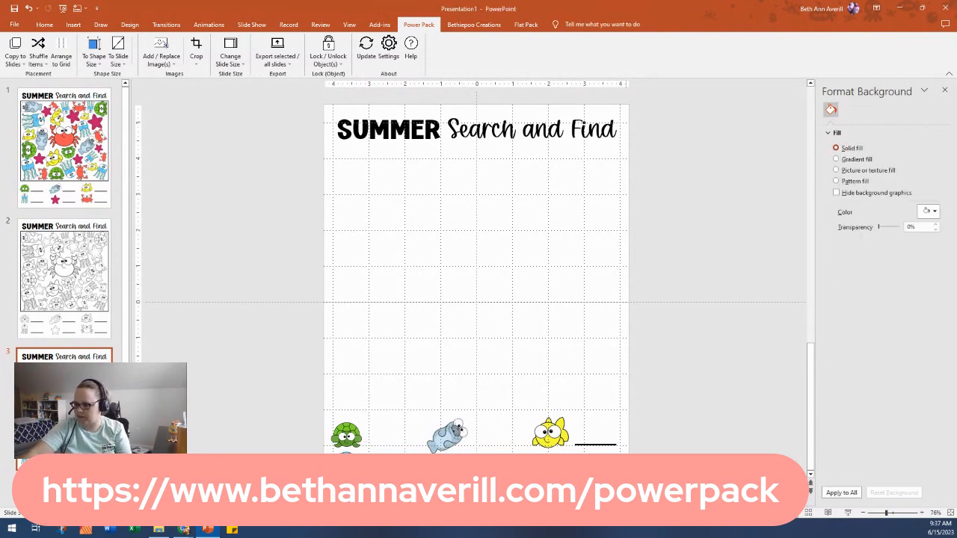
{"action": "left_click", "coordinate": [591, 445]}
{"action": "key", "text": "Delete"}
Step: Move the six answer-key animals off the page beside slide 3 and group them closely in two rows of three
{"action": "left_click_drag", "start_coordinate": [606, 497], "coordinate": [260, 341]}
{"action": "left_click_drag", "start_coordinate": [459, 433], "coordinate": [286, 320]}
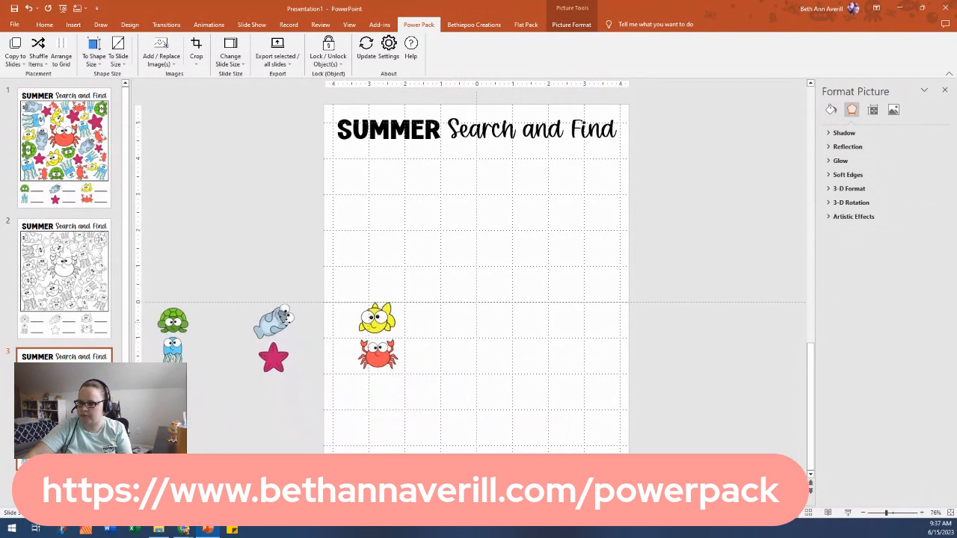
{"action": "left_click_drag", "start_coordinate": [306, 400], "coordinate": [215, 319]}
{"action": "left_click", "coordinate": [419, 402]}
{"action": "left_click_drag", "start_coordinate": [420, 401], "coordinate": [352, 296]}
{"action": "left_click_drag", "start_coordinate": [389, 321], "coordinate": [281, 320]}
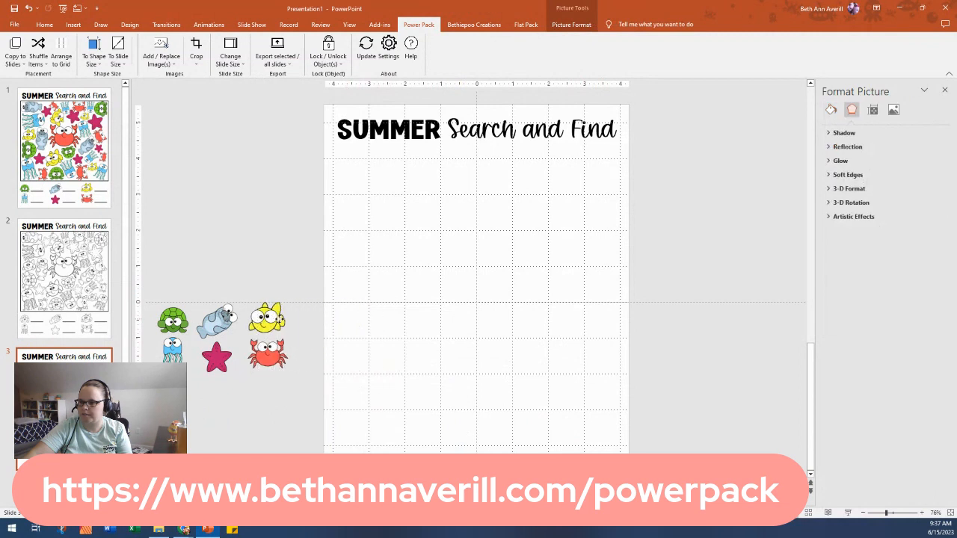
Step: Insert a table with 7 columns and 8 rows on slide 3
{"action": "left_click", "coordinate": [316, 424]}
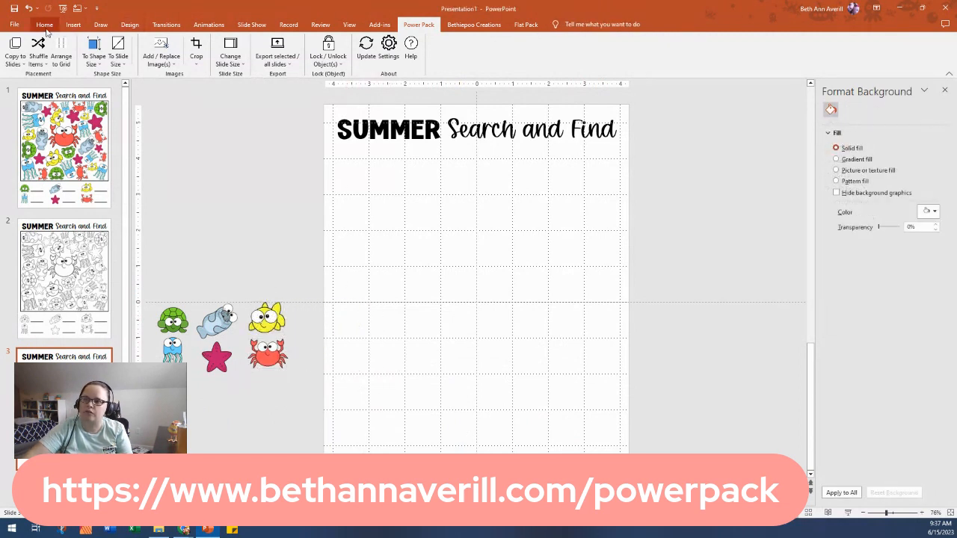
{"action": "left_click", "coordinate": [72, 24]}
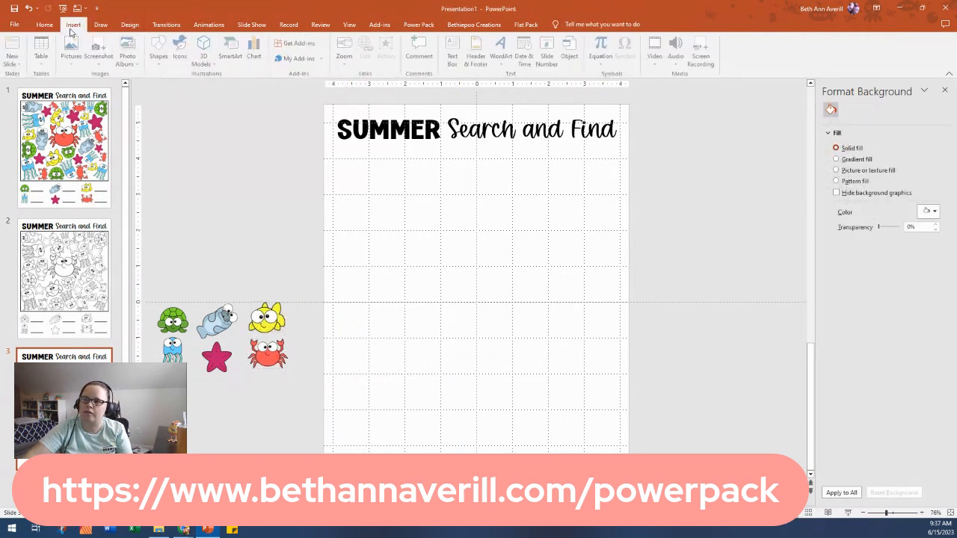
{"action": "left_click", "coordinate": [41, 66]}
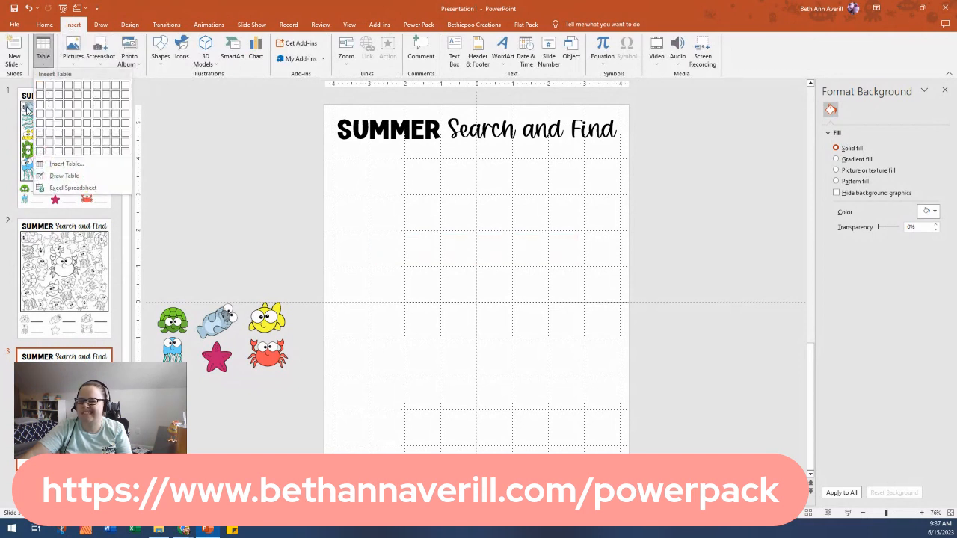
{"action": "left_click", "coordinate": [99, 154]}
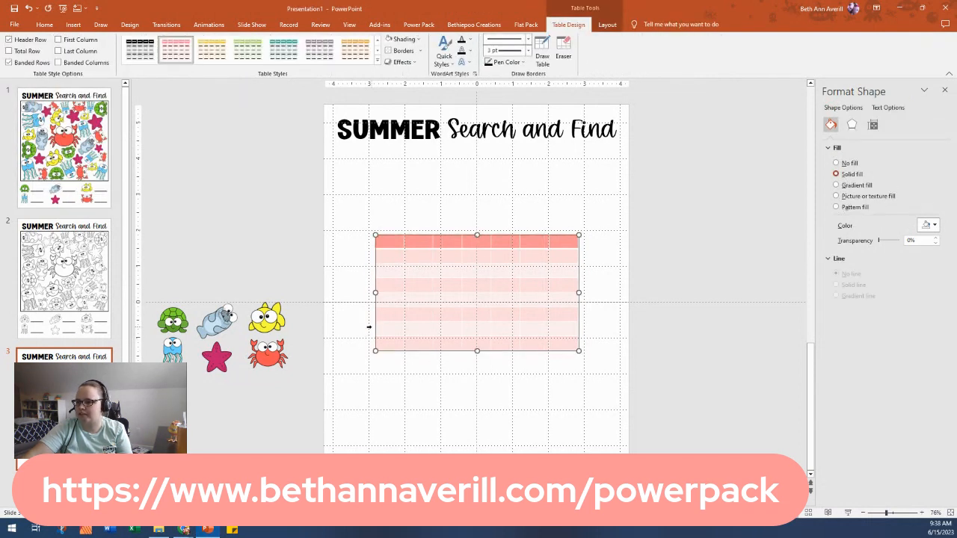
Step: Add three more rows at the end of the table on slide 3 and select the table
{"action": "left_click_drag", "start_coordinate": [369, 327], "coordinate": [369, 344]}
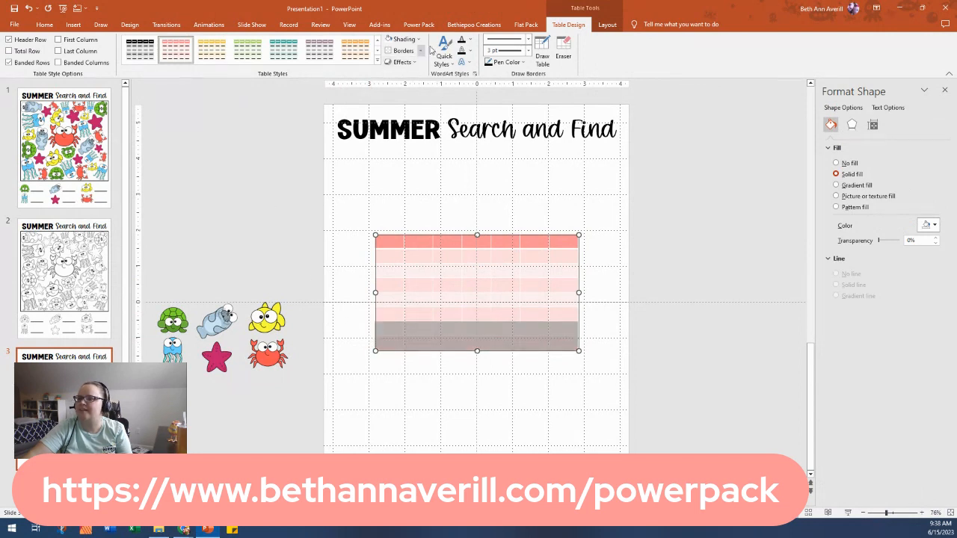
{"action": "left_click", "coordinate": [607, 25]}
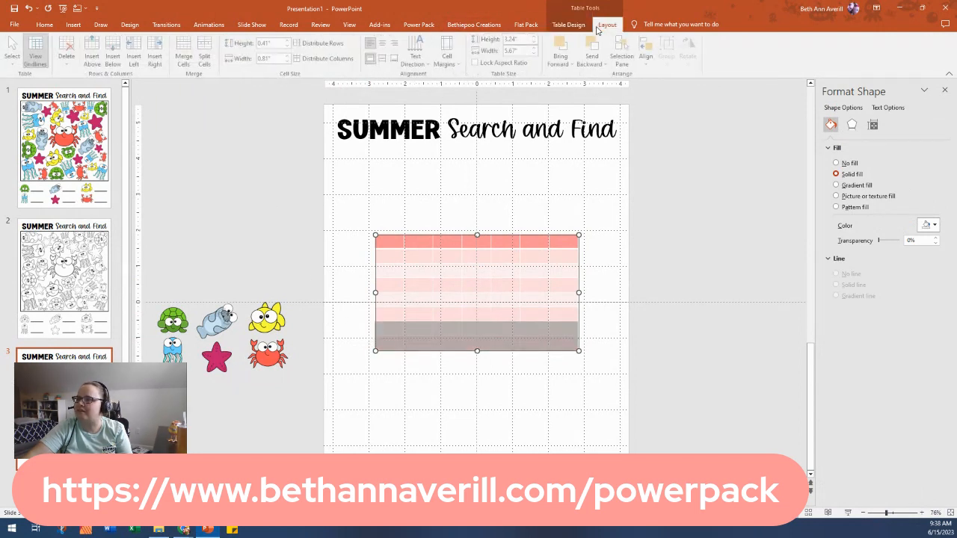
{"action": "left_click", "coordinate": [114, 66]}
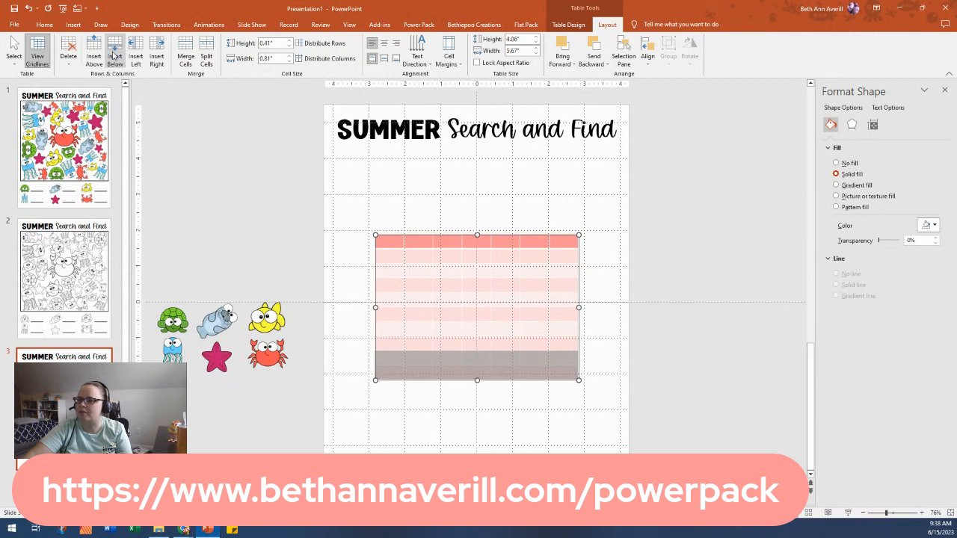
{"action": "left_click", "coordinate": [376, 242]}
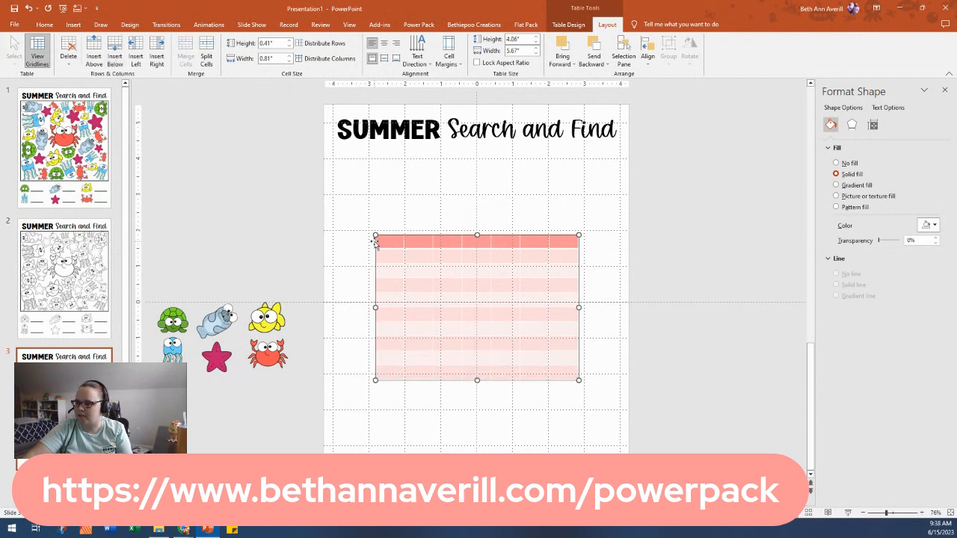
{"action": "left_click_drag", "start_coordinate": [368, 242], "coordinate": [372, 375]}
{"action": "left_click", "coordinate": [370, 374]}
{"action": "left_click", "coordinate": [372, 374]}
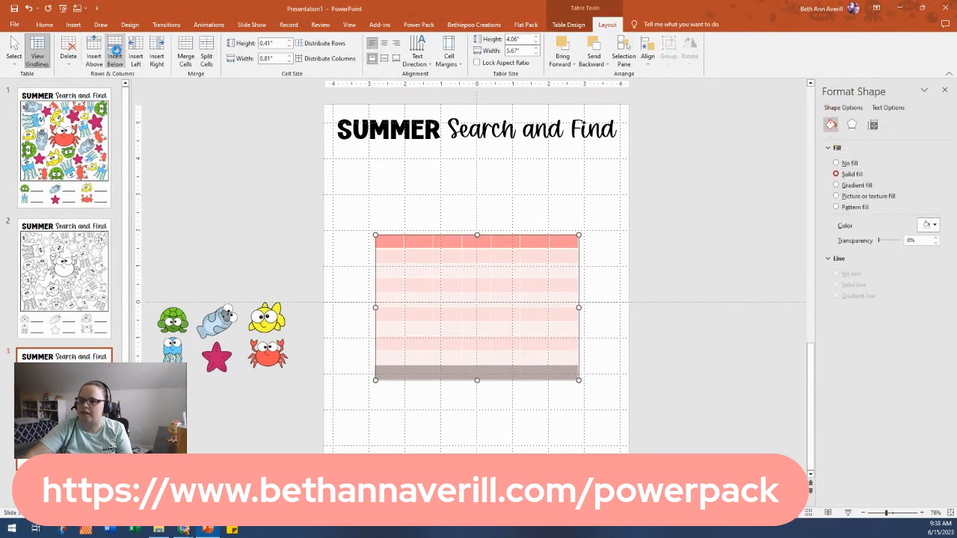
{"action": "left_click", "coordinate": [114, 56]}
{"action": "left_click", "coordinate": [390, 430]}
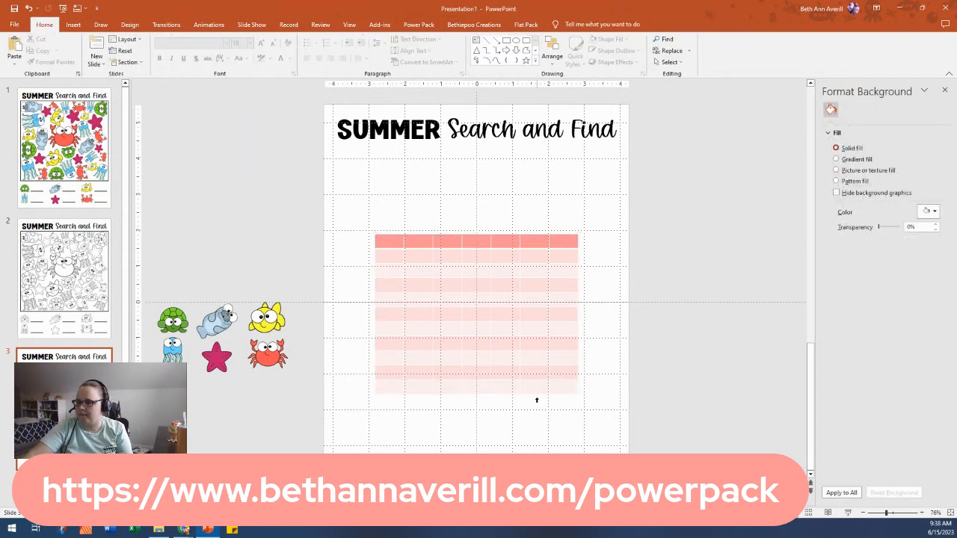
{"action": "left_click", "coordinate": [536, 400]}
{"action": "left_click", "coordinate": [554, 397]}
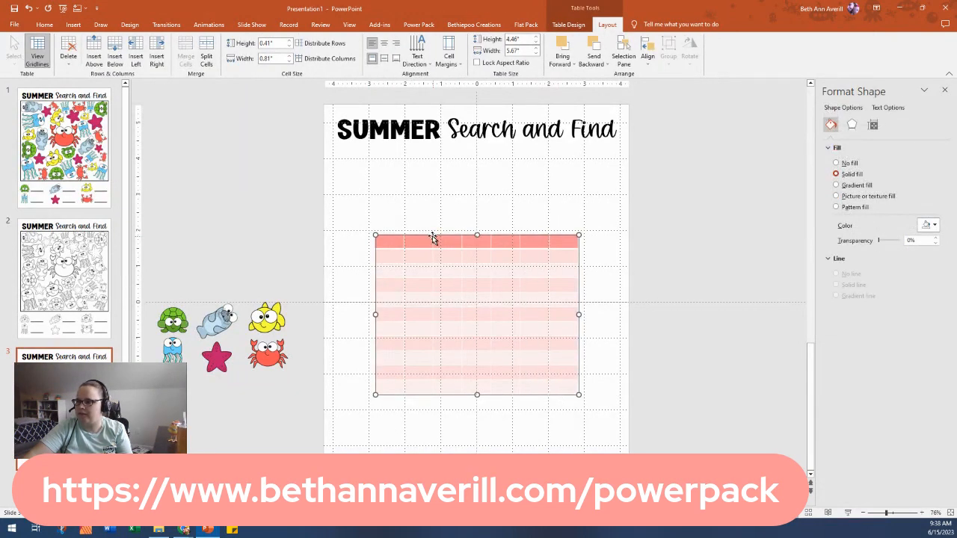
Step: Enlarge the table on slide 3 to about 8 inches wide and 9.6 inches high, filling the page below the title
{"action": "left_click_drag", "start_coordinate": [377, 235], "coordinate": [335, 143]}
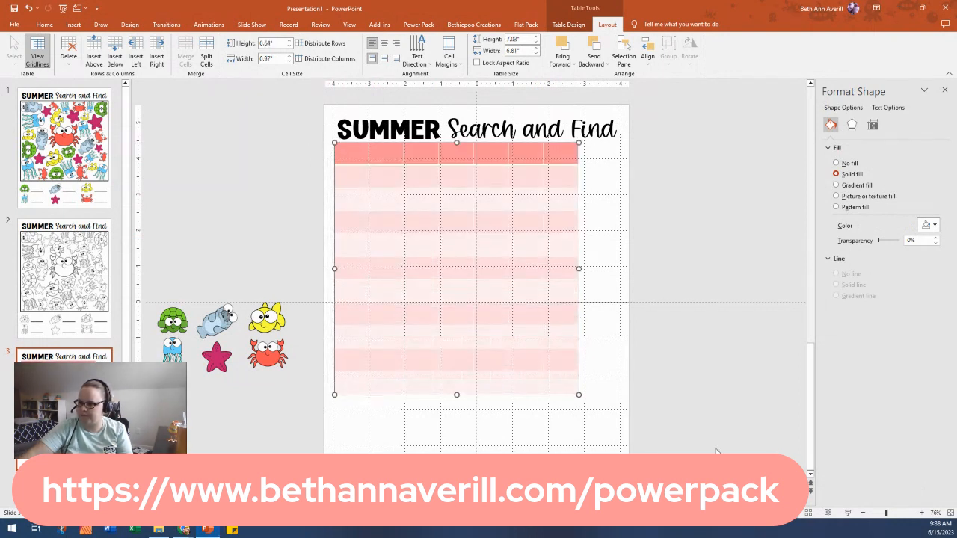
{"action": "left_click_drag", "start_coordinate": [579, 395], "coordinate": [621, 480]}
{"action": "left_click", "coordinate": [690, 428]}
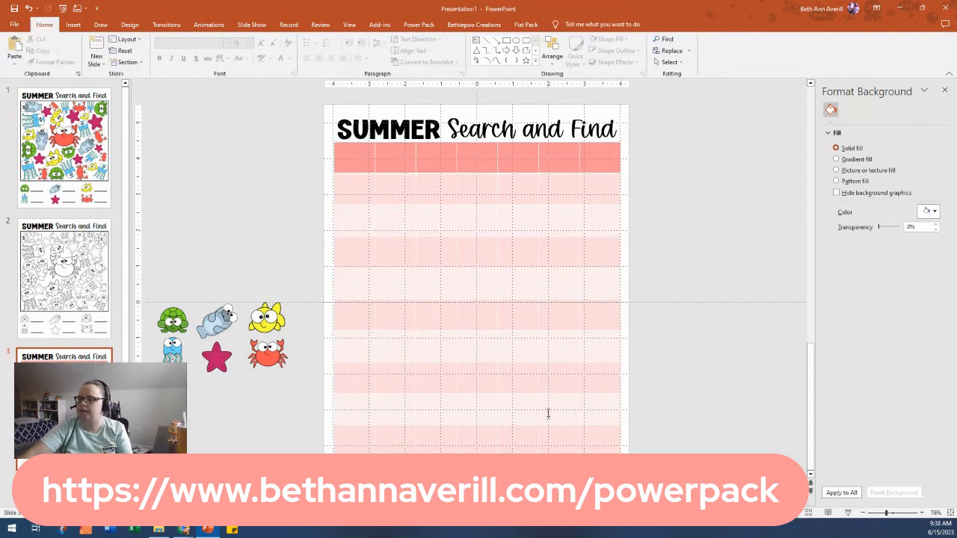
Step: Select all table cells, align their text to the vertical middle and change the font colour
{"action": "left_click_drag", "start_coordinate": [328, 149], "coordinate": [308, 464]}
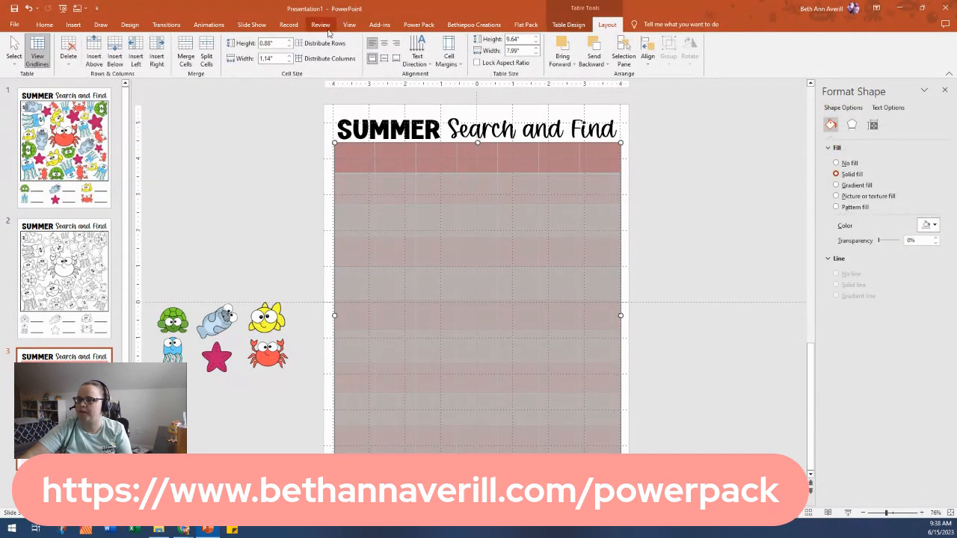
{"action": "left_click", "coordinate": [45, 24]}
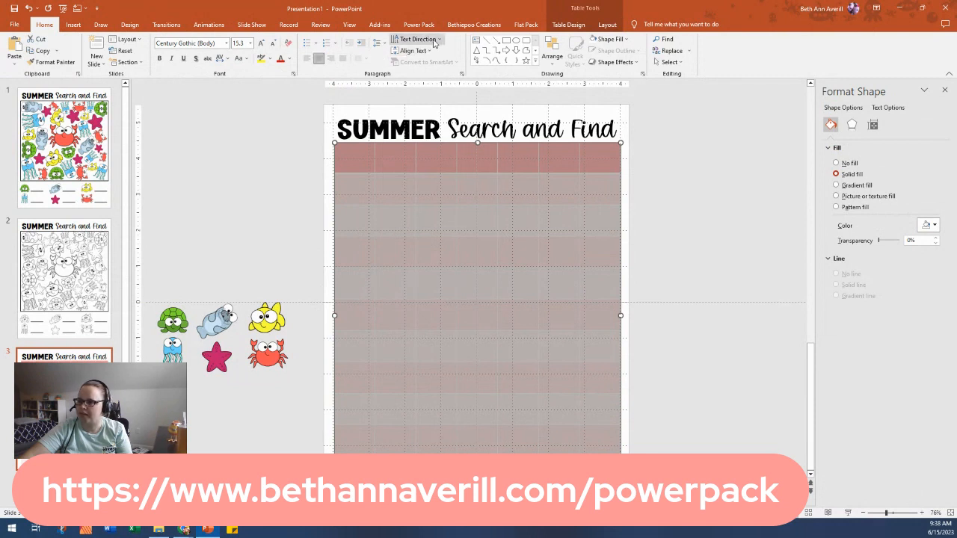
{"action": "left_click", "coordinate": [429, 53]}
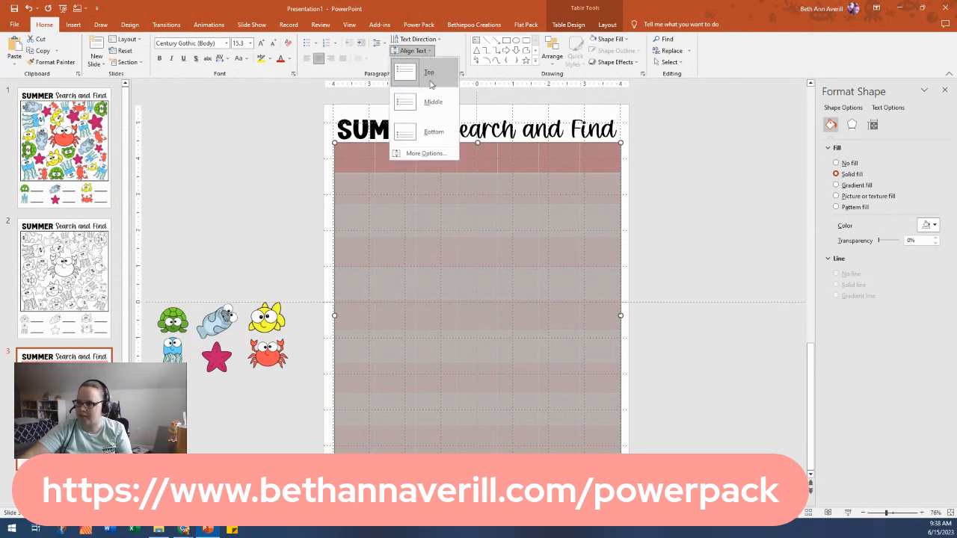
{"action": "left_click", "coordinate": [424, 102]}
{"action": "left_click", "coordinate": [289, 58]}
{"action": "left_click", "coordinate": [288, 81]}
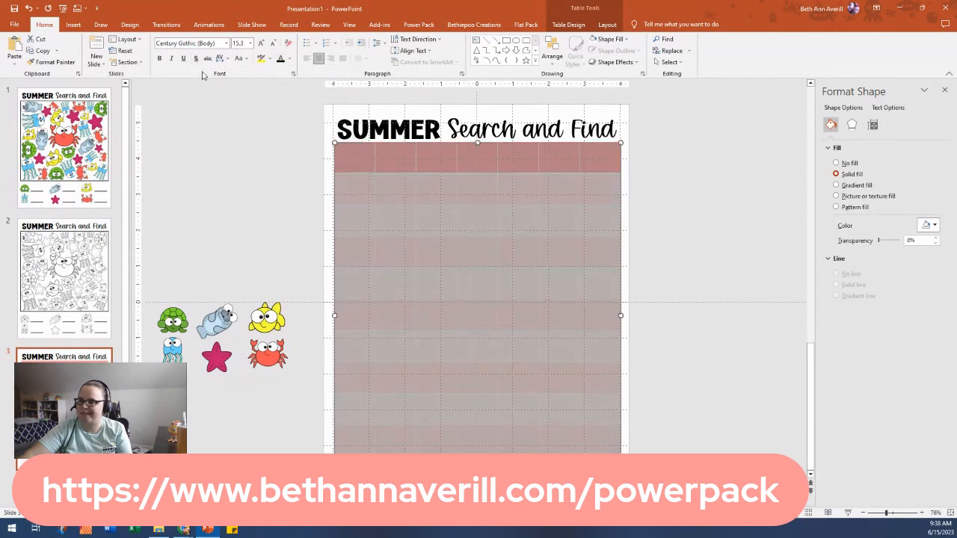
Step: Increase the font size of all table cells to 20
{"action": "left_click", "coordinate": [160, 59]}
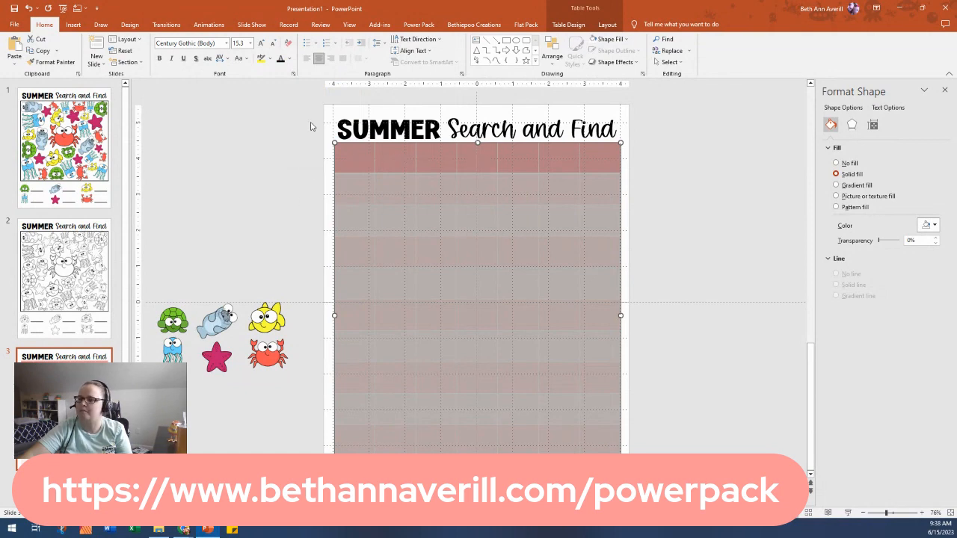
{"action": "left_click", "coordinate": [225, 42]}
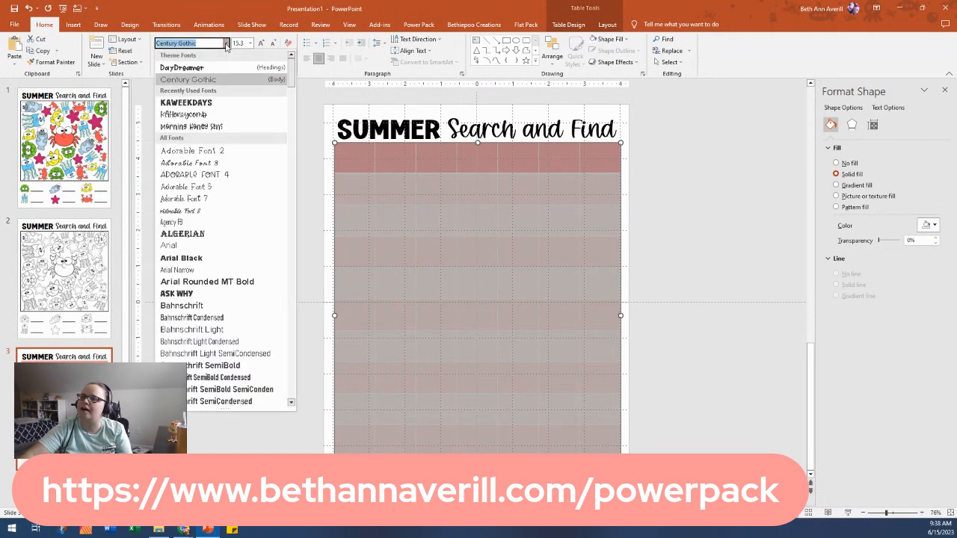
{"action": "left_click", "coordinate": [251, 45]}
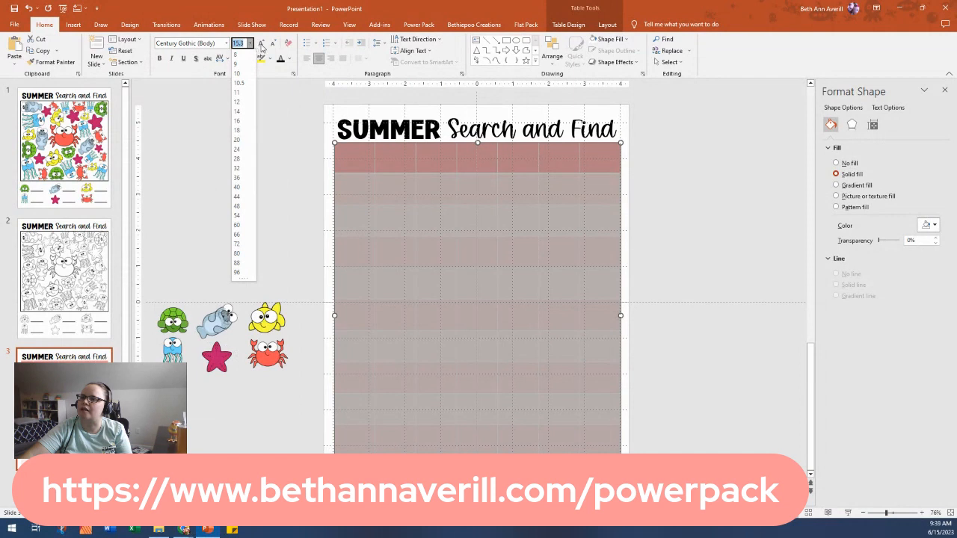
{"action": "left_click", "coordinate": [261, 45]}
{"action": "left_click", "coordinate": [261, 45]}
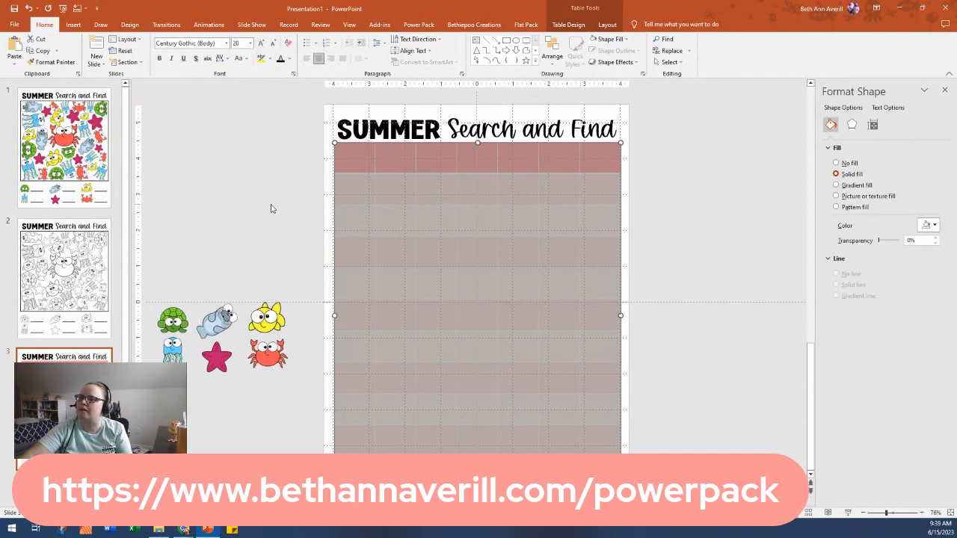
{"action": "left_click", "coordinate": [323, 168]}
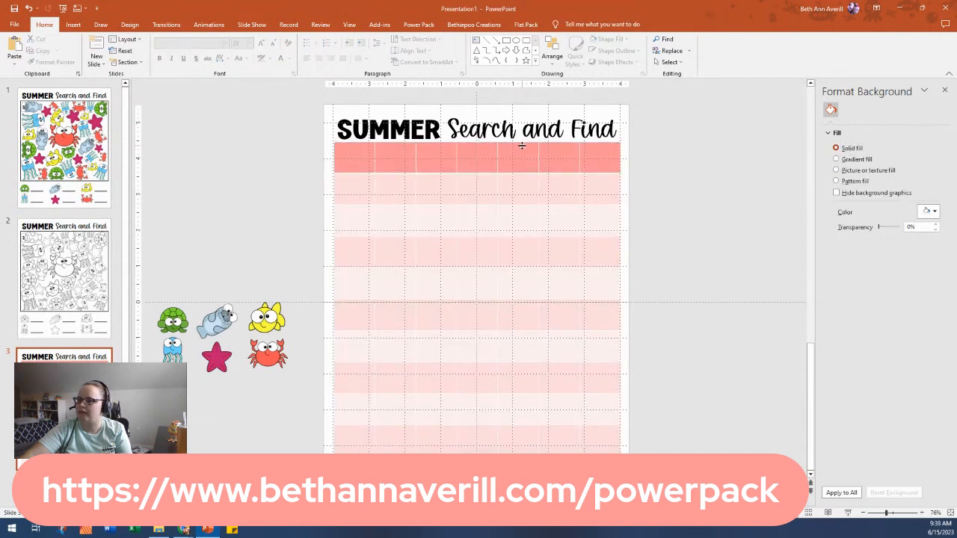
Step: Clear the pink shading from the whole table and apply all borders
{"action": "left_click", "coordinate": [522, 146]}
{"action": "left_click", "coordinate": [569, 24]}
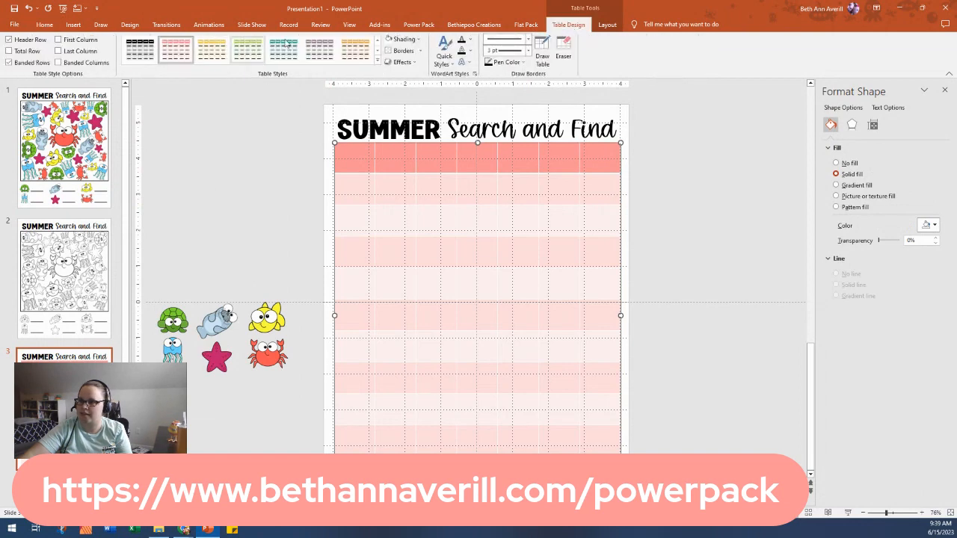
{"action": "left_click", "coordinate": [398, 41]}
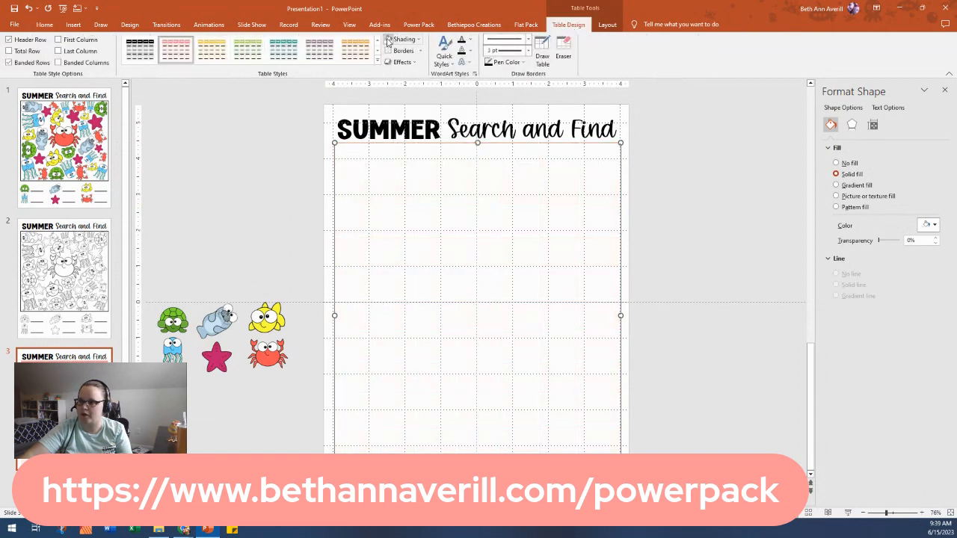
{"action": "left_click", "coordinate": [420, 51]}
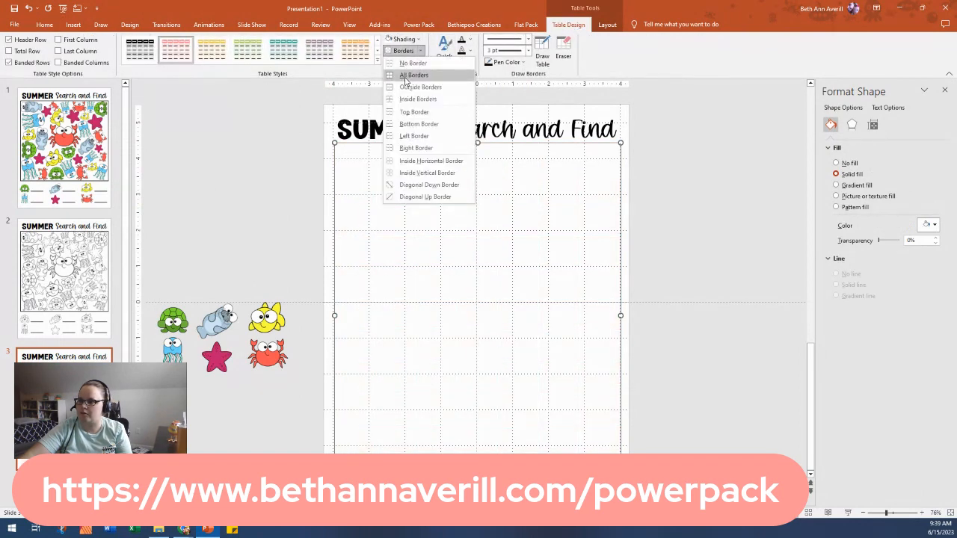
{"action": "left_click", "coordinate": [406, 76]}
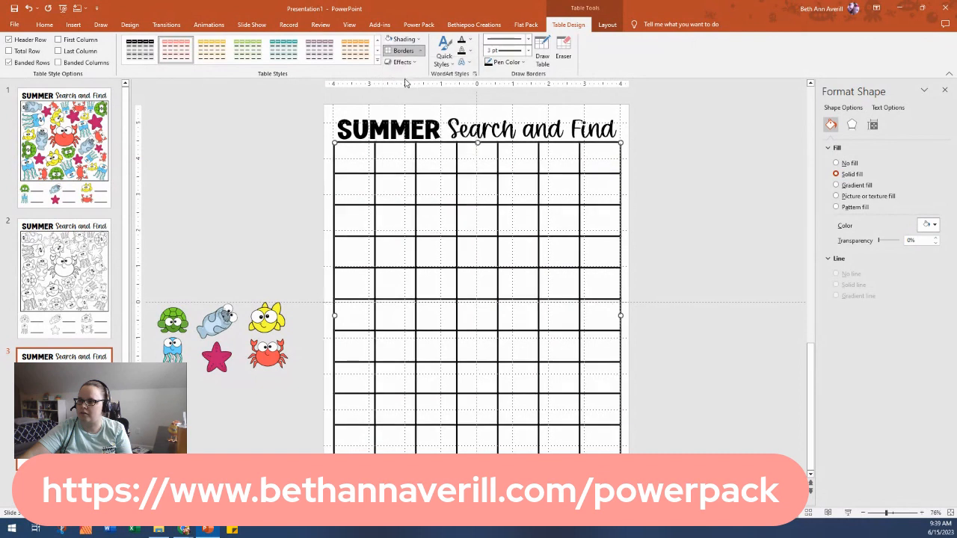
Step: Set the border weight to 2¼ pt and apply it to all of the table's borders
{"action": "left_click", "coordinate": [528, 51]}
{"action": "left_click", "coordinate": [592, 60]}
{"action": "left_click", "coordinate": [528, 51]}
{"action": "left_click", "coordinate": [513, 128]}
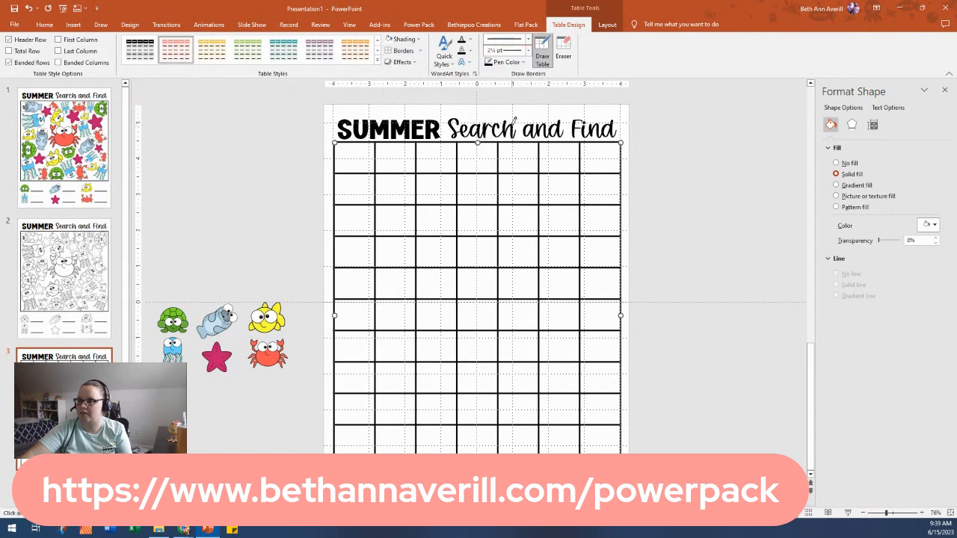
{"action": "left_click", "coordinate": [392, 52]}
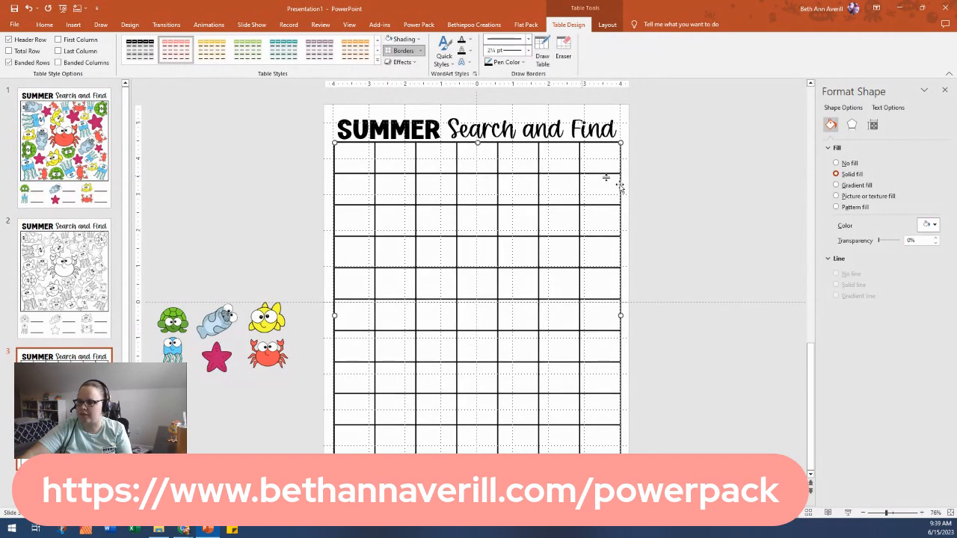
{"action": "left_click", "coordinate": [690, 294]}
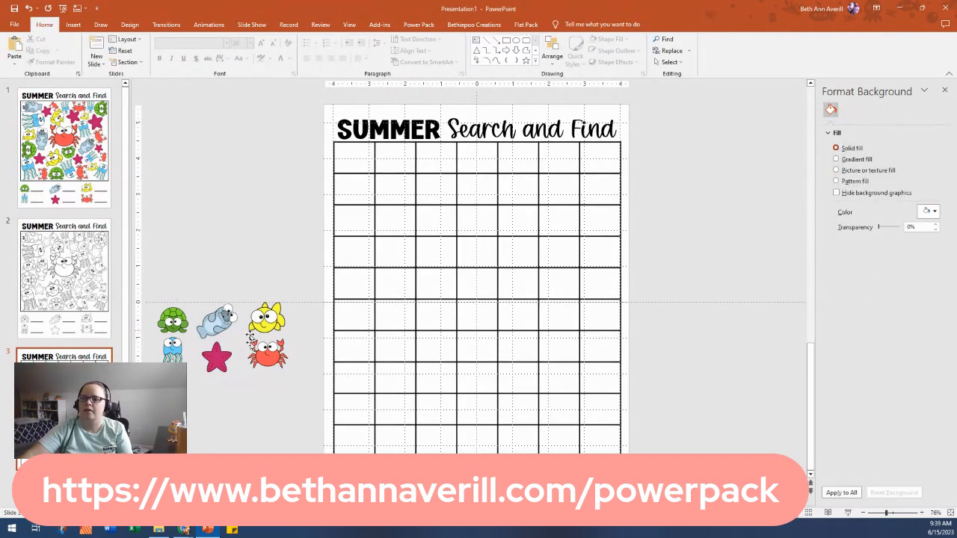
Step: Send the table behind the animals and move the turtle into the first cell of the table's bottom row
{"action": "left_click_drag", "start_coordinate": [176, 320], "coordinate": [268, 463]}
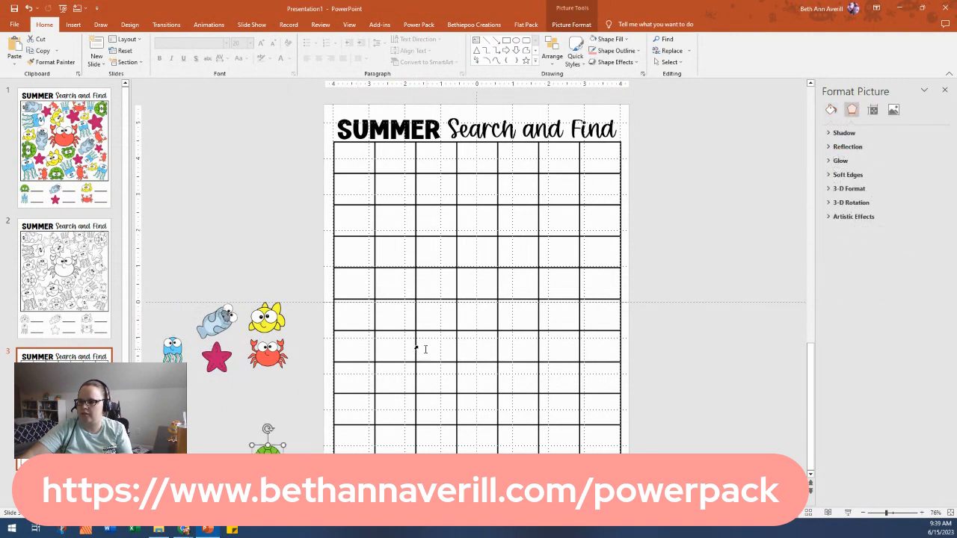
{"action": "left_click", "coordinate": [333, 337]}
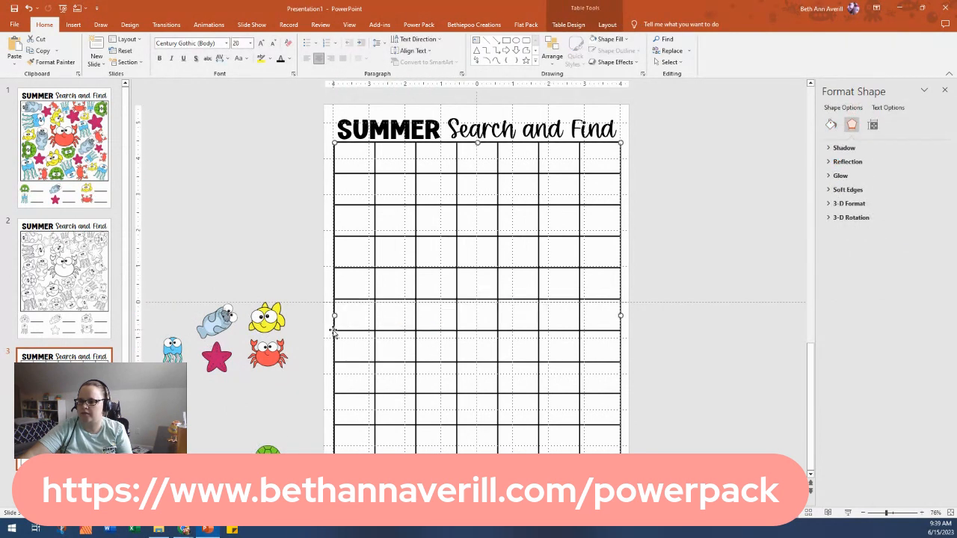
{"action": "right_click", "coordinate": [333, 335]}
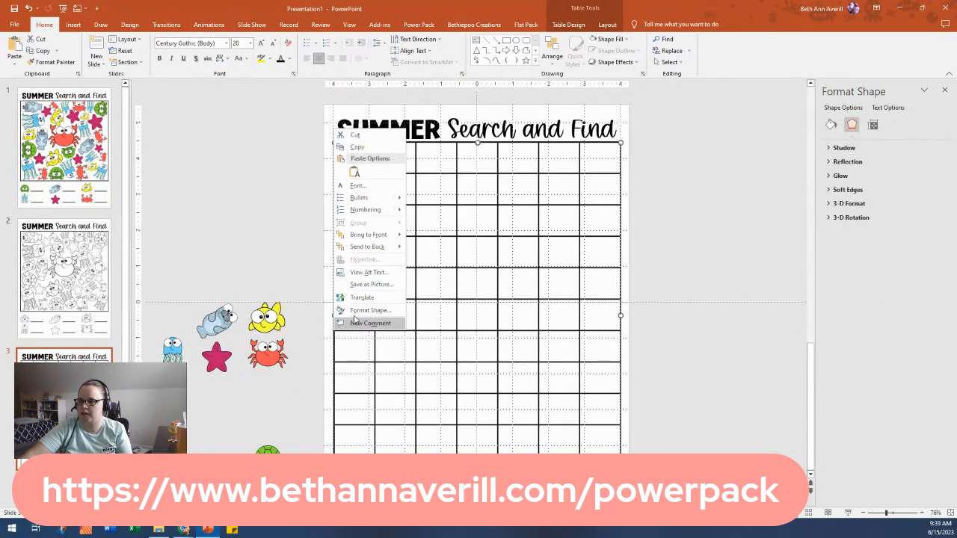
{"action": "left_click", "coordinate": [380, 248]}
{"action": "left_click_drag", "start_coordinate": [268, 463], "coordinate": [359, 468]}
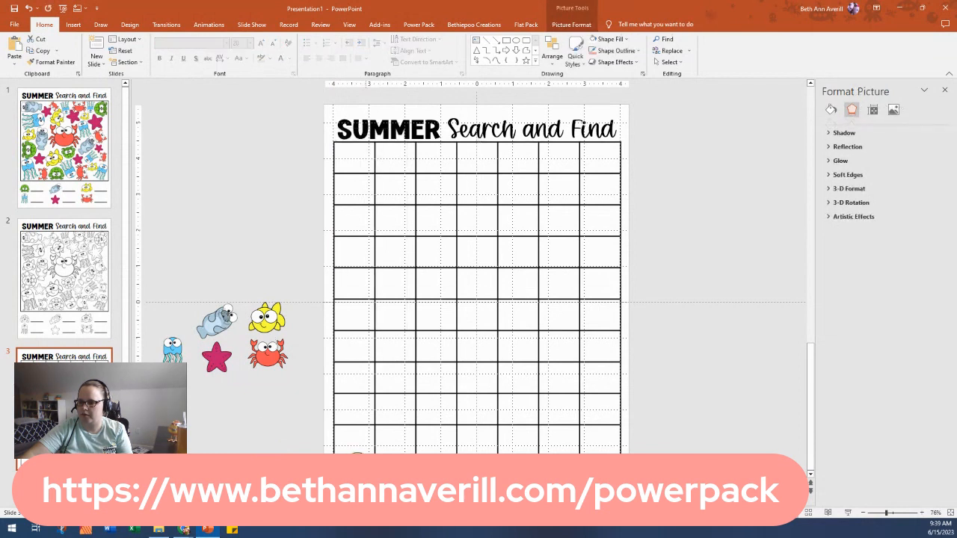
Step: Move the crab, fish, manatee, starfish and jellyfish into a line beside the turtle along the table's bottom row
{"action": "left_click_drag", "start_coordinate": [267, 354], "coordinate": [439, 468]}
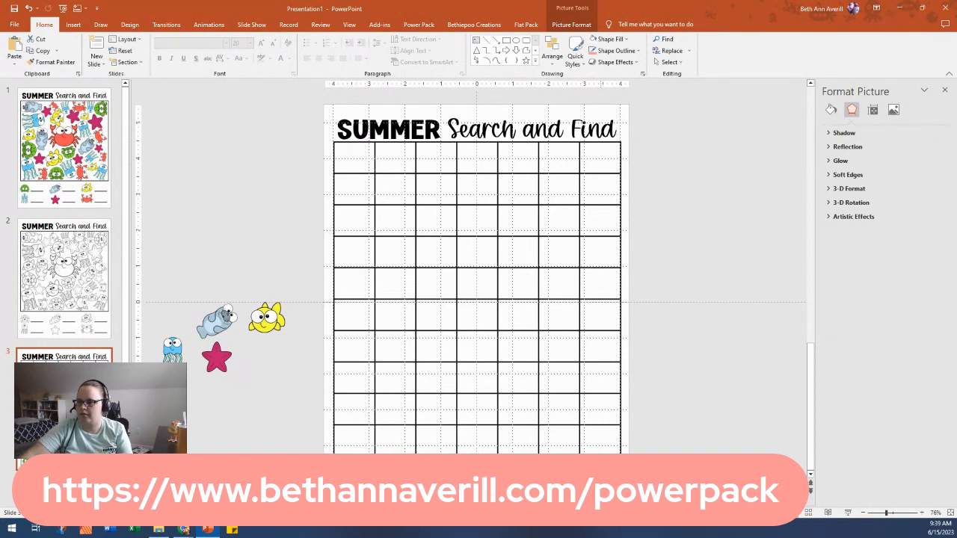
{"action": "left_click_drag", "start_coordinate": [601, 470], "coordinate": [601, 469]}
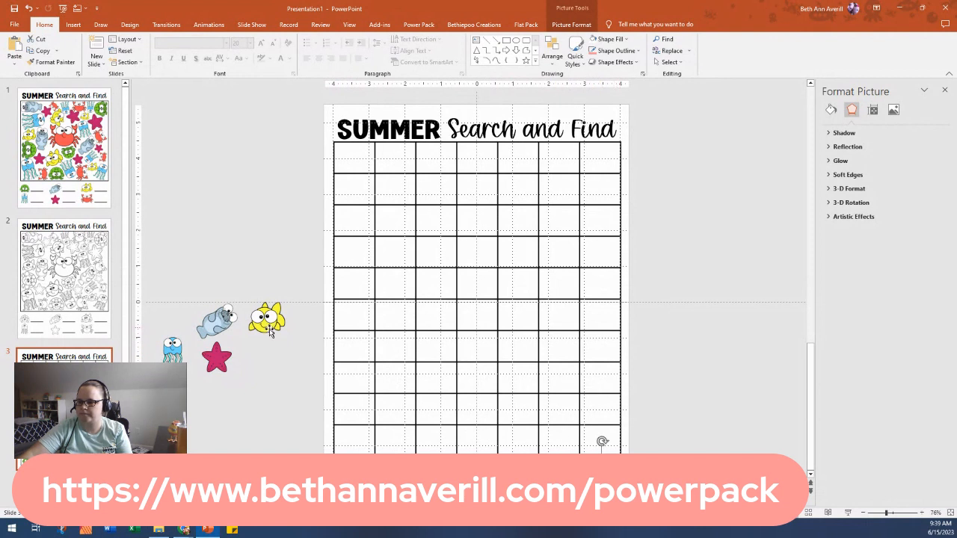
{"action": "left_click_drag", "start_coordinate": [276, 323], "coordinate": [413, 478]}
{"action": "left_click_drag", "start_coordinate": [563, 473], "coordinate": [560, 476]}
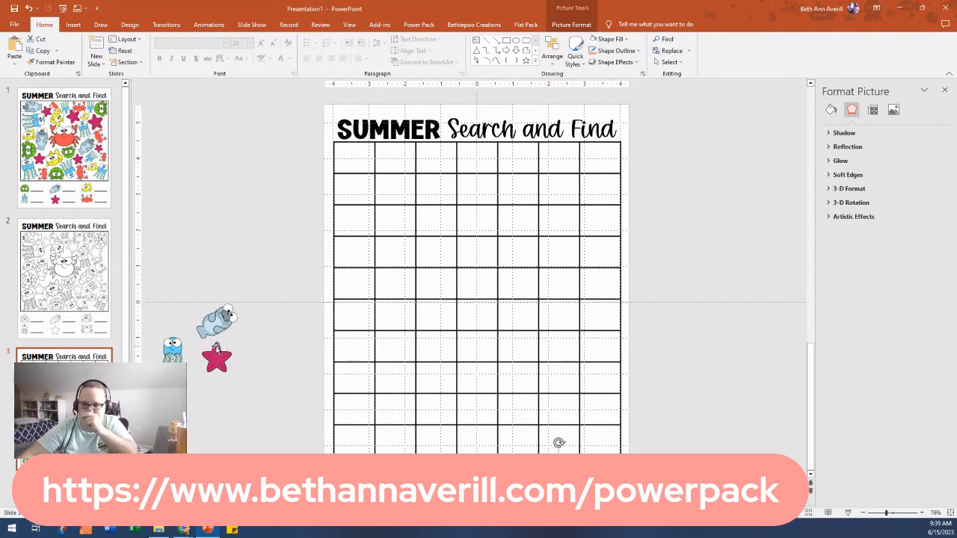
{"action": "left_click_drag", "start_coordinate": [219, 318], "coordinate": [490, 477]}
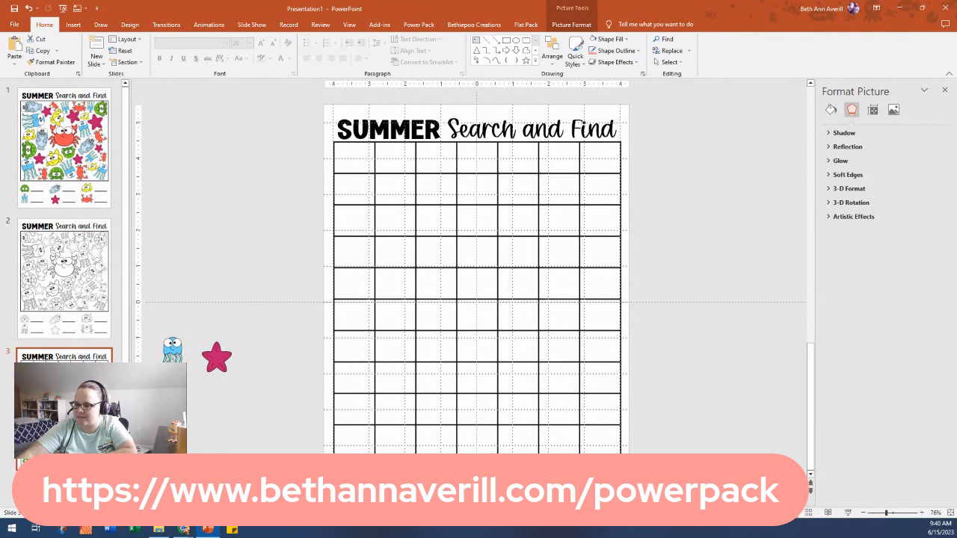
{"action": "left_click_drag", "start_coordinate": [225, 361], "coordinate": [520, 479]}
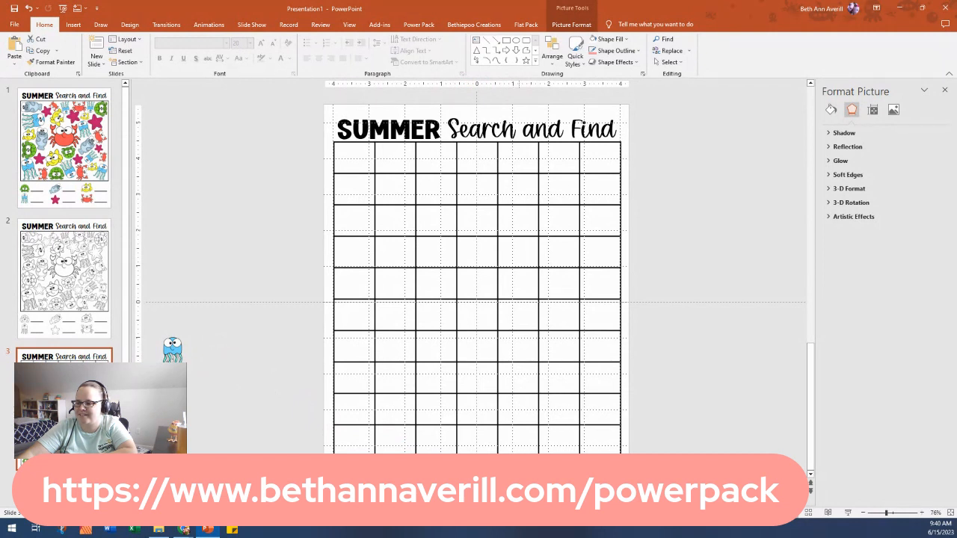
{"action": "left_click_drag", "start_coordinate": [173, 350], "coordinate": [329, 460]}
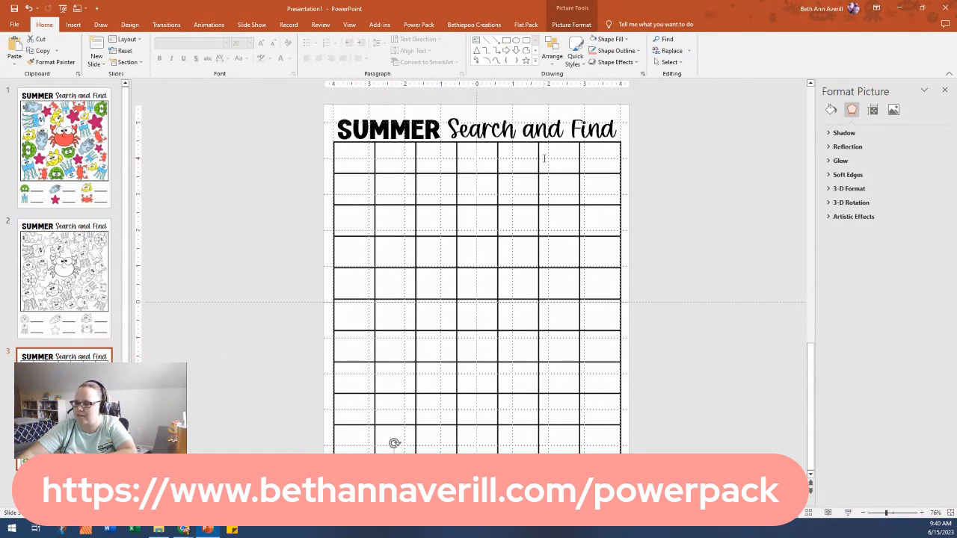
Step: Delete the table's last column and widen the remaining six columns to reach the page's right margin
{"action": "left_click", "coordinate": [394, 443]}
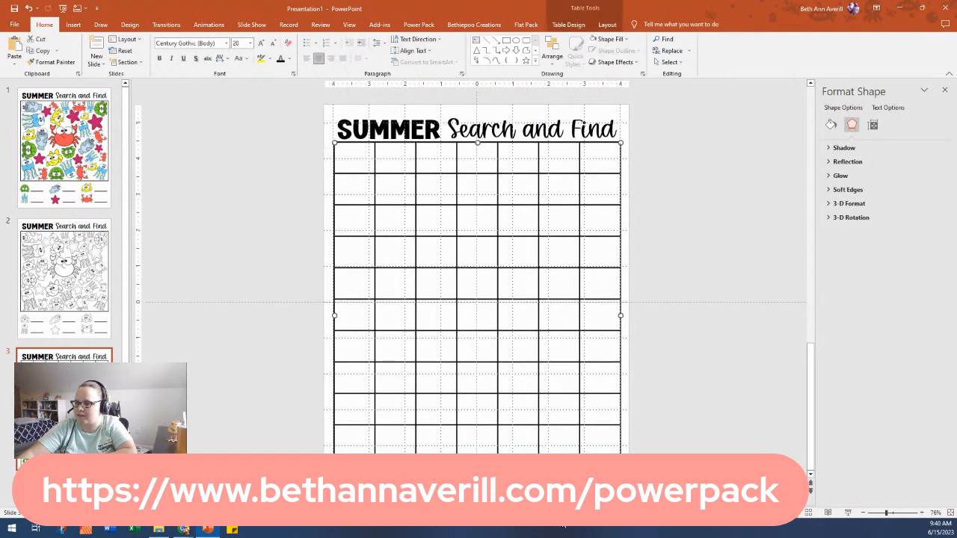
{"action": "left_click", "coordinate": [599, 139]}
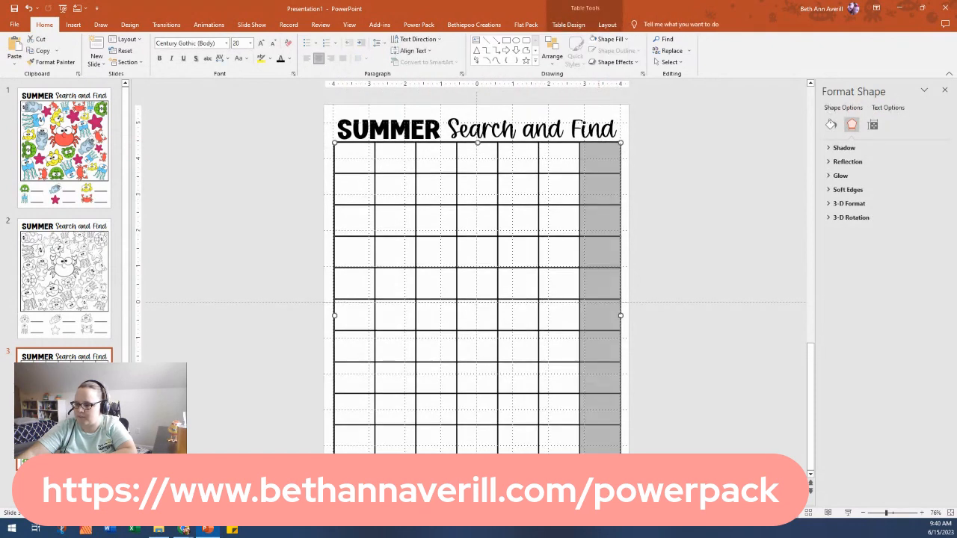
{"action": "key", "text": "BackSpace"}
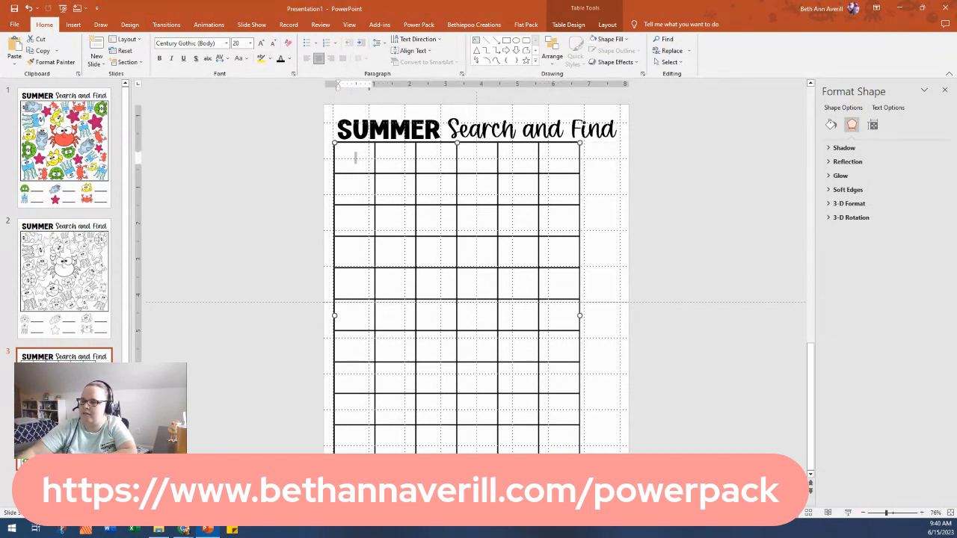
{"action": "left_click", "coordinate": [579, 346]}
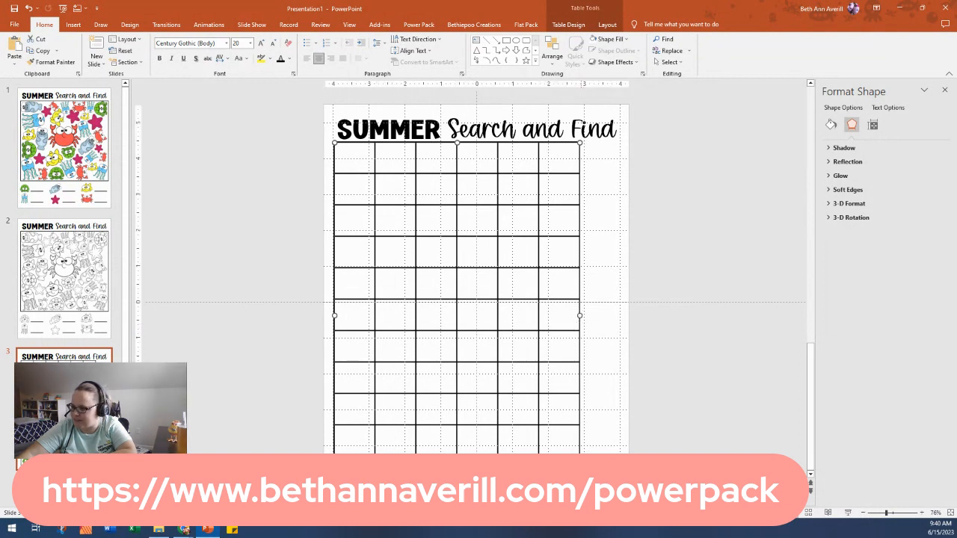
{"action": "left_click_drag", "start_coordinate": [580, 316], "coordinate": [619, 322]}
{"action": "left_click", "coordinate": [694, 353]}
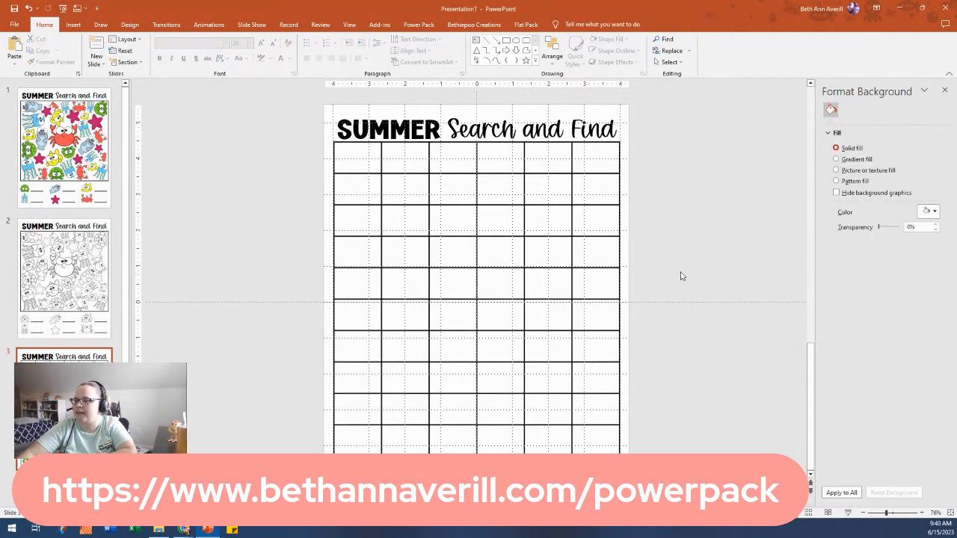
Step: Distribute the table's rows evenly and adjust the crab's position within its bottom-row cell
{"action": "left_click", "coordinate": [619, 255]}
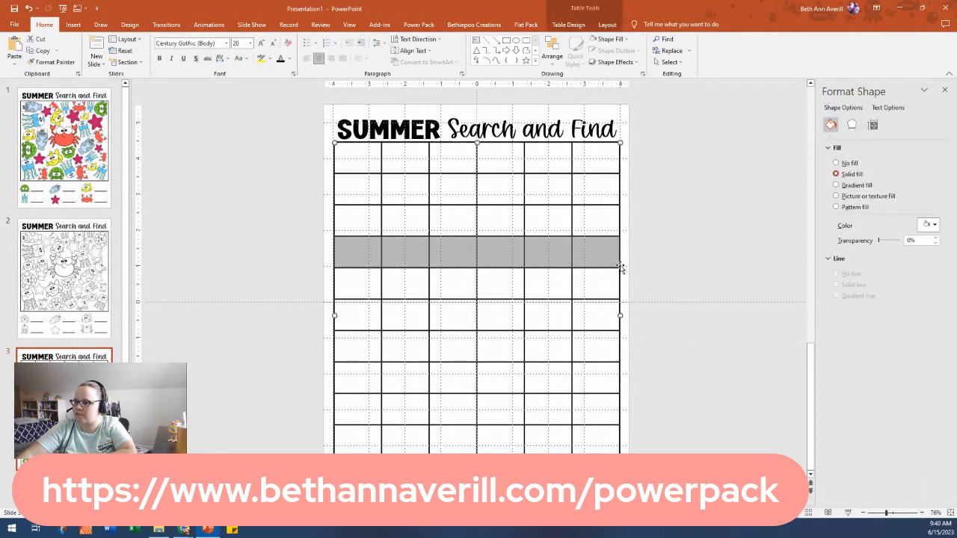
{"action": "left_click", "coordinate": [546, 238]}
{"action": "left_click", "coordinate": [568, 25]}
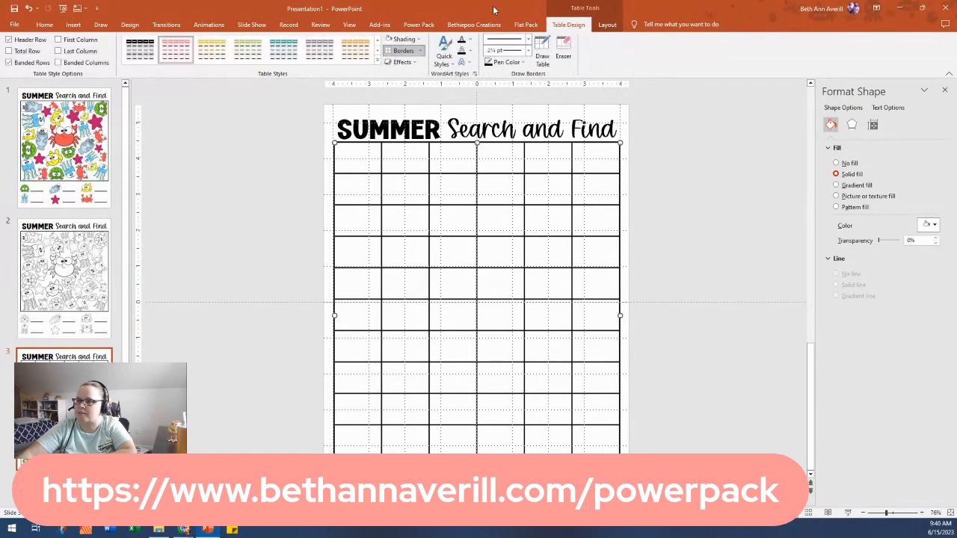
{"action": "left_click", "coordinate": [606, 24]}
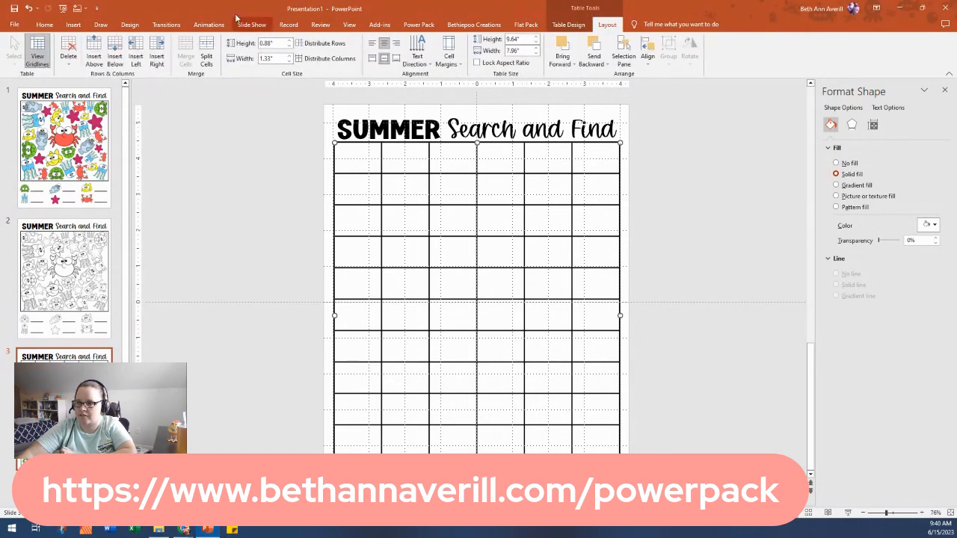
{"action": "left_click", "coordinate": [311, 45]}
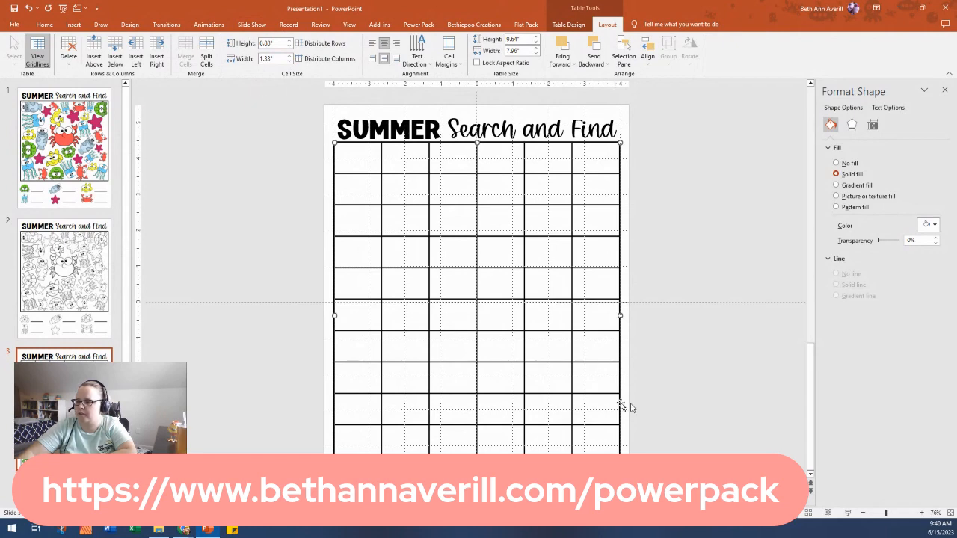
{"action": "left_click_drag", "start_coordinate": [590, 479], "coordinate": [593, 477]}
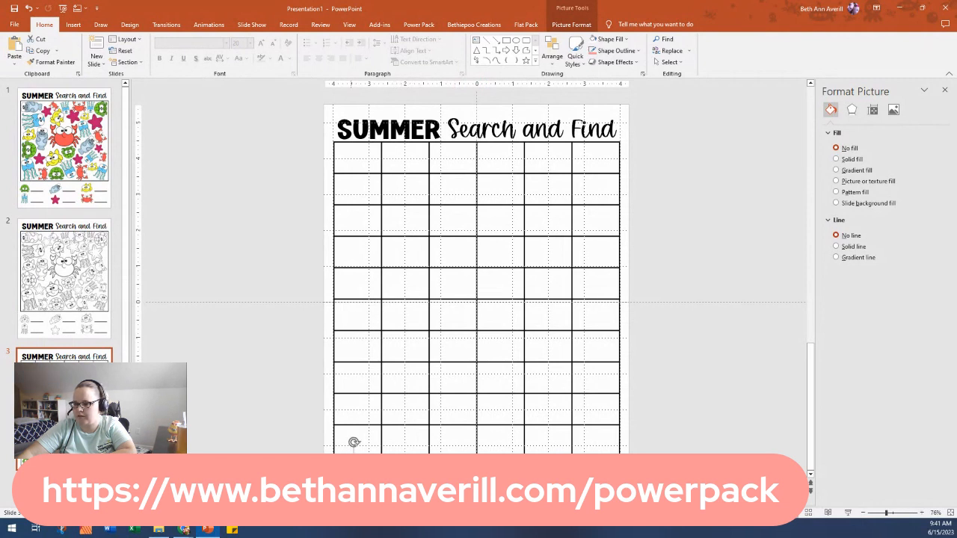
Step: Set the font of the table's ten rows above the animals to Arial Black and the font colour to grey
{"action": "left_click", "coordinate": [353, 155]}
{"action": "left_click_drag", "start_coordinate": [326, 156], "coordinate": [317, 436]}
{"action": "left_click", "coordinate": [226, 44]}
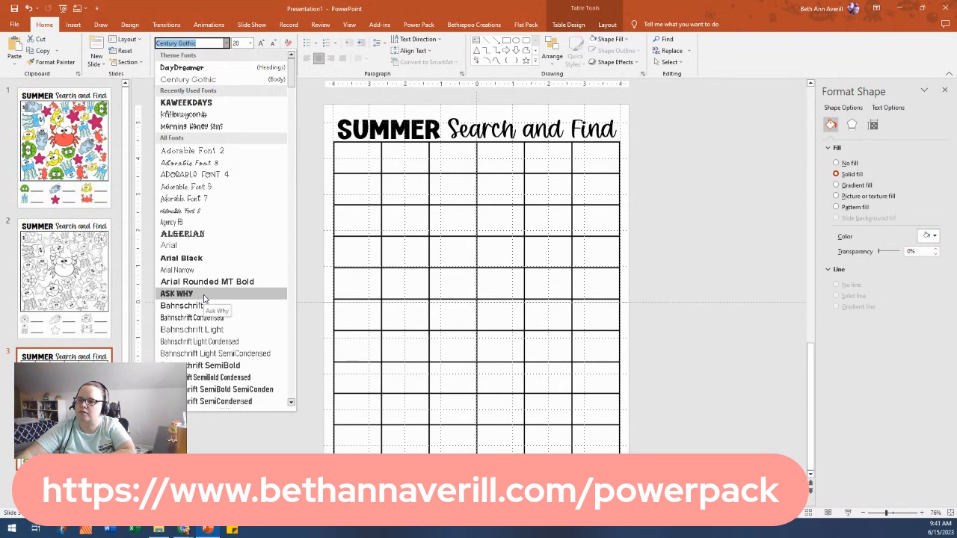
{"action": "left_click", "coordinate": [206, 257]}
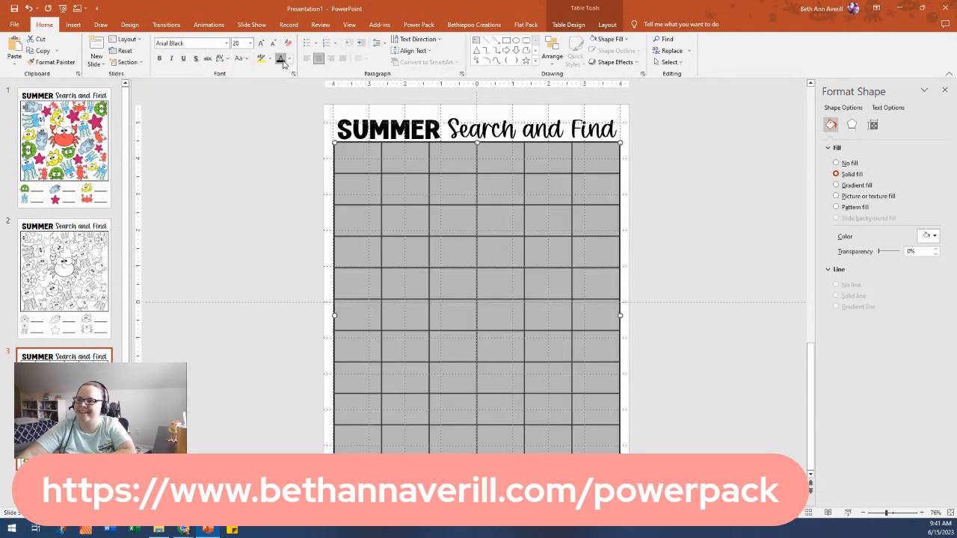
{"action": "left_click", "coordinate": [290, 59]}
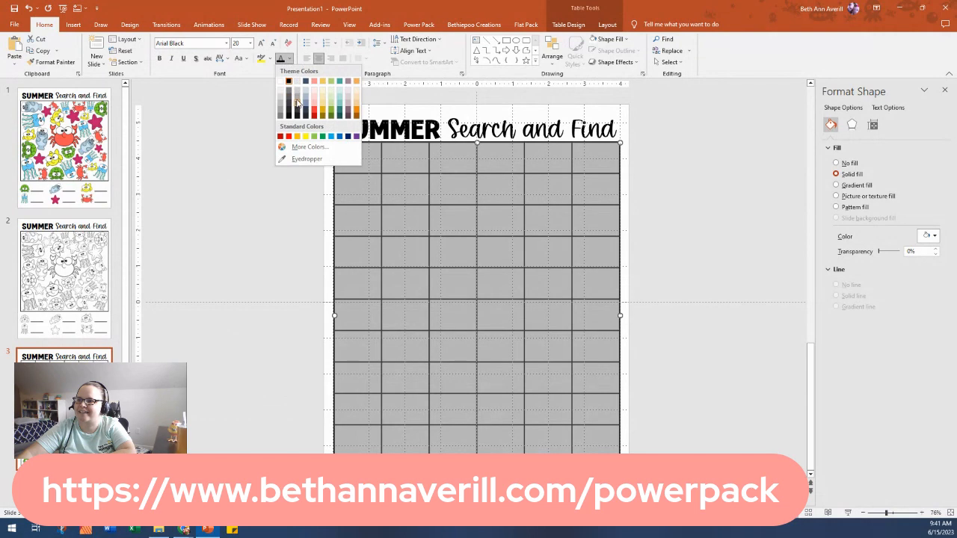
{"action": "left_click", "coordinate": [270, 181]}
{"action": "left_click", "coordinate": [270, 184]}
Step: Enter 10 in all six cells of the table's top row
{"action": "left_click", "coordinate": [354, 157]}
{"action": "type", "text": "10"}
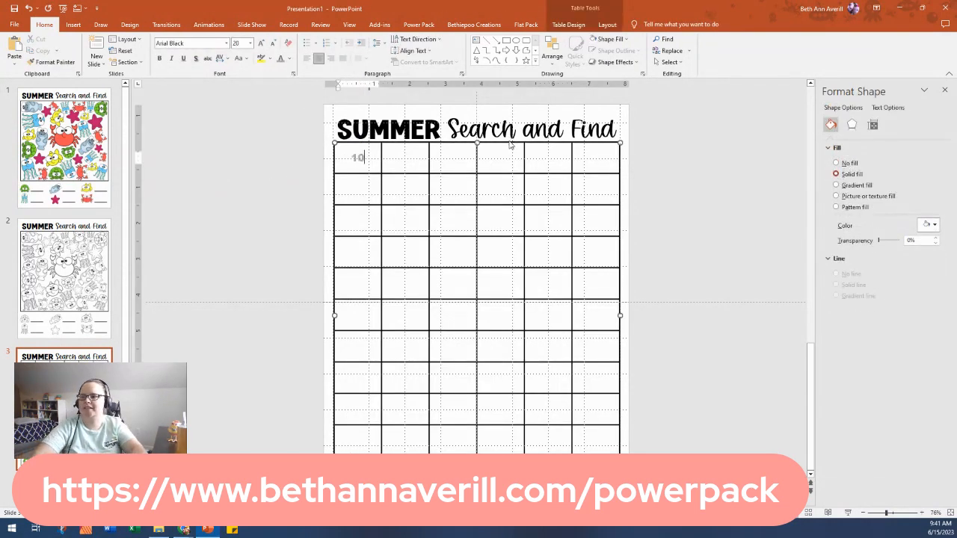
{"action": "key", "text": "Tab"}
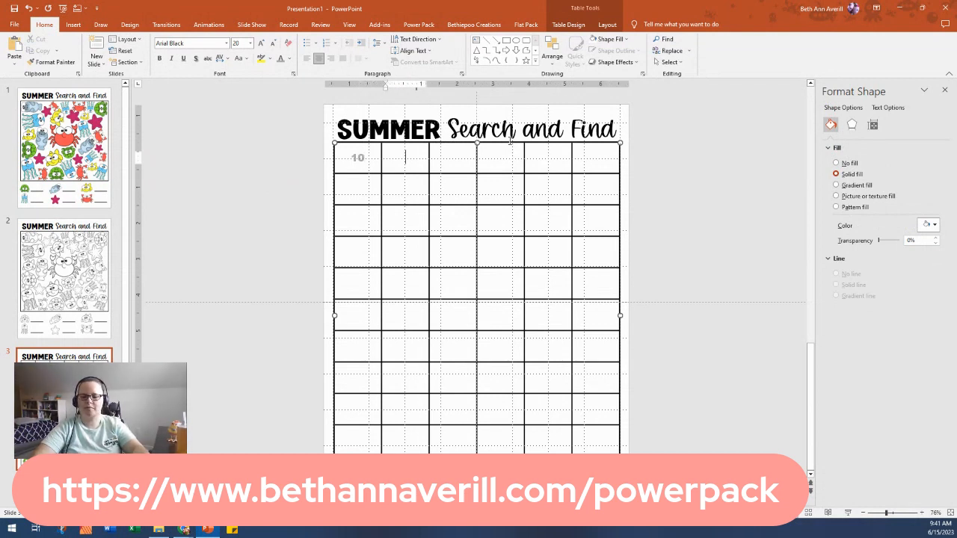
{"action": "type", "text": "10"}
{"action": "key", "text": "Tab"}
{"action": "type", "text": "10"}
{"action": "key", "text": "Tab"}
{"action": "type", "text": "10"}
{"action": "key", "text": "Tab"}
{"action": "type", "text": "101"}
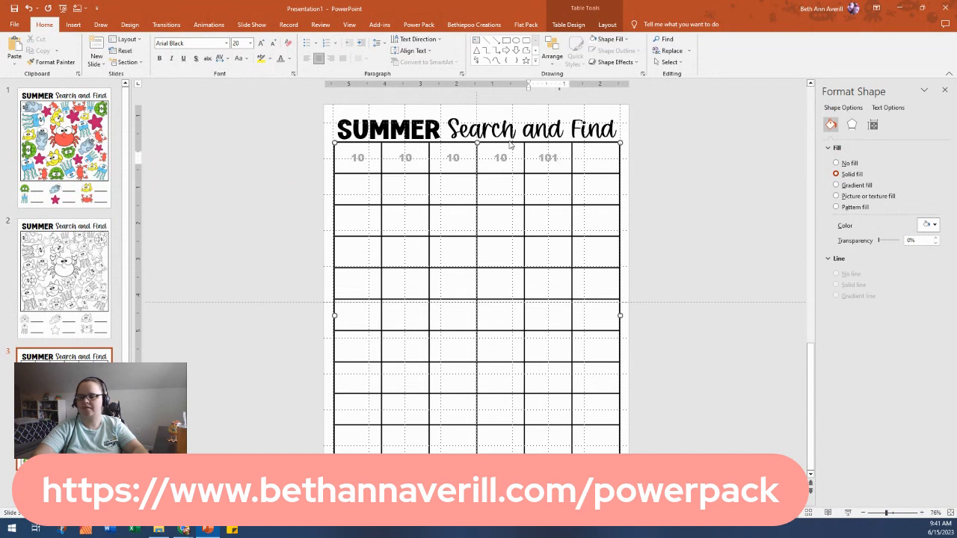
{"action": "key", "text": "Tab"}
{"action": "type", "text": "10"}
{"action": "key", "text": "Tab"}
Step: Enter 9 in every cell of the table's second row and 8 in every cell of the third row
{"action": "type", "text": "9\t9\t9\t9\t9\t9\t"}
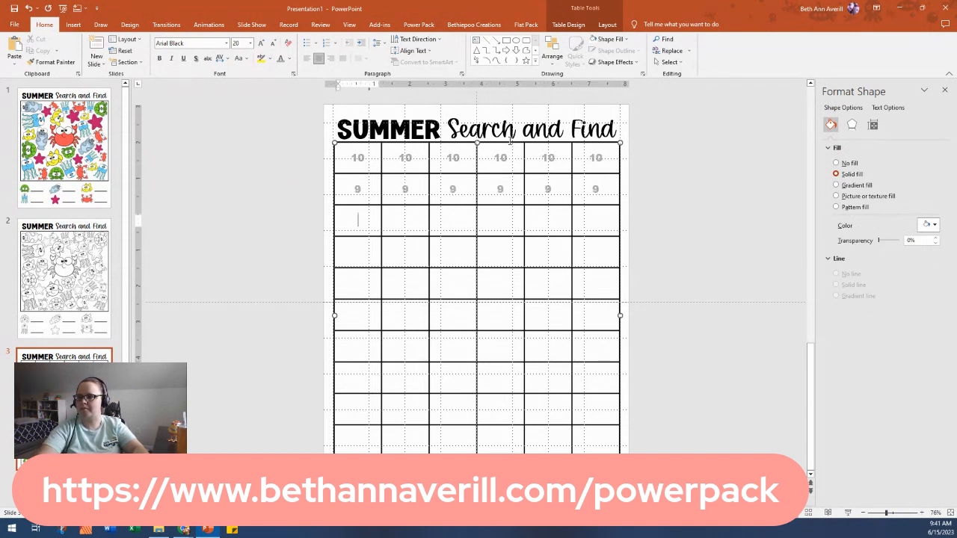
{"action": "type", "text": "8\t8\t8\t8\t8\t"}
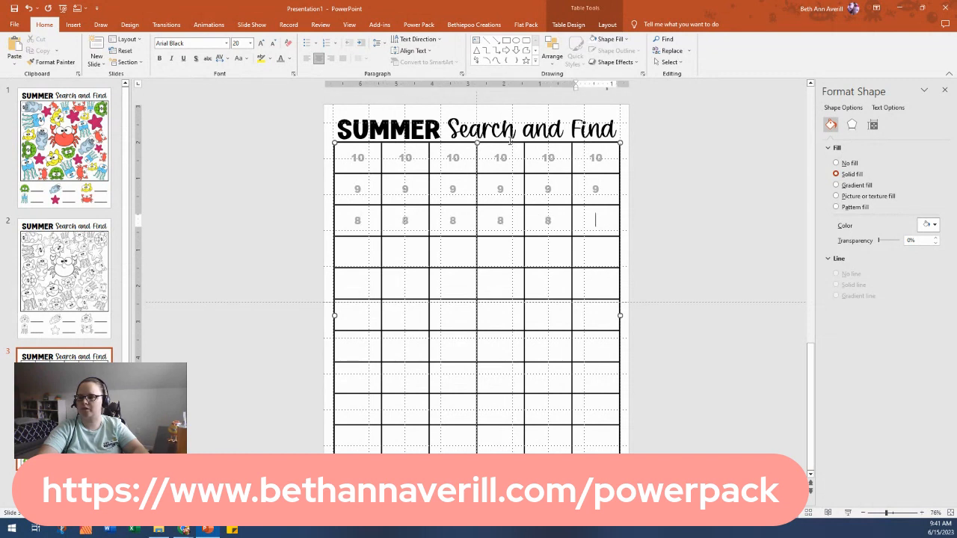
{"action": "type", "text": "8"}
{"action": "key", "text": "Tab"}
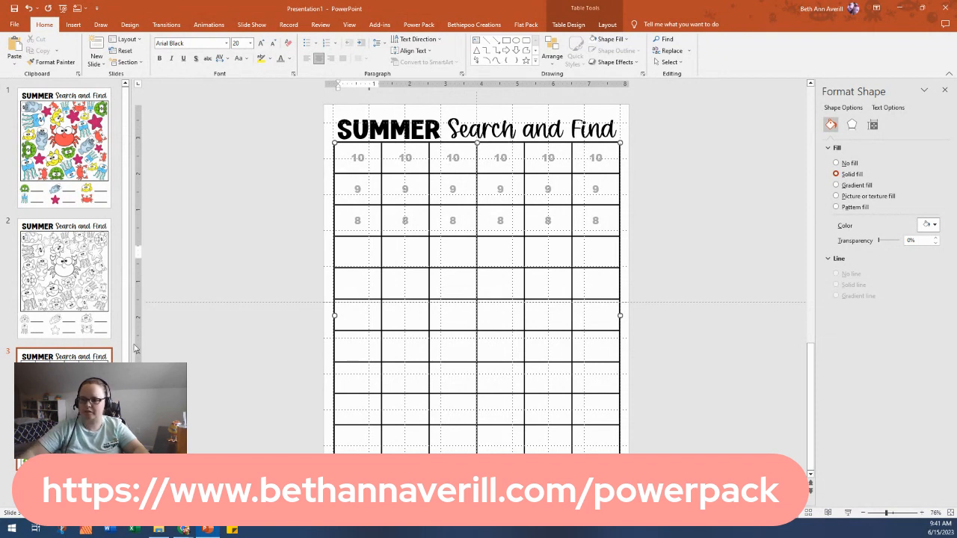
Step: Duplicate the graphing page on slide 3
{"action": "right_click", "coordinate": [77, 359]}
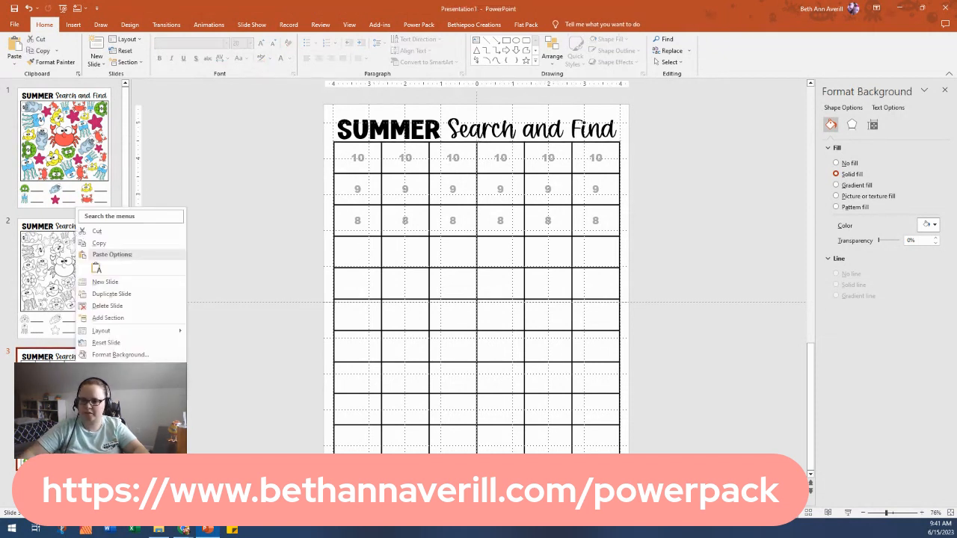
{"action": "left_click", "coordinate": [110, 294]}
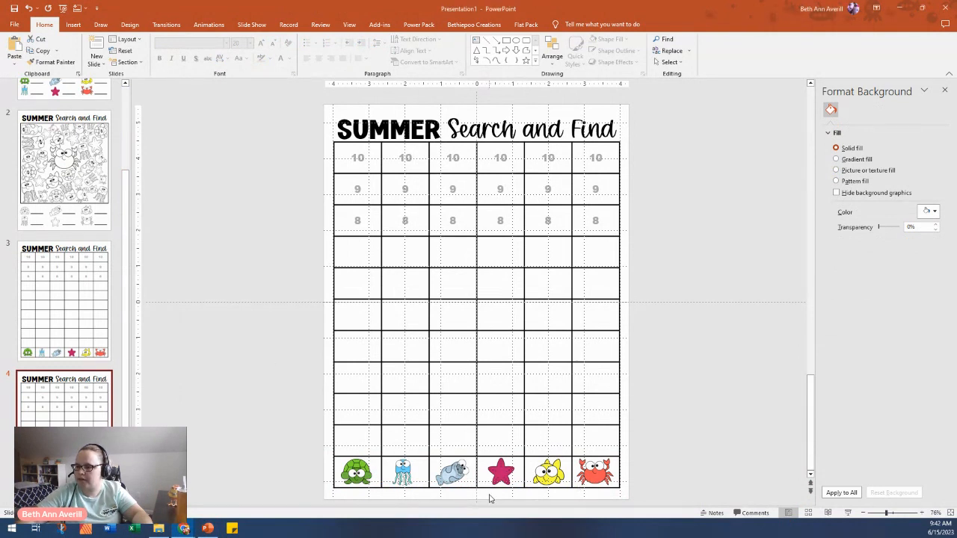
{"action": "left_click", "coordinate": [353, 478]}
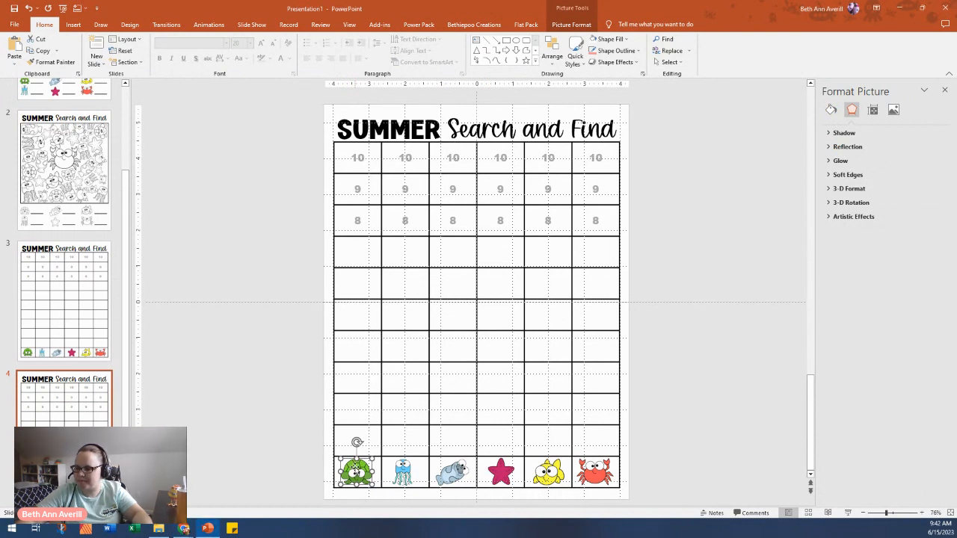
{"action": "left_click", "coordinate": [332, 317]}
Step: Set the font size of the ten rows above the animals to 44 on slide 4, and return to slide 3
{"action": "left_click_drag", "start_coordinate": [330, 153], "coordinate": [322, 435]}
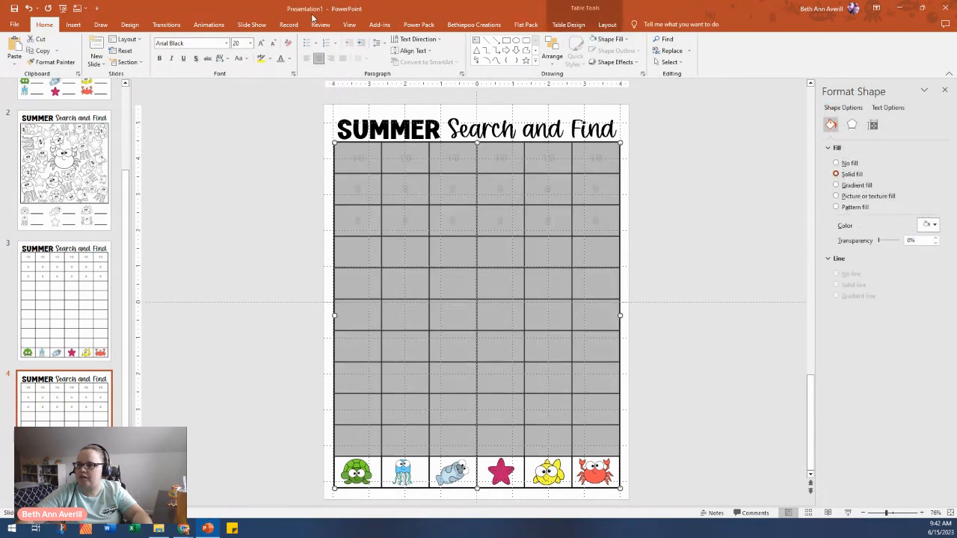
{"action": "left_click", "coordinate": [261, 43]}
{"action": "left_click", "coordinate": [261, 43]}
{"action": "left_click", "coordinate": [261, 44]}
{"action": "left_click", "coordinate": [261, 43]}
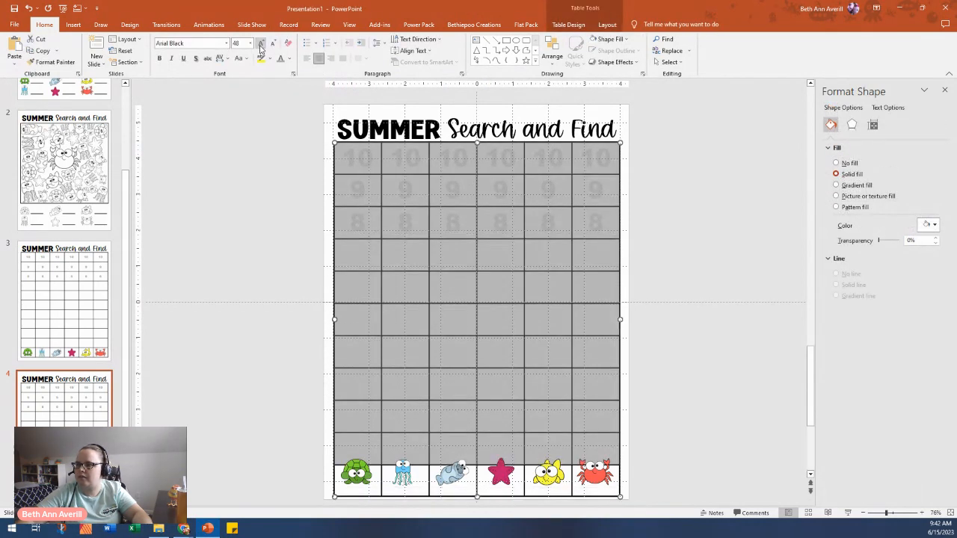
{"action": "left_click", "coordinate": [261, 43]}
{"action": "left_click", "coordinate": [261, 44]}
{"action": "left_click", "coordinate": [273, 43]}
{"action": "left_click", "coordinate": [274, 43]}
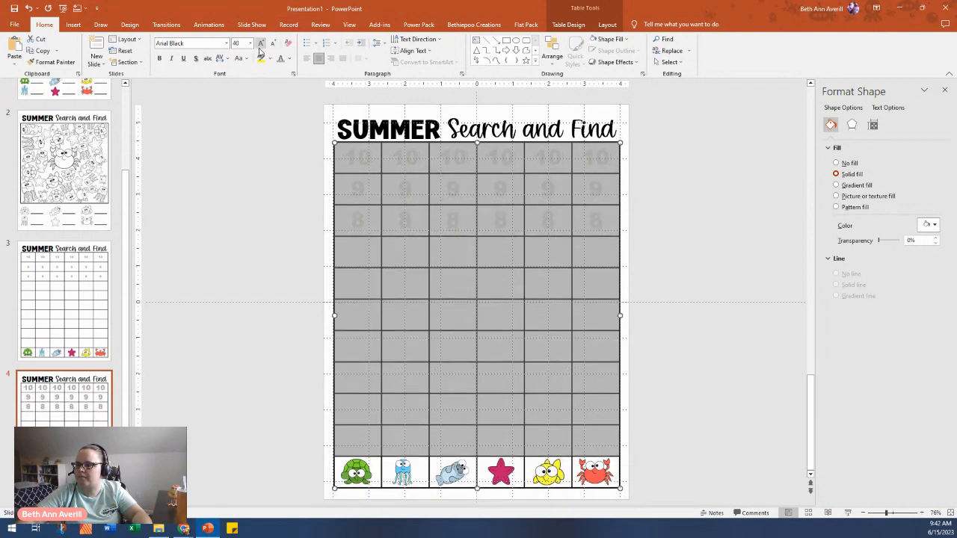
{"action": "left_click", "coordinate": [678, 268]}
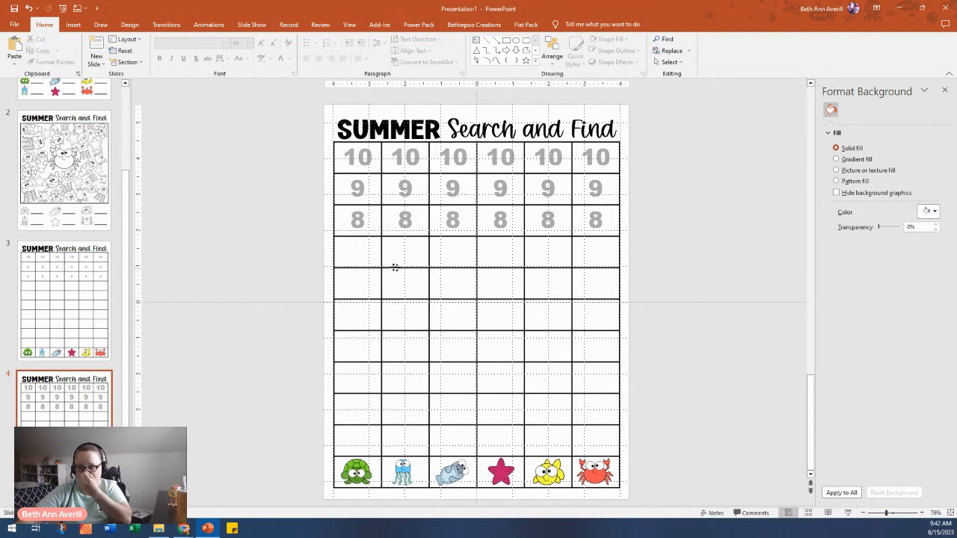
{"action": "left_click", "coordinate": [369, 255]}
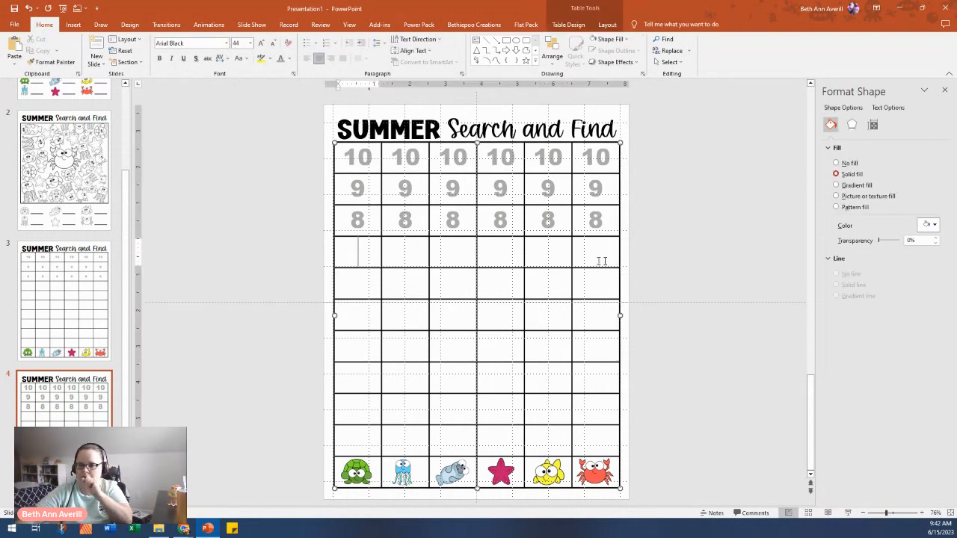
{"action": "left_click", "coordinate": [82, 306]}
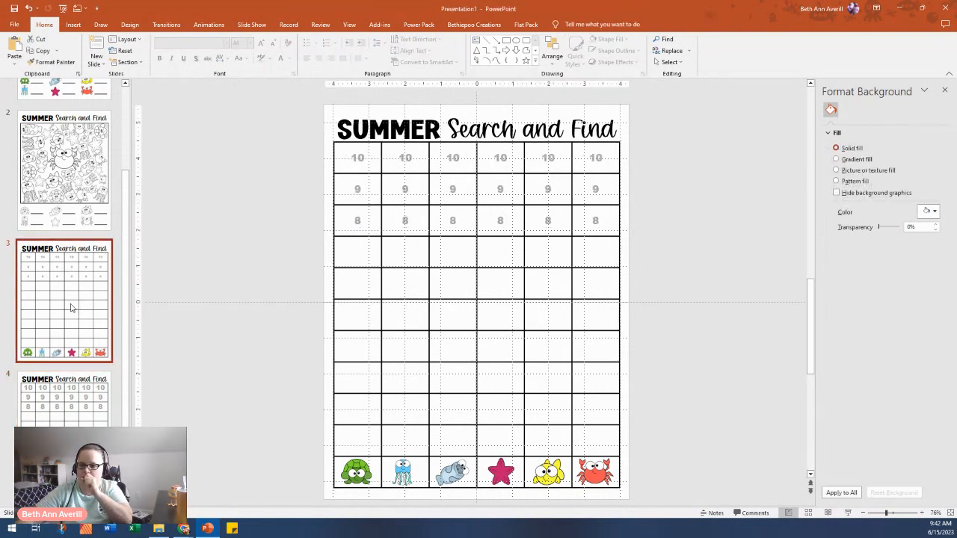
Step: Try to clear the numbers from the table's top three rows all at once, and undo the deletion
{"action": "left_click_drag", "start_coordinate": [329, 153], "coordinate": [326, 230]}
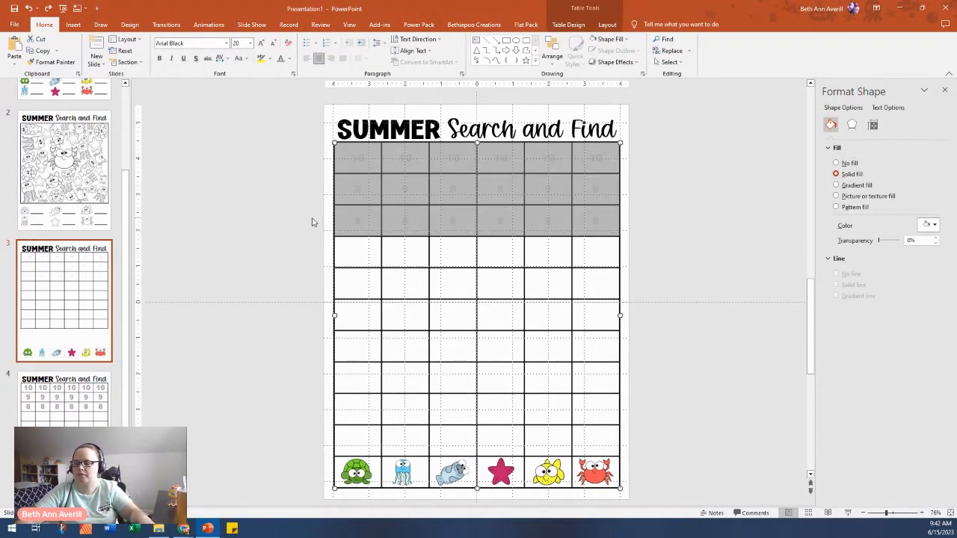
{"action": "left_click", "coordinate": [324, 168]}
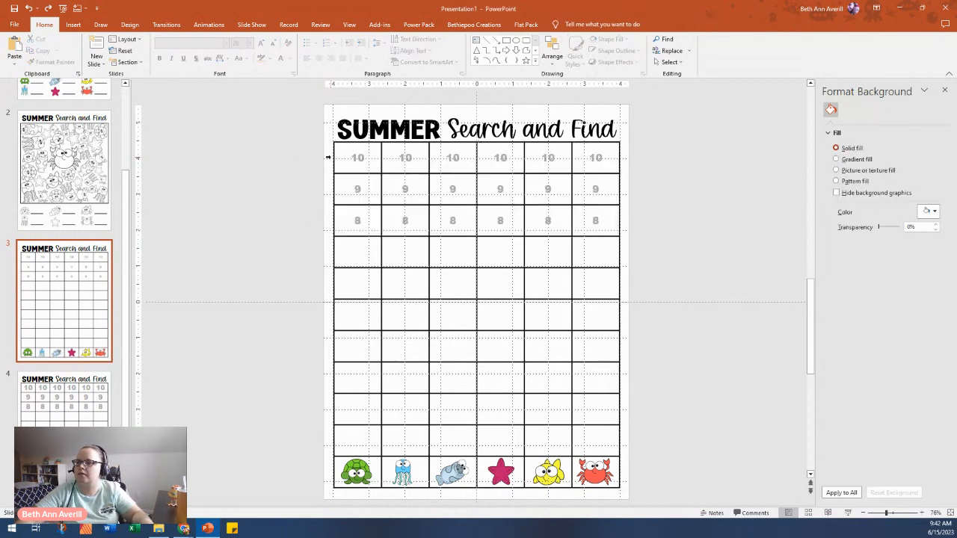
{"action": "left_click_drag", "start_coordinate": [347, 165], "coordinate": [605, 221]}
{"action": "key", "text": "BackSpace"}
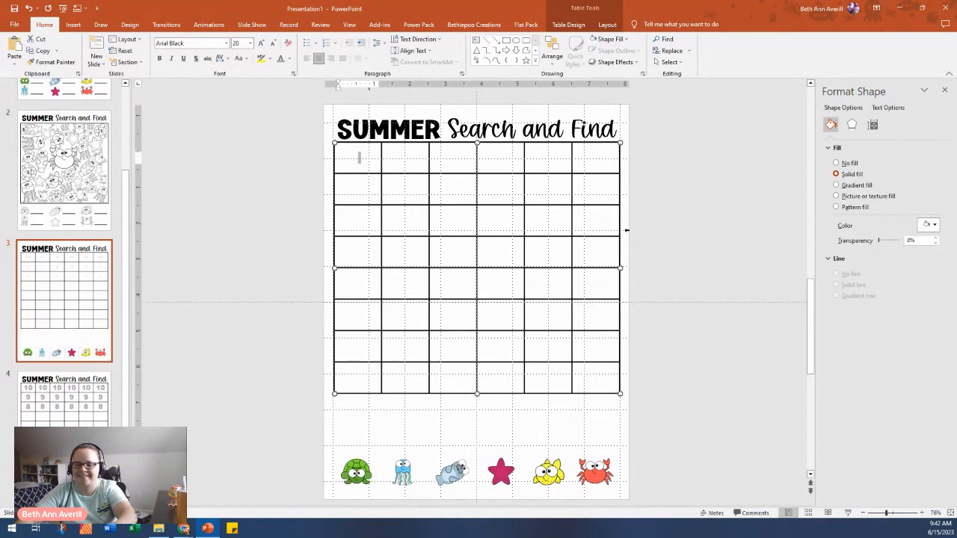
{"action": "key", "text": "ctrl+z"}
{"action": "left_click", "coordinate": [548, 211]}
{"action": "left_click", "coordinate": [606, 221]}
Step: Clear the numbers cell by cell from the top three rows of the table on slide 3
{"action": "double_click", "coordinate": [369, 168]}
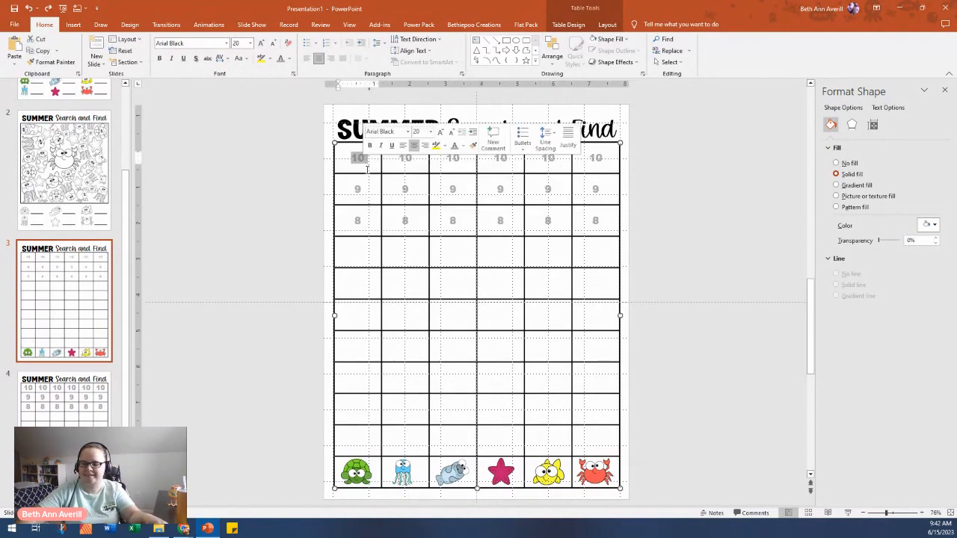
{"action": "key", "text": "BackSpace"}
{"action": "key", "text": "Tab"}
{"action": "key", "text": "BackSpace"}
{"action": "key", "text": "Tab"}
{"action": "key", "text": "BackSpace"}
{"action": "key", "text": "Tab"}
{"action": "key", "text": "BackSpace"}
{"action": "key", "text": "Tab"}
{"action": "key", "text": "BackSpace"}
{"action": "key", "text": "Tab"}
{"action": "key", "text": "BackSpace"}
{"action": "key", "text": "Tab"}
{"action": "key", "text": "BackSpace"}
{"action": "key", "text": "Tab"}
{"action": "key", "text": "BackSpace"}
{"action": "key", "text": "Tab"}
{"action": "key", "text": "BackSpace"}
{"action": "key", "text": "Tab"}
{"action": "key", "text": "BackSpace"}
{"action": "key", "text": "Tab"}
{"action": "key", "text": "BackSpace"}
{"action": "key", "text": "Tab"}
{"action": "key", "text": "BackSpace"}
{"action": "key", "text": "Tab"}
{"action": "key", "text": "BackSpace"}
{"action": "key", "text": "Tab"}
{"action": "key", "text": "BackSpace"}
{"action": "key", "text": "Tab"}
{"action": "key", "text": "BackSpace"}
{"action": "key", "text": "Tab"}
{"action": "key", "text": "BackSpace"}
{"action": "key", "text": "Tab"}
{"action": "key", "text": "BackSpace"}
{"action": "key", "text": "Tab"}
{"action": "key", "text": "BackSpace"}
{"action": "key", "text": "Tab"}
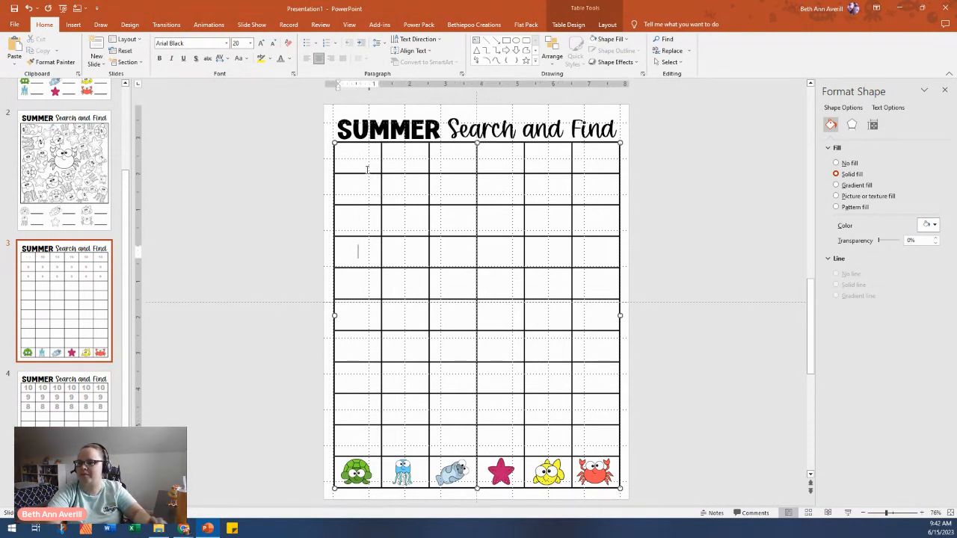
{"action": "left_click", "coordinate": [73, 287]}
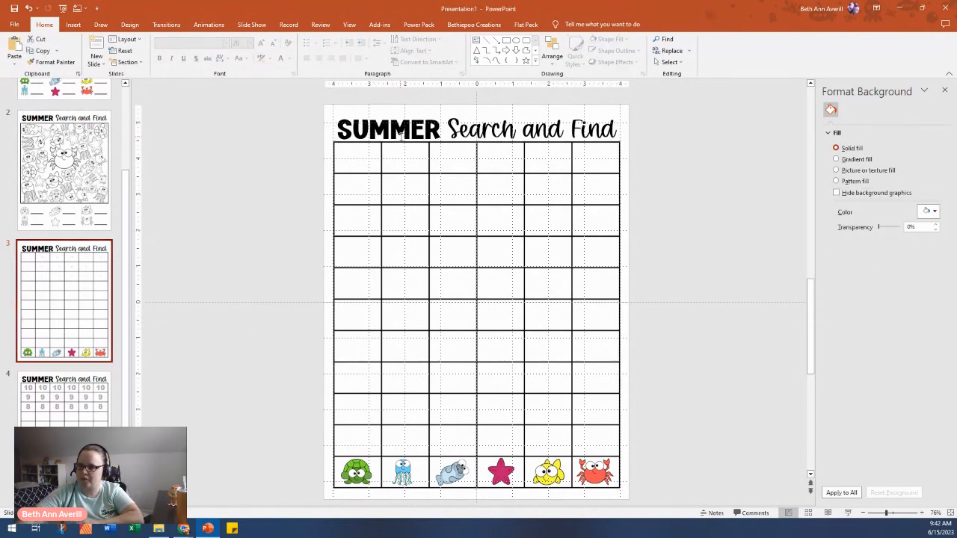
Step: Shade the table's jellyfish column light grey
{"action": "left_click", "coordinate": [407, 495]}
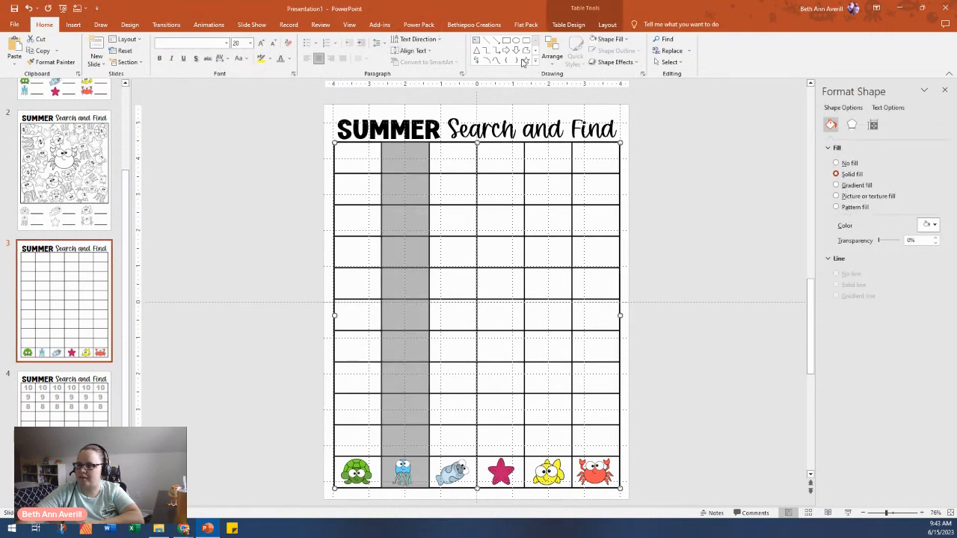
{"action": "left_click", "coordinate": [569, 24]}
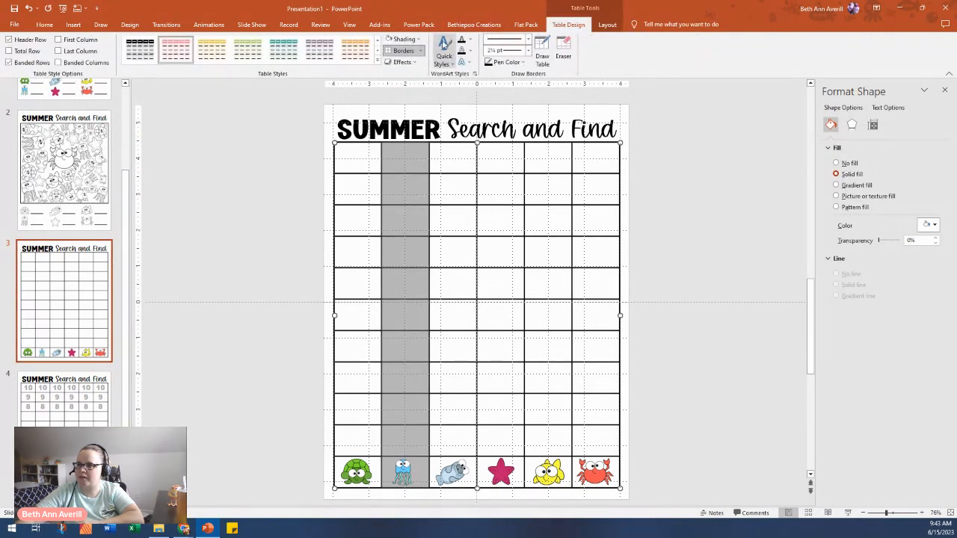
{"action": "left_click", "coordinate": [419, 39]}
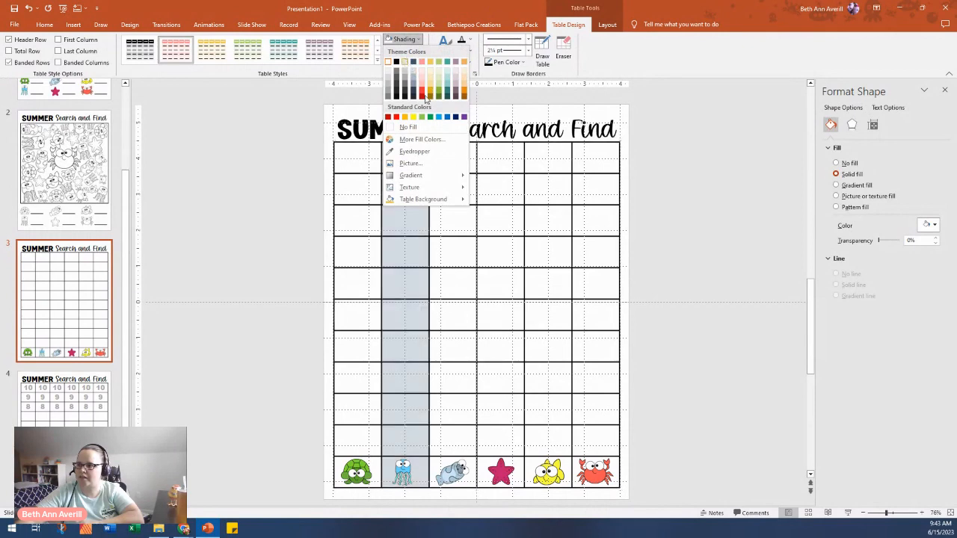
{"action": "left_click", "coordinate": [413, 74]}
Step: Shade the table's starfish column light grey
{"action": "left_click", "coordinate": [501, 499]}
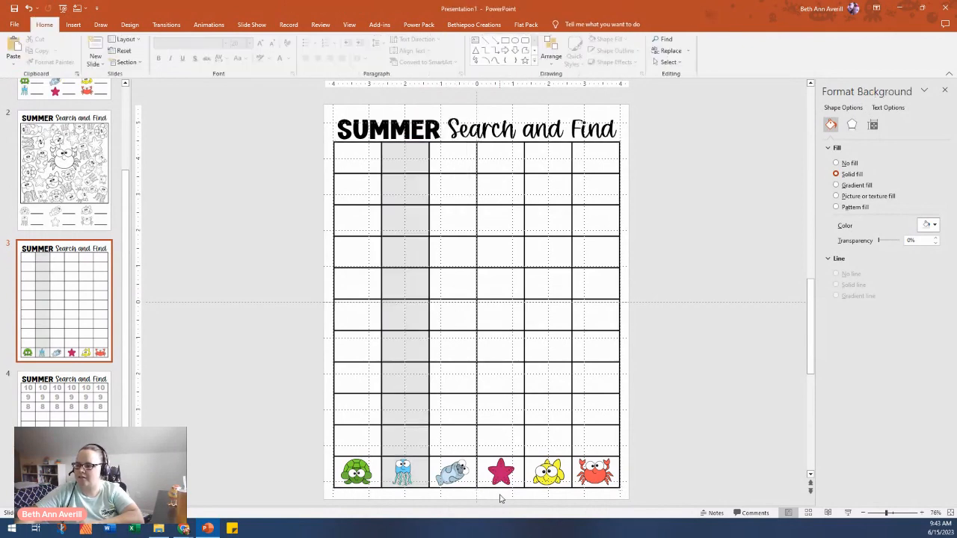
{"action": "left_click", "coordinate": [501, 492]}
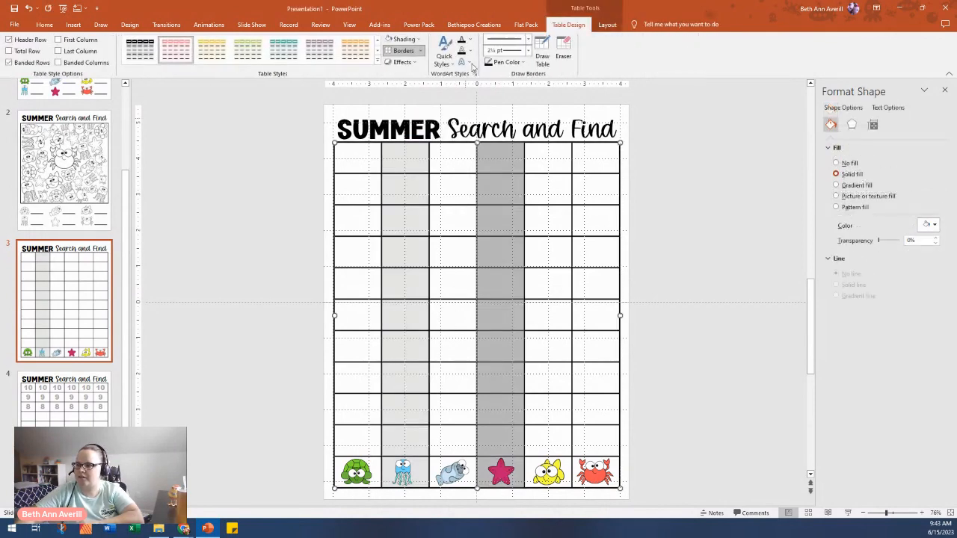
{"action": "left_click", "coordinate": [403, 41]}
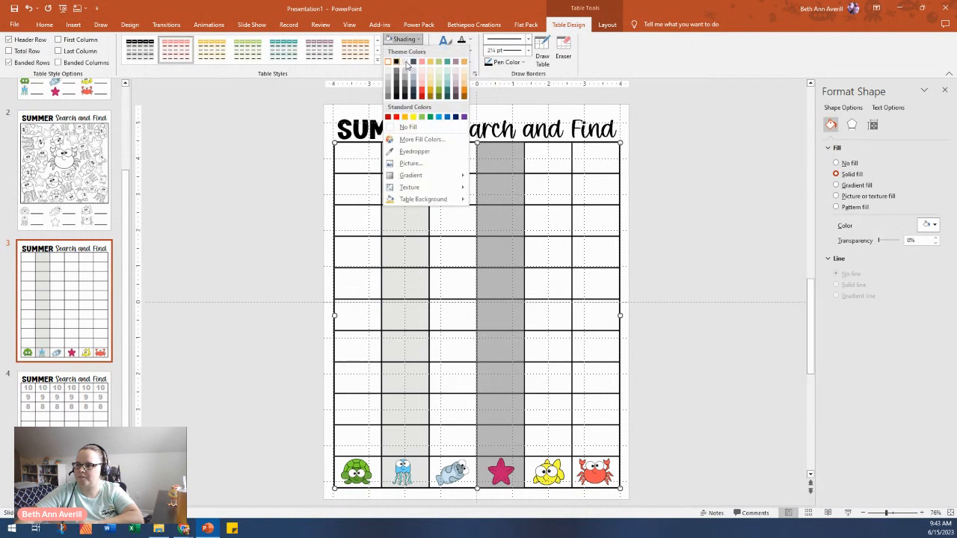
{"action": "left_click", "coordinate": [407, 66]}
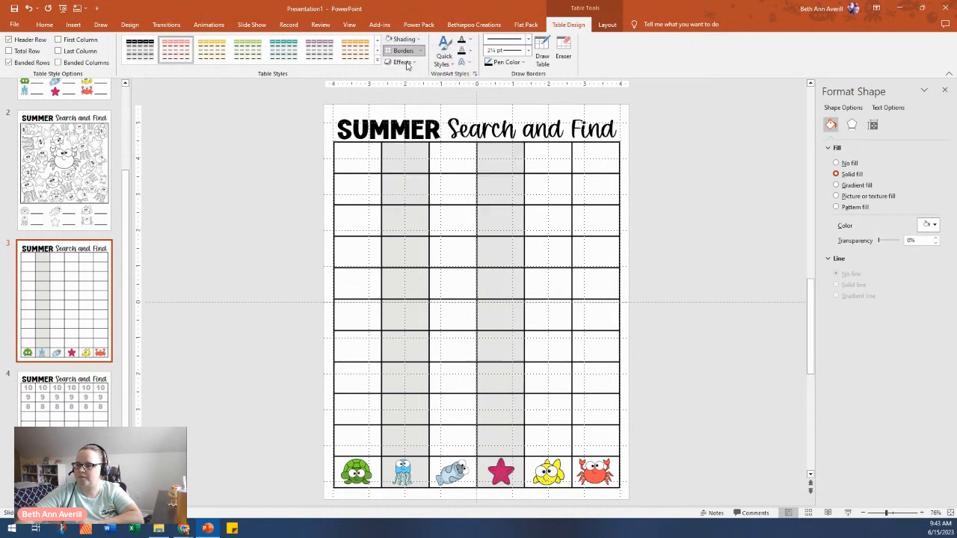
Step: Fill the crab column with the red sampled from the crab picture and make that fill about 68% transparent
{"action": "left_click", "coordinate": [588, 494]}
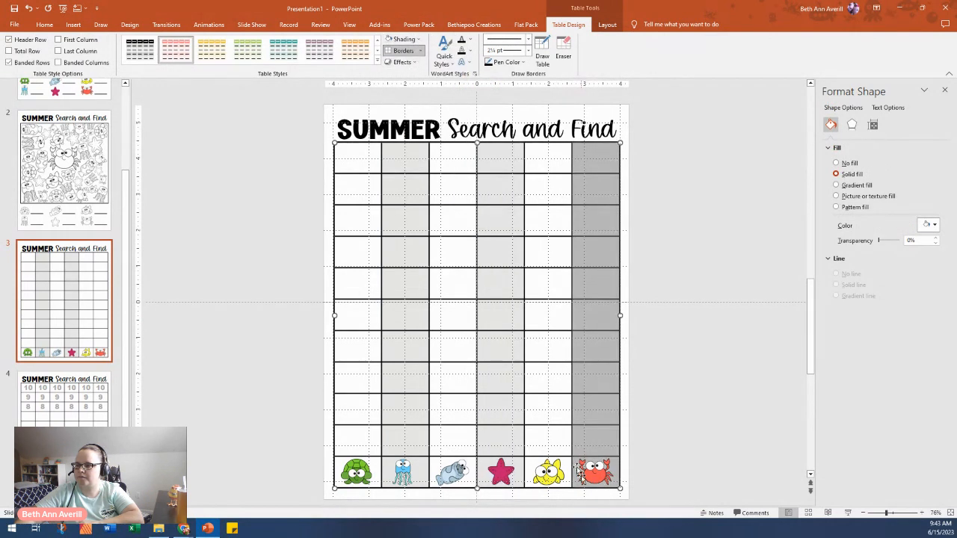
{"action": "left_click", "coordinate": [400, 41]}
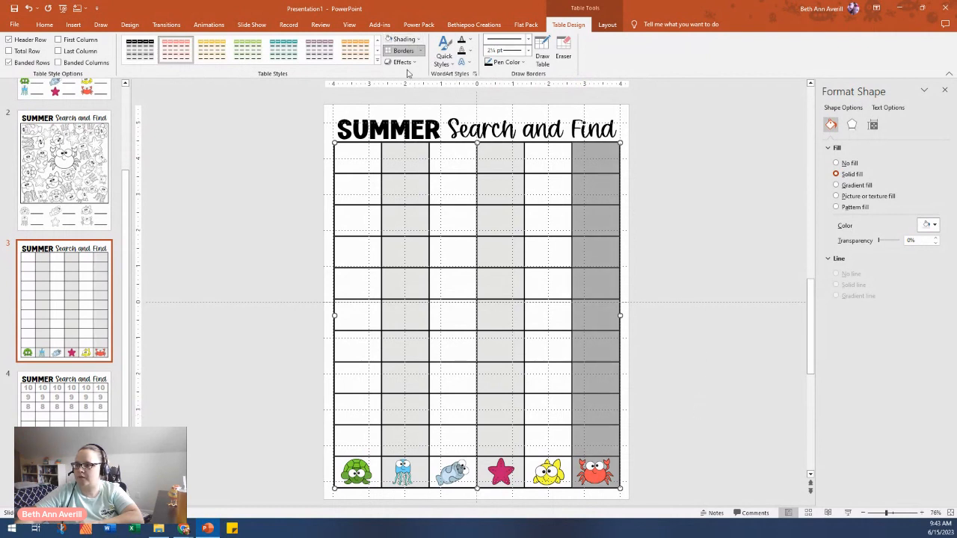
{"action": "left_click", "coordinate": [419, 39]}
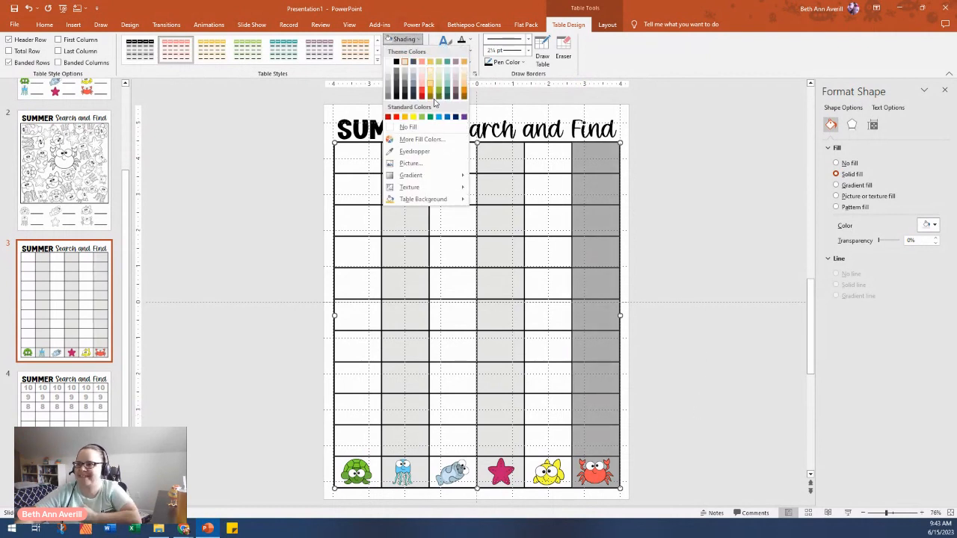
{"action": "left_click", "coordinate": [415, 151]}
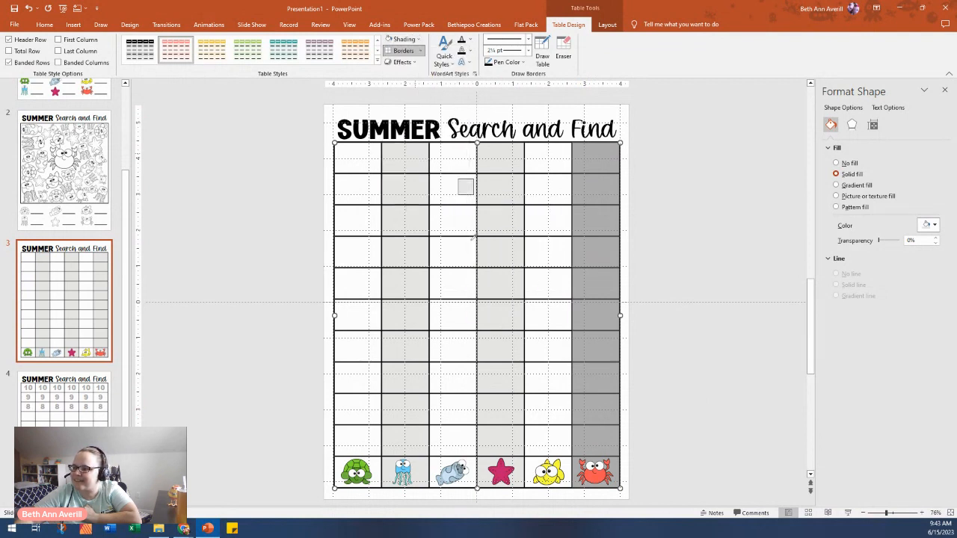
{"action": "left_click", "coordinate": [594, 478]}
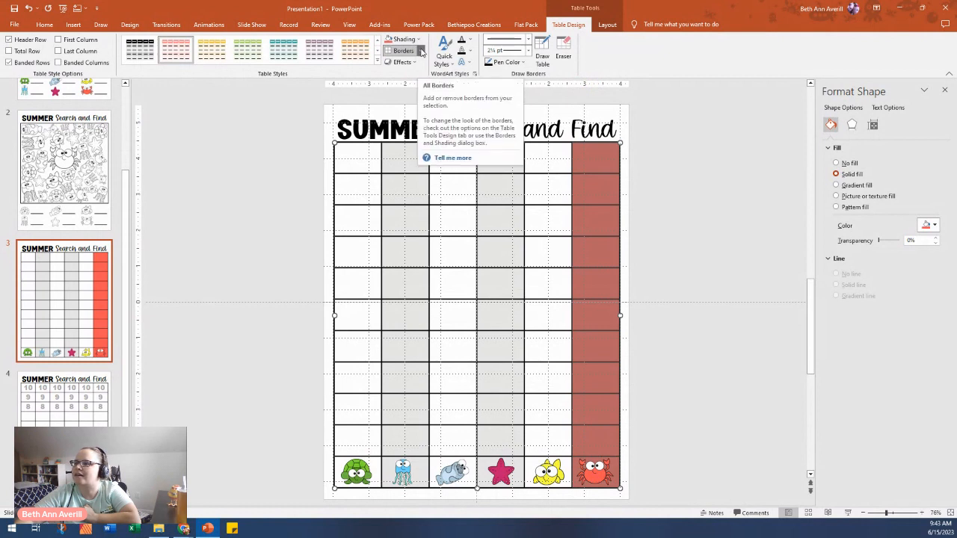
{"action": "left_click_drag", "start_coordinate": [881, 241], "coordinate": [887, 243]}
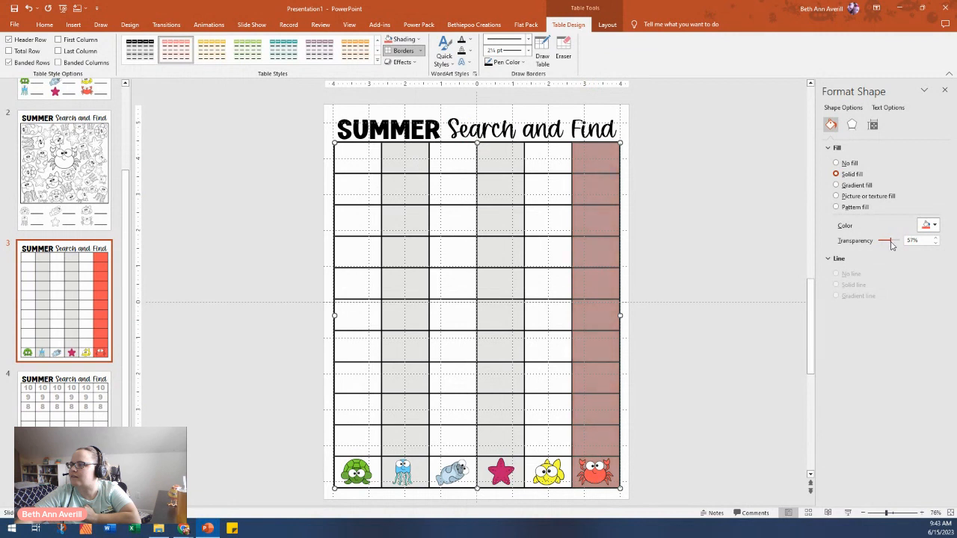
{"action": "left_click", "coordinate": [758, 336]}
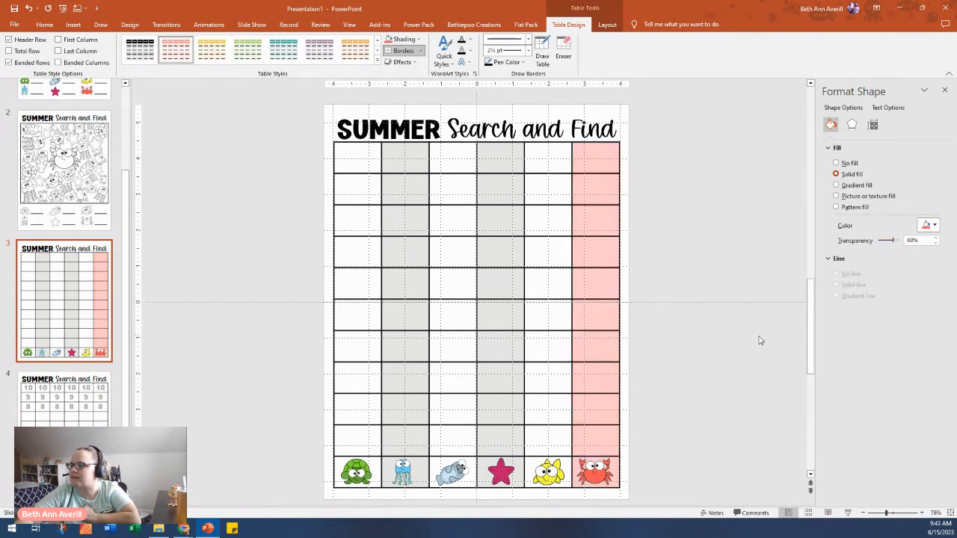
Step: Fill the whole table on slide 3 with white at 70% transparency
{"action": "left_click", "coordinate": [623, 486]}
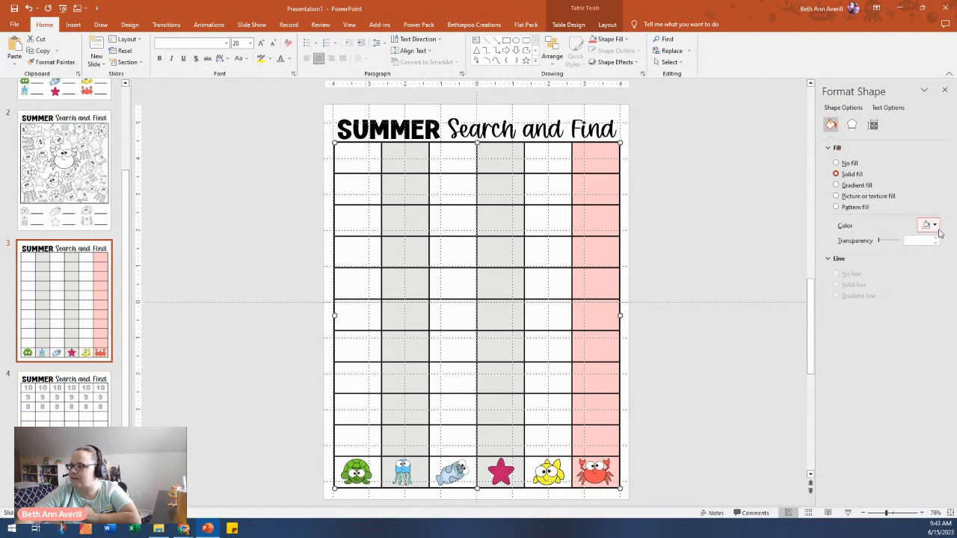
{"action": "left_click", "coordinate": [938, 228]}
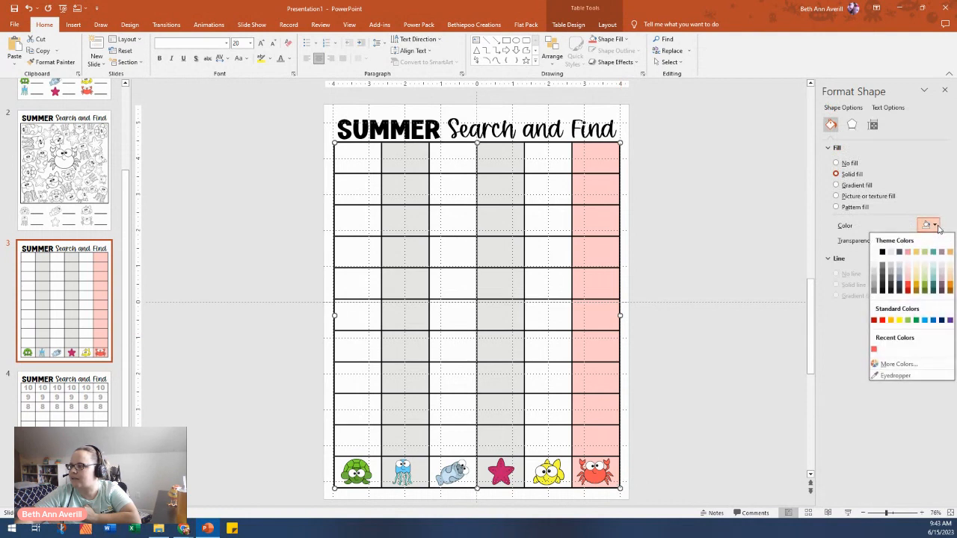
{"action": "left_click", "coordinate": [874, 253]}
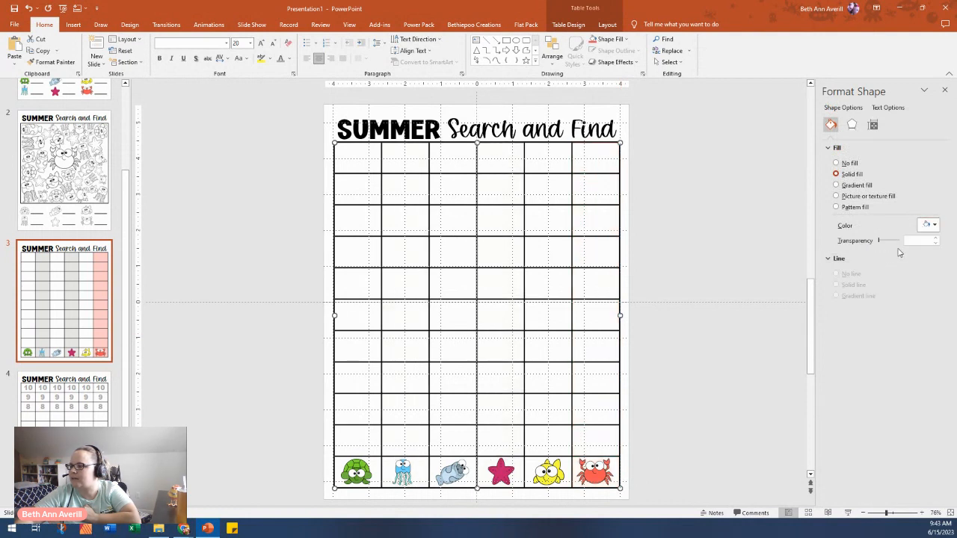
{"action": "left_click_drag", "start_coordinate": [882, 244], "coordinate": [890, 246]}
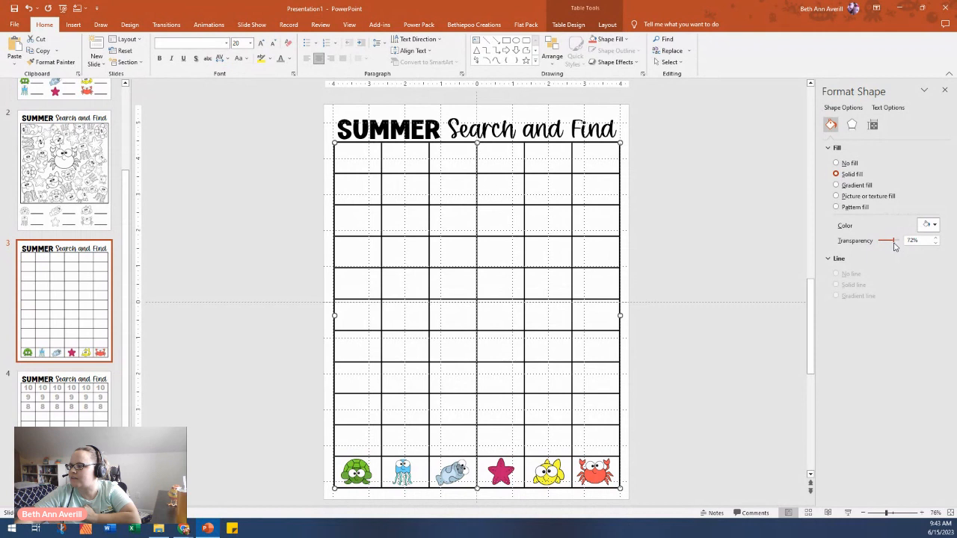
{"action": "left_click", "coordinate": [936, 243]}
{"action": "left_click", "coordinate": [937, 243]}
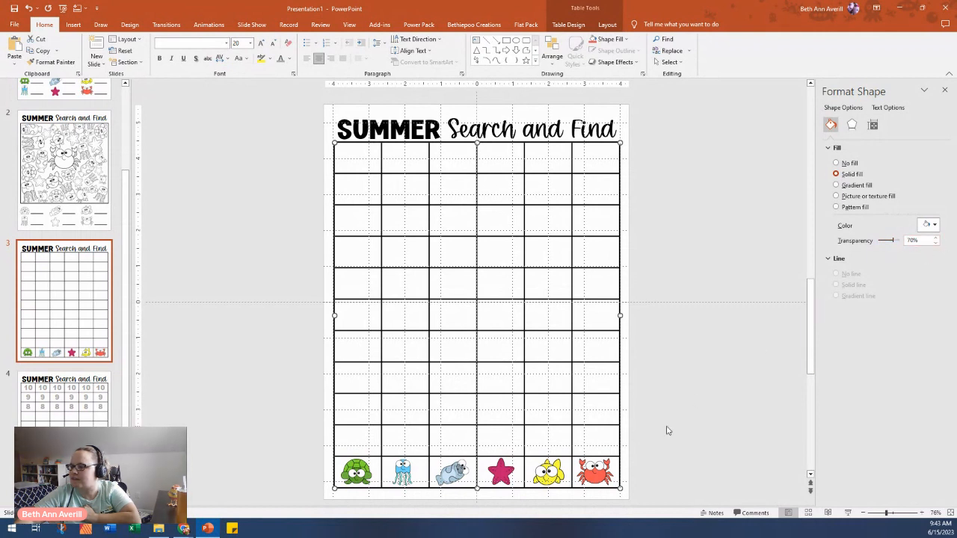
Step: Fill the crab column with the recently used crab red
{"action": "left_click", "coordinate": [591, 494]}
{"action": "left_click", "coordinate": [591, 493]}
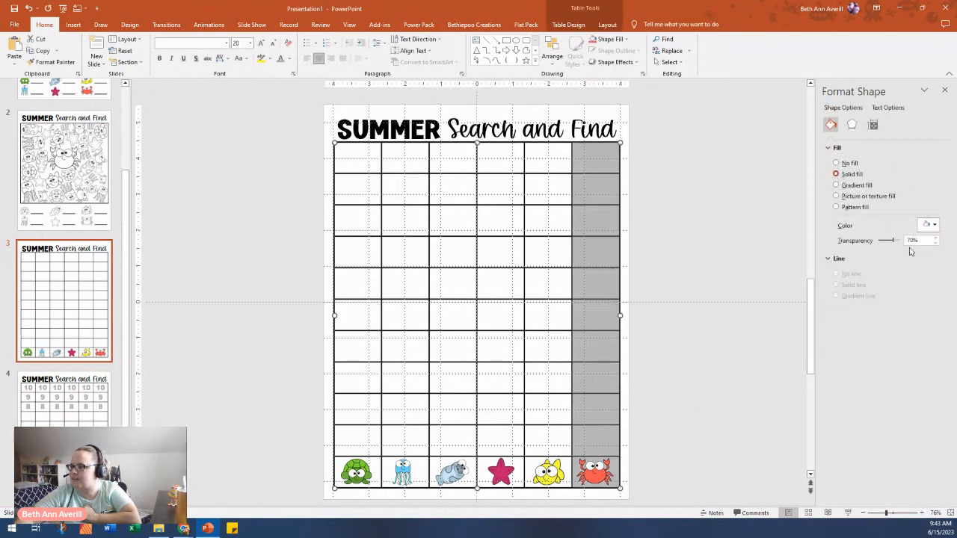
{"action": "left_click", "coordinate": [928, 225]}
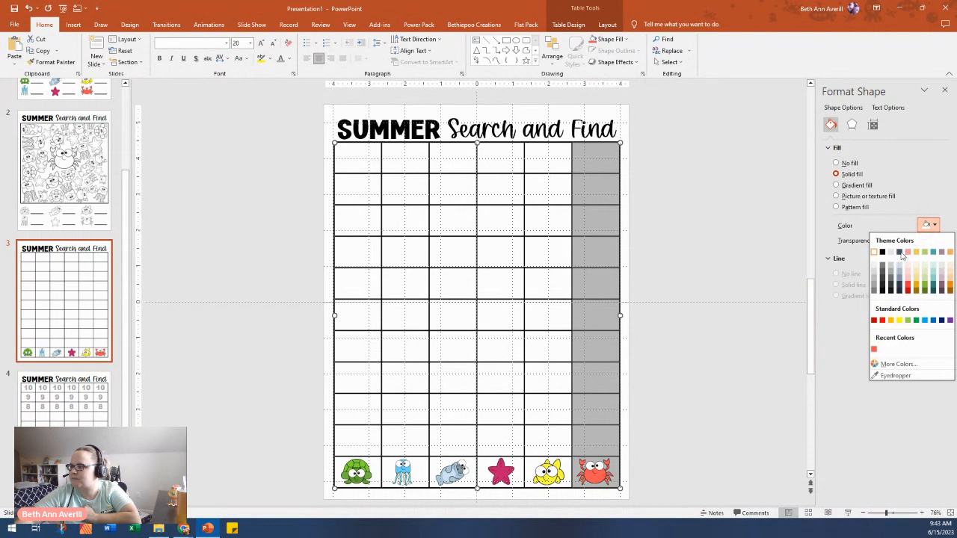
{"action": "left_click", "coordinate": [874, 350]}
{"action": "left_click", "coordinate": [713, 381]}
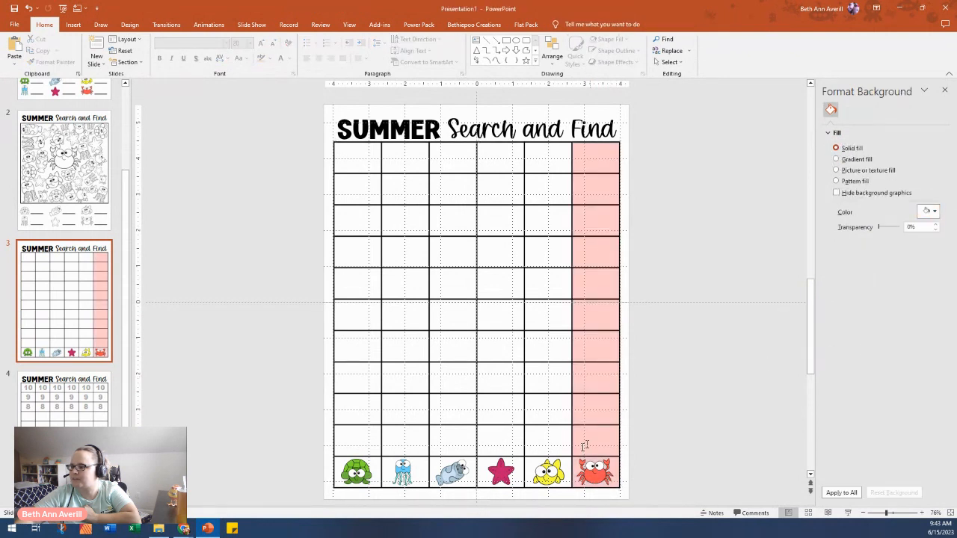
Step: Fill the yellow fish column with the yellow sampled from the fish picture
{"action": "left_click", "coordinate": [555, 495]}
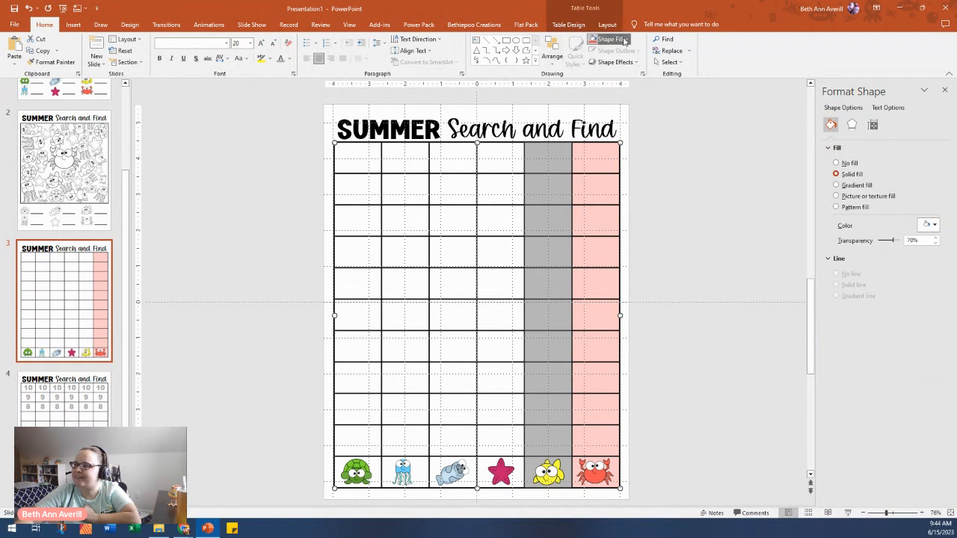
{"action": "left_click", "coordinate": [624, 40]}
{"action": "left_click", "coordinate": [615, 172]}
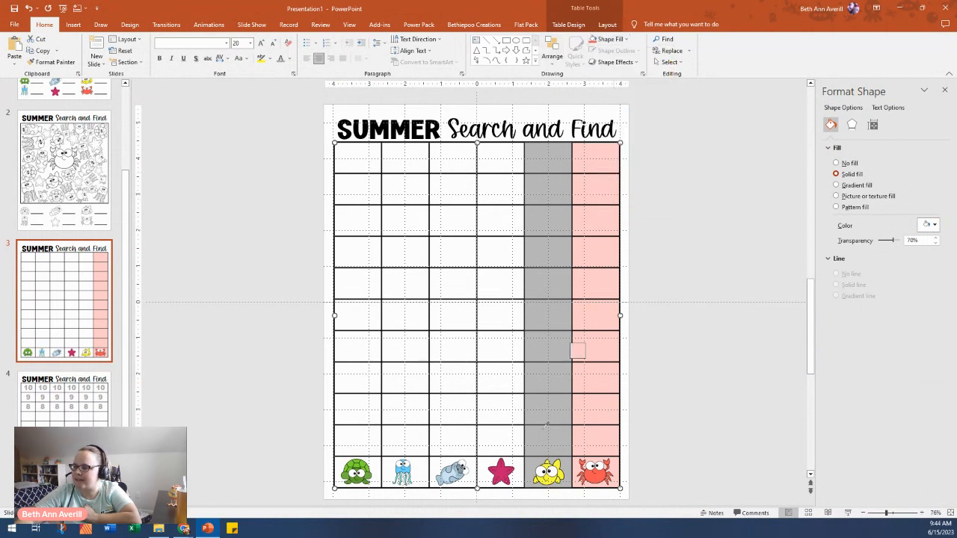
{"action": "left_click", "coordinate": [555, 477]}
{"action": "left_click", "coordinate": [513, 500]}
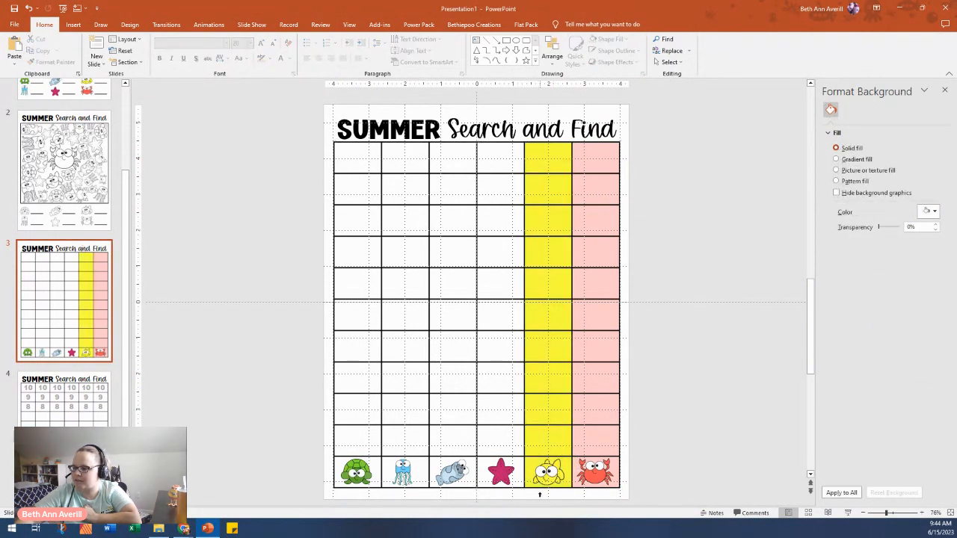
Step: Set the transparency of the yellow fish column's fill to 70%
{"action": "left_click", "coordinate": [545, 467]}
{"action": "left_click", "coordinate": [910, 241]}
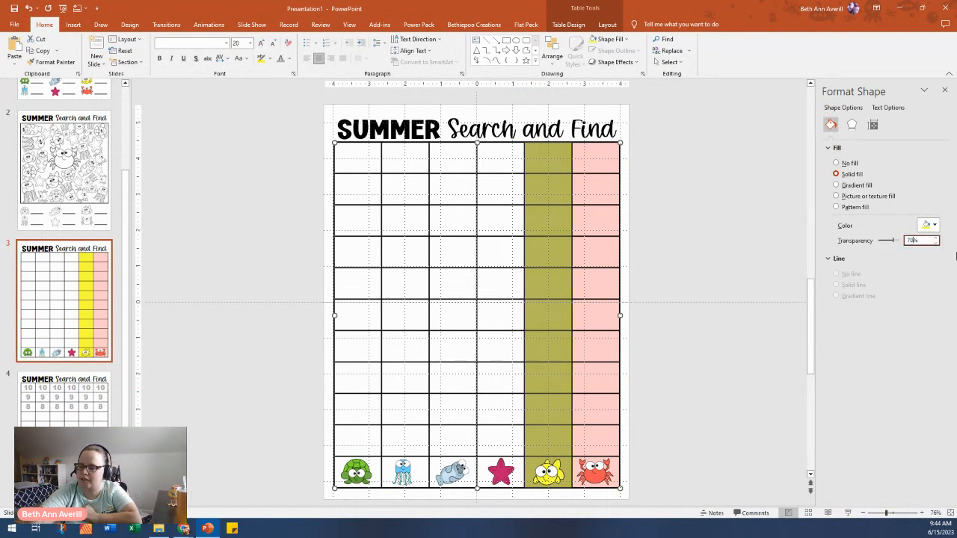
{"action": "key", "text": "Return"}
{"action": "left_click", "coordinate": [650, 364]}
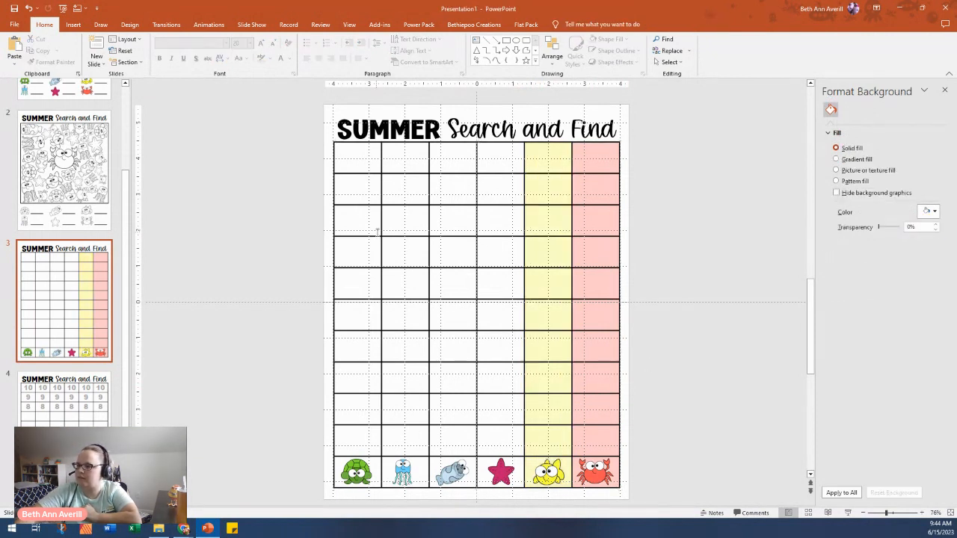
Step: Fill the starfish column with the dark pink sampled from the starfish picture
{"action": "left_click", "coordinate": [492, 494]}
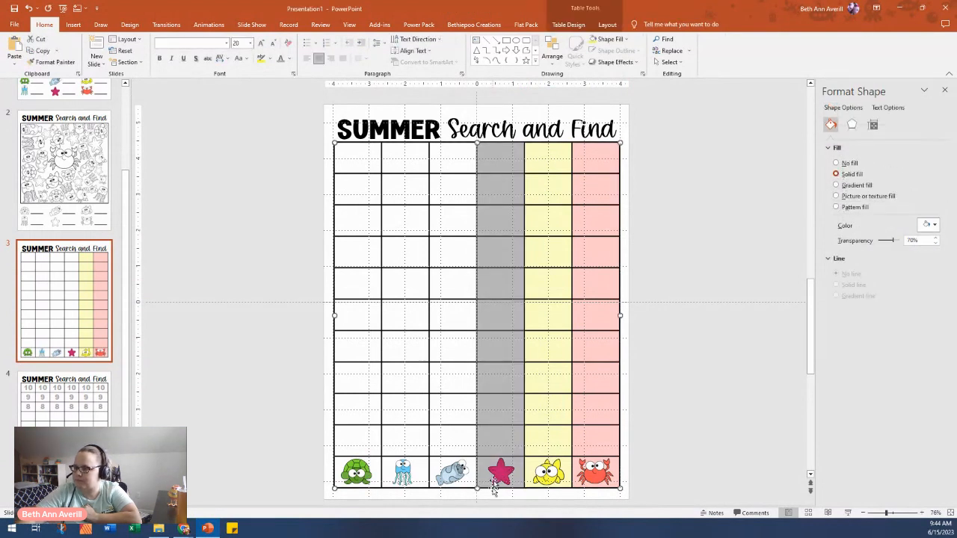
{"action": "left_click", "coordinate": [569, 25]}
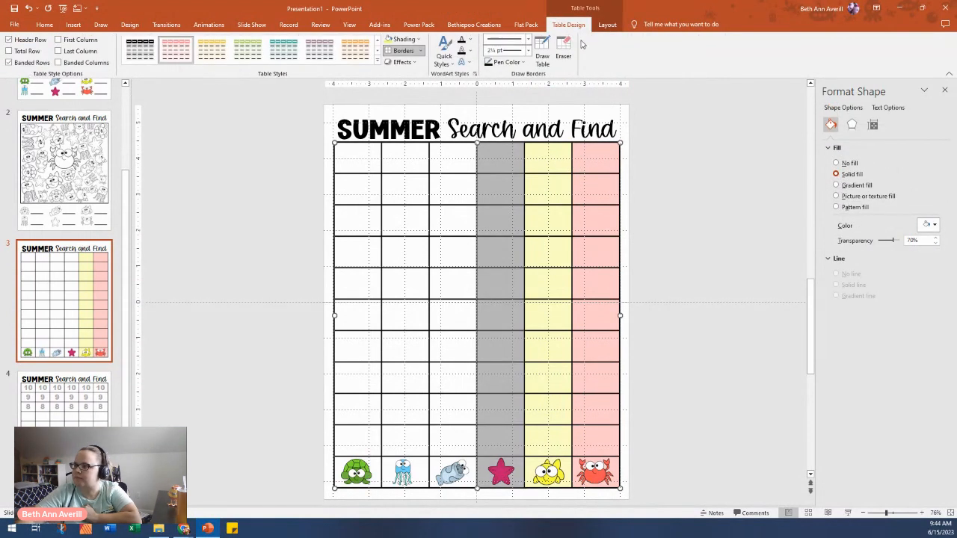
{"action": "left_click", "coordinate": [420, 40]}
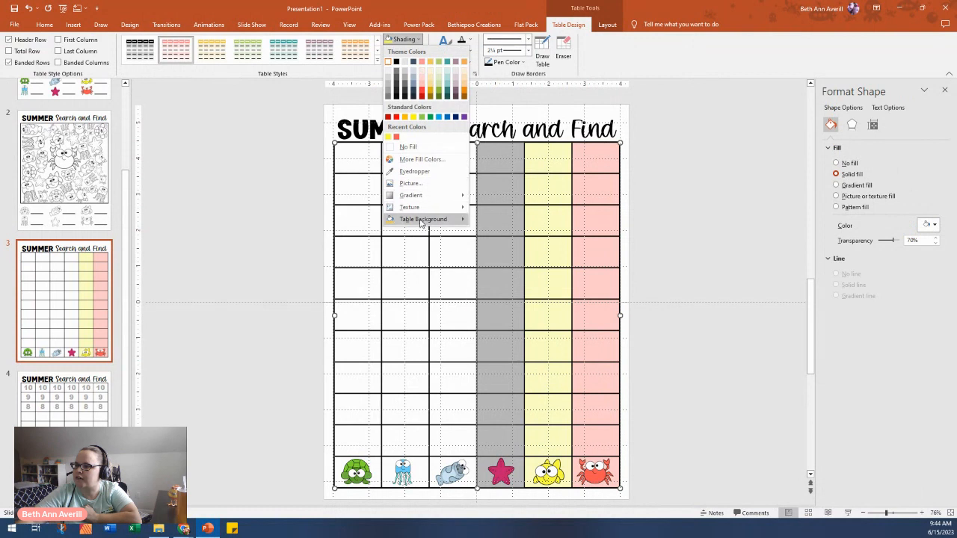
{"action": "left_click", "coordinate": [414, 171]}
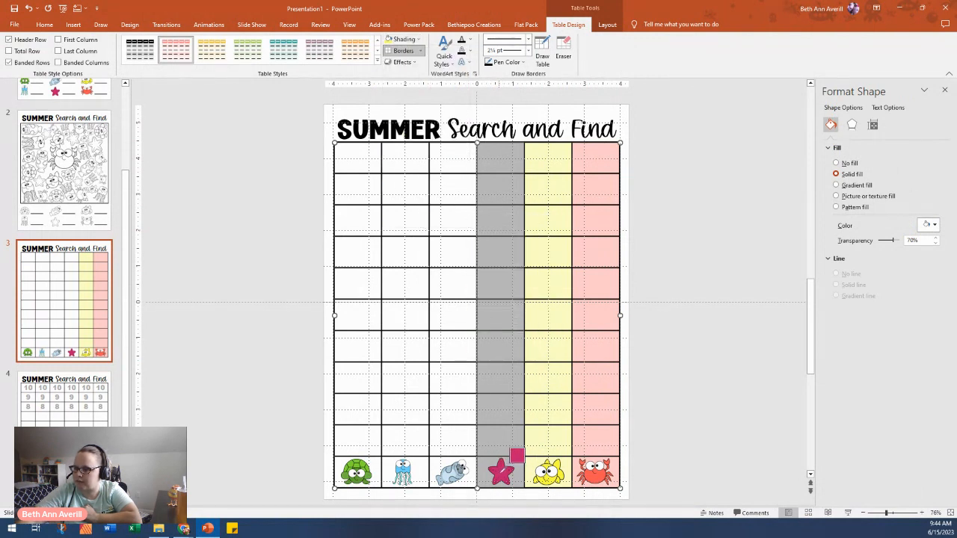
{"action": "left_click", "coordinate": [508, 466]}
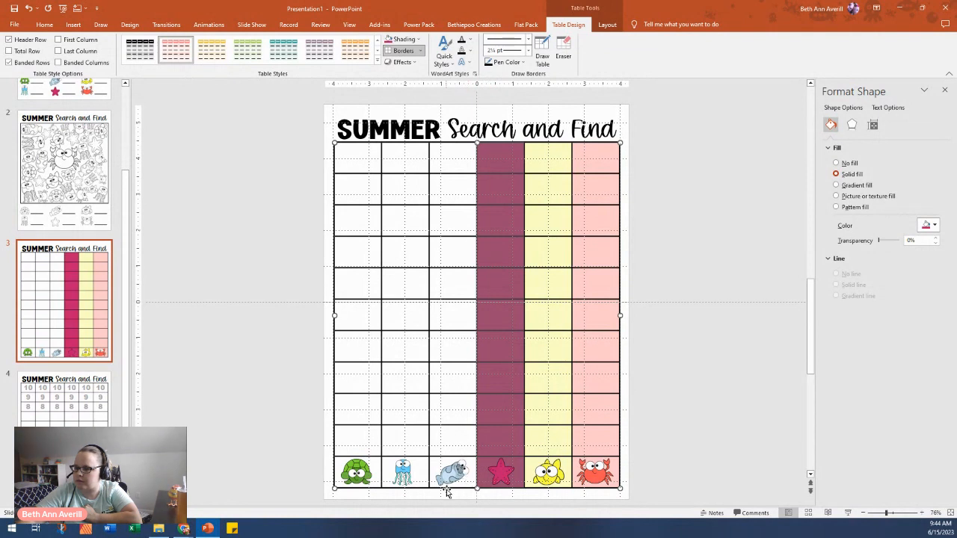
Step: Fill the blue fish column with the grey-blue sampled from the fish picture
{"action": "left_click", "coordinate": [418, 39]}
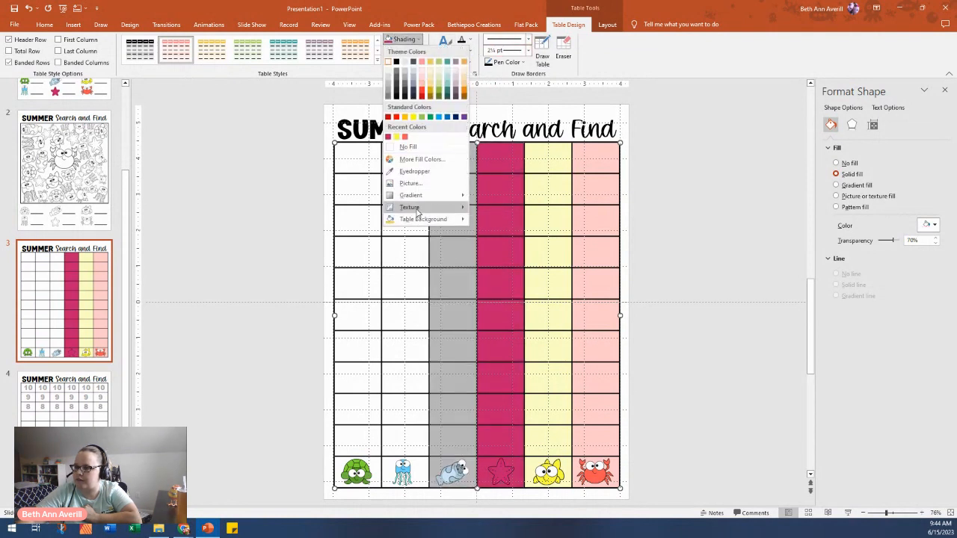
{"action": "left_click", "coordinate": [413, 172]}
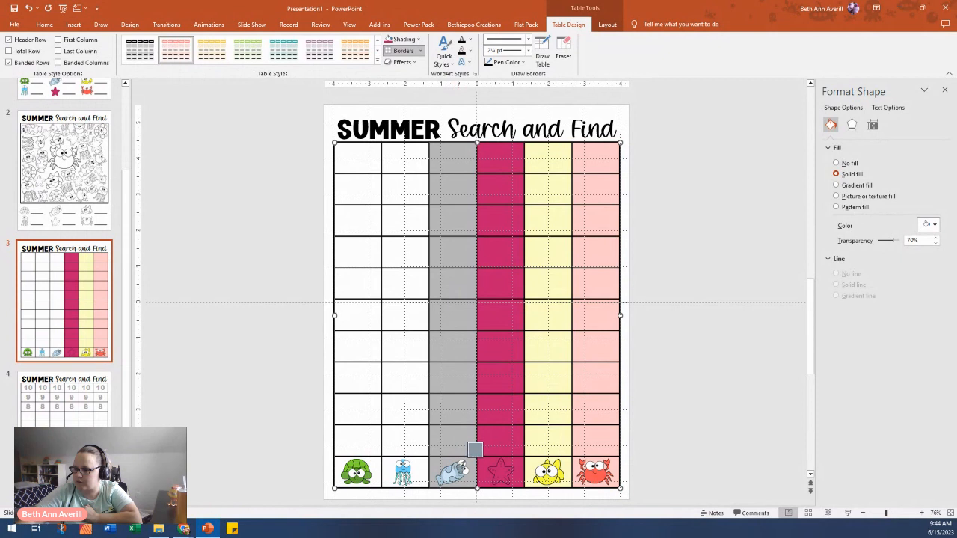
{"action": "left_click", "coordinate": [465, 462]}
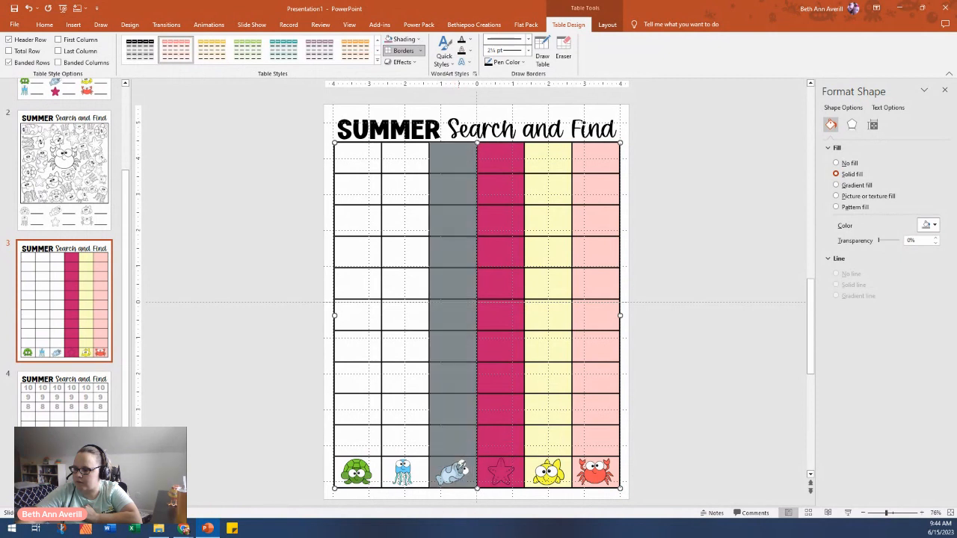
Step: Fill the jellyfish column with the light blue sampled from the jellyfish picture
{"action": "left_click", "coordinate": [406, 493]}
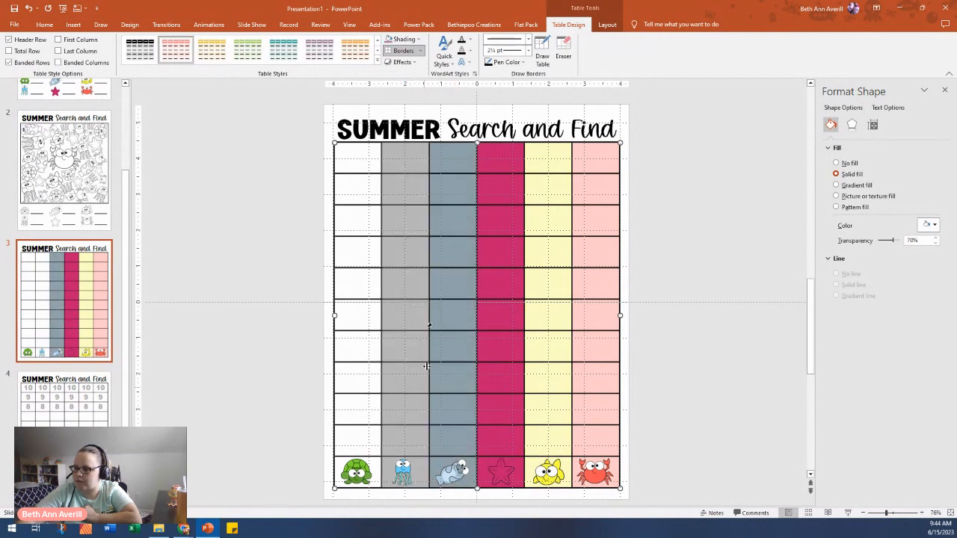
{"action": "left_click", "coordinate": [418, 40]}
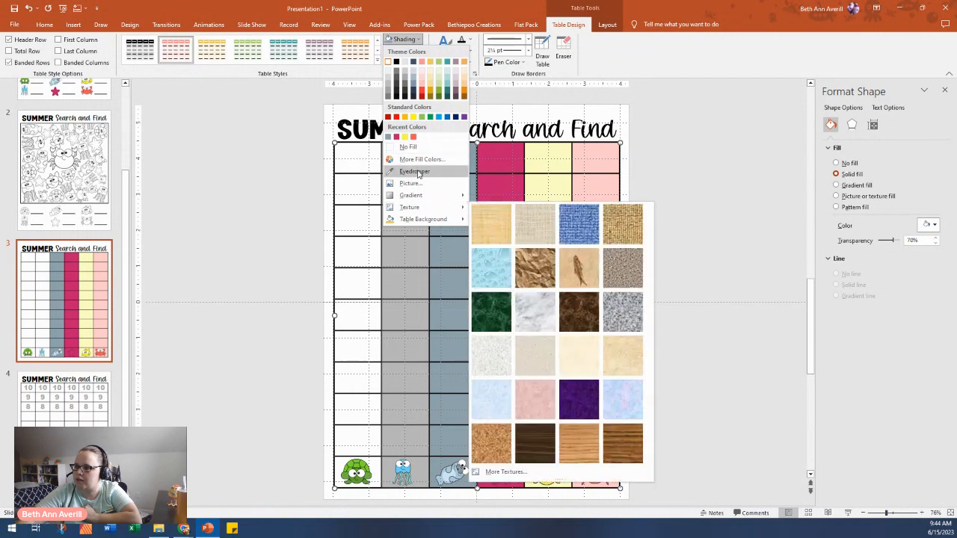
{"action": "left_click", "coordinate": [413, 171]}
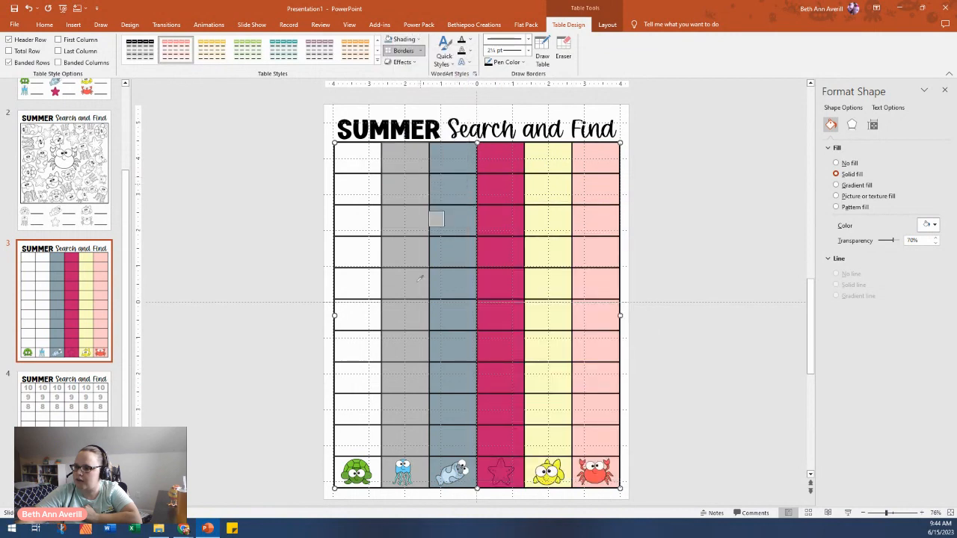
{"action": "left_click", "coordinate": [413, 464]}
Step: Fill the turtle column with the green sampled from the turtle picture
{"action": "left_click", "coordinate": [367, 495]}
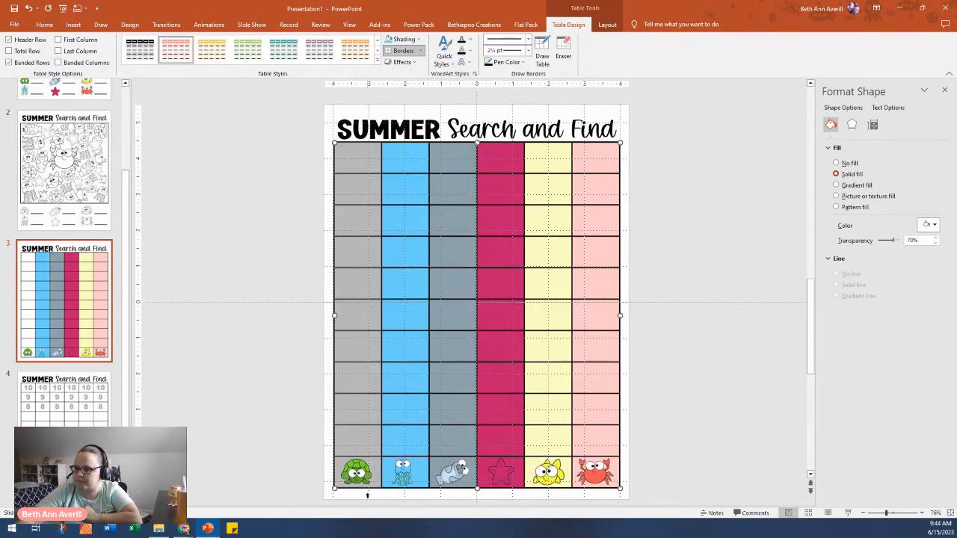
{"action": "left_click", "coordinate": [421, 39]}
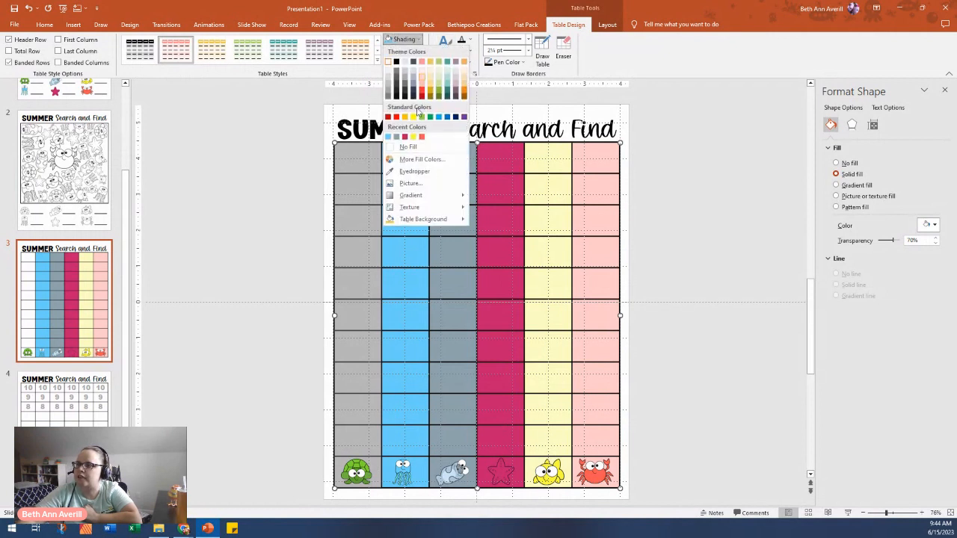
{"action": "left_click", "coordinate": [414, 171]}
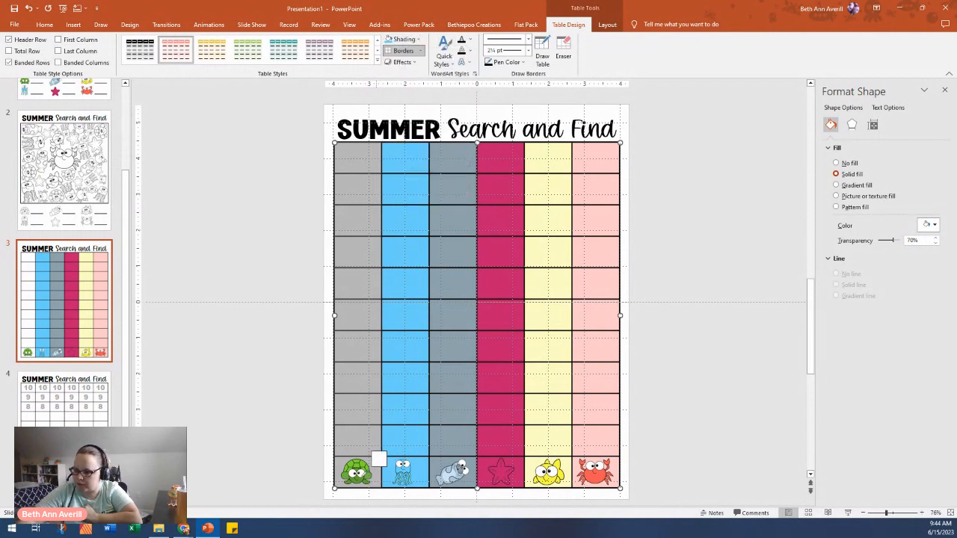
{"action": "left_click", "coordinate": [367, 465]}
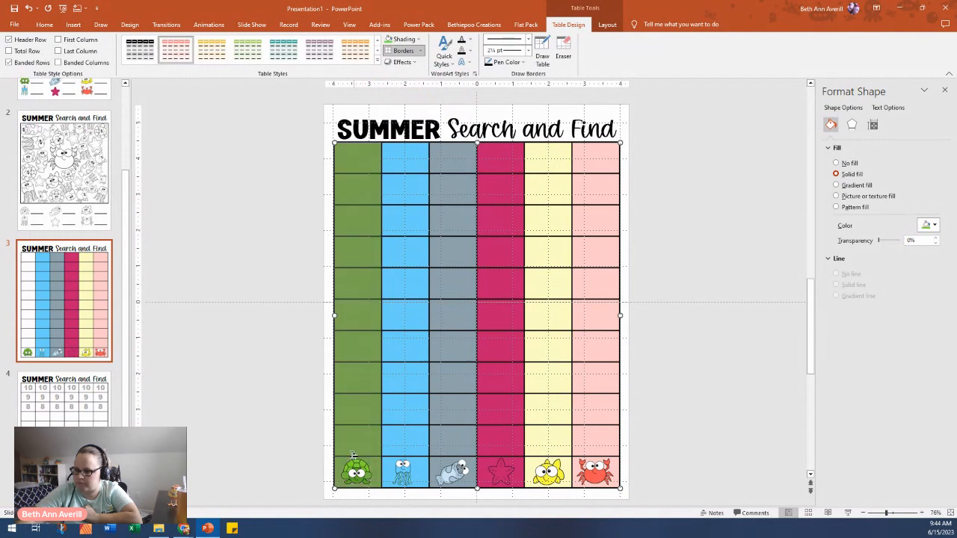
{"action": "left_click", "coordinate": [313, 441]}
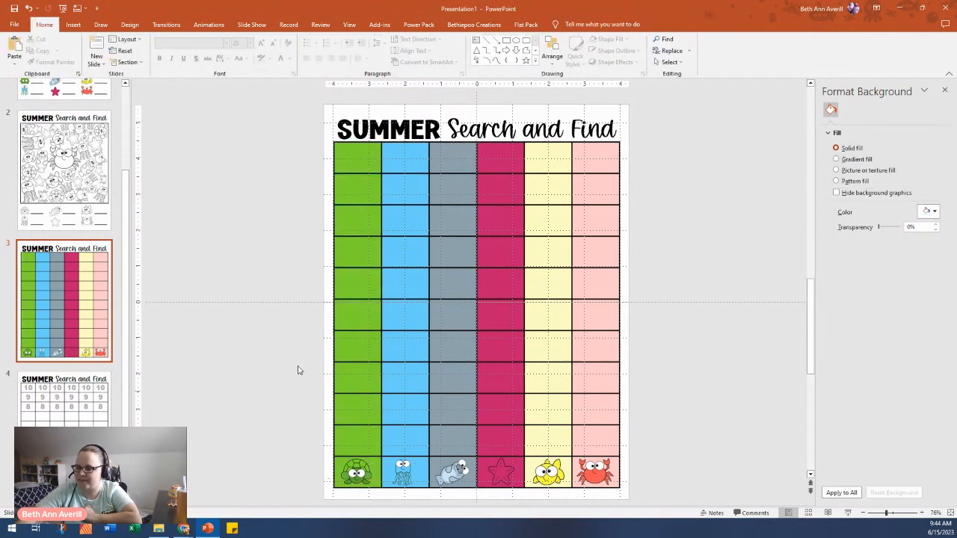
Step: Set the fill transparency of the whole graphing table to 70%
{"action": "left_click", "coordinate": [336, 149]}
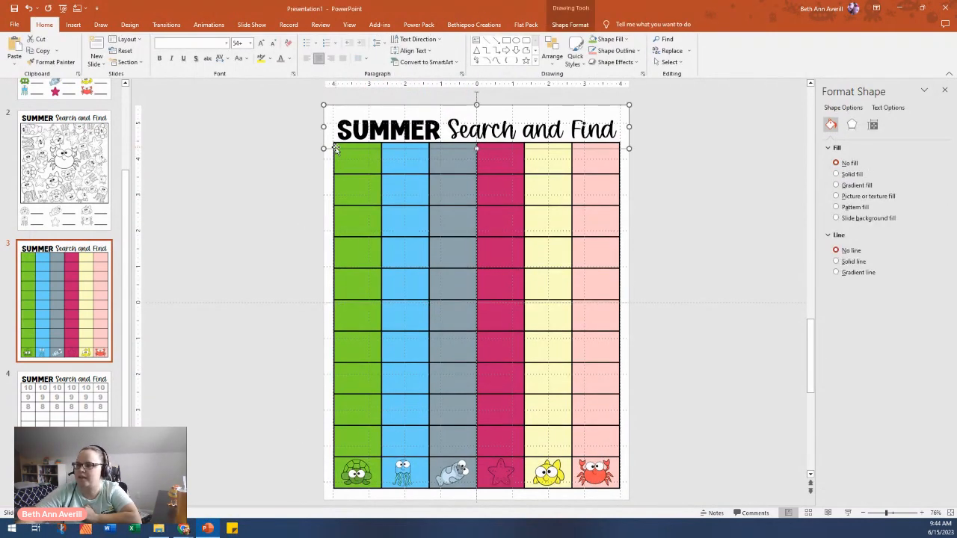
{"action": "left_click", "coordinate": [334, 162]}
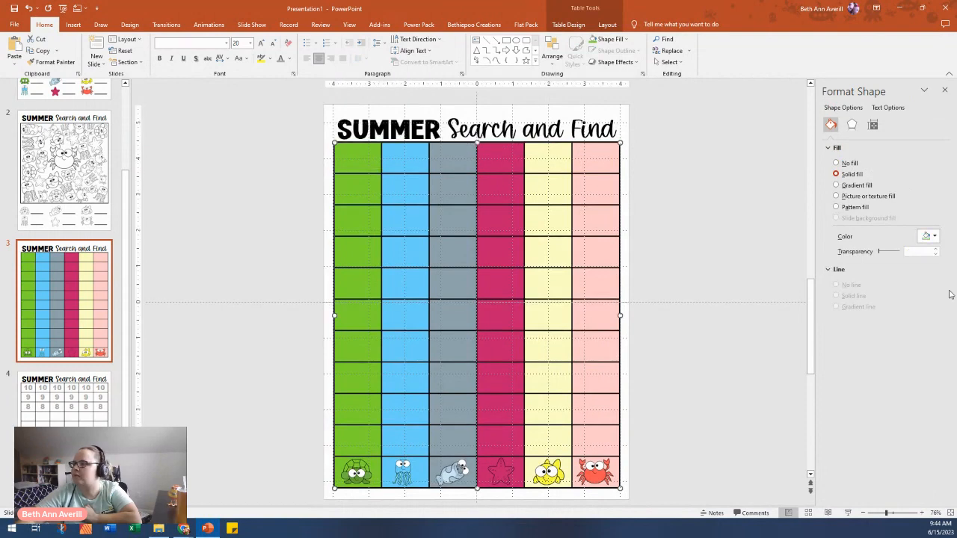
{"action": "left_click", "coordinate": [920, 252]}
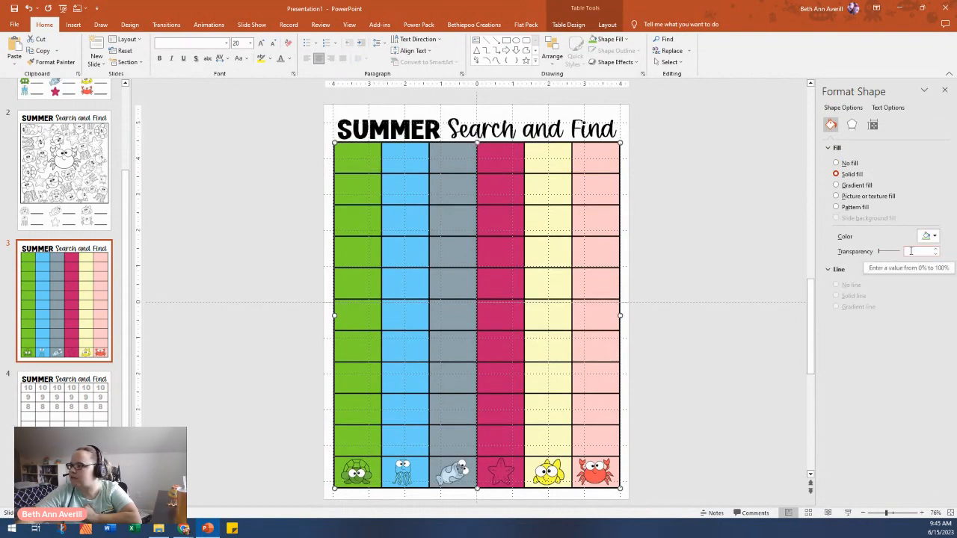
{"action": "type", "text": "70"}
{"action": "key", "text": "Return"}
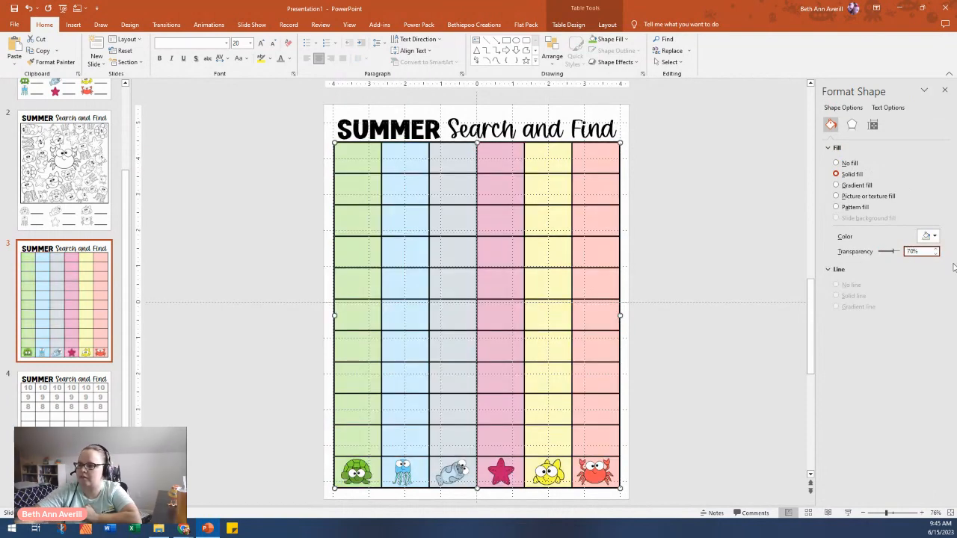
{"action": "left_click", "coordinate": [701, 344]}
{"action": "left_click", "coordinate": [622, 395]}
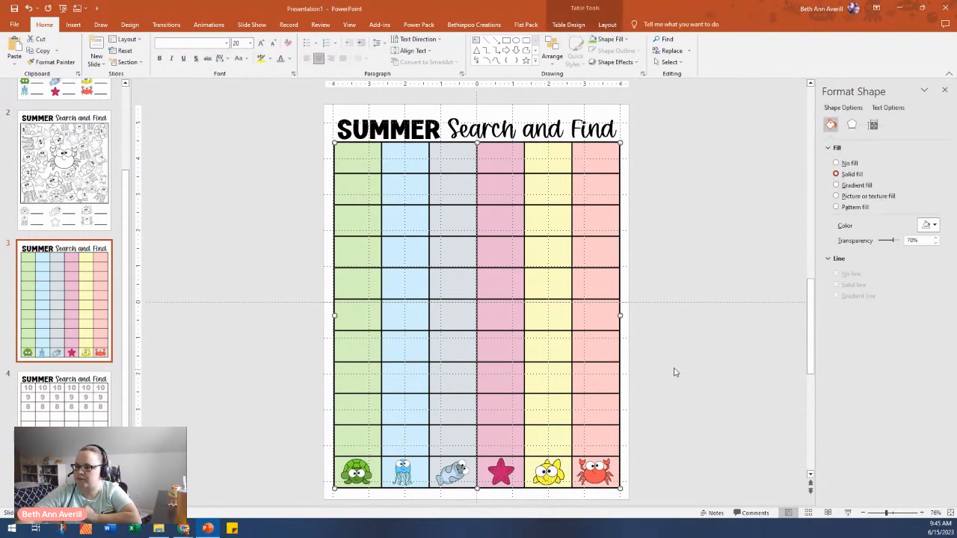
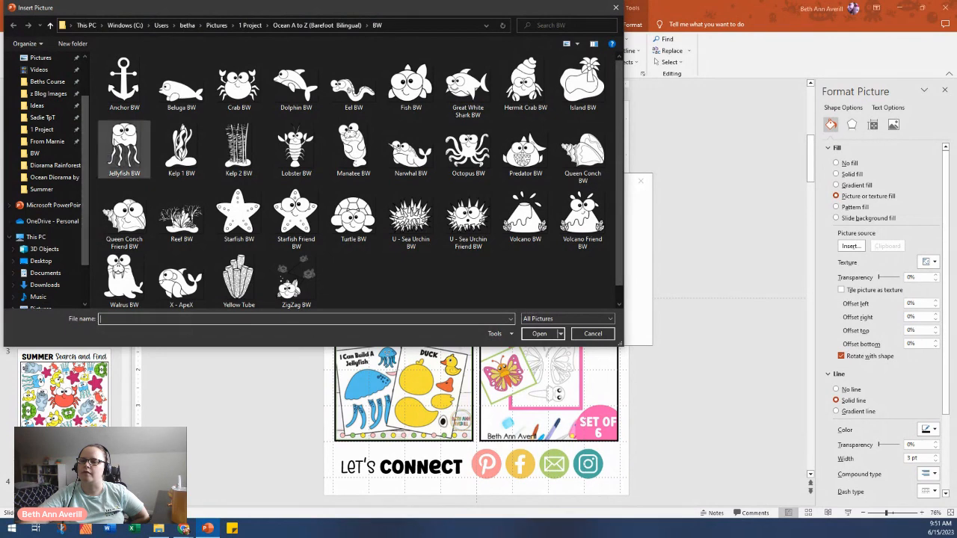
{"action": "left_click", "coordinate": [217, 25]}
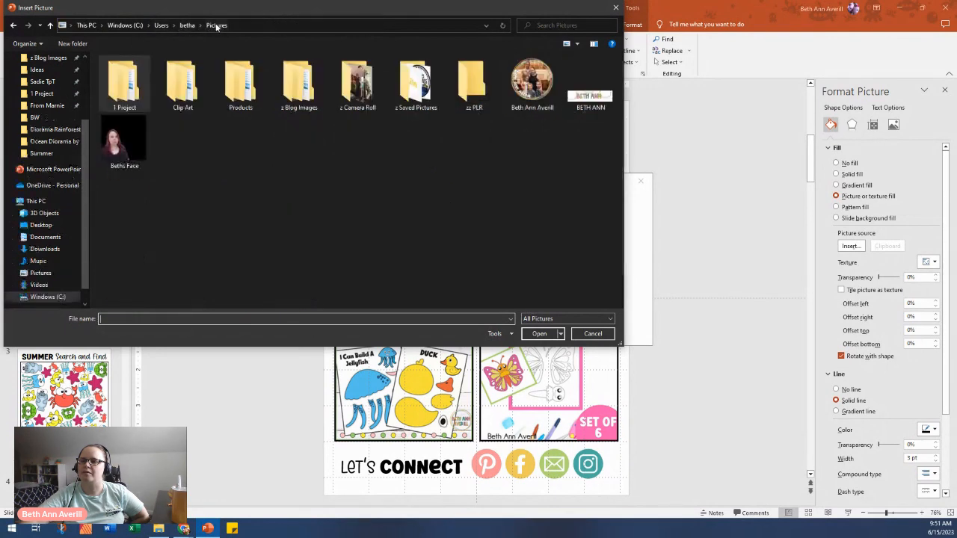
{"action": "double_click", "coordinate": [238, 88]}
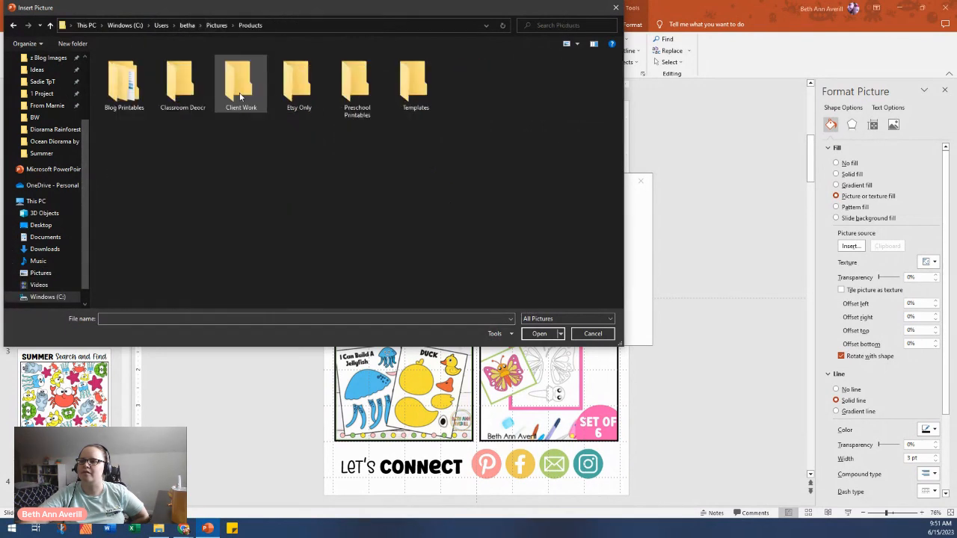
{"action": "double_click", "coordinate": [358, 90]}
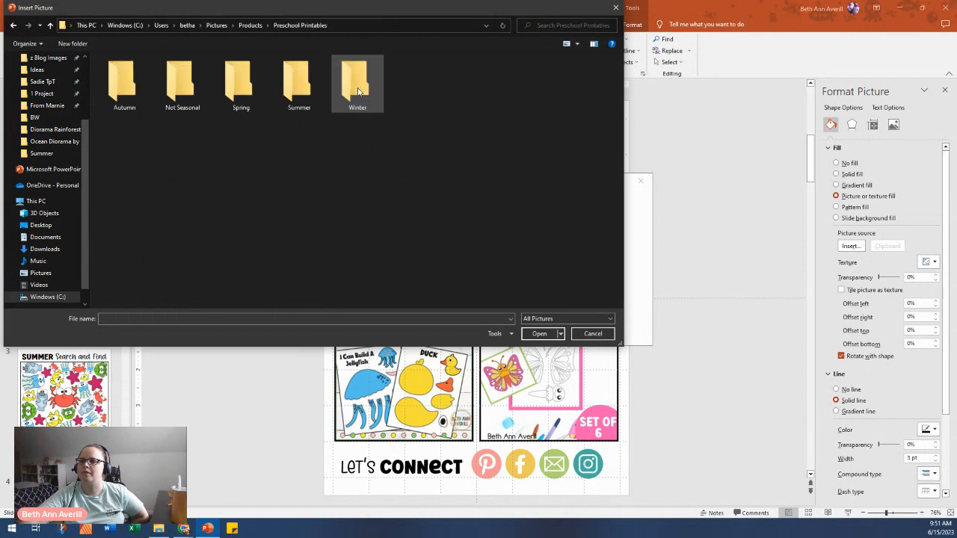
{"action": "double_click", "coordinate": [308, 107]}
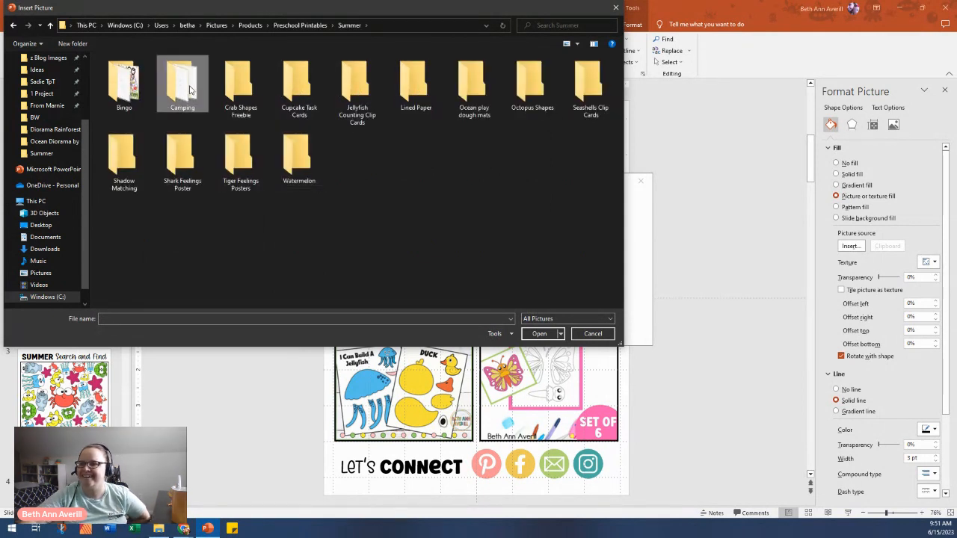
{"action": "double_click", "coordinate": [189, 90]}
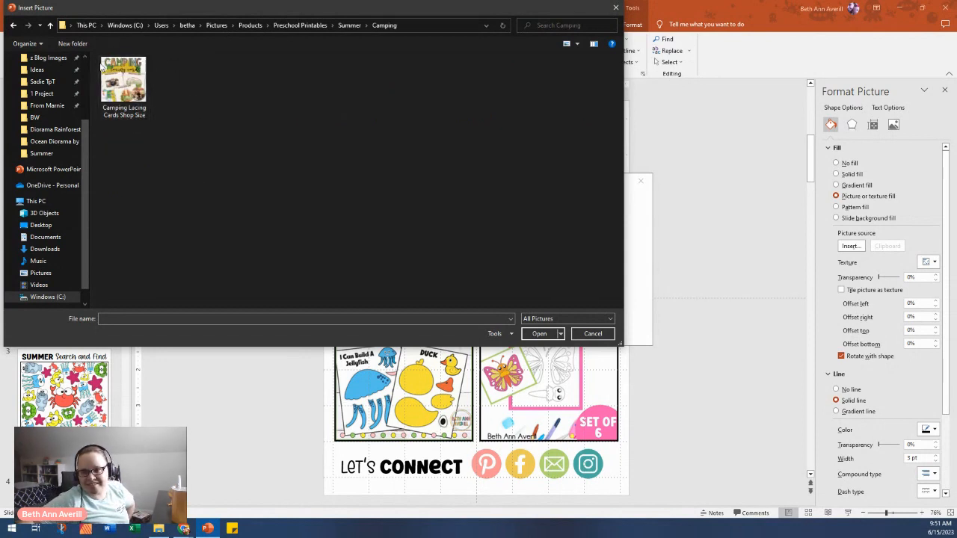
{"action": "left_click", "coordinate": [616, 8]}
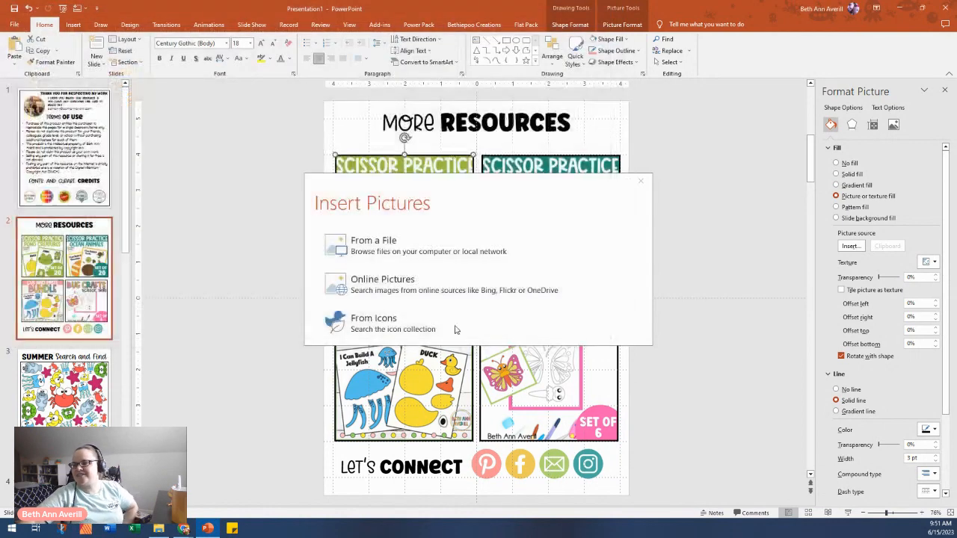
{"action": "left_click", "coordinate": [639, 183]}
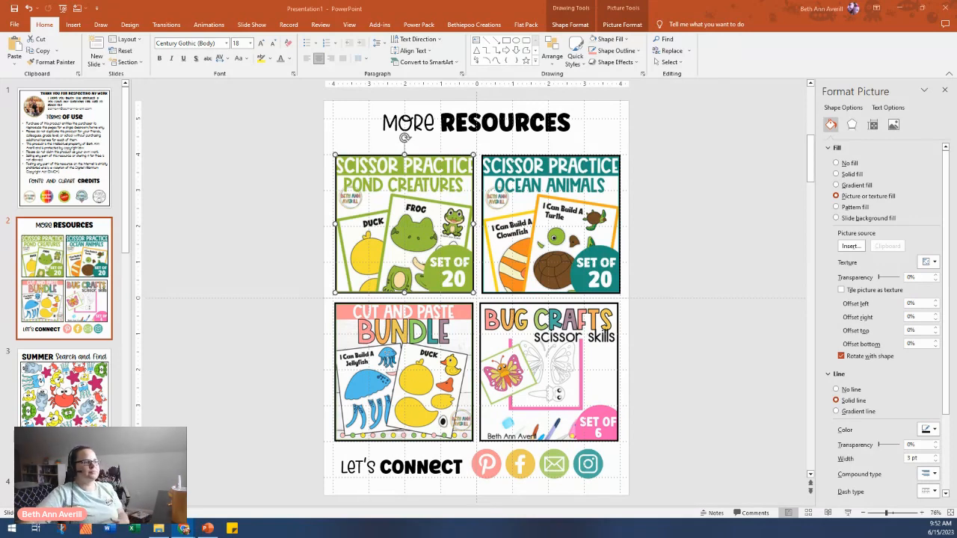
Step: Switch to the Chrome browser and open the URL Builder from the TPT store's traffic dashboard
{"action": "left_click_drag", "start_coordinate": [0, 426], "coordinate": [125, 0]}
{"action": "scroll", "coordinate": [596, 258], "scroll_direction": "up", "scroll_amount": 3}
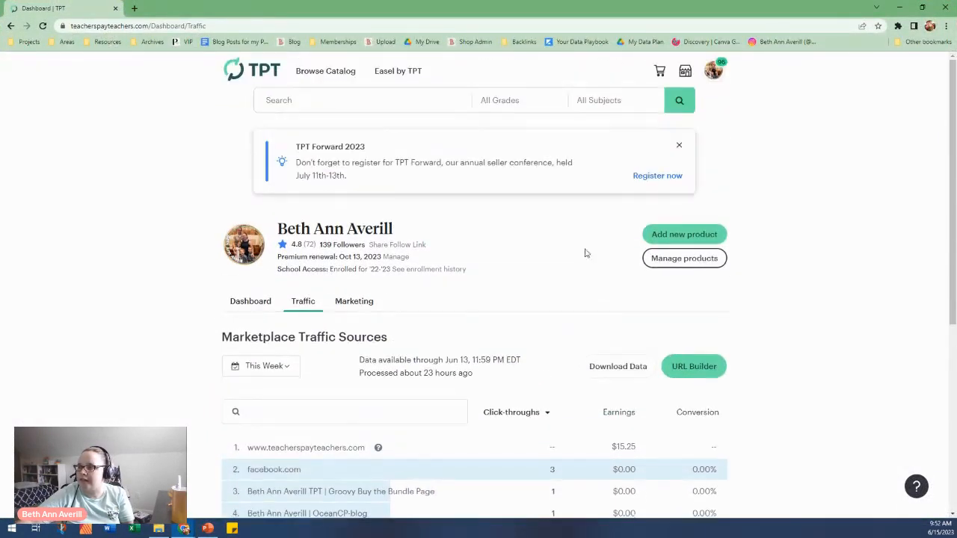
{"action": "left_click", "coordinate": [685, 73]}
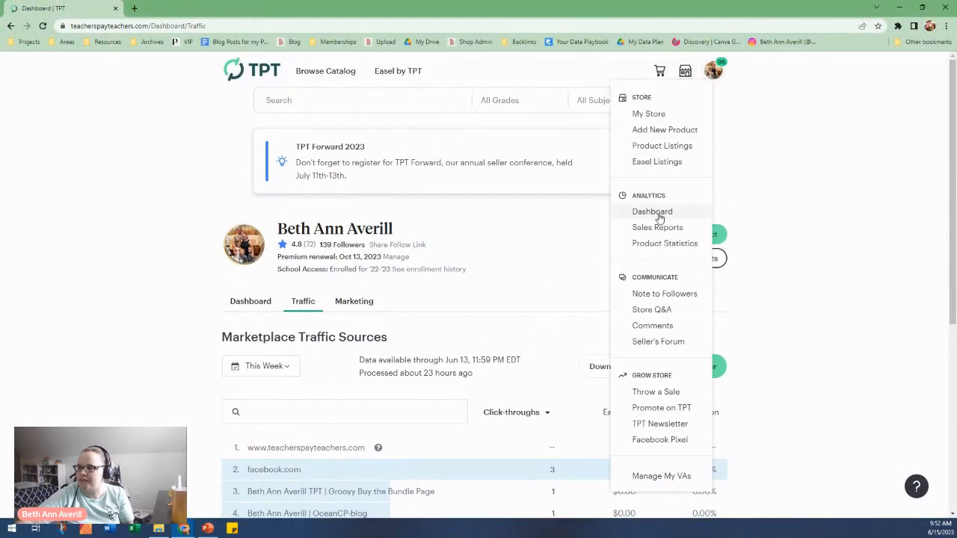
{"action": "left_click", "coordinate": [198, 357]}
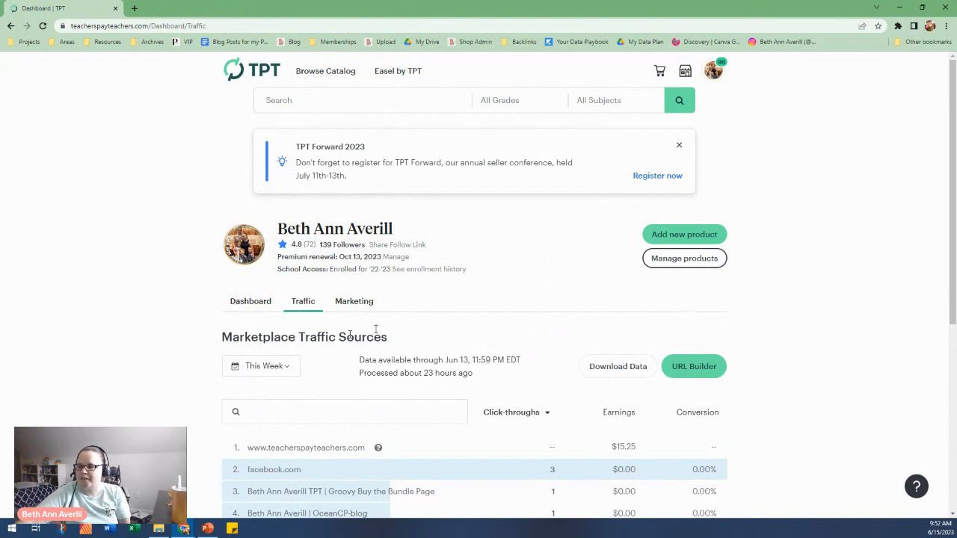
{"action": "scroll", "coordinate": [531, 352], "scroll_direction": "down", "scroll_amount": 1}
{"action": "left_click", "coordinate": [701, 269]}
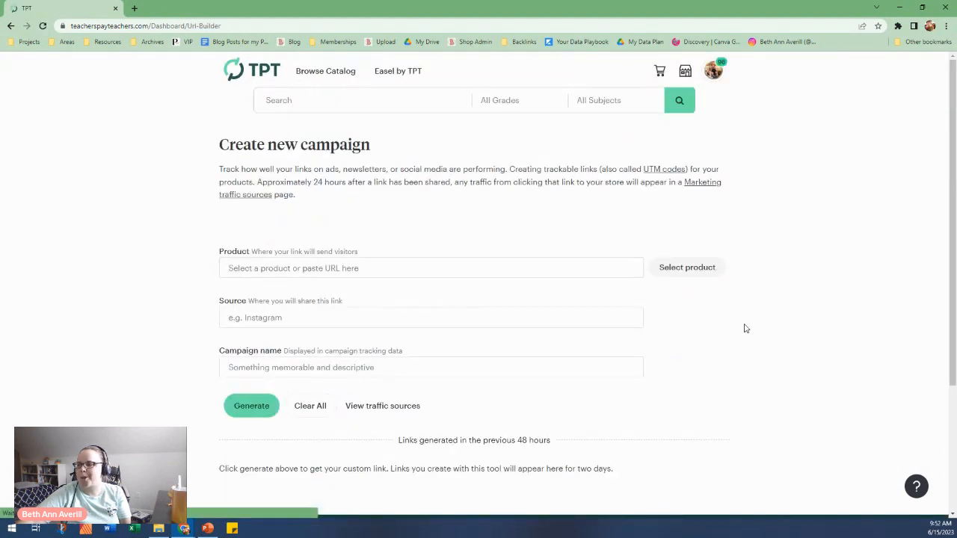
Step: Choose the Ocean Habitat Diorama Printable Craft Activity as the link's product and enter the seller's name as the source
{"action": "left_click", "coordinate": [493, 321]}
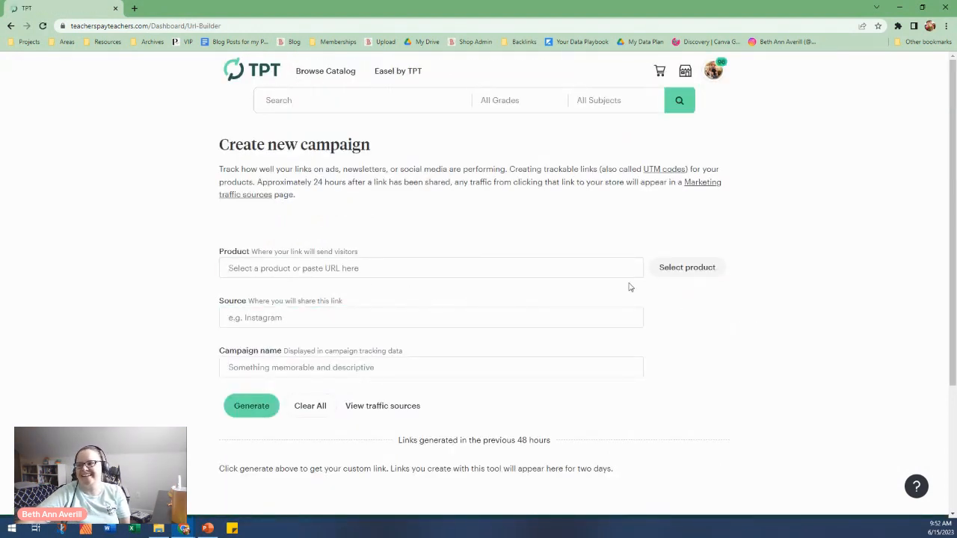
{"action": "left_click", "coordinate": [675, 269]}
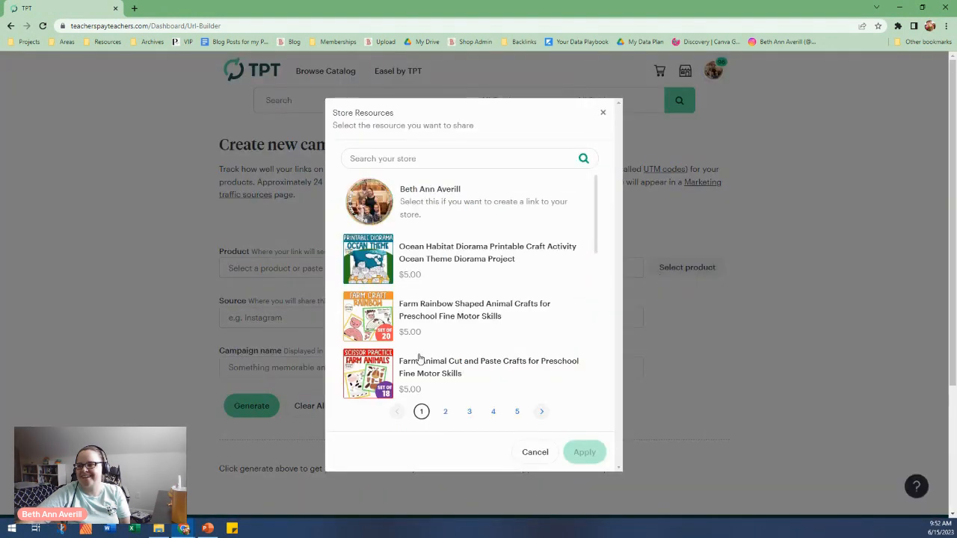
{"action": "left_click", "coordinate": [376, 262]}
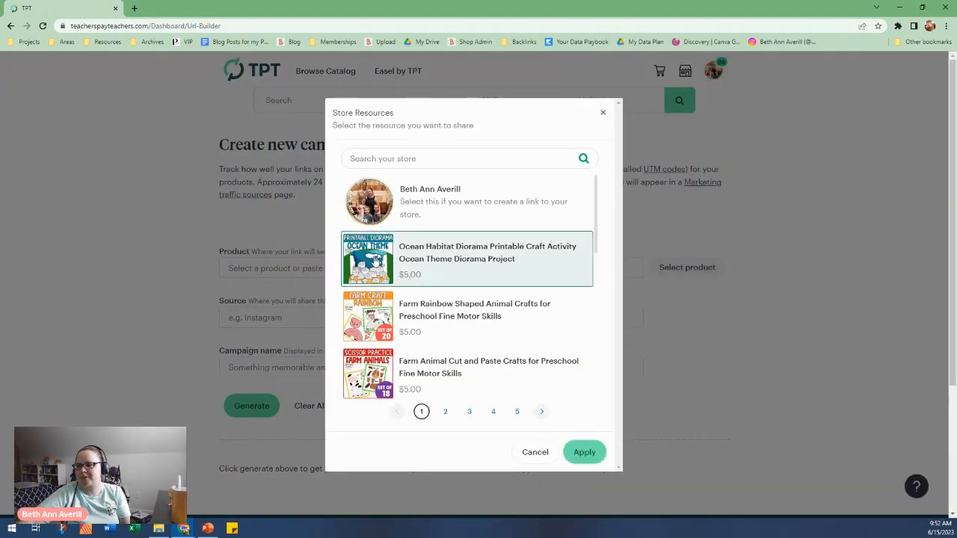
{"action": "left_click", "coordinate": [585, 453]}
{"action": "left_click", "coordinate": [251, 320]}
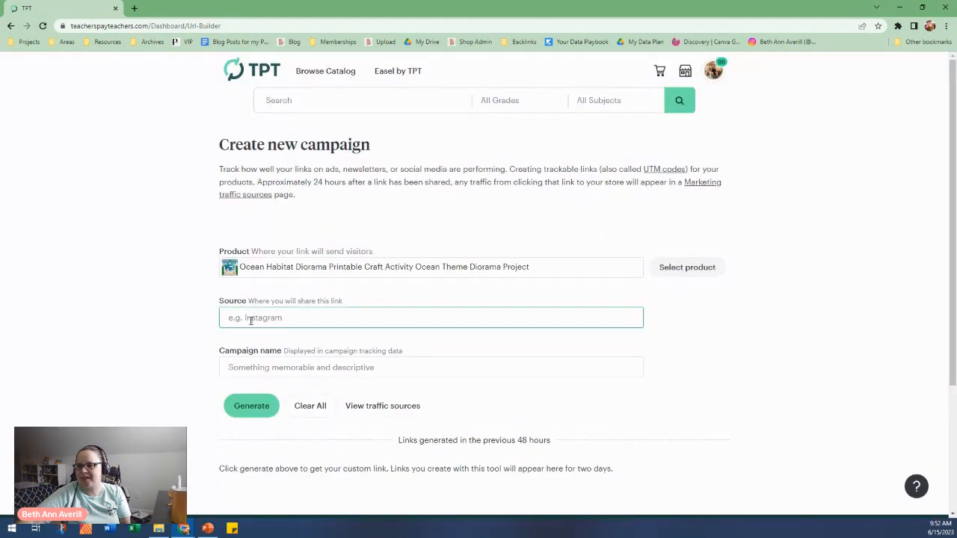
{"action": "left_click", "coordinate": [247, 318]}
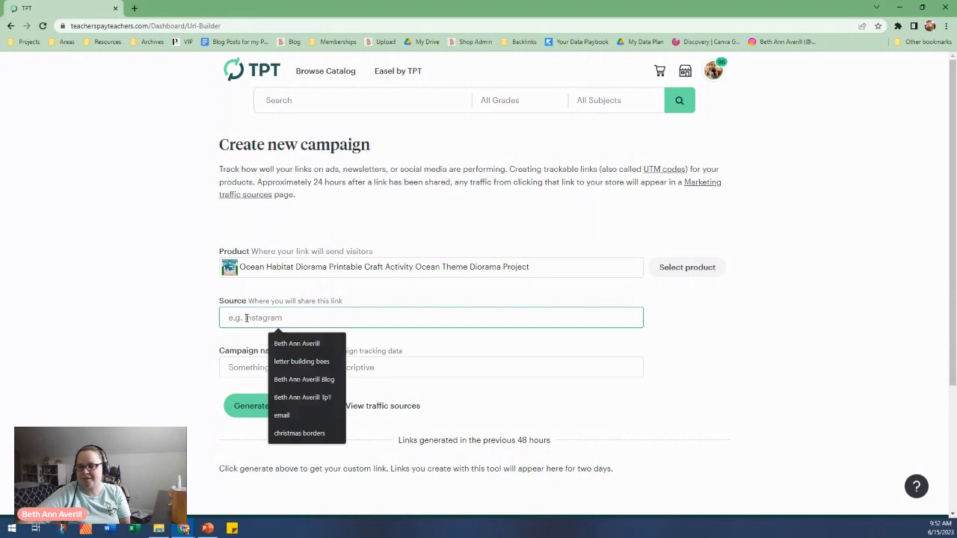
{"action": "left_click", "coordinate": [297, 344]}
Step: Enter "summer ispy" as the campaign name and switch back to PowerPoint
{"action": "left_click", "coordinate": [281, 367]}
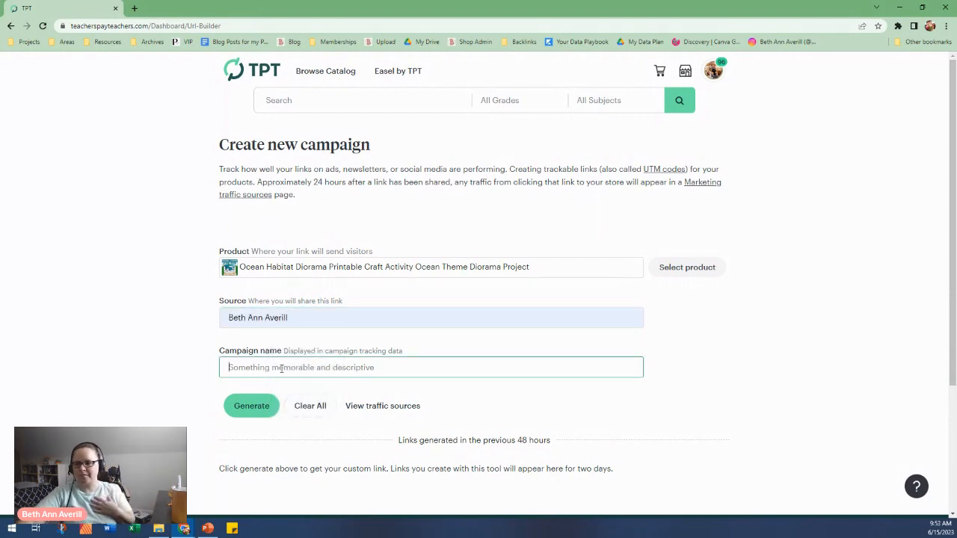
{"action": "mouse_move", "coordinate": [471, 5]}
{"action": "left_mouse_down"}
{"action": "mouse_move", "coordinate": [484, 453]}
{"action": "mouse_move", "coordinate": [467, 336]}
{"action": "mouse_move", "coordinate": [465, 2]}
{"action": "left_mouse_up"}
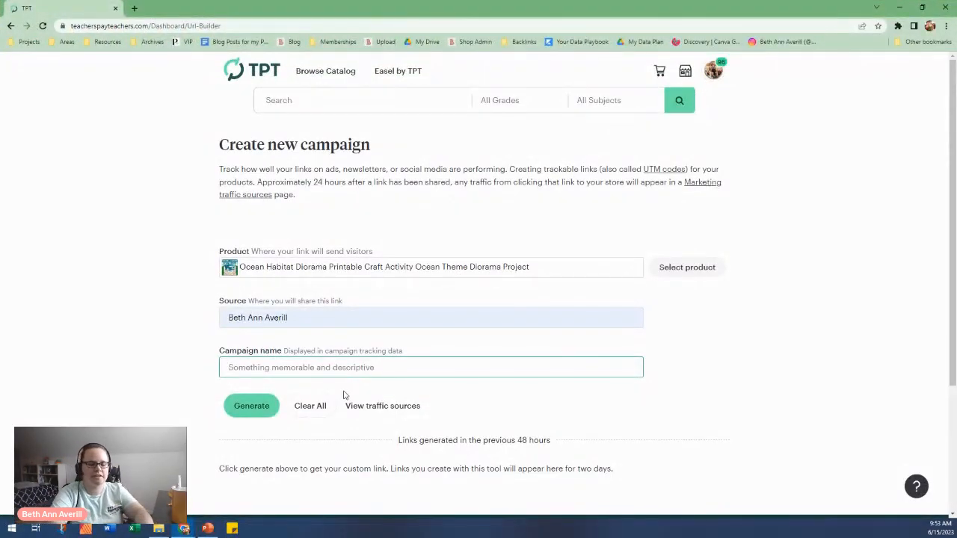
{"action": "type", "text": "sum"}
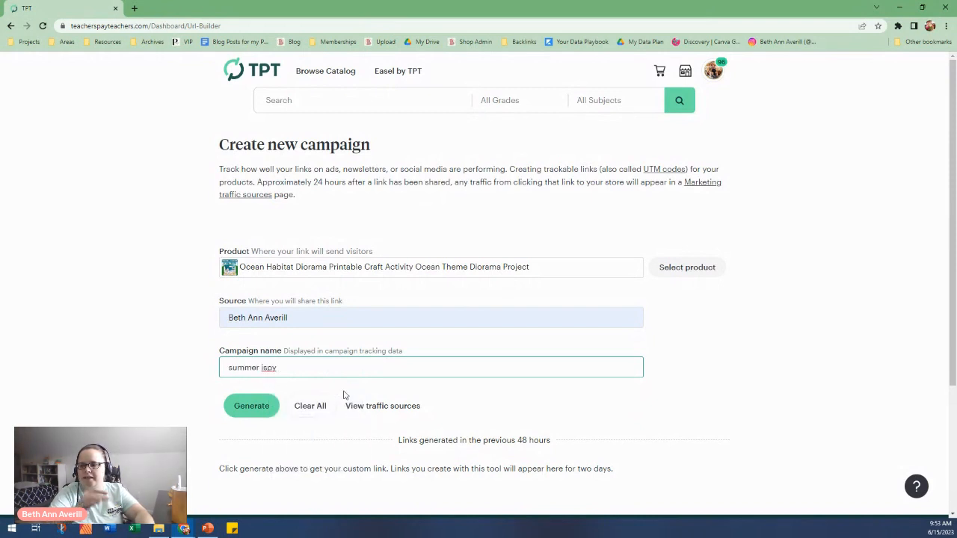
{"action": "type", "text": "mer ispy"}
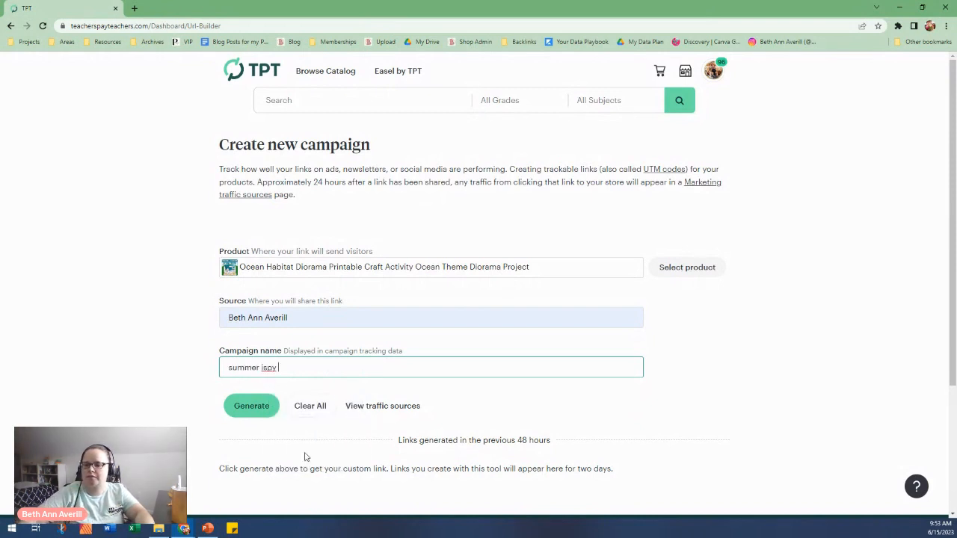
{"action": "left_click", "coordinate": [202, 528]}
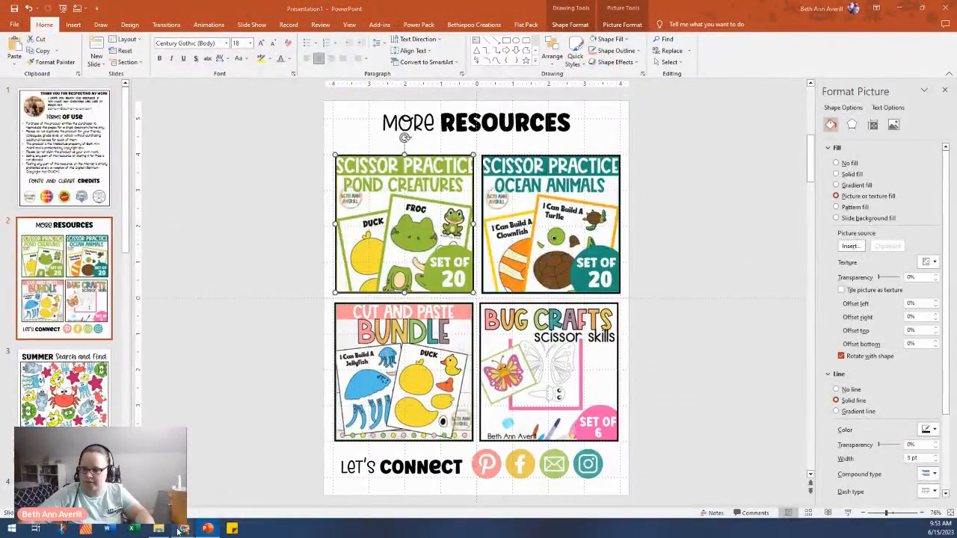
Step: Switch back to Chrome, complete the campaign name as "summer ispy TOU", and generate and copy the trackable link
{"action": "mouse_move", "coordinate": [184, 529]}
{"action": "left_click", "coordinate": [462, 492]}
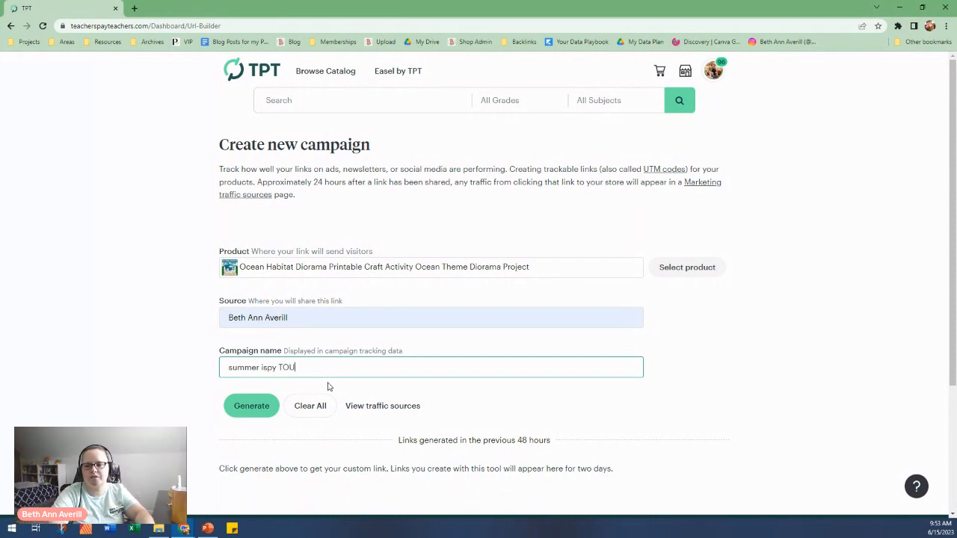
{"action": "left_click", "coordinate": [252, 406]}
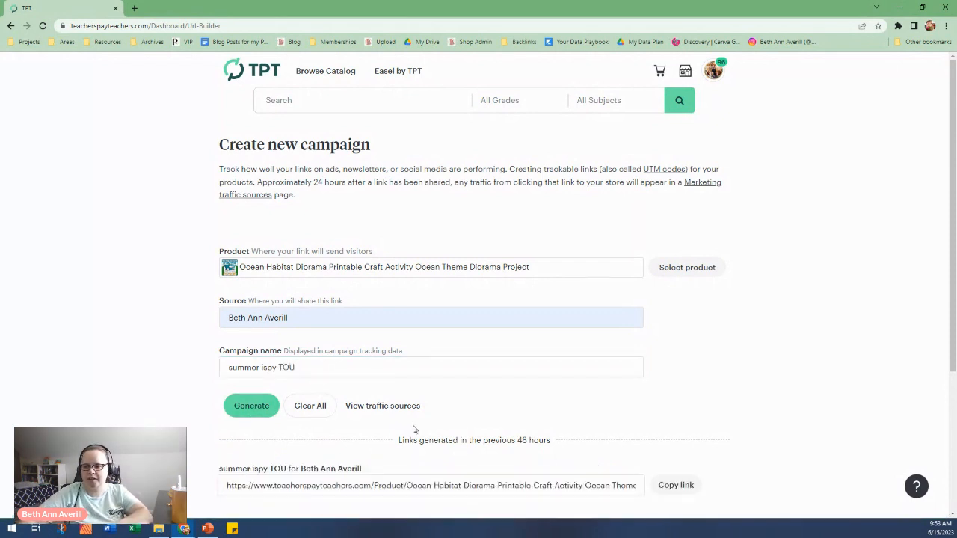
{"action": "left_click", "coordinate": [604, 359]}
{"action": "scroll", "coordinate": [609, 395], "scroll_direction": "down", "scroll_amount": 2}
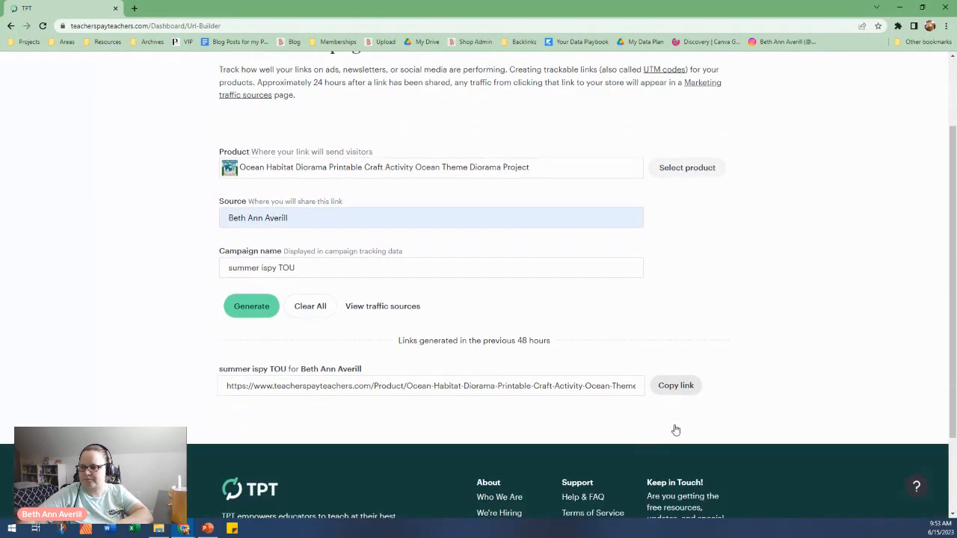
{"action": "left_click", "coordinate": [676, 386]}
{"action": "scroll", "coordinate": [613, 291], "scroll_direction": "up", "scroll_amount": 2}
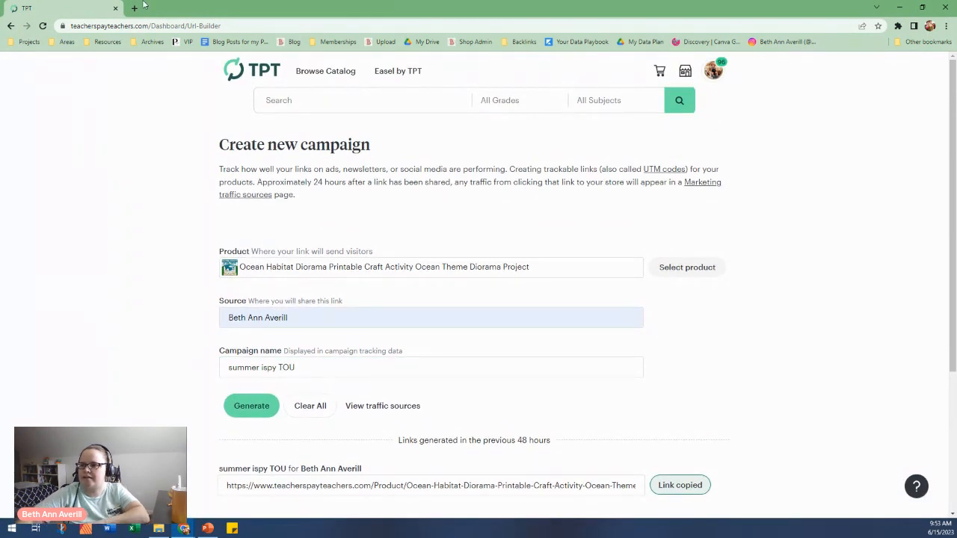
Step: Return to the store's traffic dashboard and examine this week's marketplace traffic sources, especially the Groovy Buy the Bundle Page campaign
{"action": "left_click", "coordinate": [11, 27]}
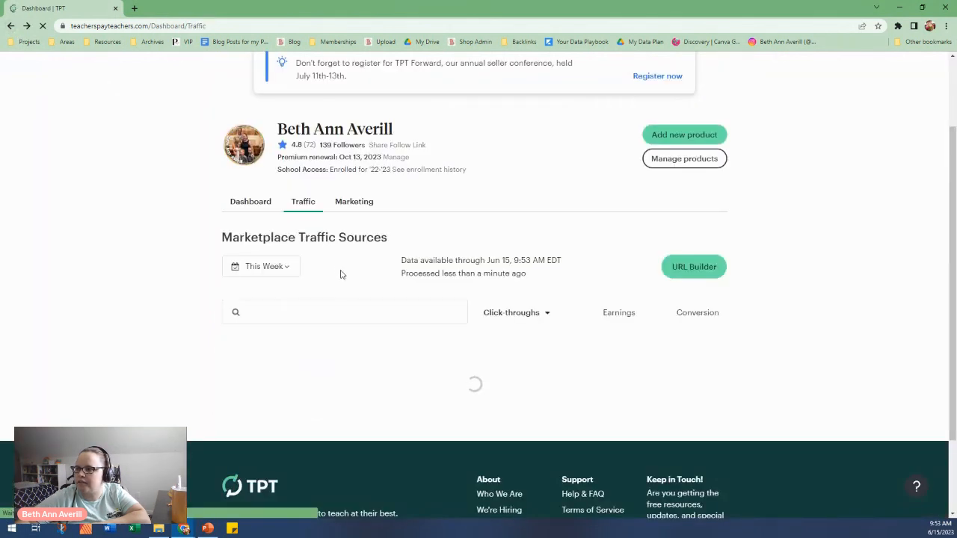
{"action": "scroll", "coordinate": [290, 348], "scroll_direction": "down", "scroll_amount": 2}
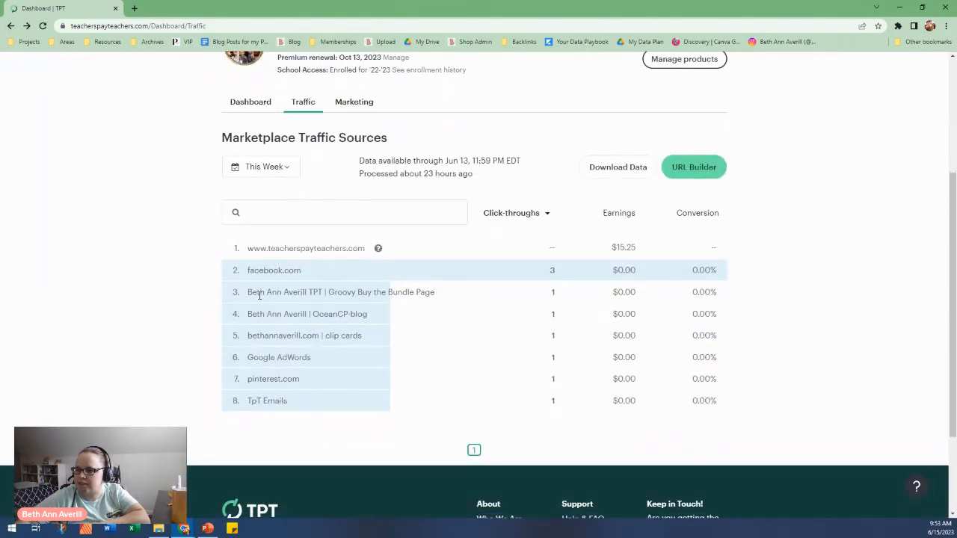
{"action": "left_click_drag", "start_coordinate": [259, 296], "coordinate": [387, 357]}
{"action": "left_click", "coordinate": [387, 357]}
{"action": "left_click_drag", "start_coordinate": [337, 294], "coordinate": [434, 302]}
{"action": "left_click", "coordinate": [432, 303]}
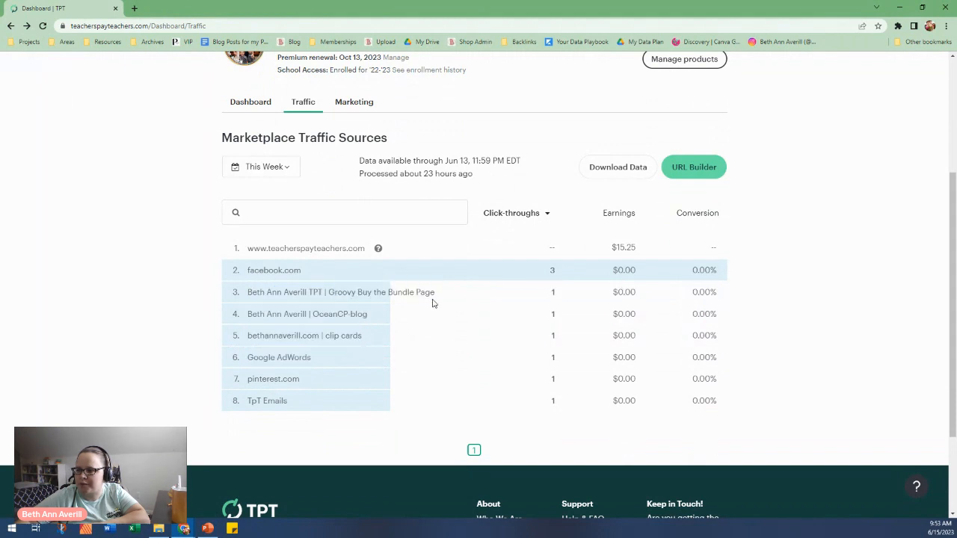
{"action": "scroll", "coordinate": [643, 212], "scroll_direction": "up", "scroll_amount": 3}
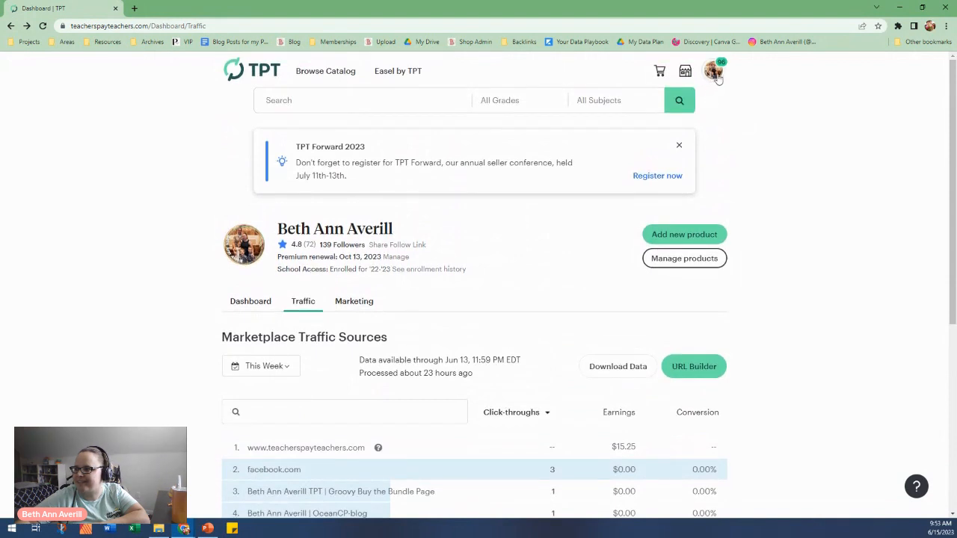
Step: Open the store's product listings in a separate tab and search them for "groovy"
{"action": "left_click", "coordinate": [714, 71]}
{"action": "left_click", "coordinate": [683, 72]}
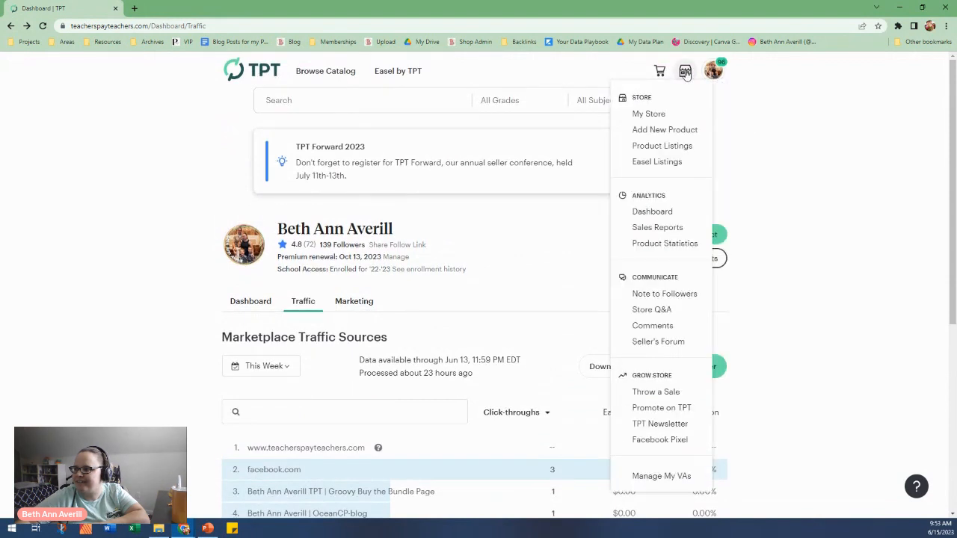
{"action": "left_click", "coordinate": [662, 147]}
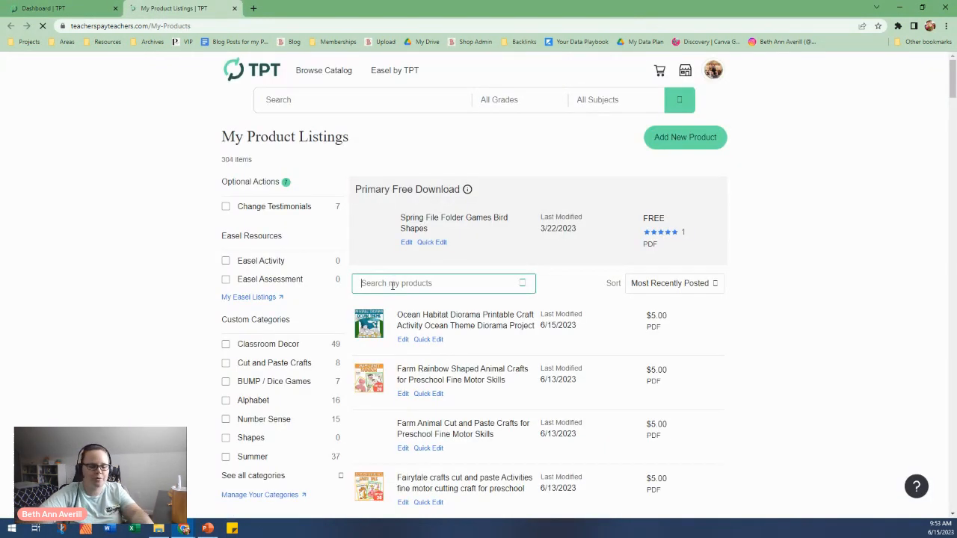
{"action": "type", "text": "groovy"}
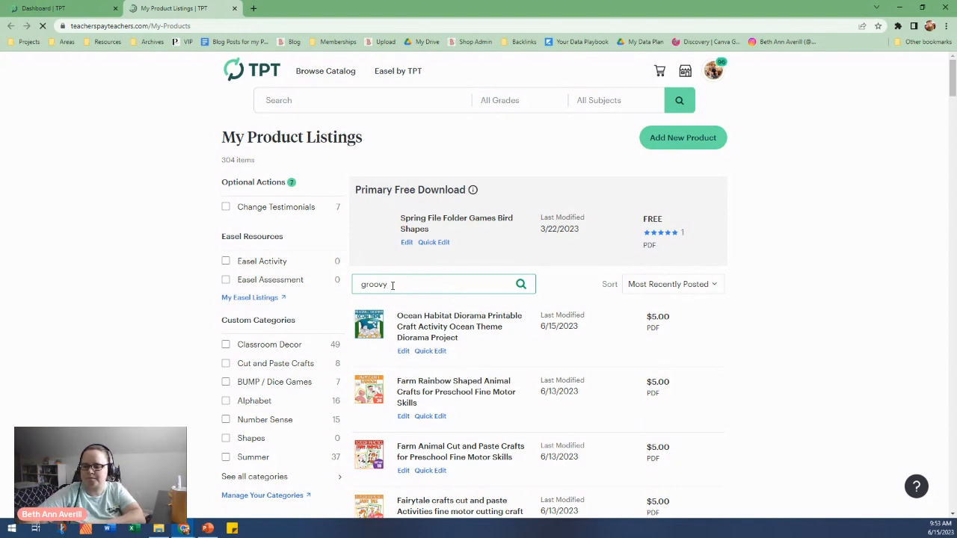
{"action": "key", "text": "Return"}
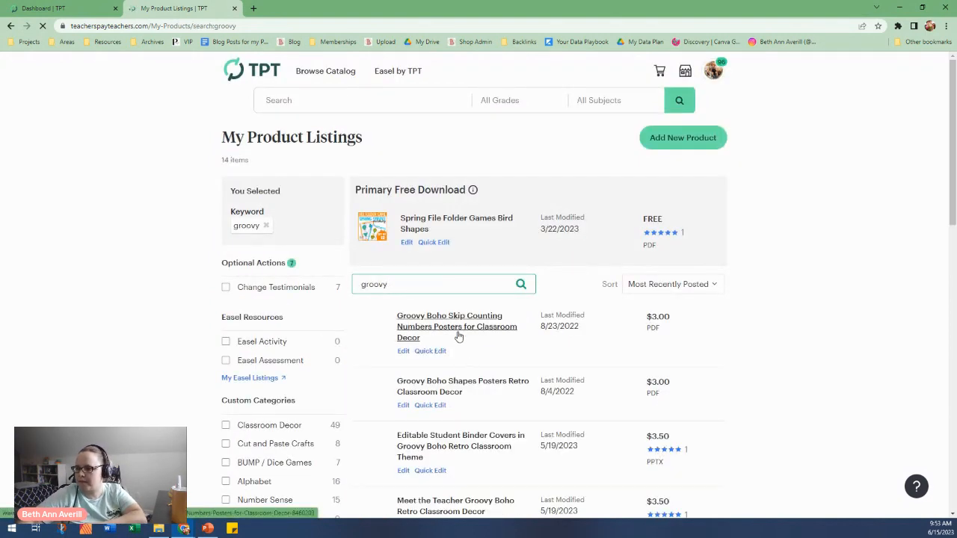
{"action": "scroll", "coordinate": [711, 359], "scroll_direction": "down", "scroll_amount": 4}
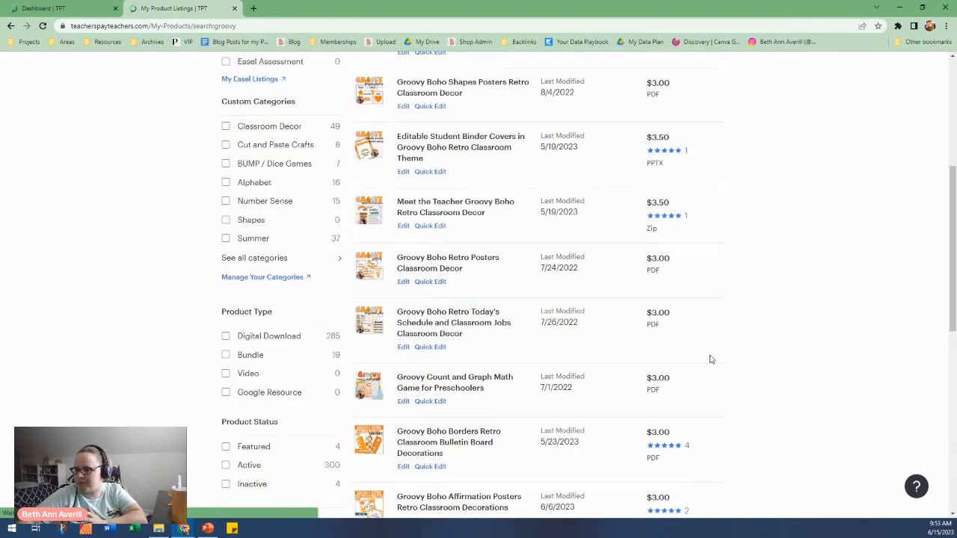
{"action": "scroll", "coordinate": [688, 359], "scroll_direction": "down", "scroll_amount": 3}
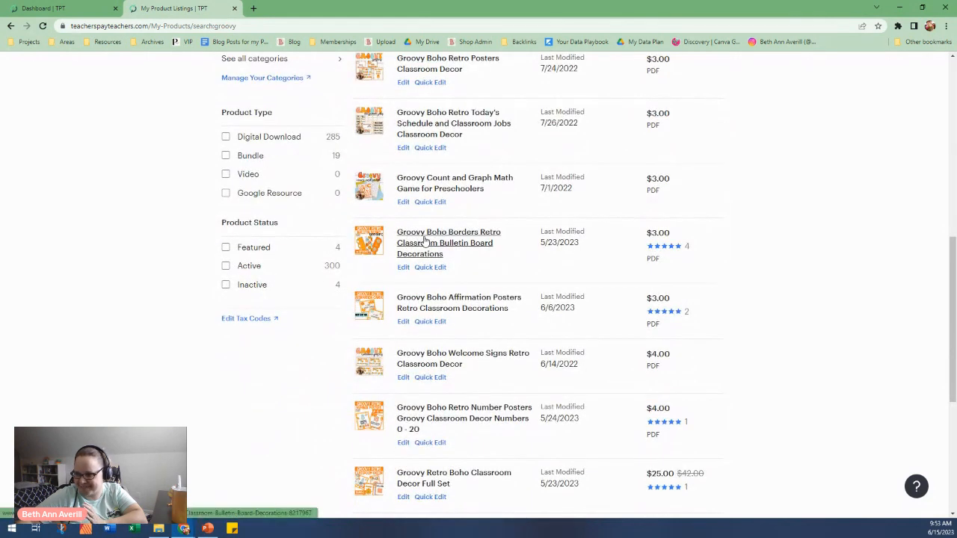
Step: Open the Groovy Boho Borders product preview and follow its bundle link to inspect the utm_source tag in the address
{"action": "left_click", "coordinate": [424, 241]}
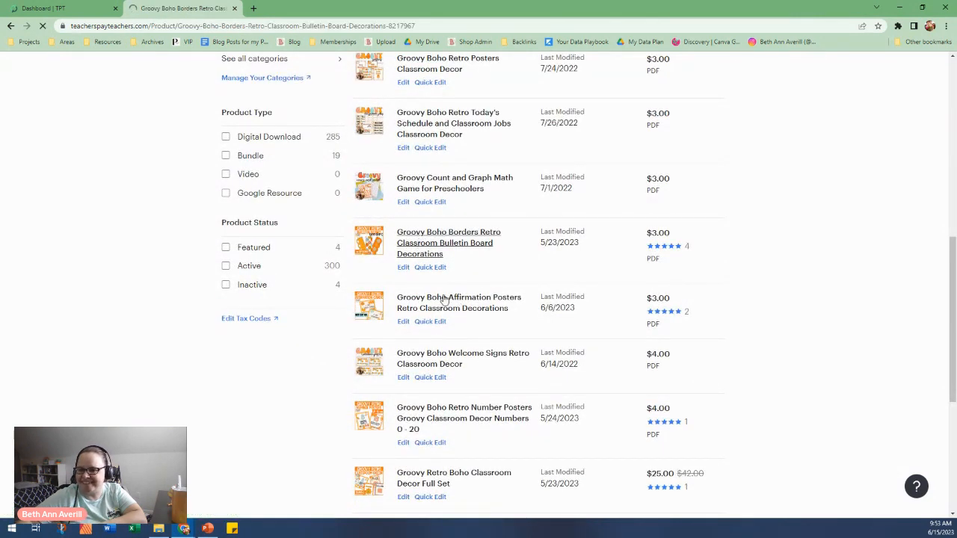
{"action": "scroll", "coordinate": [374, 270], "scroll_direction": "down", "scroll_amount": 3}
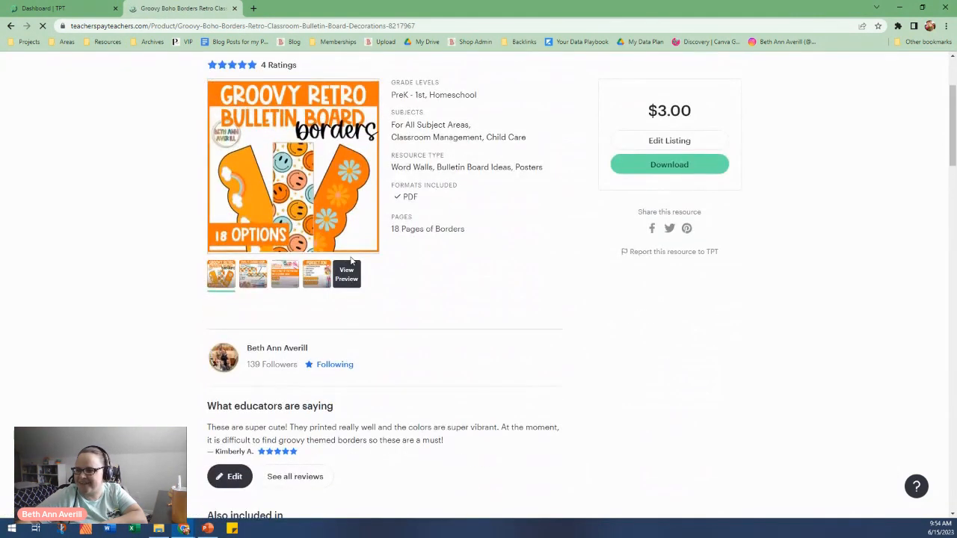
{"action": "left_click", "coordinate": [351, 270]}
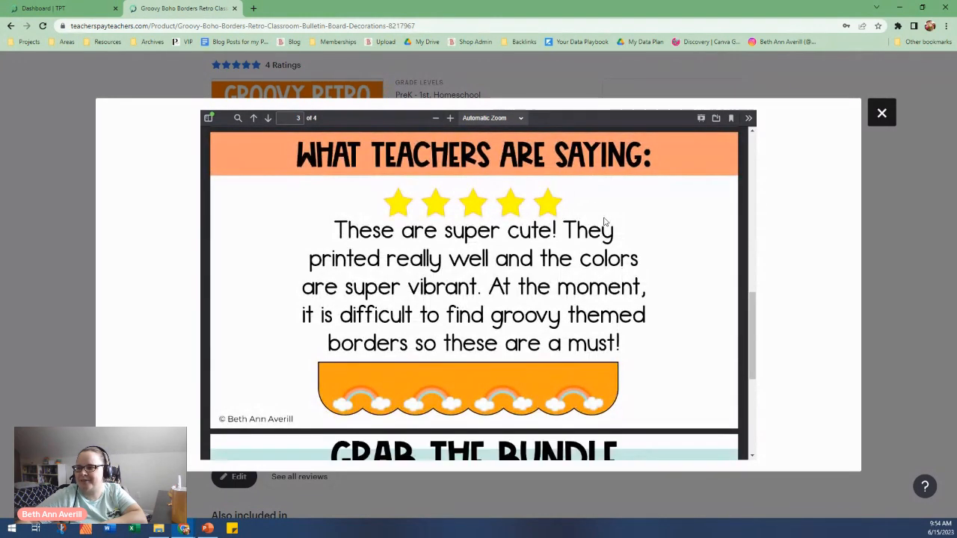
{"action": "scroll", "coordinate": [606, 221], "scroll_direction": "down", "scroll_amount": 4}
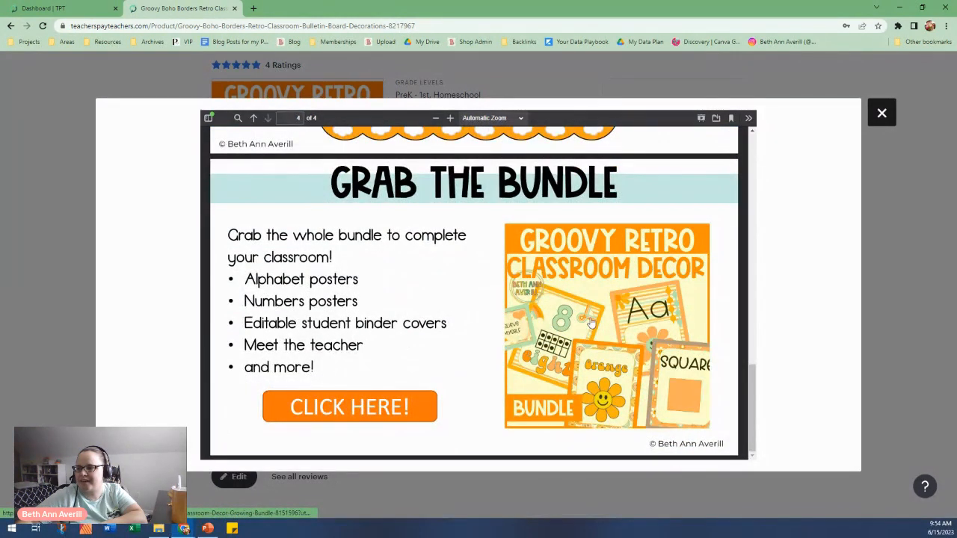
{"action": "left_click", "coordinate": [374, 406]}
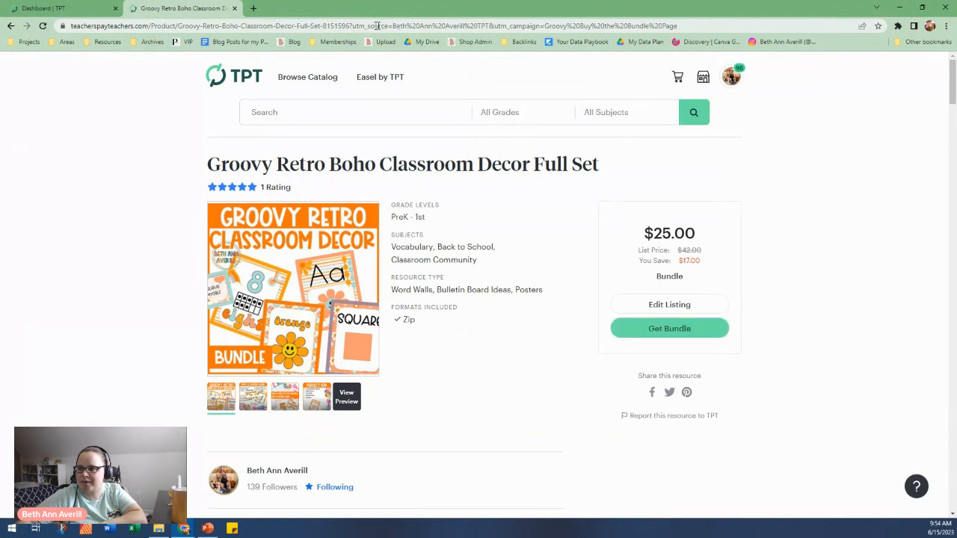
{"action": "double_click", "coordinate": [352, 25]}
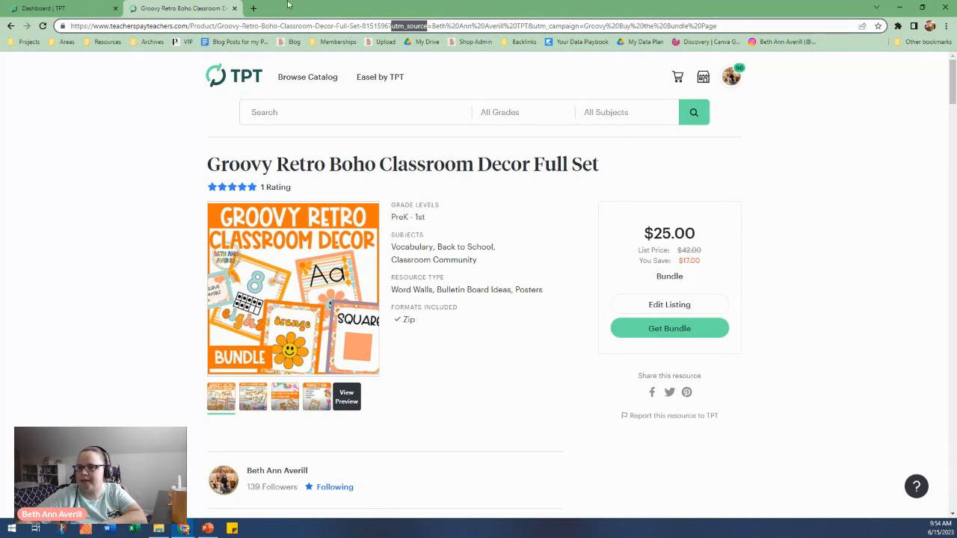
Step: Go back to the traffic dashboard and highlight the Groovy Buy the Bundle Page entry among the traffic sources
{"action": "left_click", "coordinate": [75, 9]}
{"action": "scroll", "coordinate": [274, 337], "scroll_direction": "down", "scroll_amount": 3}
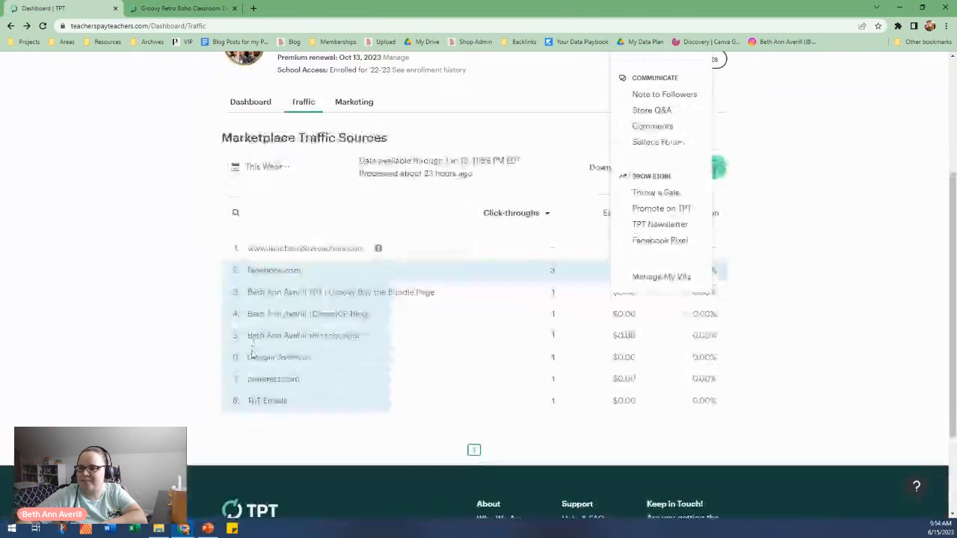
{"action": "left_click", "coordinate": [437, 293]}
{"action": "left_click_drag", "start_coordinate": [438, 293], "coordinate": [240, 293]}
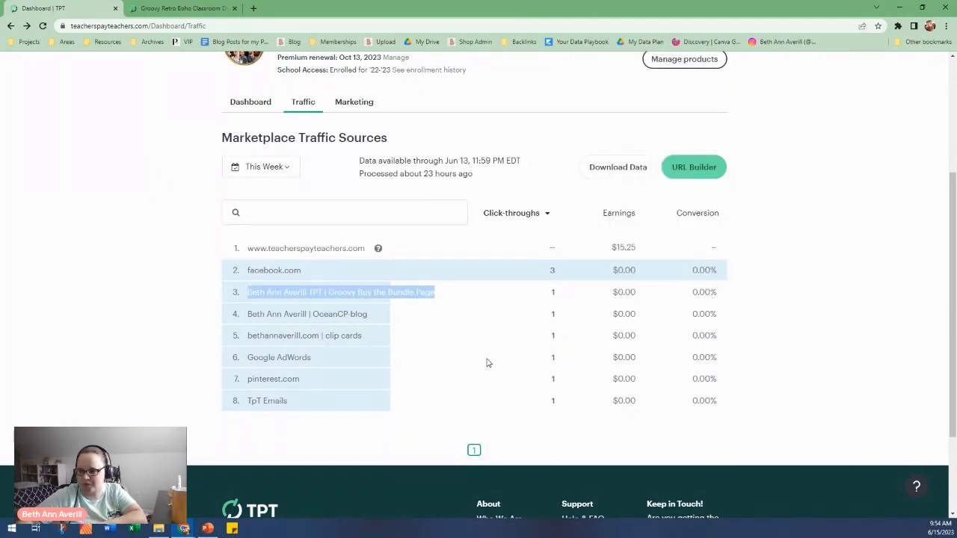
{"action": "scroll", "coordinate": [456, 366], "scroll_direction": "down", "scroll_amount": 2}
{"action": "scroll", "coordinate": [456, 367], "scroll_direction": "up", "scroll_amount": 1}
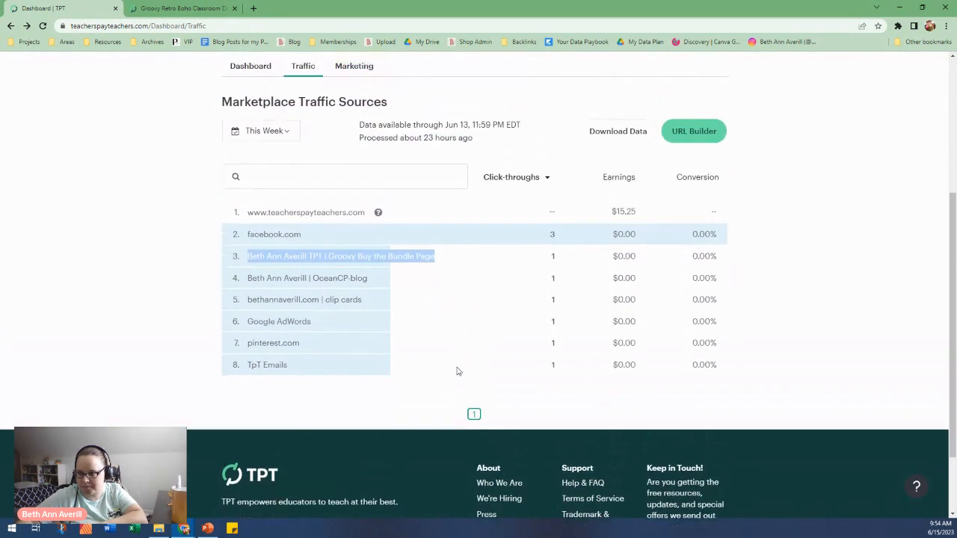
{"action": "scroll", "coordinate": [458, 371], "scroll_direction": "up", "scroll_amount": 1}
{"action": "left_click", "coordinate": [437, 354]}
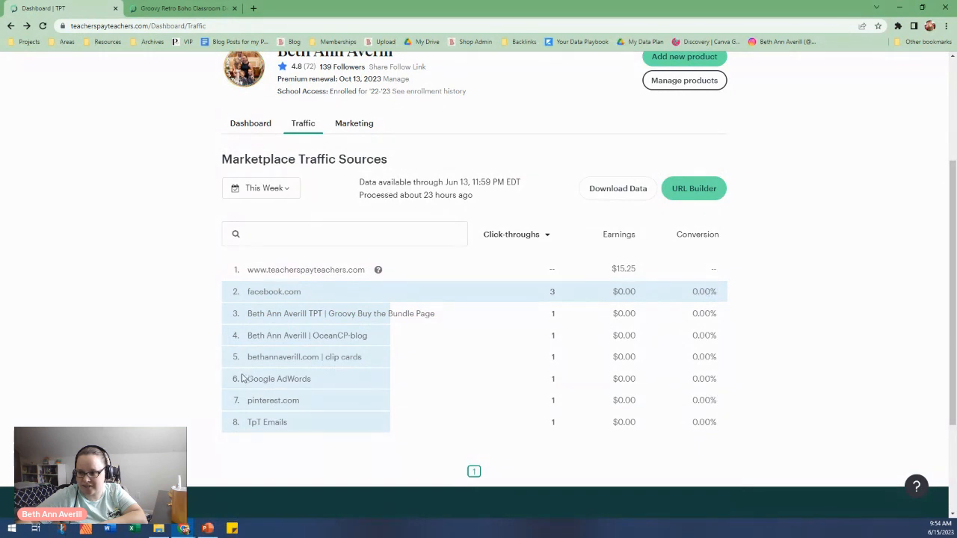
Step: Examine the remaining traffic sources for this week, from the OceanCP-blog and clip cards campaigns down to TpT Emails
{"action": "left_click_drag", "start_coordinate": [252, 336], "coordinate": [326, 356]}
{"action": "left_click", "coordinate": [351, 366]}
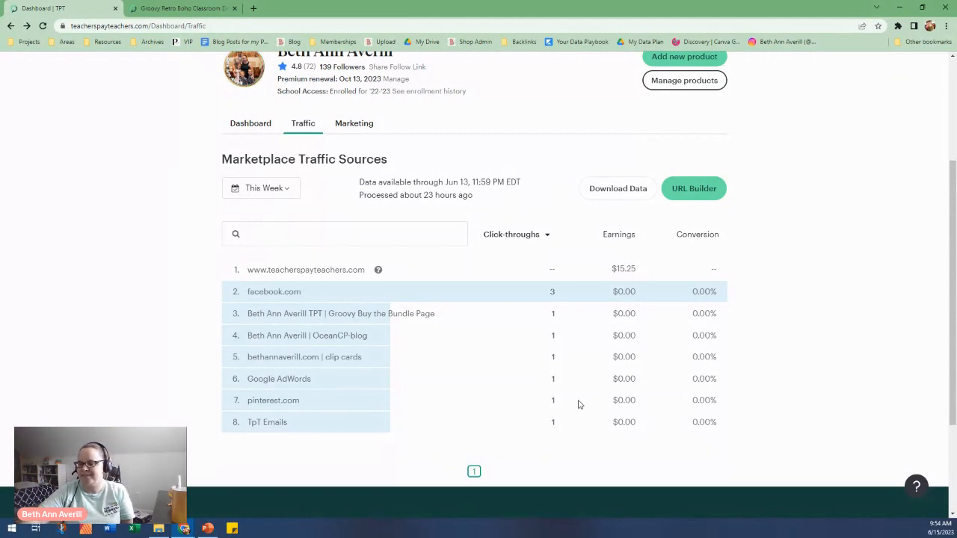
{"action": "scroll", "coordinate": [581, 403], "scroll_direction": "down", "scroll_amount": 2}
{"action": "scroll", "coordinate": [582, 401], "scroll_direction": "up", "scroll_amount": 1}
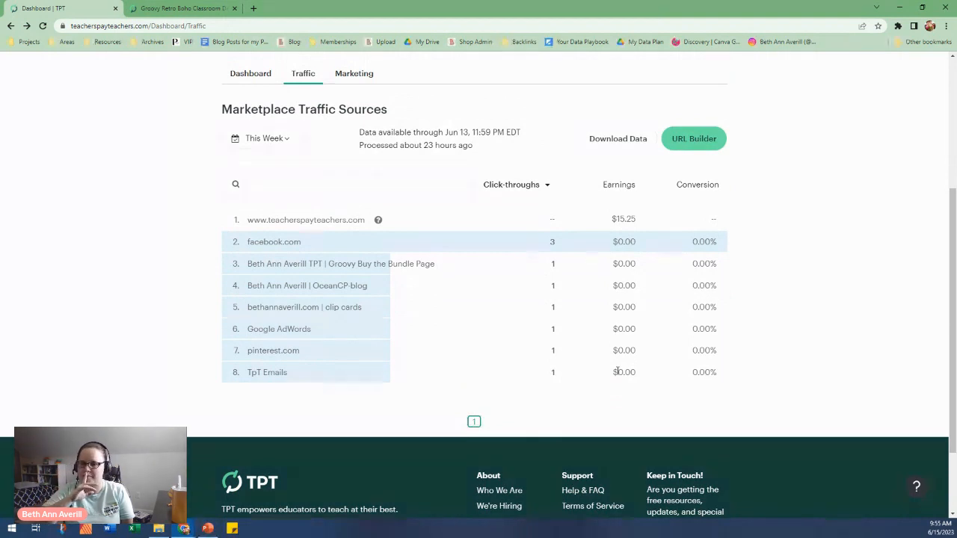
{"action": "scroll", "coordinate": [635, 351], "scroll_direction": "up", "scroll_amount": 3}
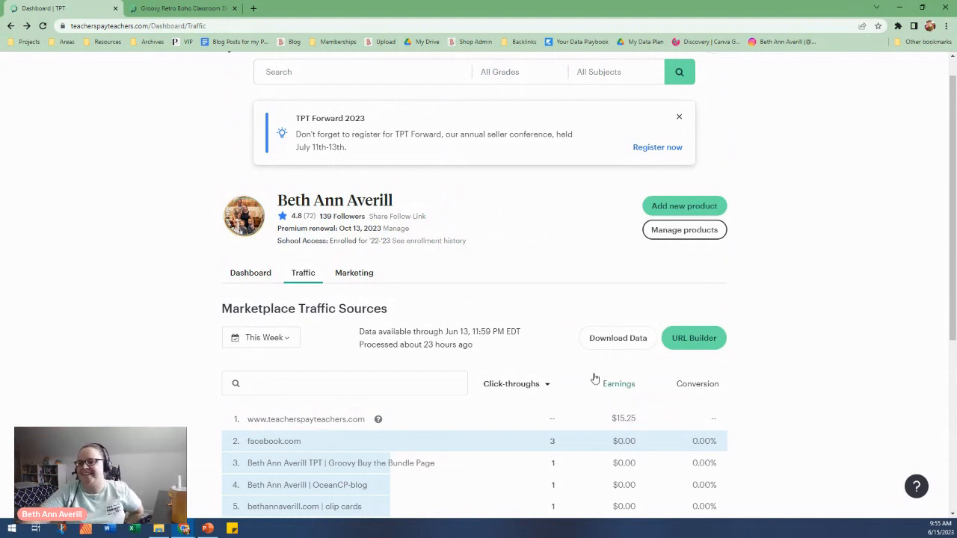
{"action": "scroll", "coordinate": [483, 309], "scroll_direction": "down", "scroll_amount": 2}
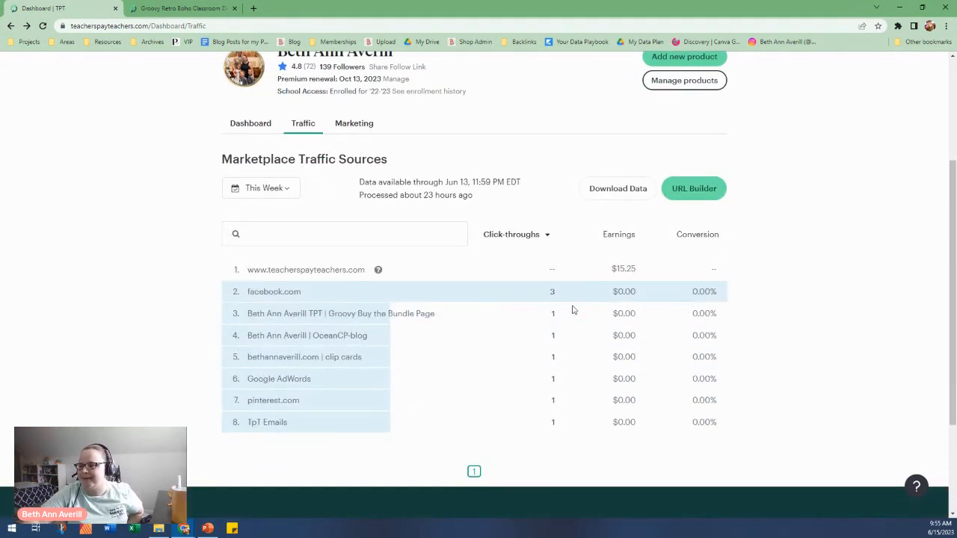
{"action": "scroll", "coordinate": [566, 327], "scroll_direction": "down", "scroll_amount": 1}
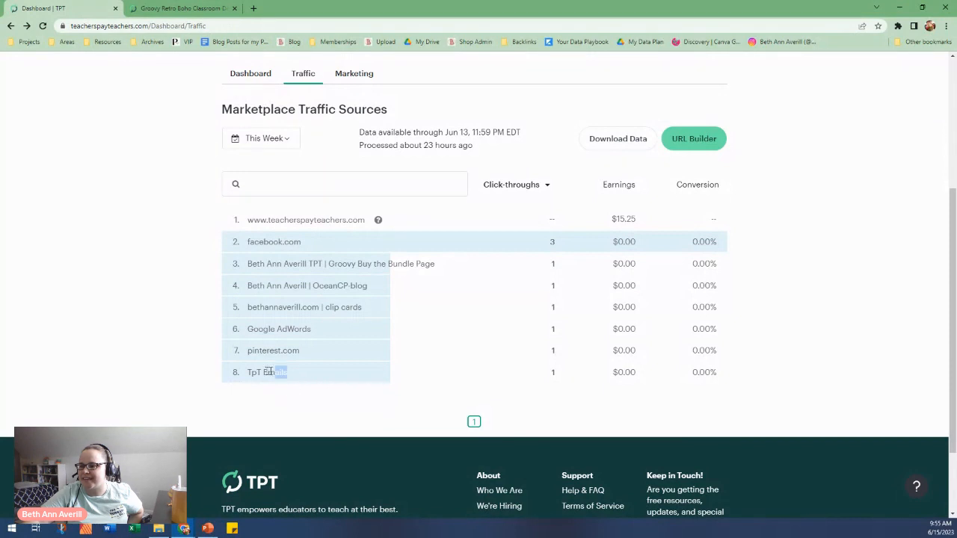
{"action": "left_click_drag", "start_coordinate": [267, 372], "coordinate": [296, 330]}
{"action": "left_click", "coordinate": [371, 352]}
Step: Set the date range of the marketplace traffic sources to This Year
{"action": "left_click", "coordinate": [282, 139]}
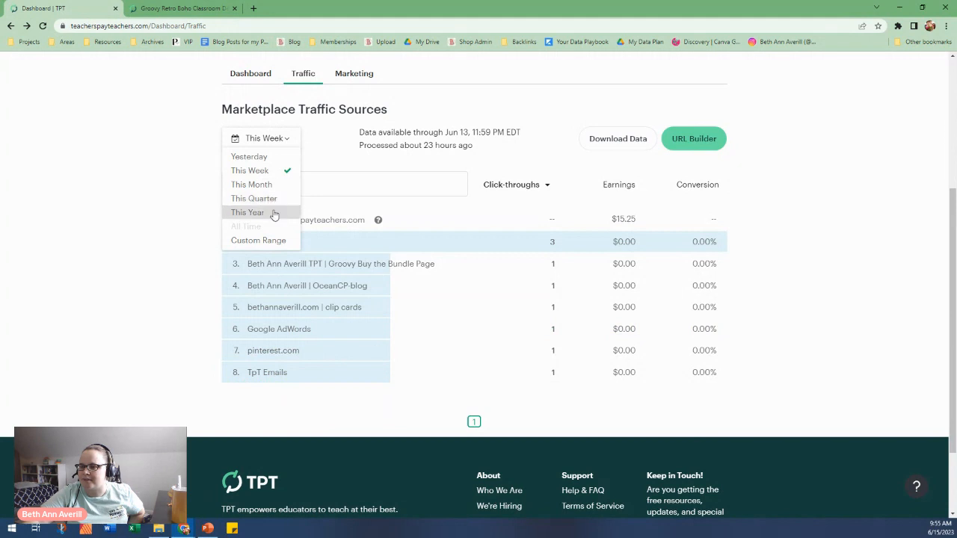
{"action": "left_click", "coordinate": [274, 212]}
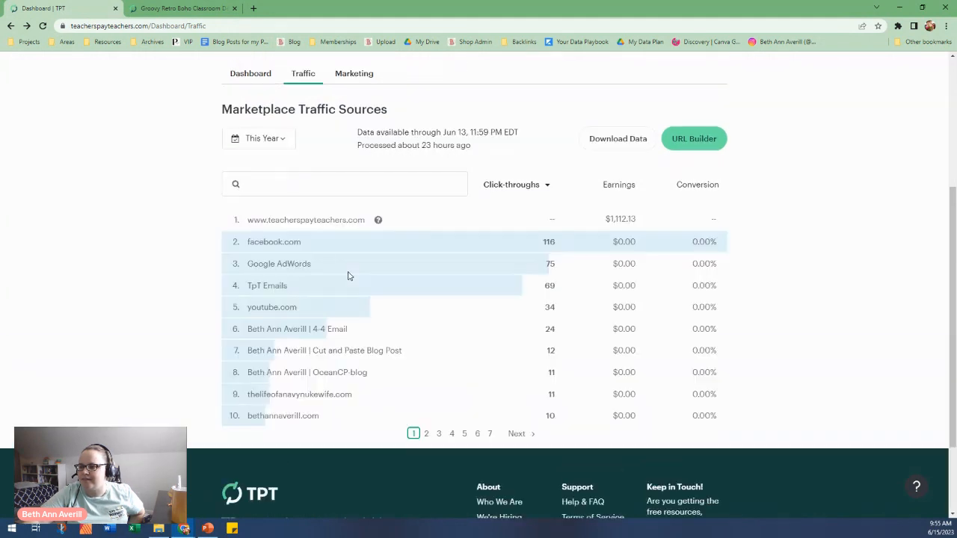
{"action": "scroll", "coordinate": [329, 293], "scroll_direction": "down", "scroll_amount": 1}
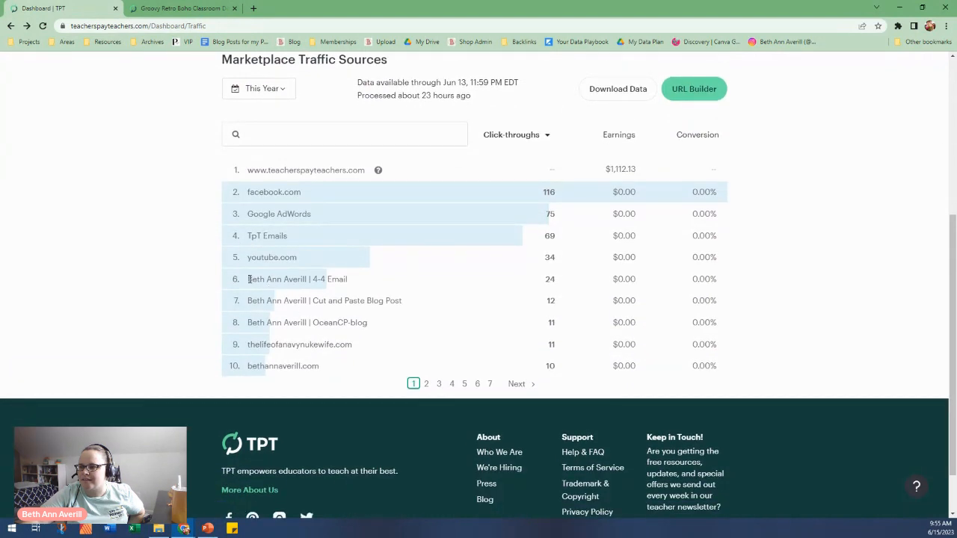
Step: Examine this year's 4-4 Email and Cut and Paste Blog Post campaign entries and the thelifeofanavynukewife.com source
{"action": "left_click_drag", "start_coordinate": [249, 279], "coordinate": [321, 279]}
{"action": "left_click", "coordinate": [342, 279]}
{"action": "left_click_drag", "start_coordinate": [249, 281], "coordinate": [407, 306]}
{"action": "left_click", "coordinate": [323, 303]}
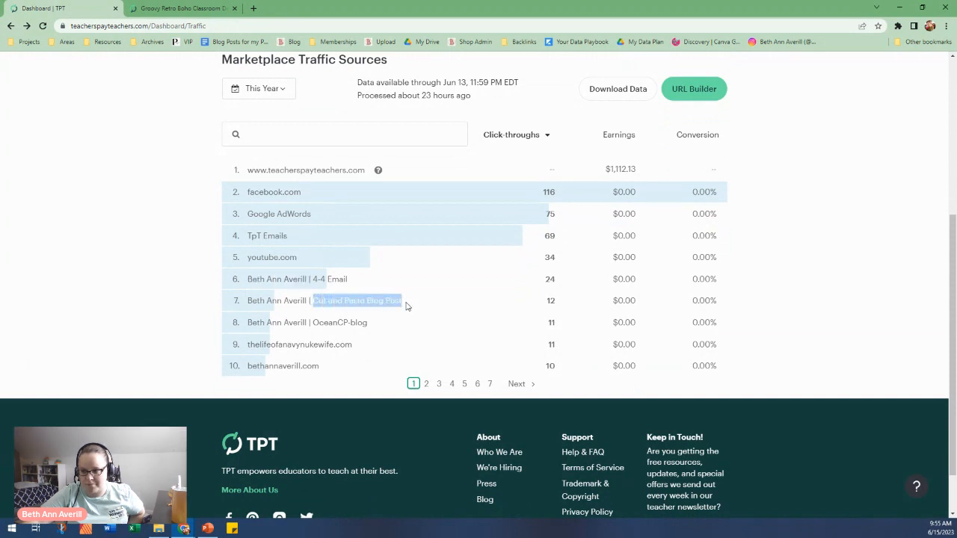
{"action": "left_click", "coordinate": [381, 324]}
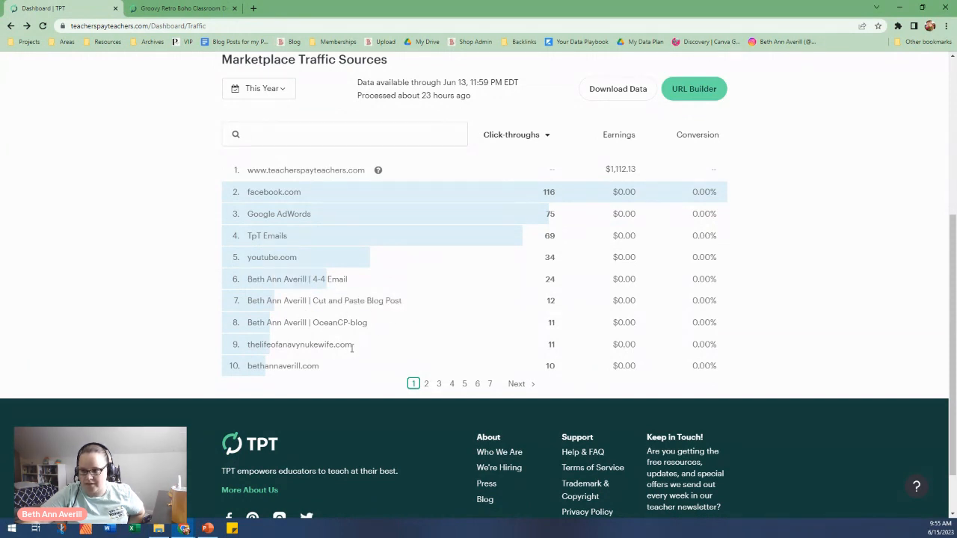
{"action": "left_click_drag", "start_coordinate": [352, 345], "coordinate": [260, 350]}
{"action": "left_click", "coordinate": [298, 344]}
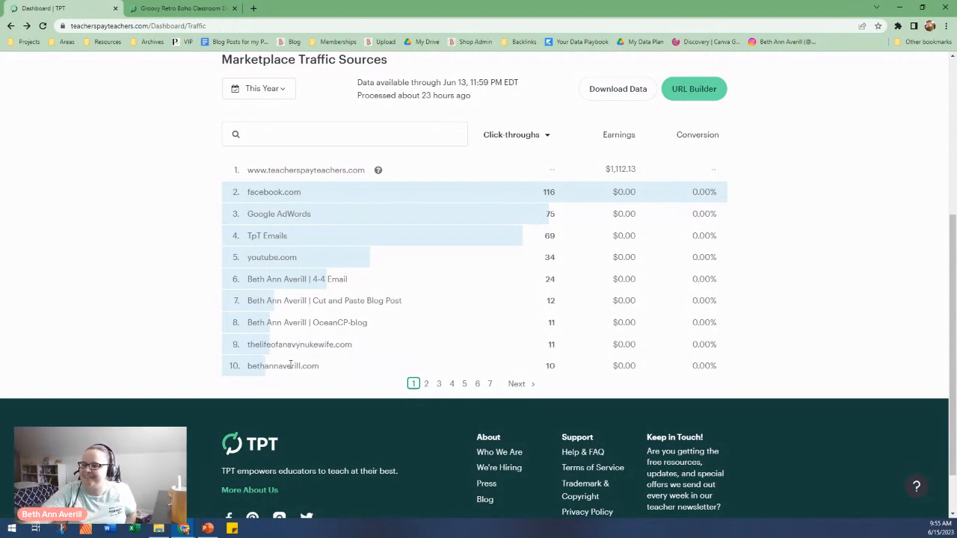
Step: Open thelifeofanavynukewife.com in a new browser tab to check where the old blog address leads
{"action": "left_click", "coordinate": [252, 8]}
{"action": "type", "text": "thelifeofa"}
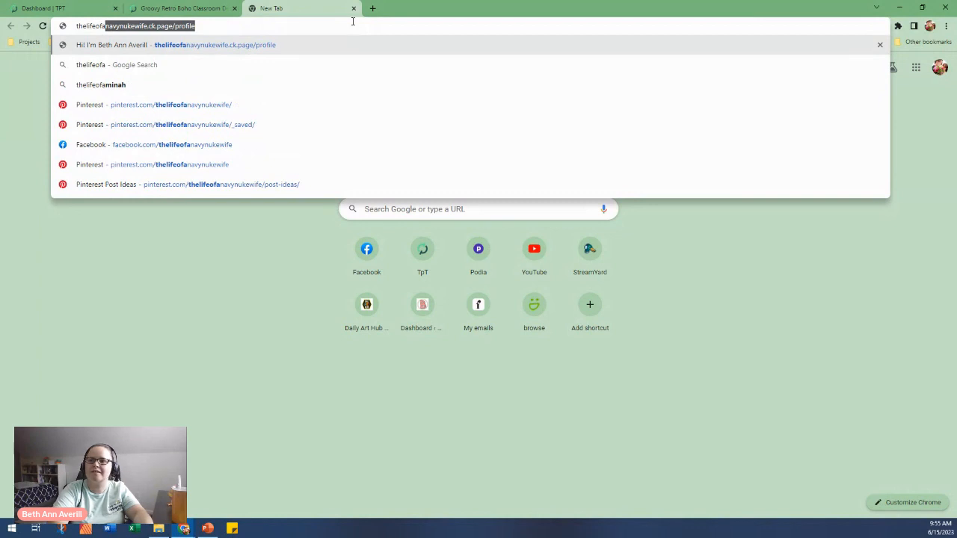
{"action": "type", "text": "na"}
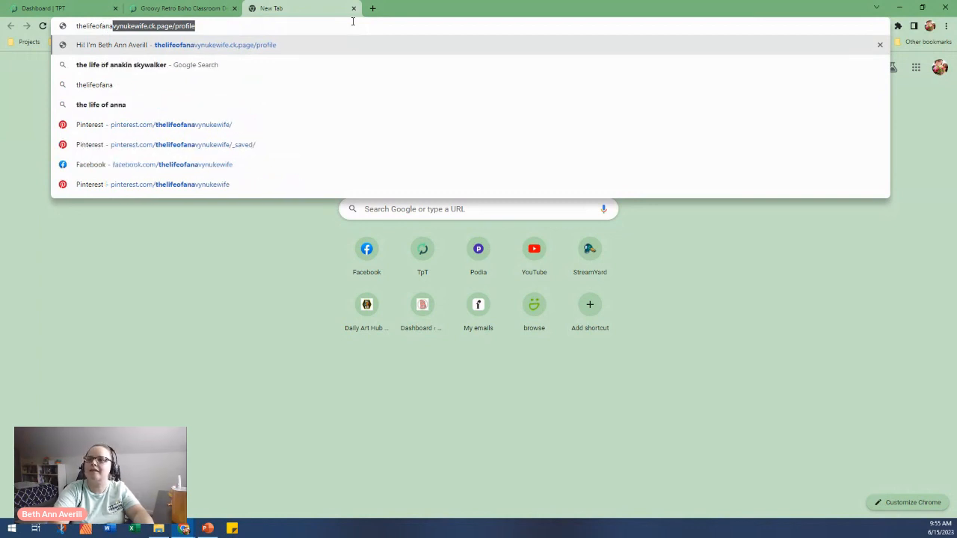
{"action": "type", "text": "vynukewife.c"}
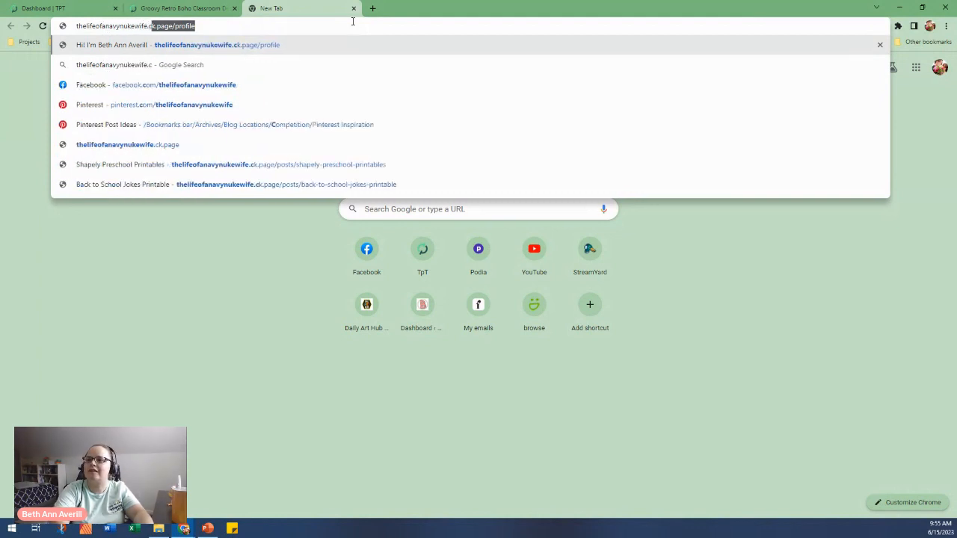
{"action": "type", "text": "om"}
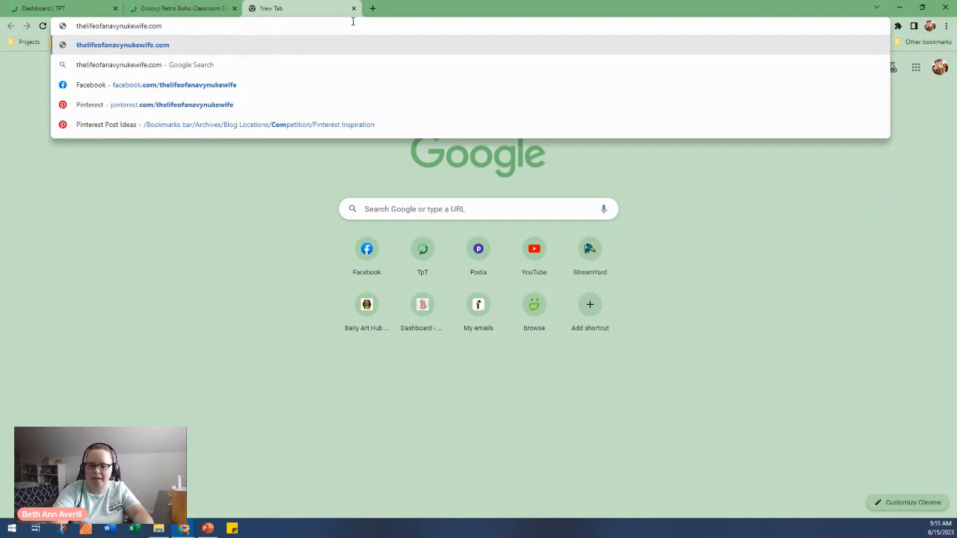
{"action": "key", "text": "Return"}
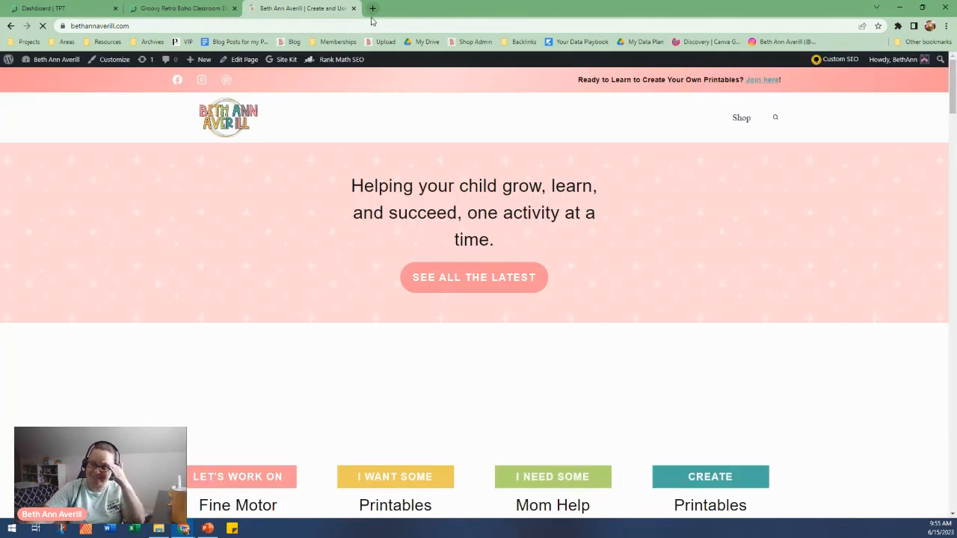
Step: Close the blog tab, return to the Groovy Retro Boho product page and minimize the browser
{"action": "key", "text": "ctrl+w"}
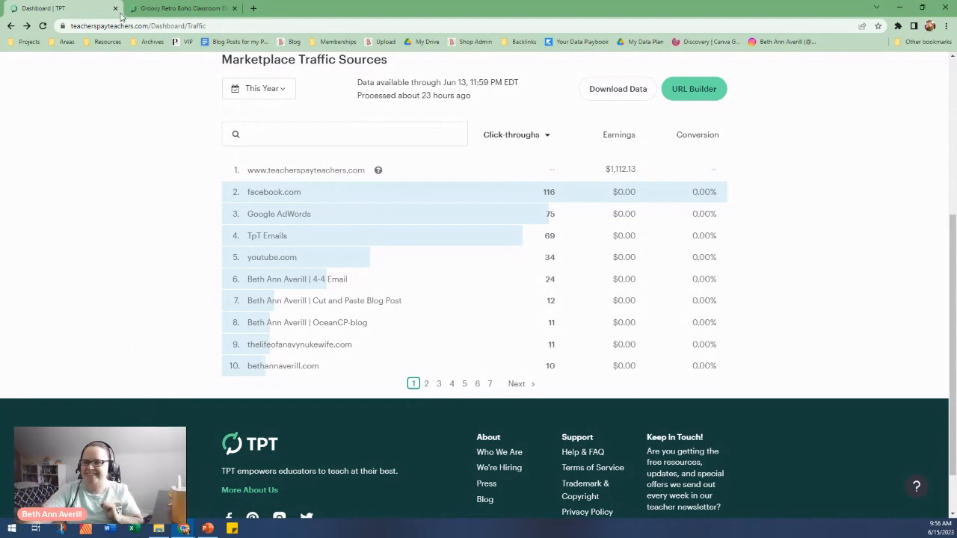
{"action": "left_click", "coordinate": [169, 10]}
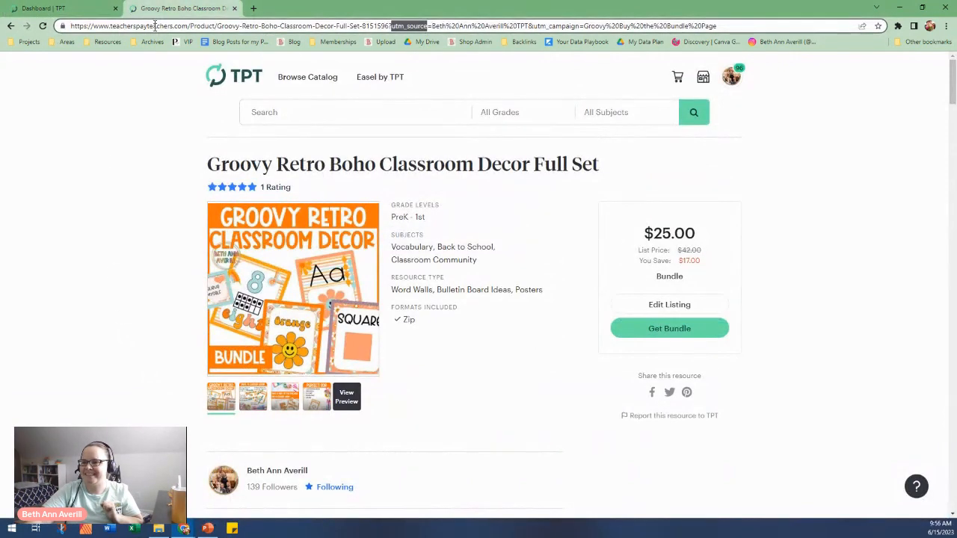
{"action": "left_click", "coordinate": [901, 7]}
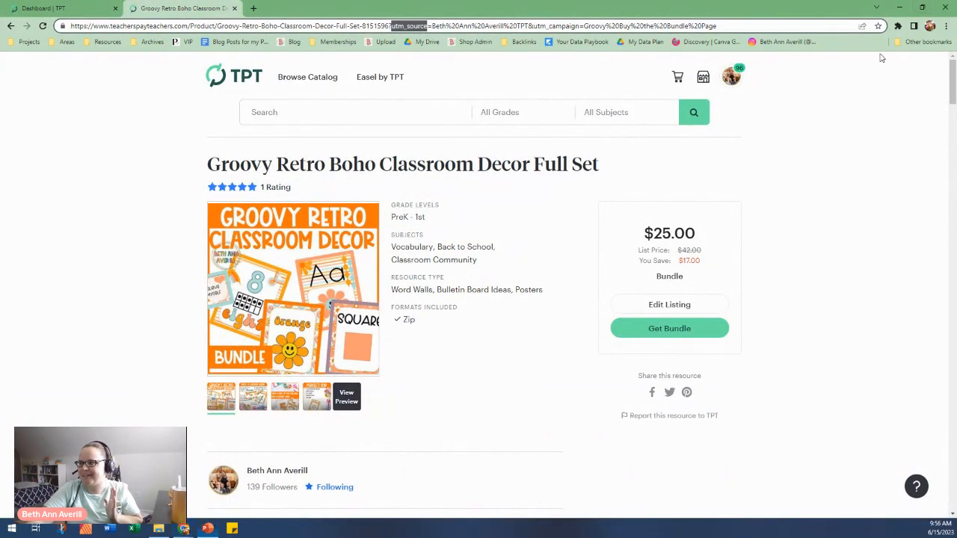
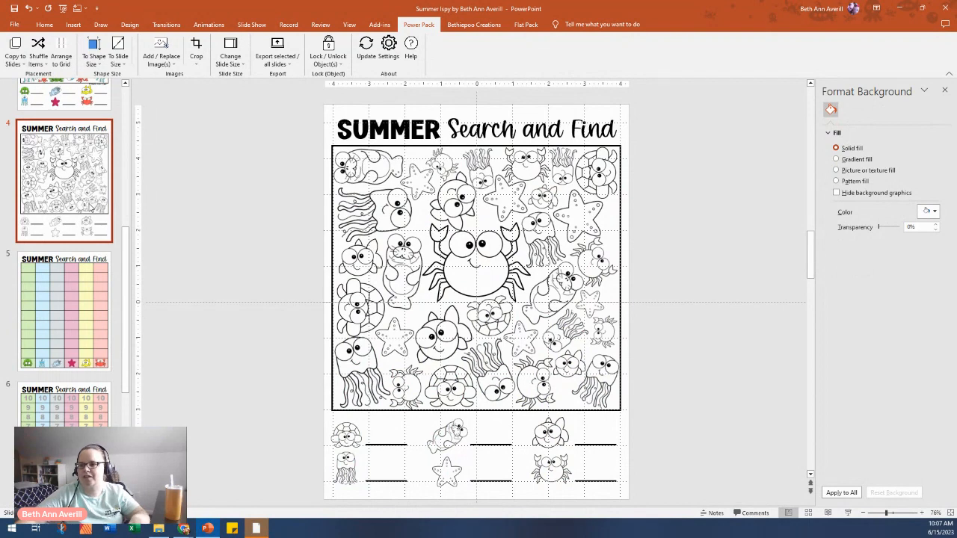
Step: Paste the copyright line onto the black-and-white search page and the blank color graph, placing it just below the graph on the latter
{"action": "key", "text": "ctrl+v"}
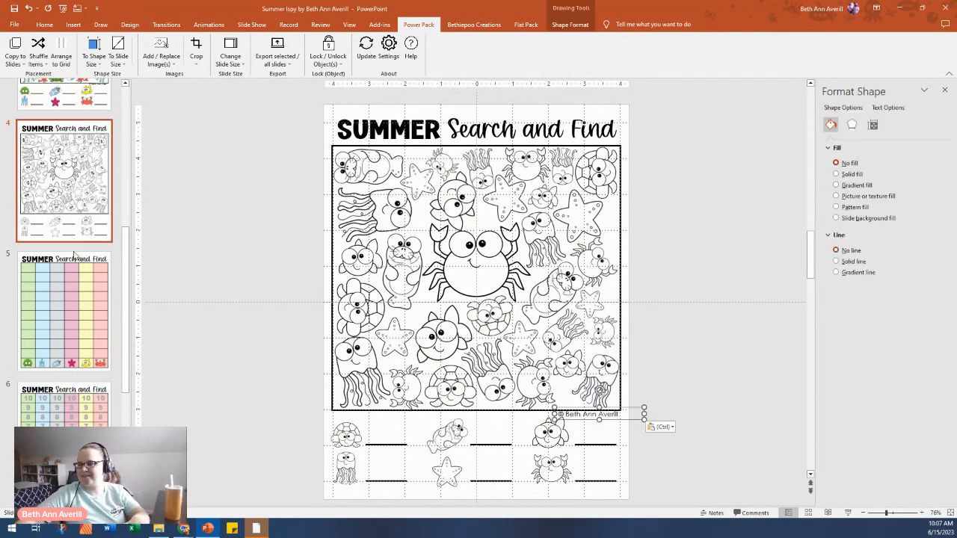
{"action": "scroll", "coordinate": [70, 278], "scroll_direction": "down", "scroll_amount": 2}
{"action": "left_click", "coordinate": [70, 212]}
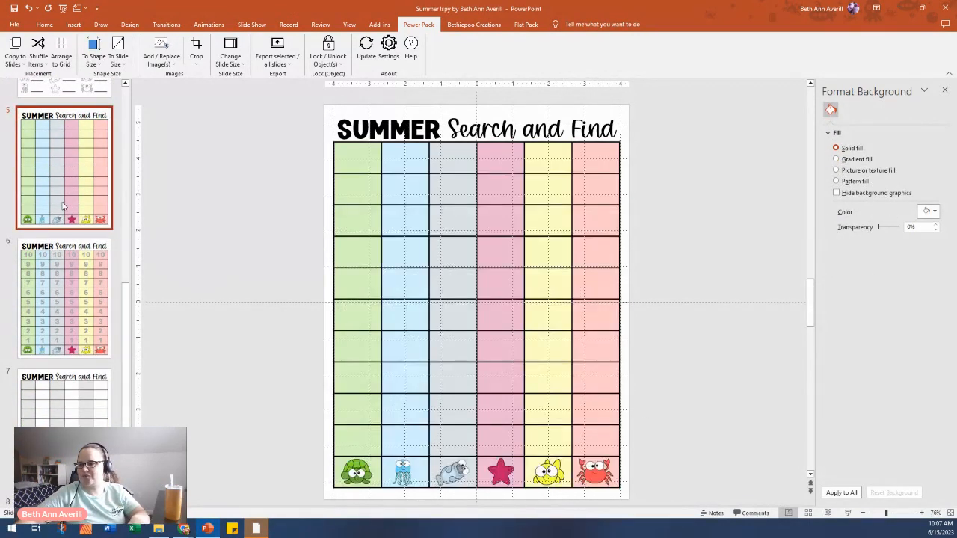
{"action": "key", "text": "ctrl+v"}
{"action": "left_click_drag", "start_coordinate": [623, 423], "coordinate": [621, 499]}
{"action": "key", "text": "Down"}
{"action": "key", "text": "Down"}
{"action": "key", "text": "Down"}
{"action": "key", "text": "Down"}
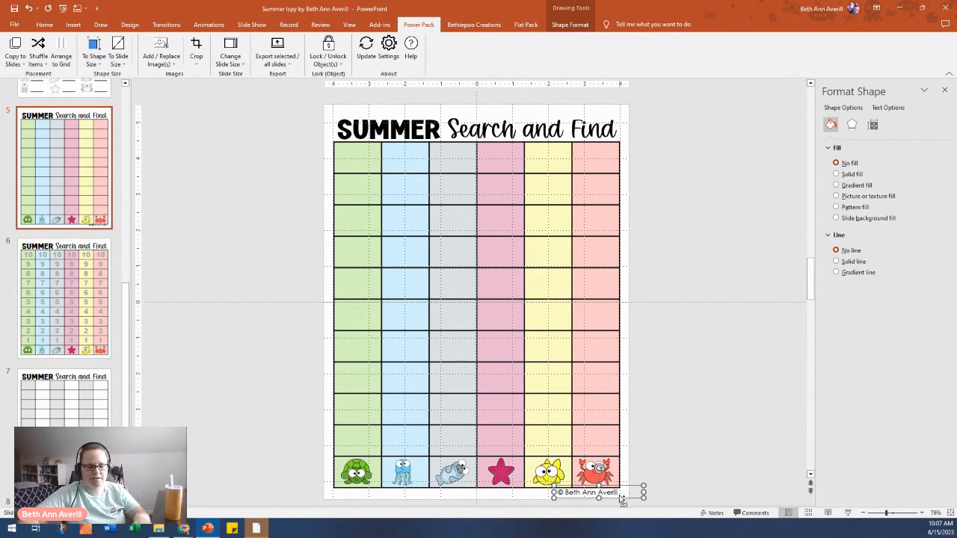
Step: Paste the repositioned copyright line onto the numbered color graph and both grayscale graph pages, slides 6 to 8
{"action": "left_click", "coordinate": [64, 397]}
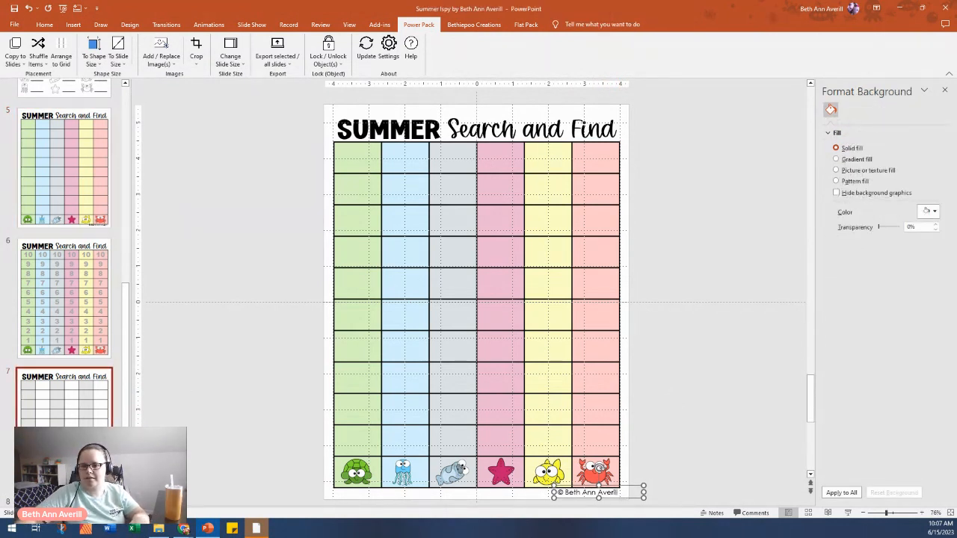
{"action": "left_click", "coordinate": [100, 294]}
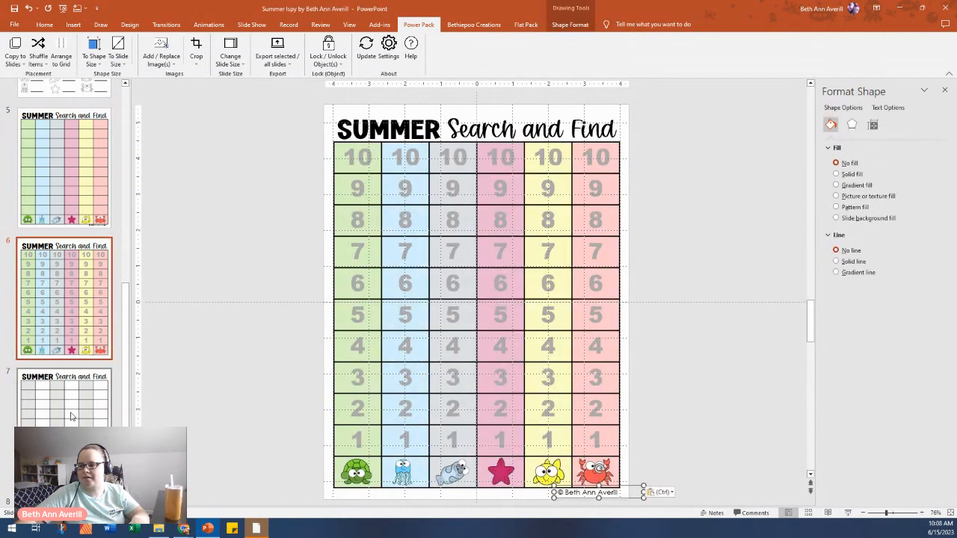
{"action": "left_click", "coordinate": [71, 417]}
{"action": "key", "text": "ctrl+v"}
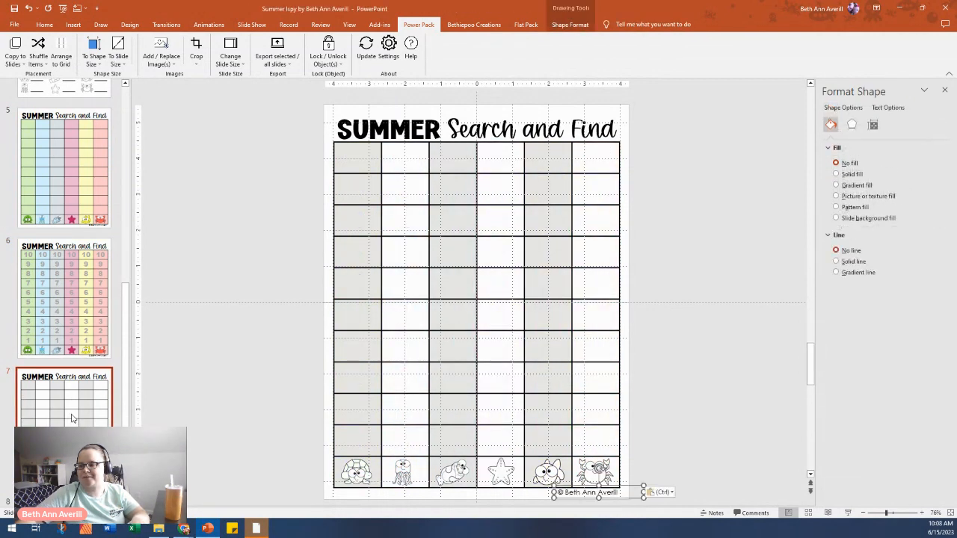
{"action": "scroll", "coordinate": [71, 418], "scroll_direction": "down", "scroll_amount": 3}
{"action": "left_click", "coordinate": [74, 422]}
{"action": "key", "text": "ctrl+v"}
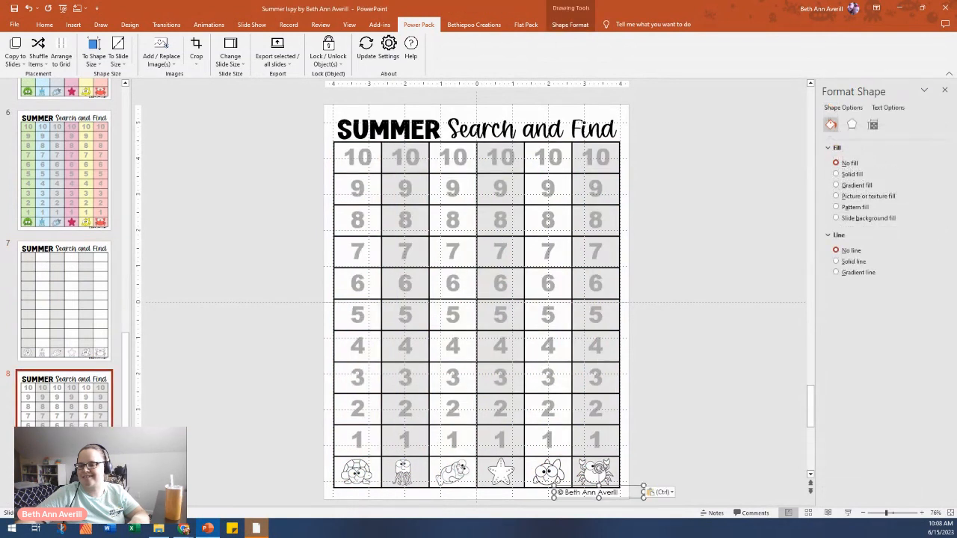
{"action": "key", "text": "Escape"}
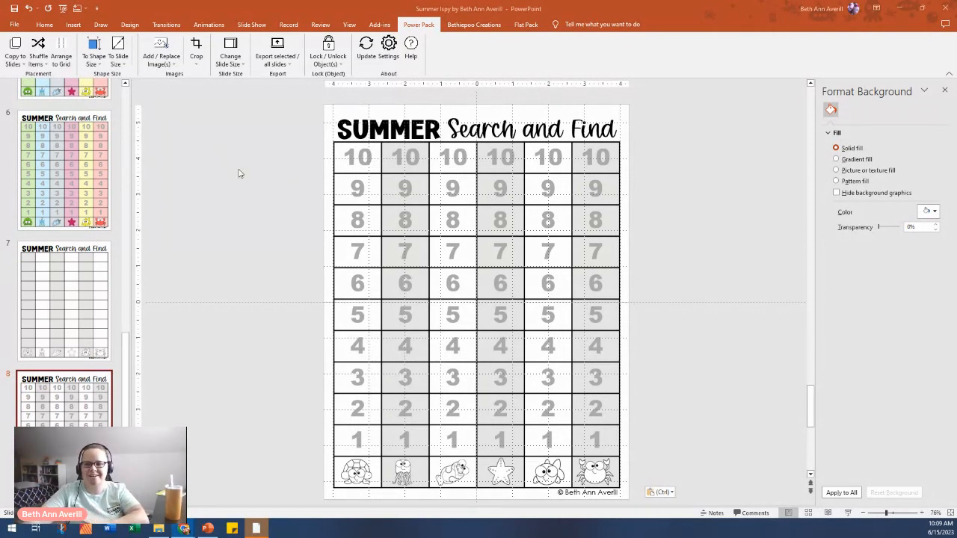
Step: Review the color Search and Find page and display the whole set in Slide Sorter view
{"action": "scroll", "coordinate": [84, 271], "scroll_direction": "up", "scroll_amount": 5}
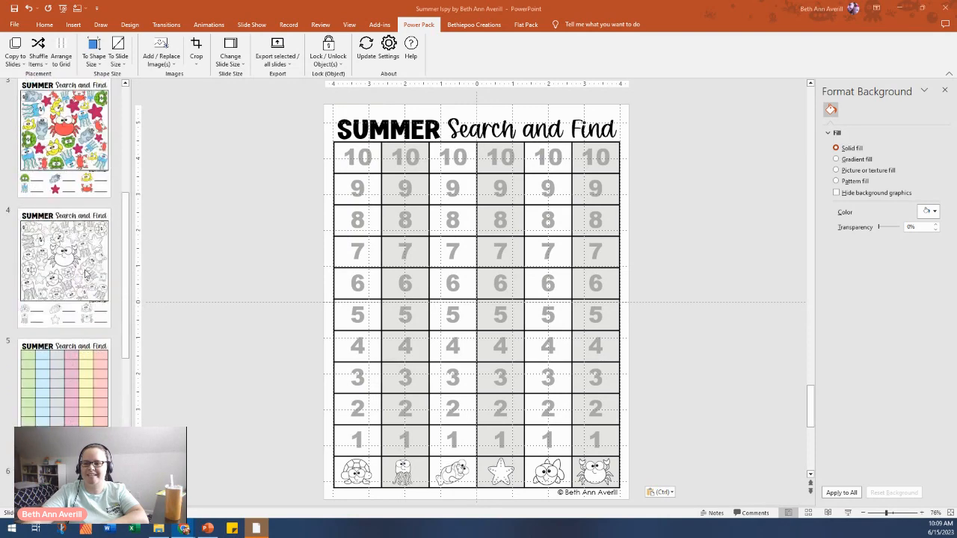
{"action": "scroll", "coordinate": [82, 255], "scroll_direction": "up", "scroll_amount": 2}
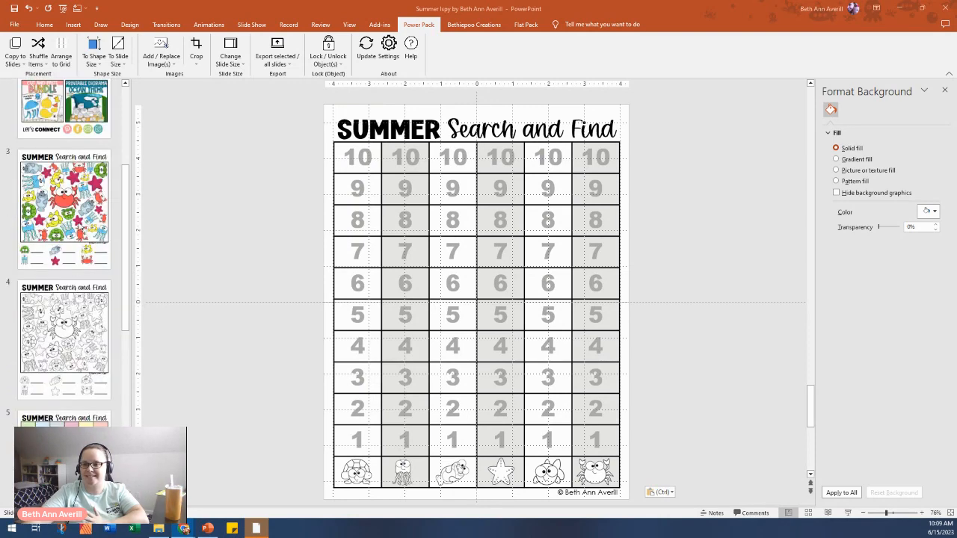
{"action": "left_click", "coordinate": [84, 228]}
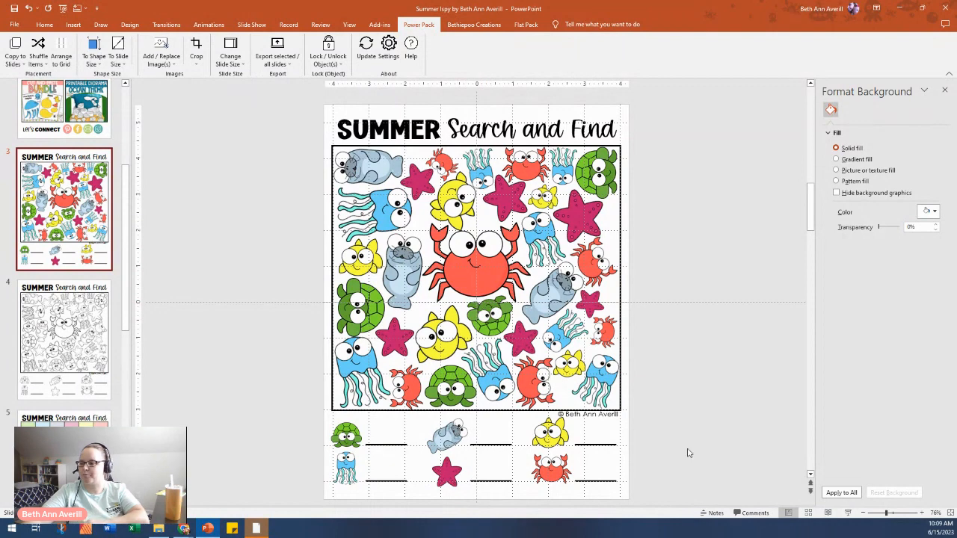
{"action": "left_click", "coordinate": [809, 514]}
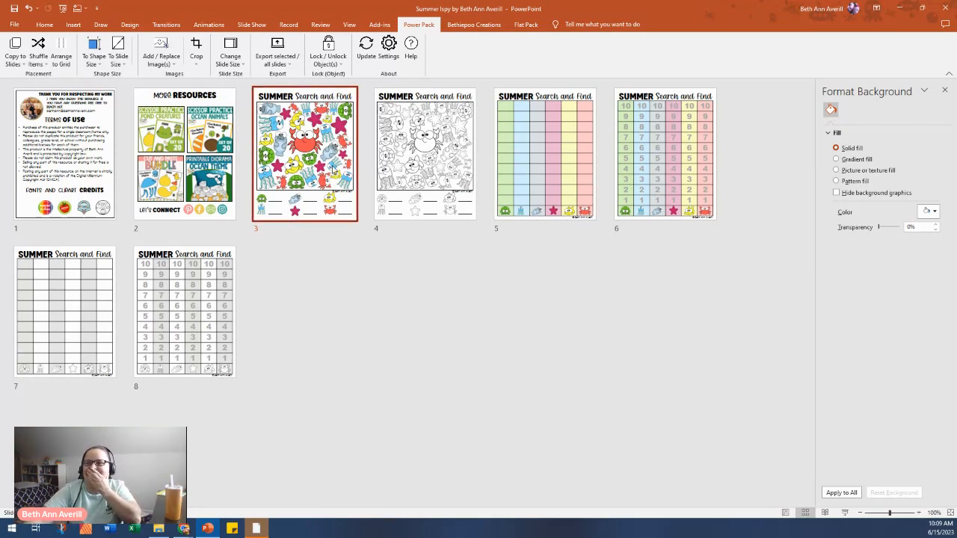
{"action": "left_click", "coordinate": [539, 171]}
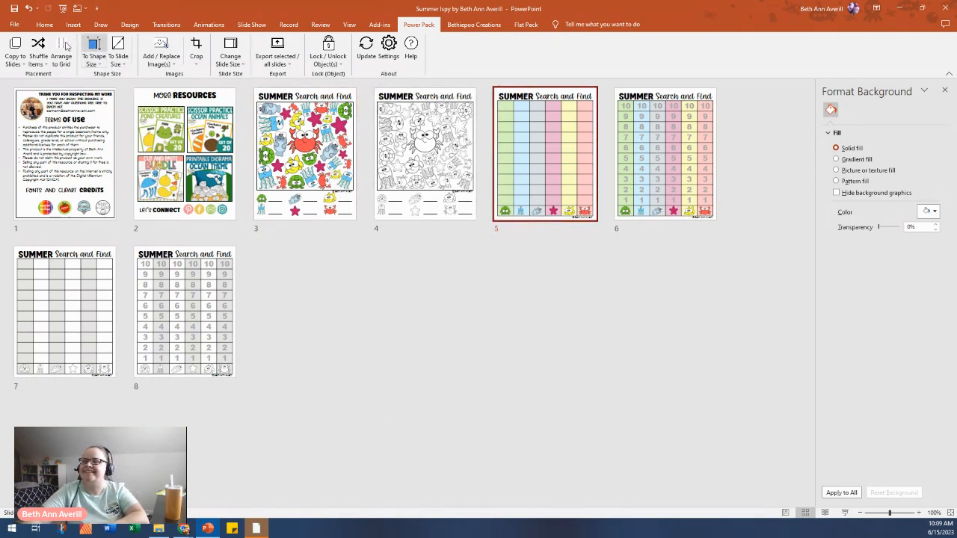
Step: Switch to the worksheet PDF in Acrobat Reader, zoom out to 72.1% and view its More Resources page
{"action": "left_click", "coordinate": [257, 528]}
{"action": "scroll", "coordinate": [590, 367], "scroll_direction": "down", "scroll_amount": 2}
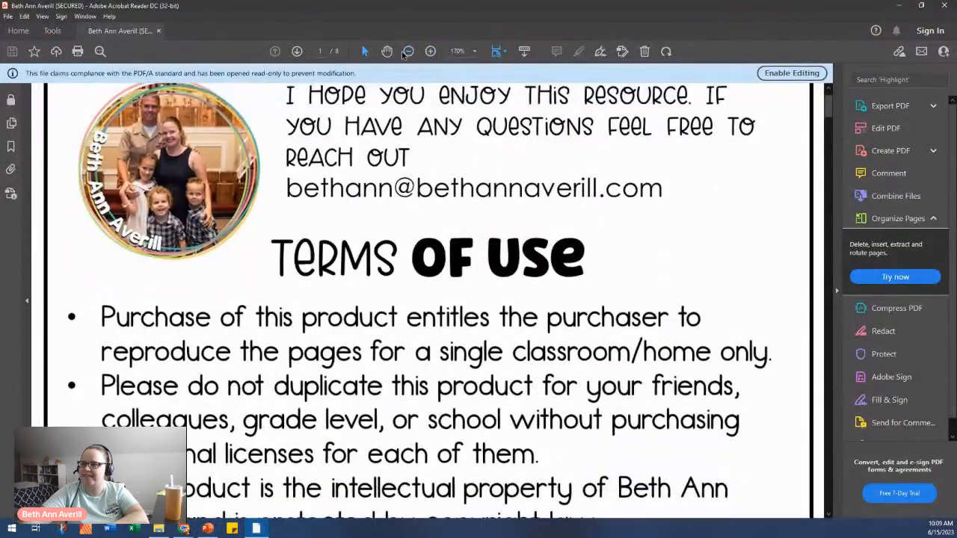
{"action": "left_click", "coordinate": [408, 52]}
{"action": "left_click", "coordinate": [408, 52]}
{"action": "left_click", "coordinate": [408, 52]}
{"action": "left_click", "coordinate": [409, 52]}
{"action": "left_click", "coordinate": [408, 52]}
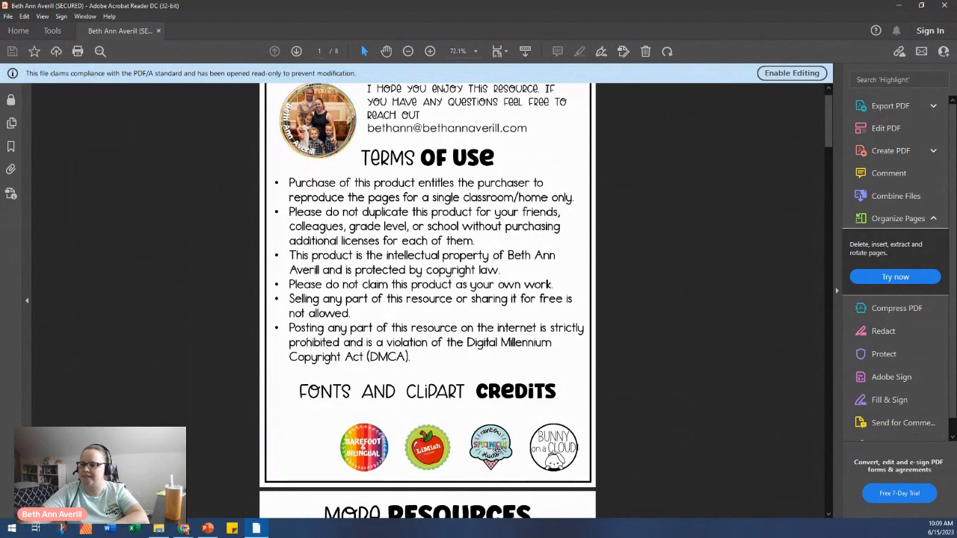
{"action": "scroll", "coordinate": [549, 450], "scroll_direction": "down", "scroll_amount": 10}
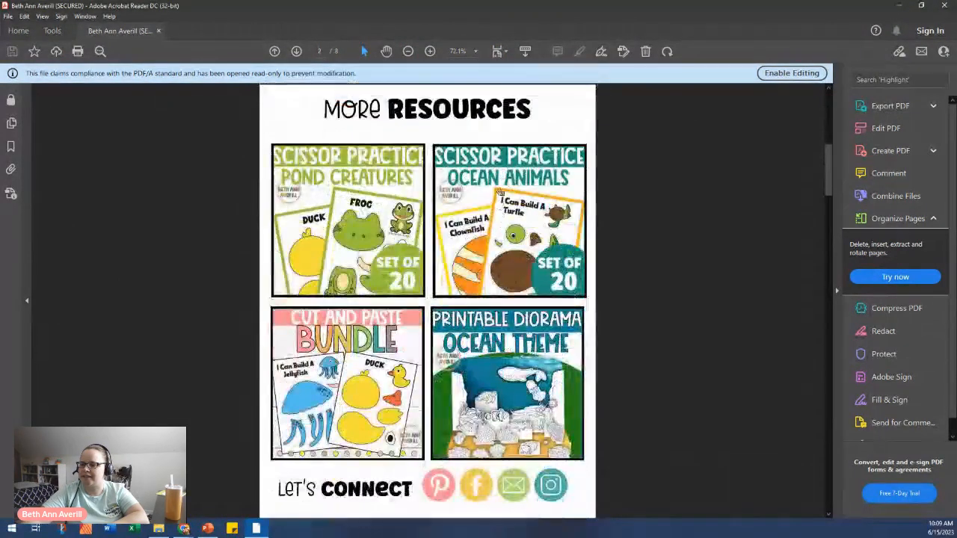
Step: Test the Scissor Practice Ocean Animals link from the PDF's More Resources page, and close the product page and the PDF
{"action": "left_click", "coordinate": [184, 528]}
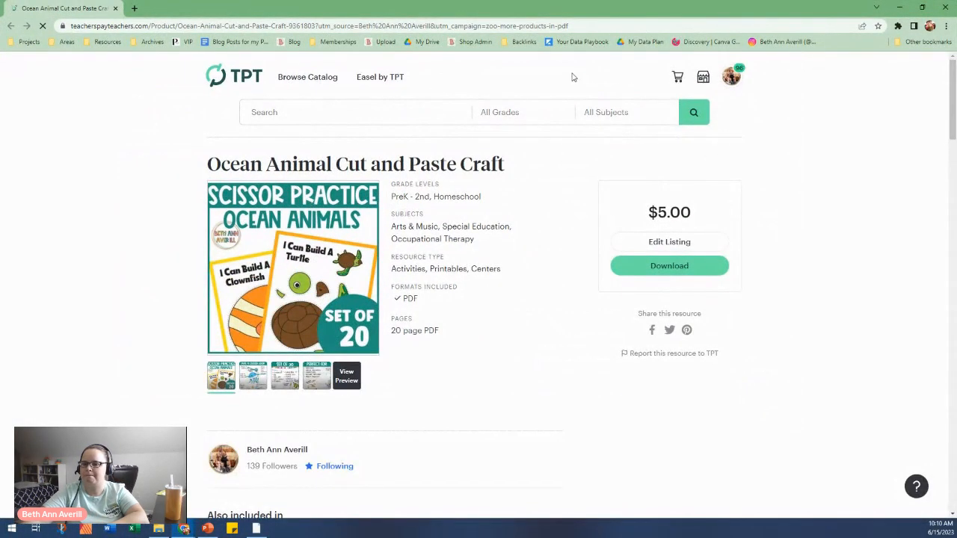
{"action": "left_click", "coordinate": [950, 6]}
{"action": "scroll", "coordinate": [444, 386], "scroll_direction": "down", "scroll_amount": 10}
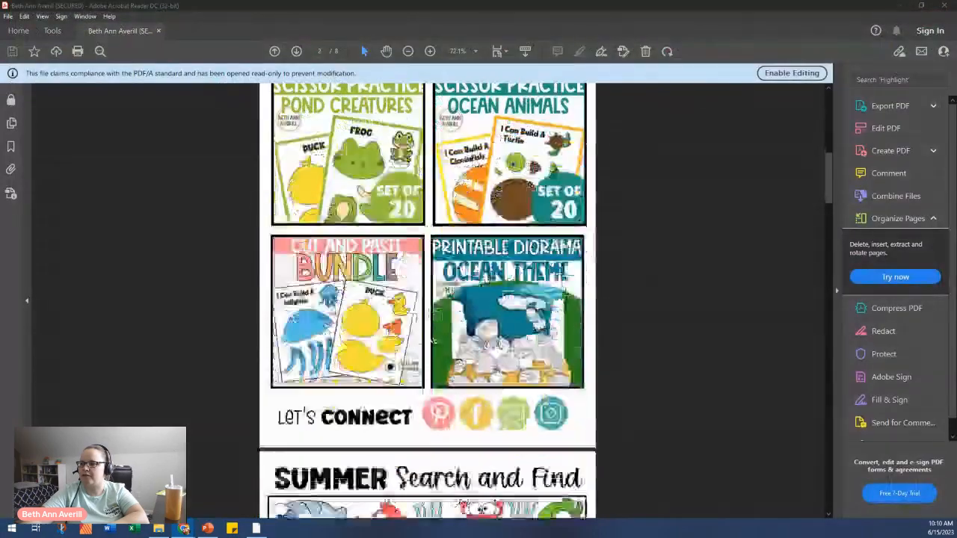
{"action": "scroll", "coordinate": [445, 386], "scroll_direction": "up", "scroll_amount": 10}
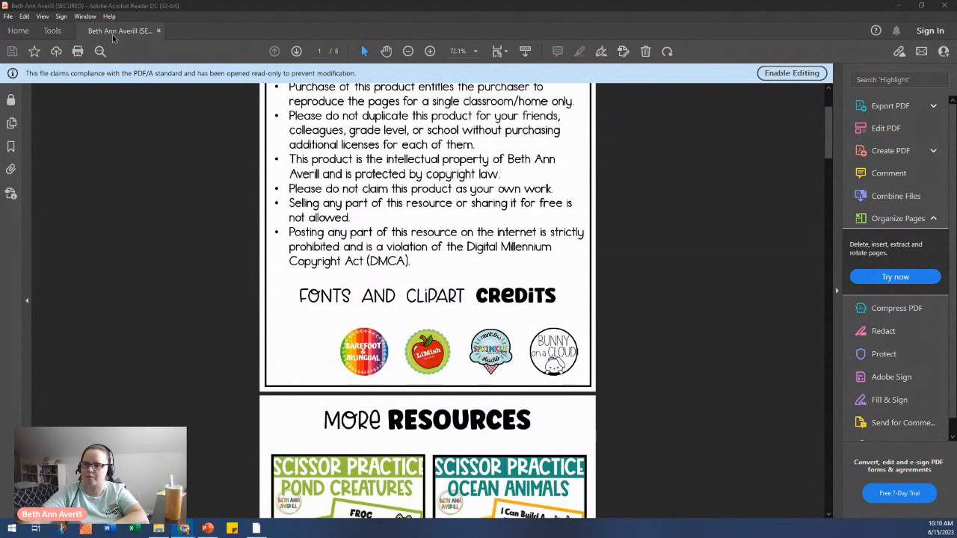
{"action": "left_click", "coordinate": [943, 7]}
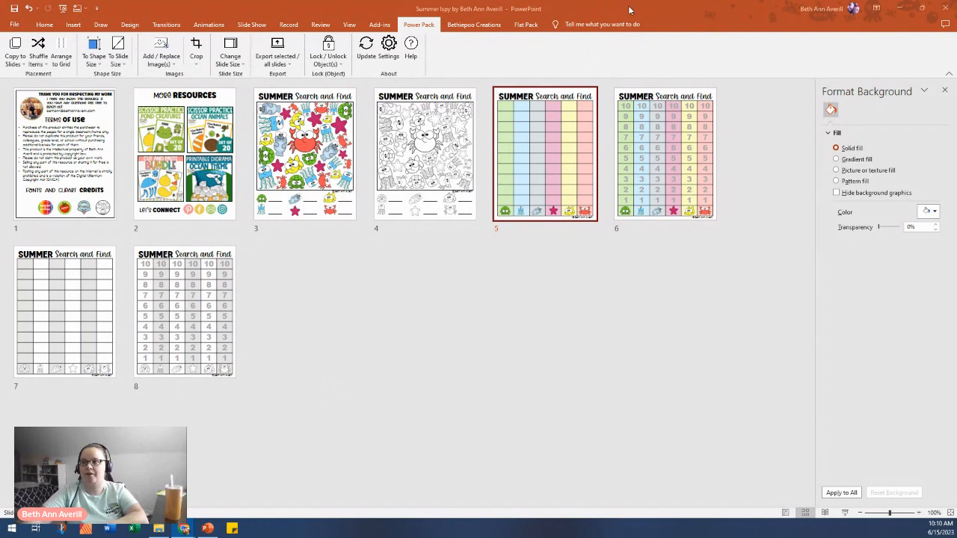
Step: Browse the full list of recent presentations down to this week's Non Seasonal craft product files
{"action": "left_click_drag", "start_coordinate": [628, 5], "coordinate": [2, 449]}
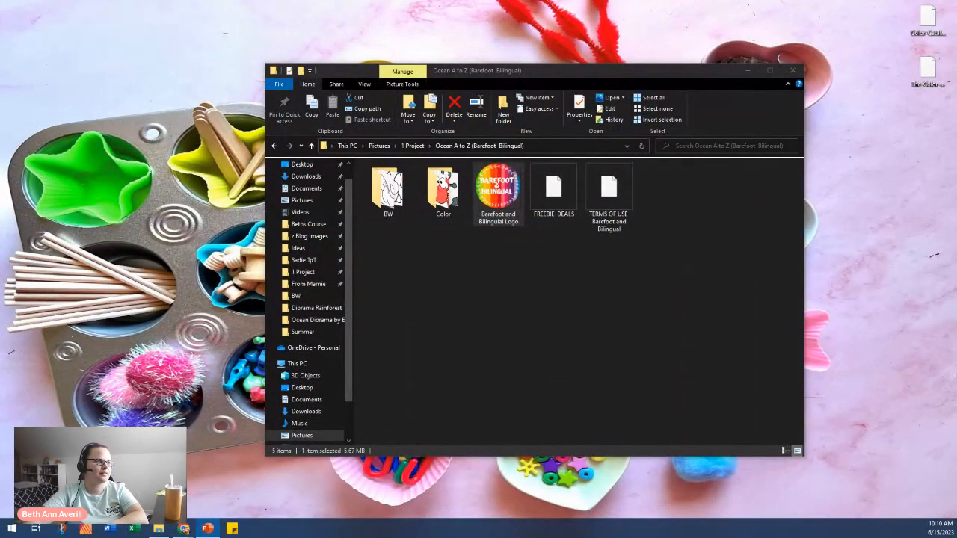
{"action": "left_click_drag", "start_coordinate": [2, 45], "coordinate": [199, 2]}
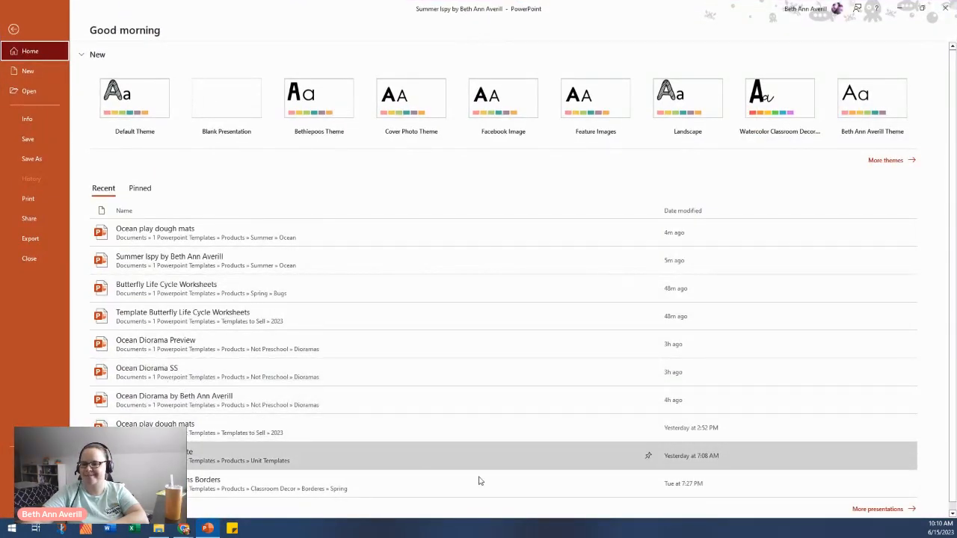
{"action": "left_click", "coordinate": [856, 509]}
{"action": "scroll", "coordinate": [441, 358], "scroll_direction": "down", "scroll_amount": 5}
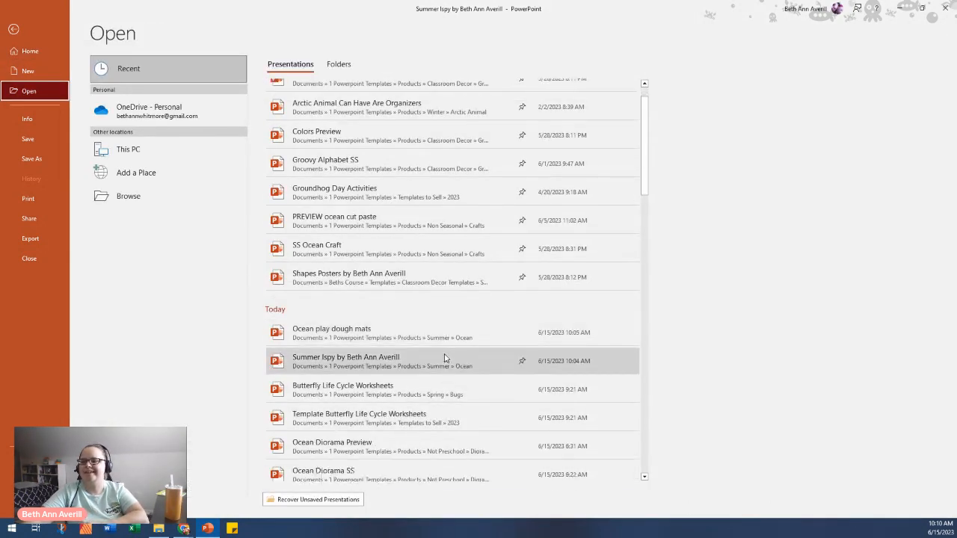
{"action": "scroll", "coordinate": [434, 361], "scroll_direction": "down", "scroll_amount": 3}
{"action": "scroll", "coordinate": [423, 365], "scroll_direction": "down", "scroll_amount": 3}
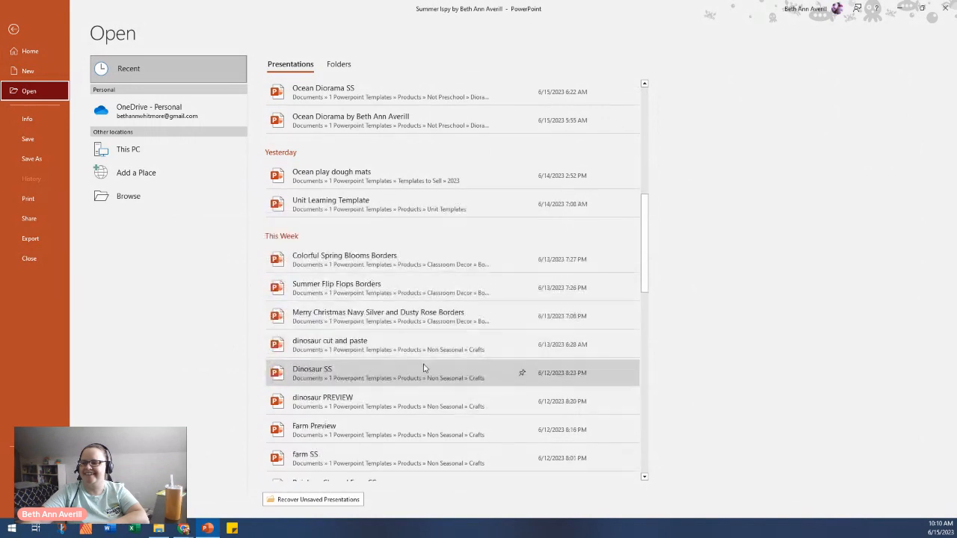
{"action": "scroll", "coordinate": [431, 375], "scroll_direction": "down", "scroll_amount": 1}
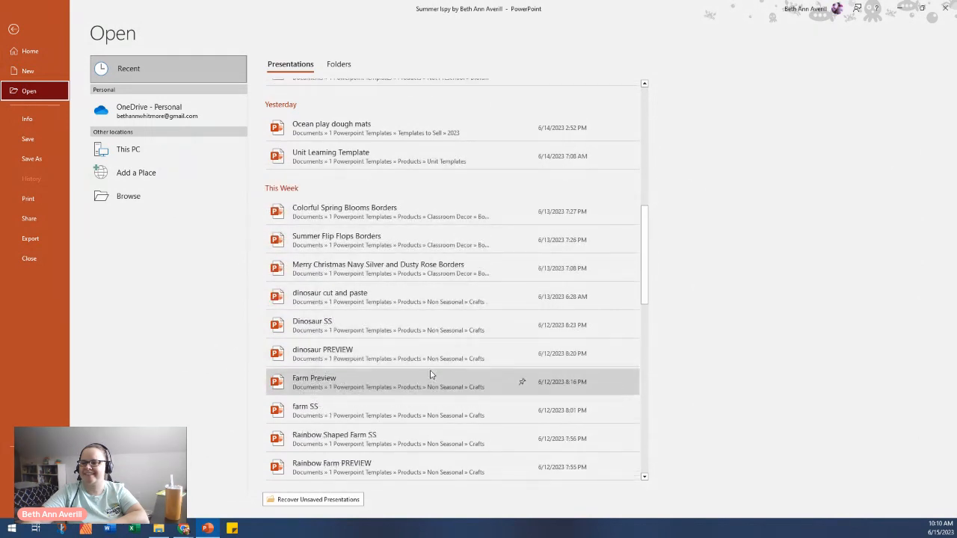
{"action": "scroll", "coordinate": [426, 384], "scroll_direction": "down", "scroll_amount": 2}
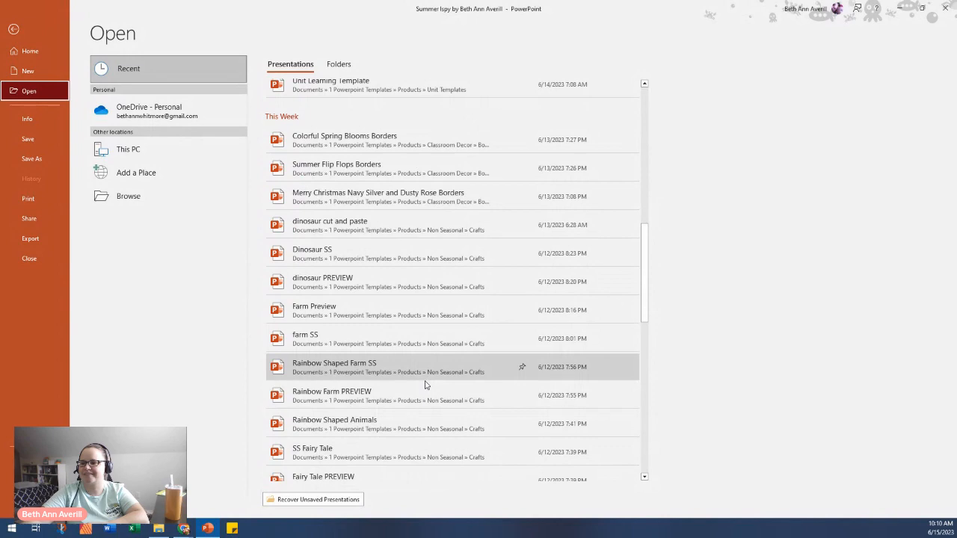
{"action": "right_click", "coordinate": [342, 254]}
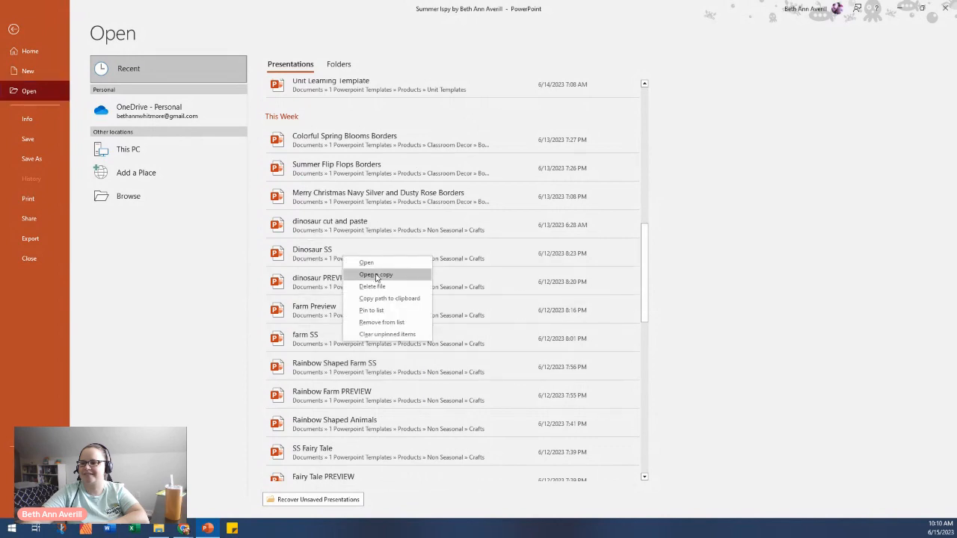
{"action": "left_click", "coordinate": [376, 276]}
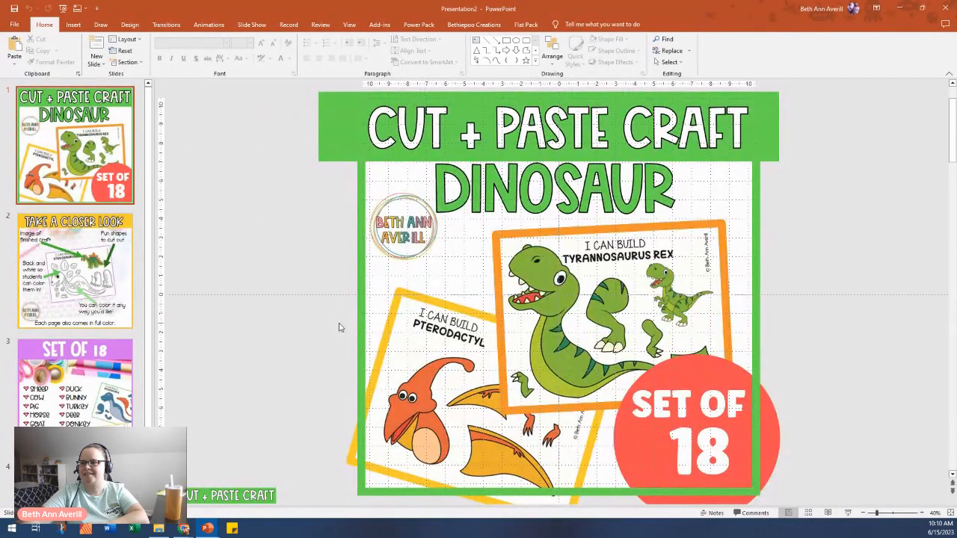
{"action": "left_click", "coordinate": [941, 7]}
Step: Open a copy of the SS Fairy Tale presentation full screen and select the border frame on its cover slide
{"action": "scroll", "coordinate": [408, 359], "scroll_direction": "down", "scroll_amount": 4}
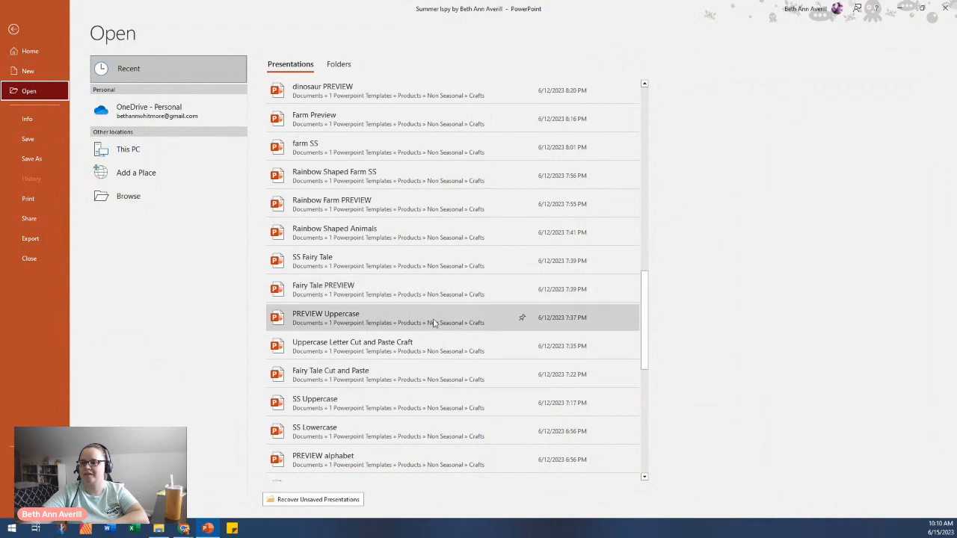
{"action": "right_click", "coordinate": [372, 263]}
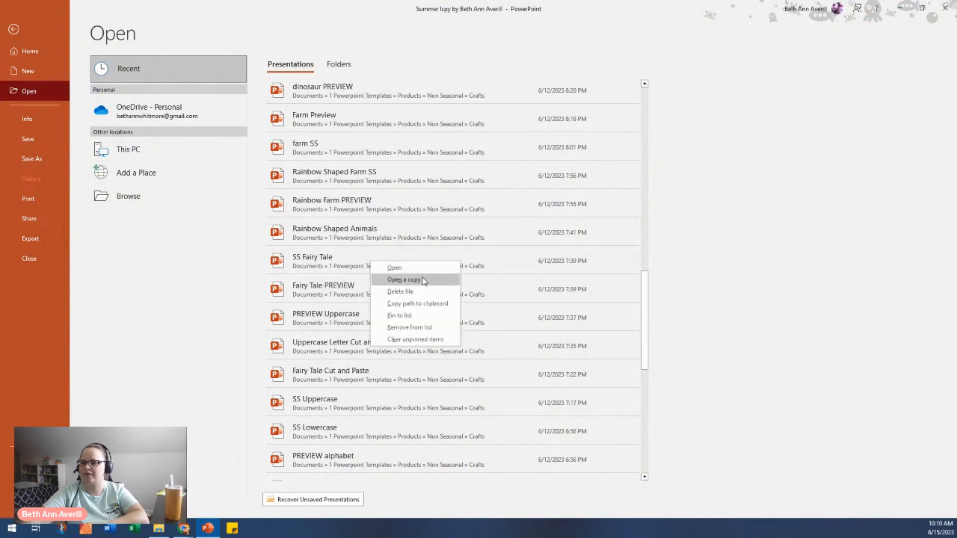
{"action": "left_click", "coordinate": [423, 278]}
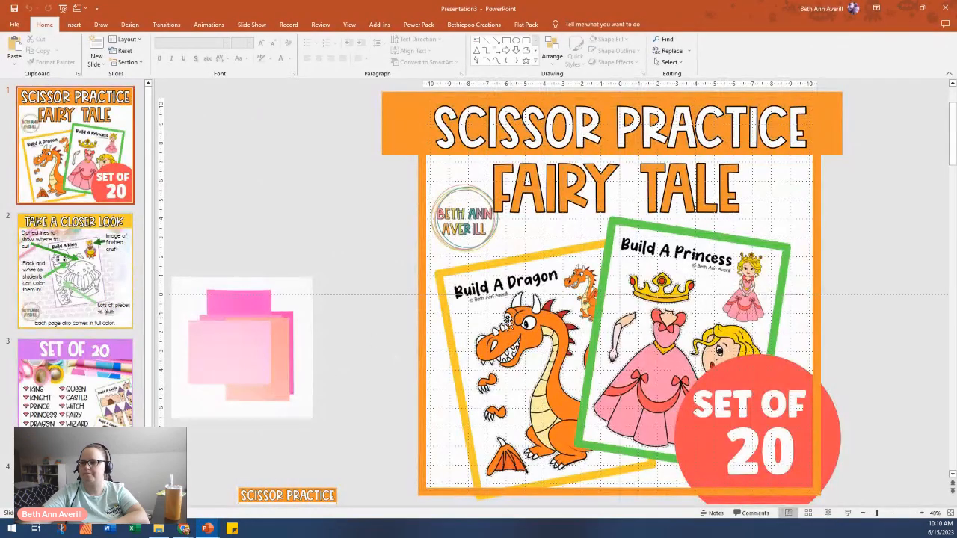
{"action": "left_click_drag", "start_coordinate": [578, 6], "coordinate": [515, 81]}
{"action": "left_click_drag", "start_coordinate": [528, 6], "coordinate": [2, 90]}
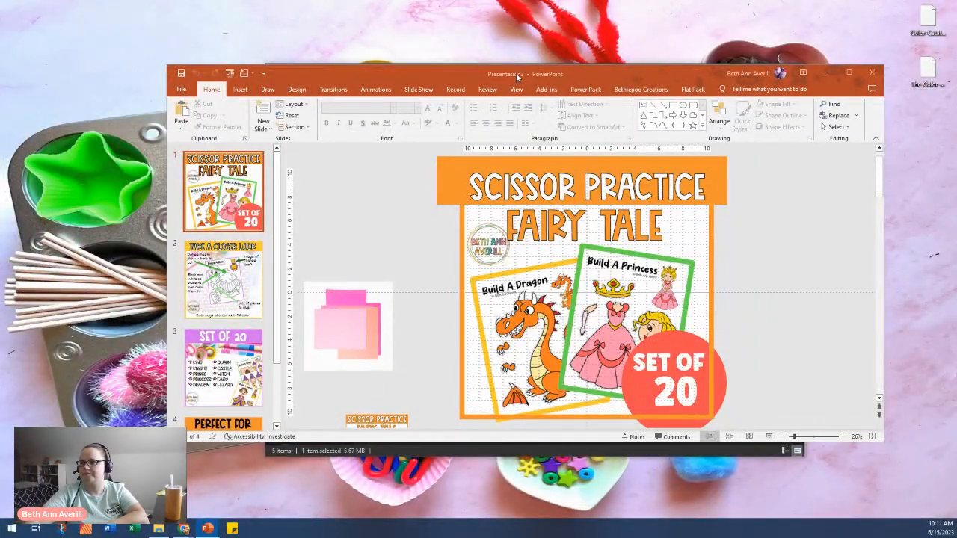
{"action": "left_click_drag", "start_coordinate": [516, 74], "coordinate": [478, 2]}
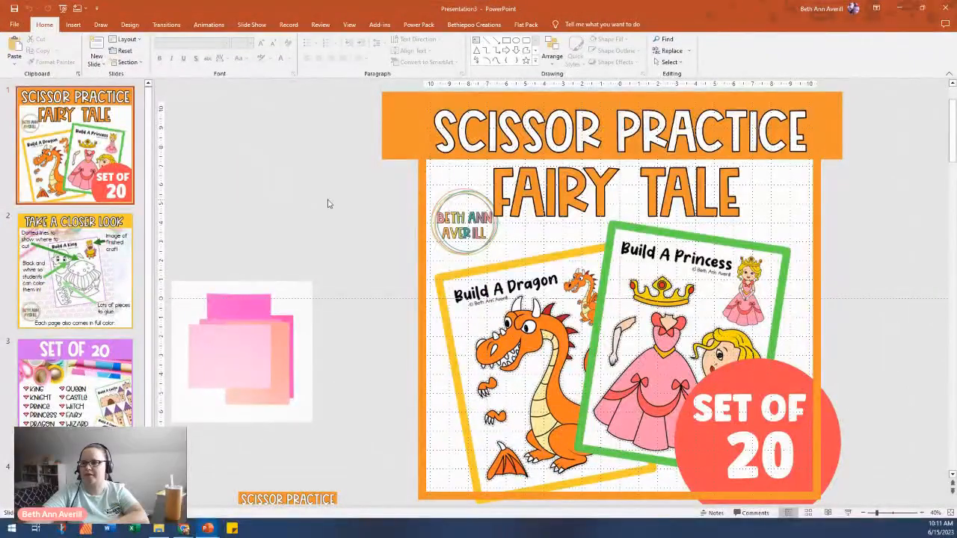
{"action": "left_click", "coordinate": [423, 198]}
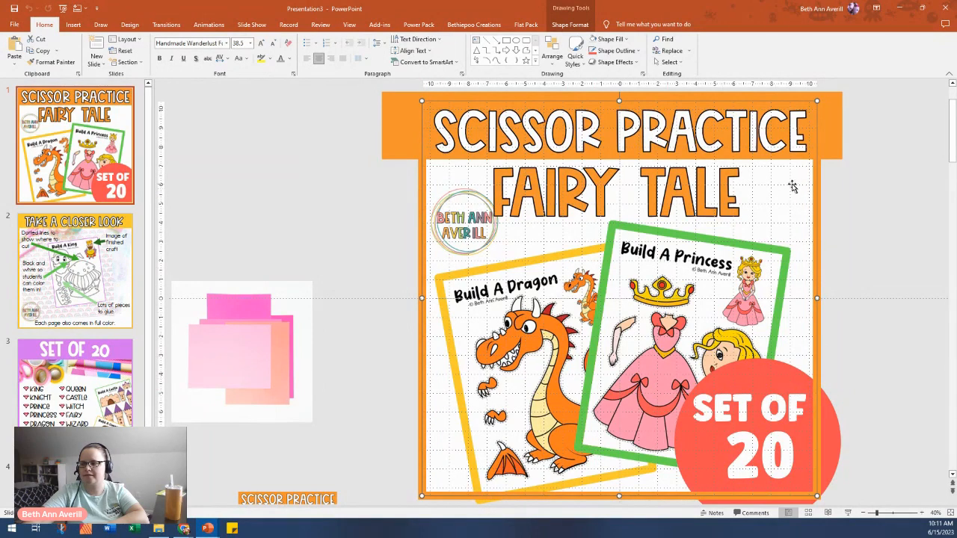